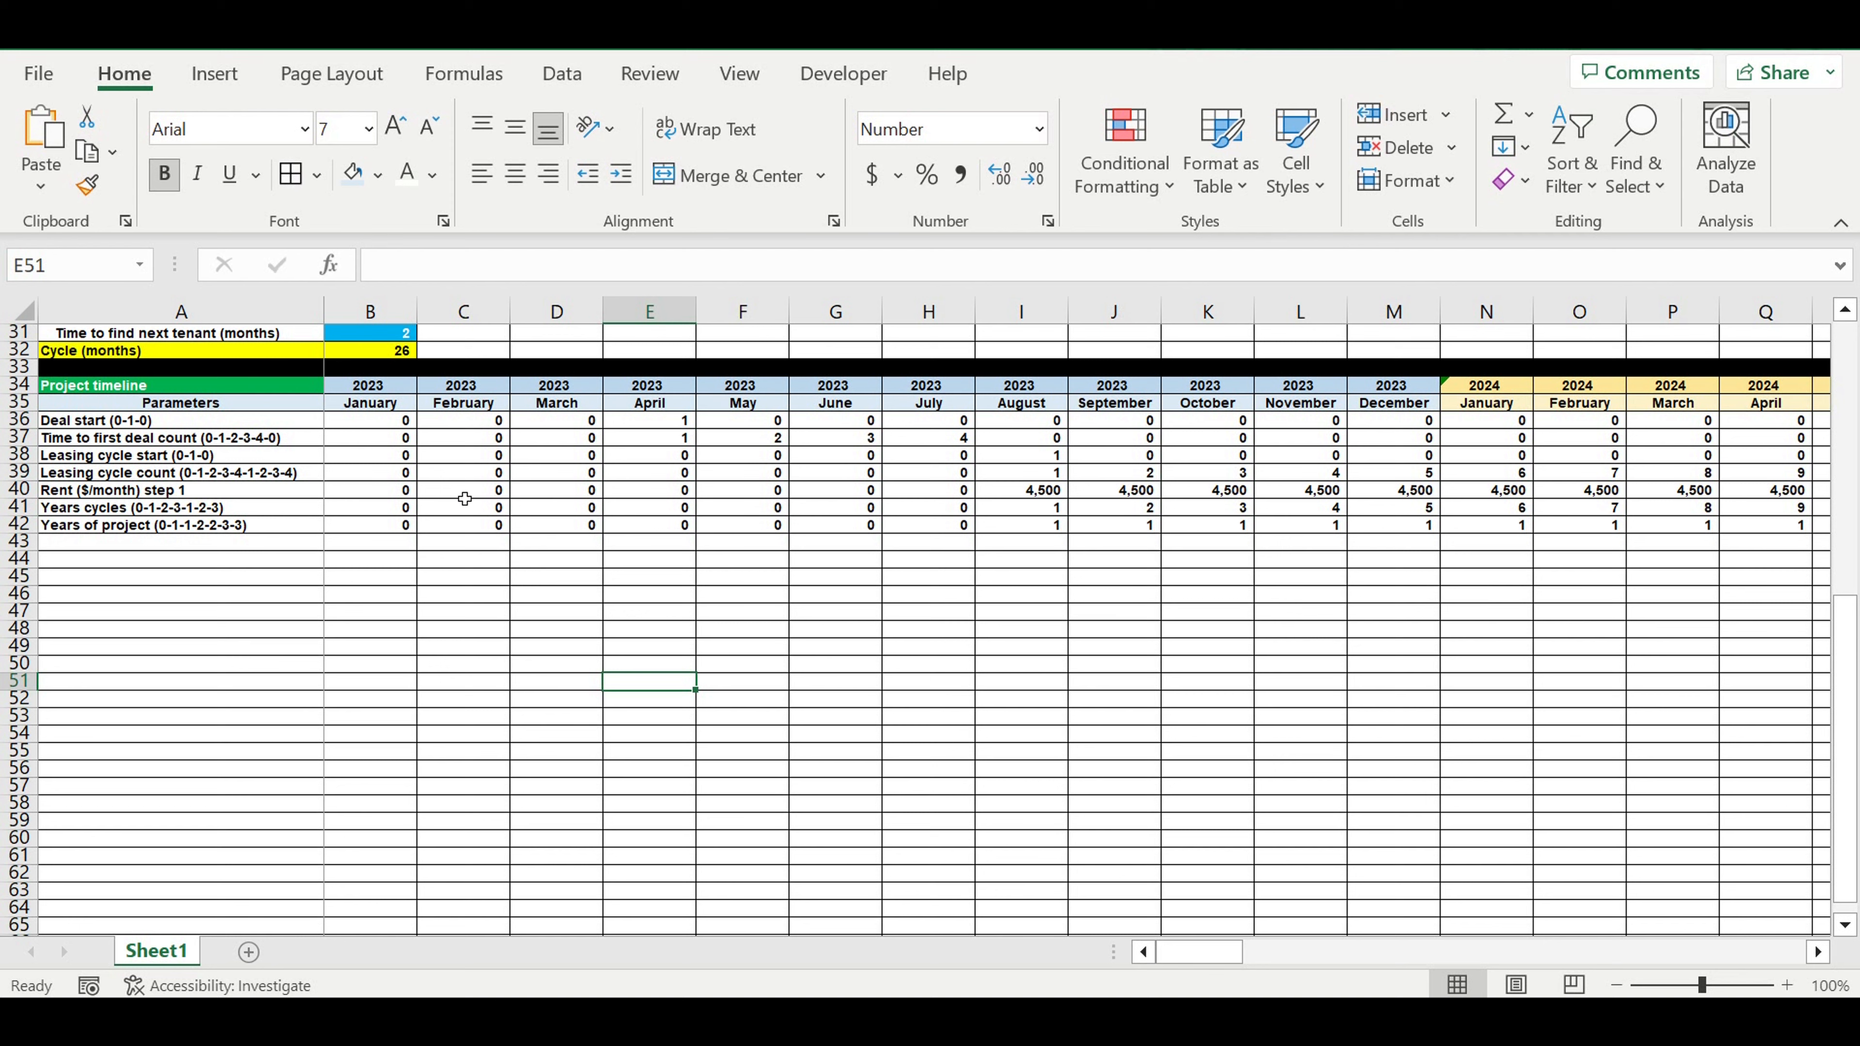
Step: Examine the list of years in column A and the highlighted input cells of the property model
scroll(464, 498, up, 10)
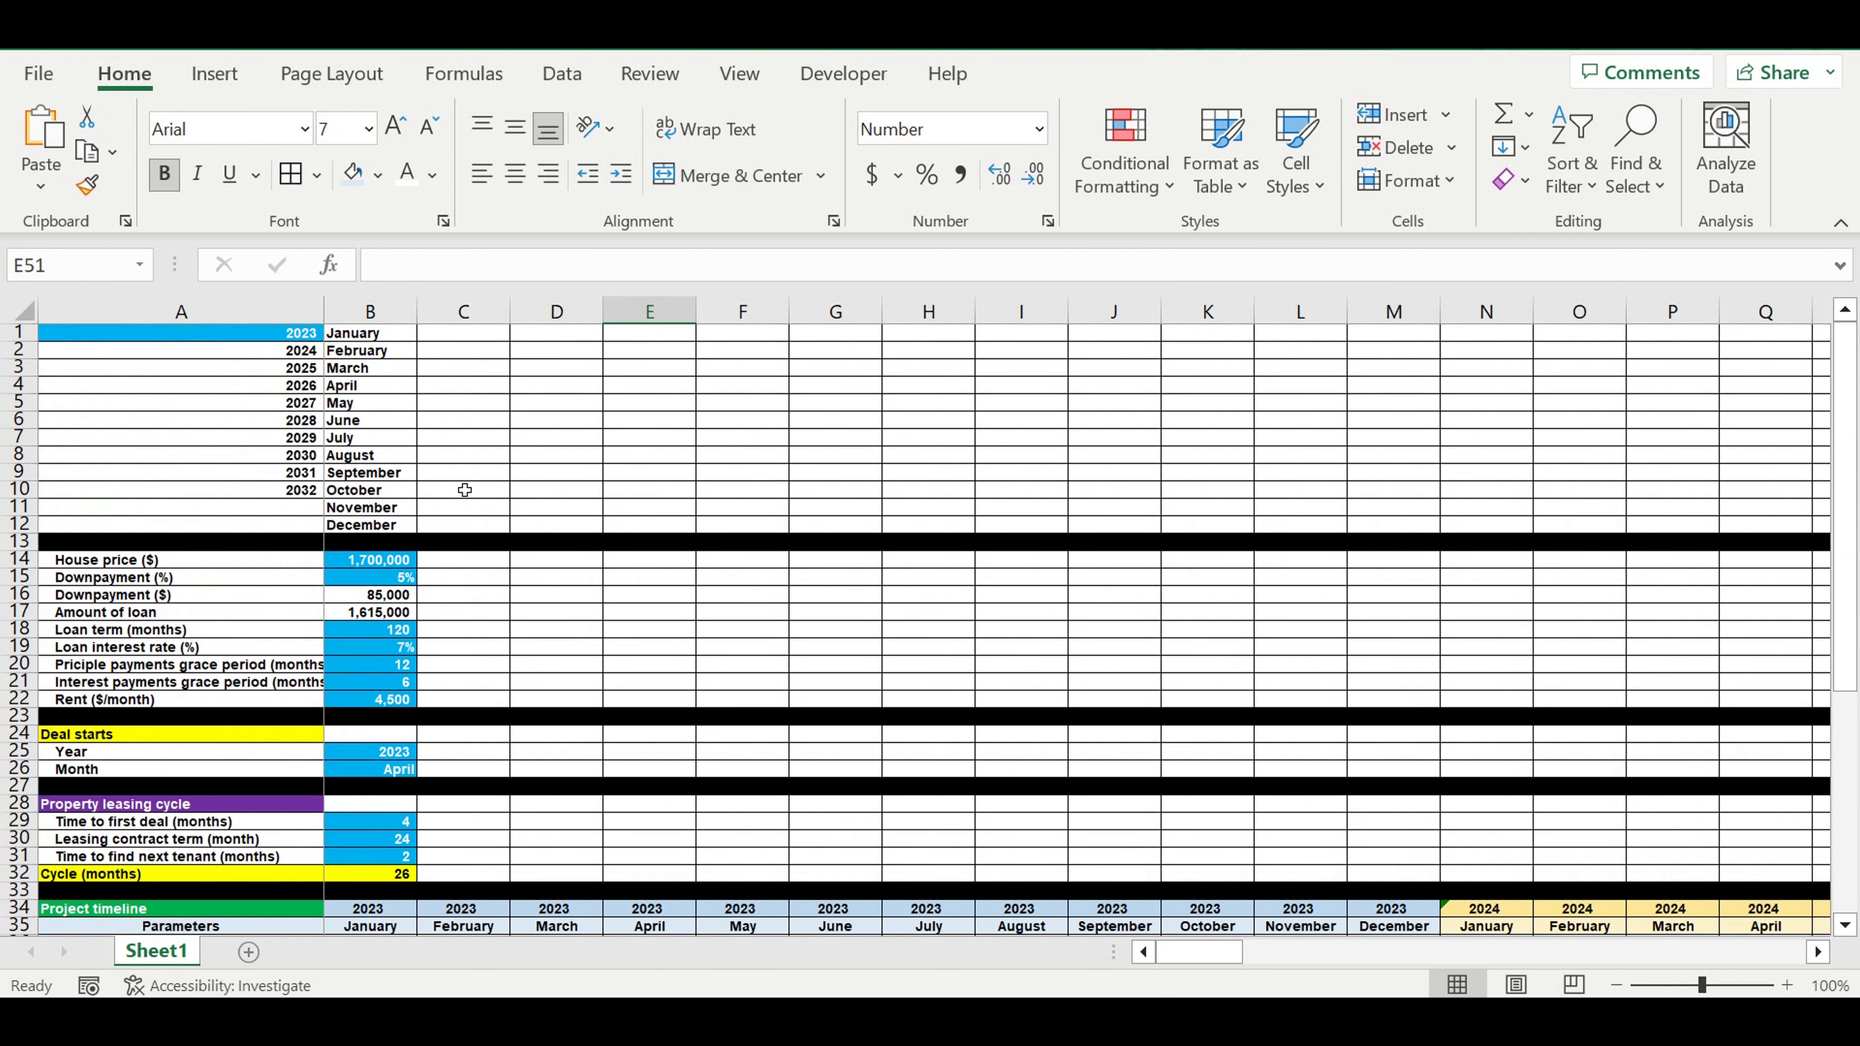
click(264, 337)
drag(265, 337, 264, 490)
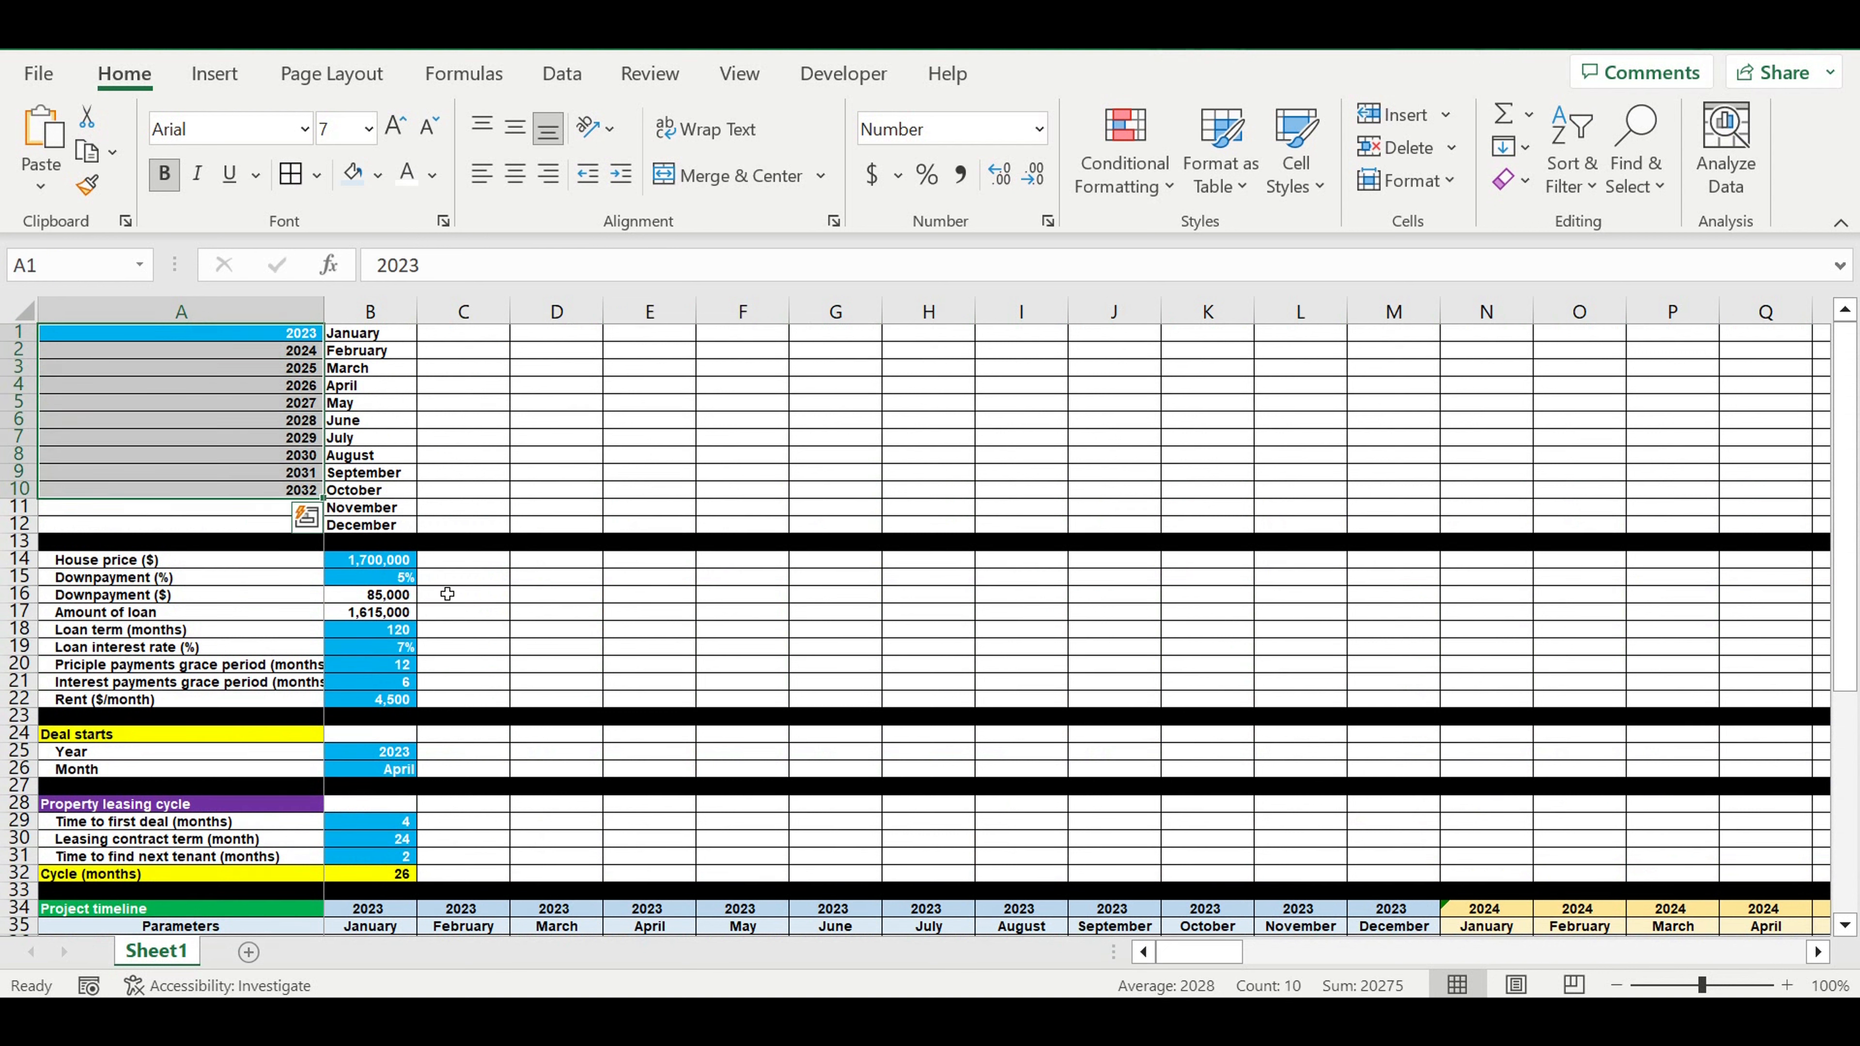
click(404, 566)
click(401, 579)
drag(387, 634, 387, 700)
click(387, 752)
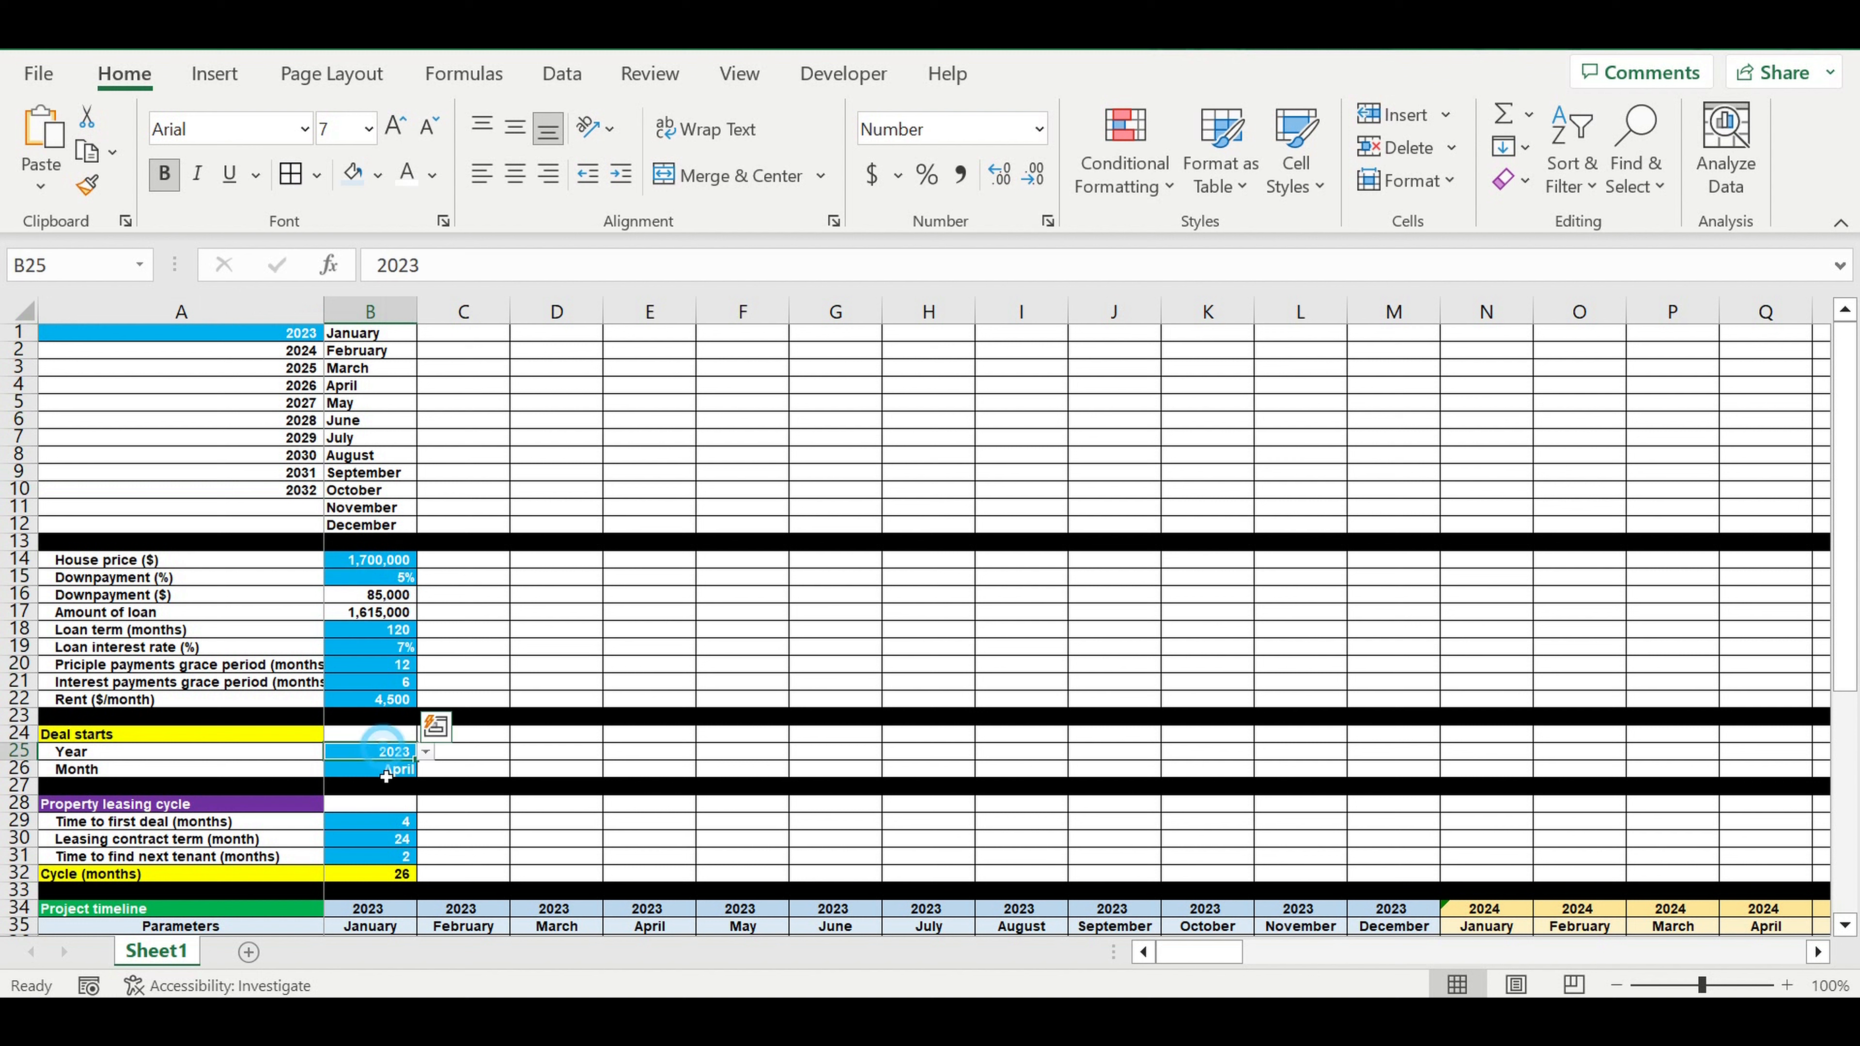
click(618, 665)
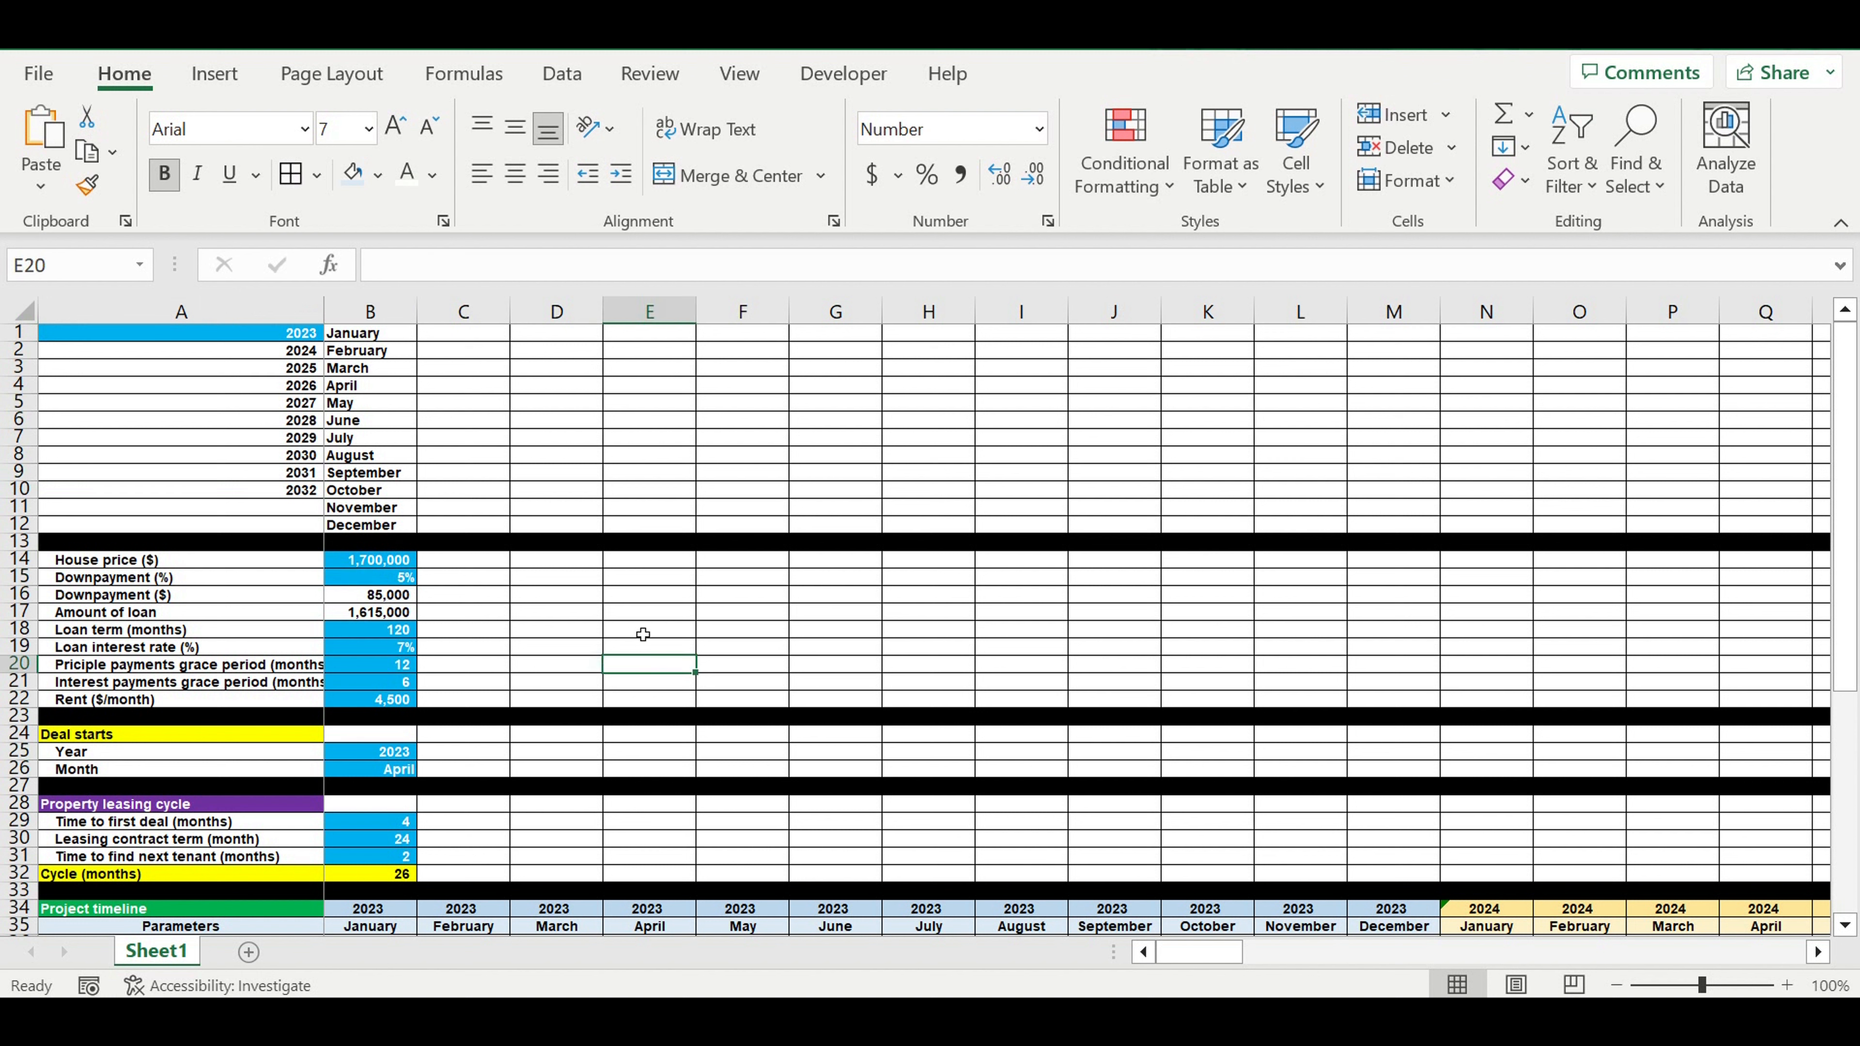
Step: Review the house price, downpayment, loan term, interest rate, grace period and monthly rent assumptions
click(364, 568)
click(393, 584)
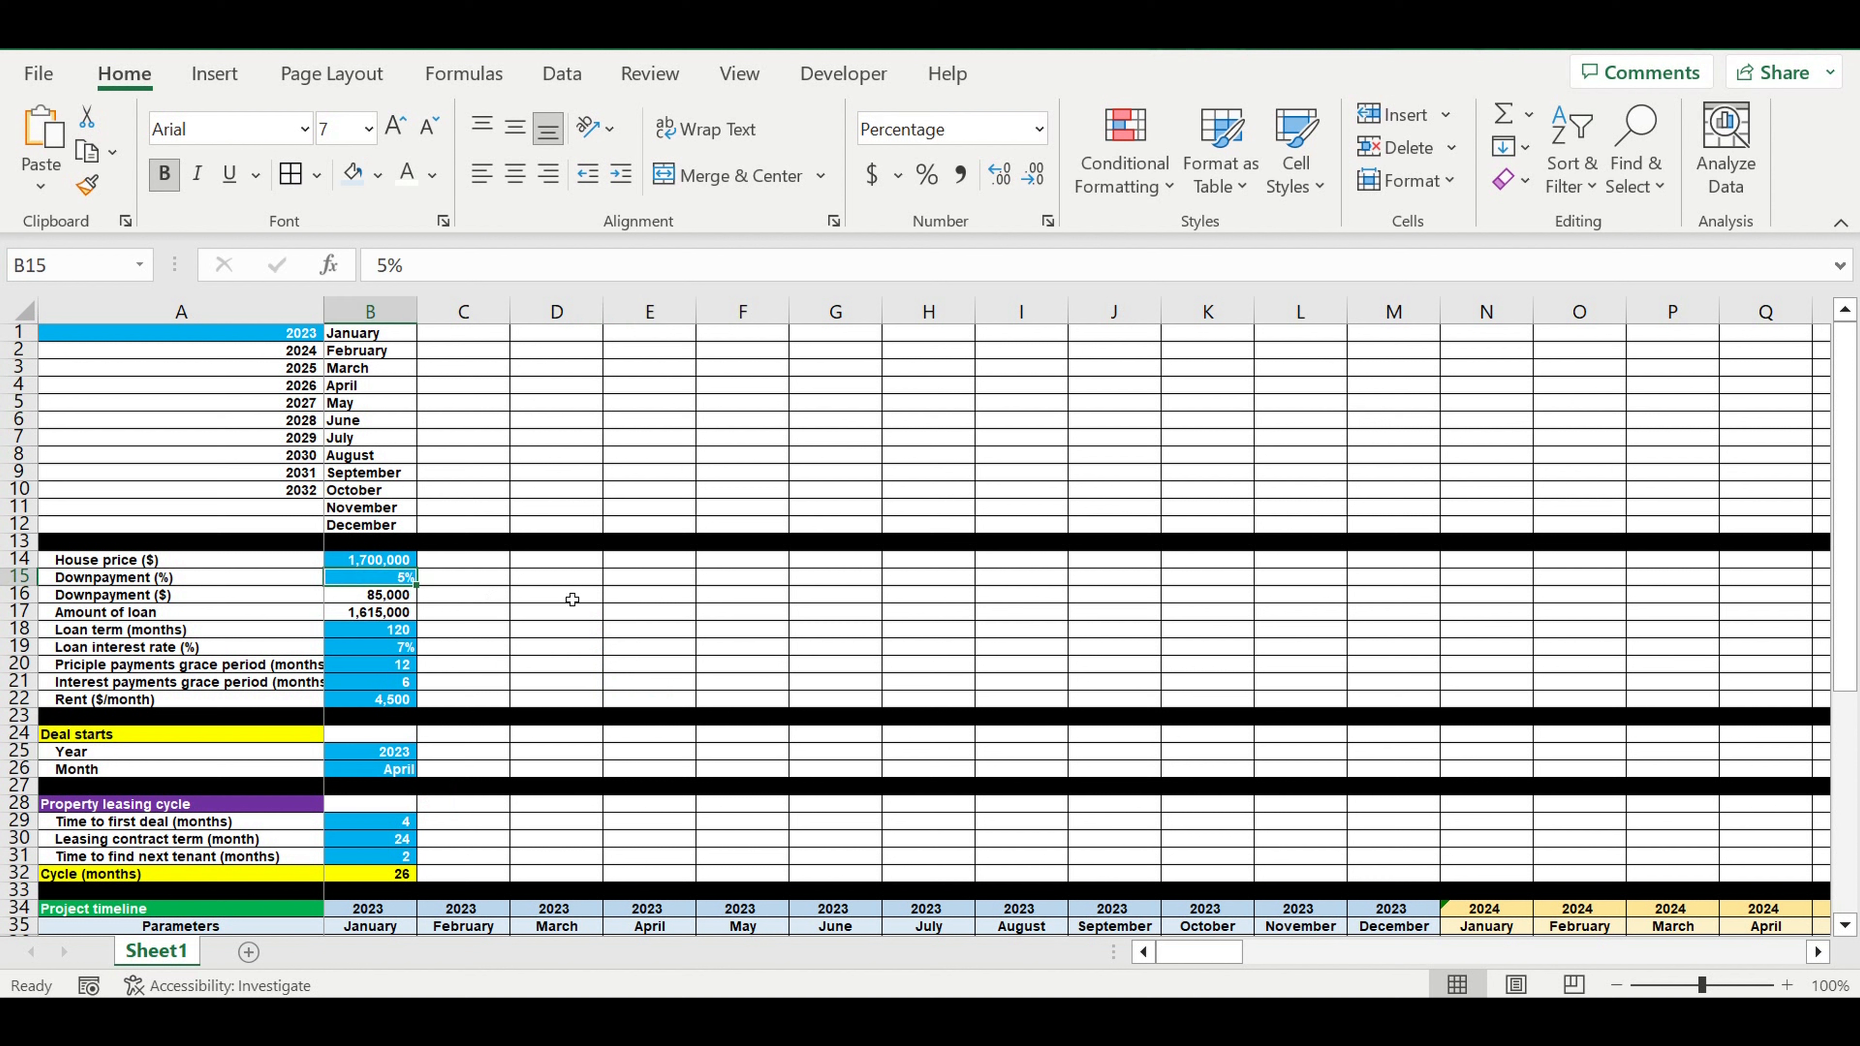
scroll(575, 575, down, 1)
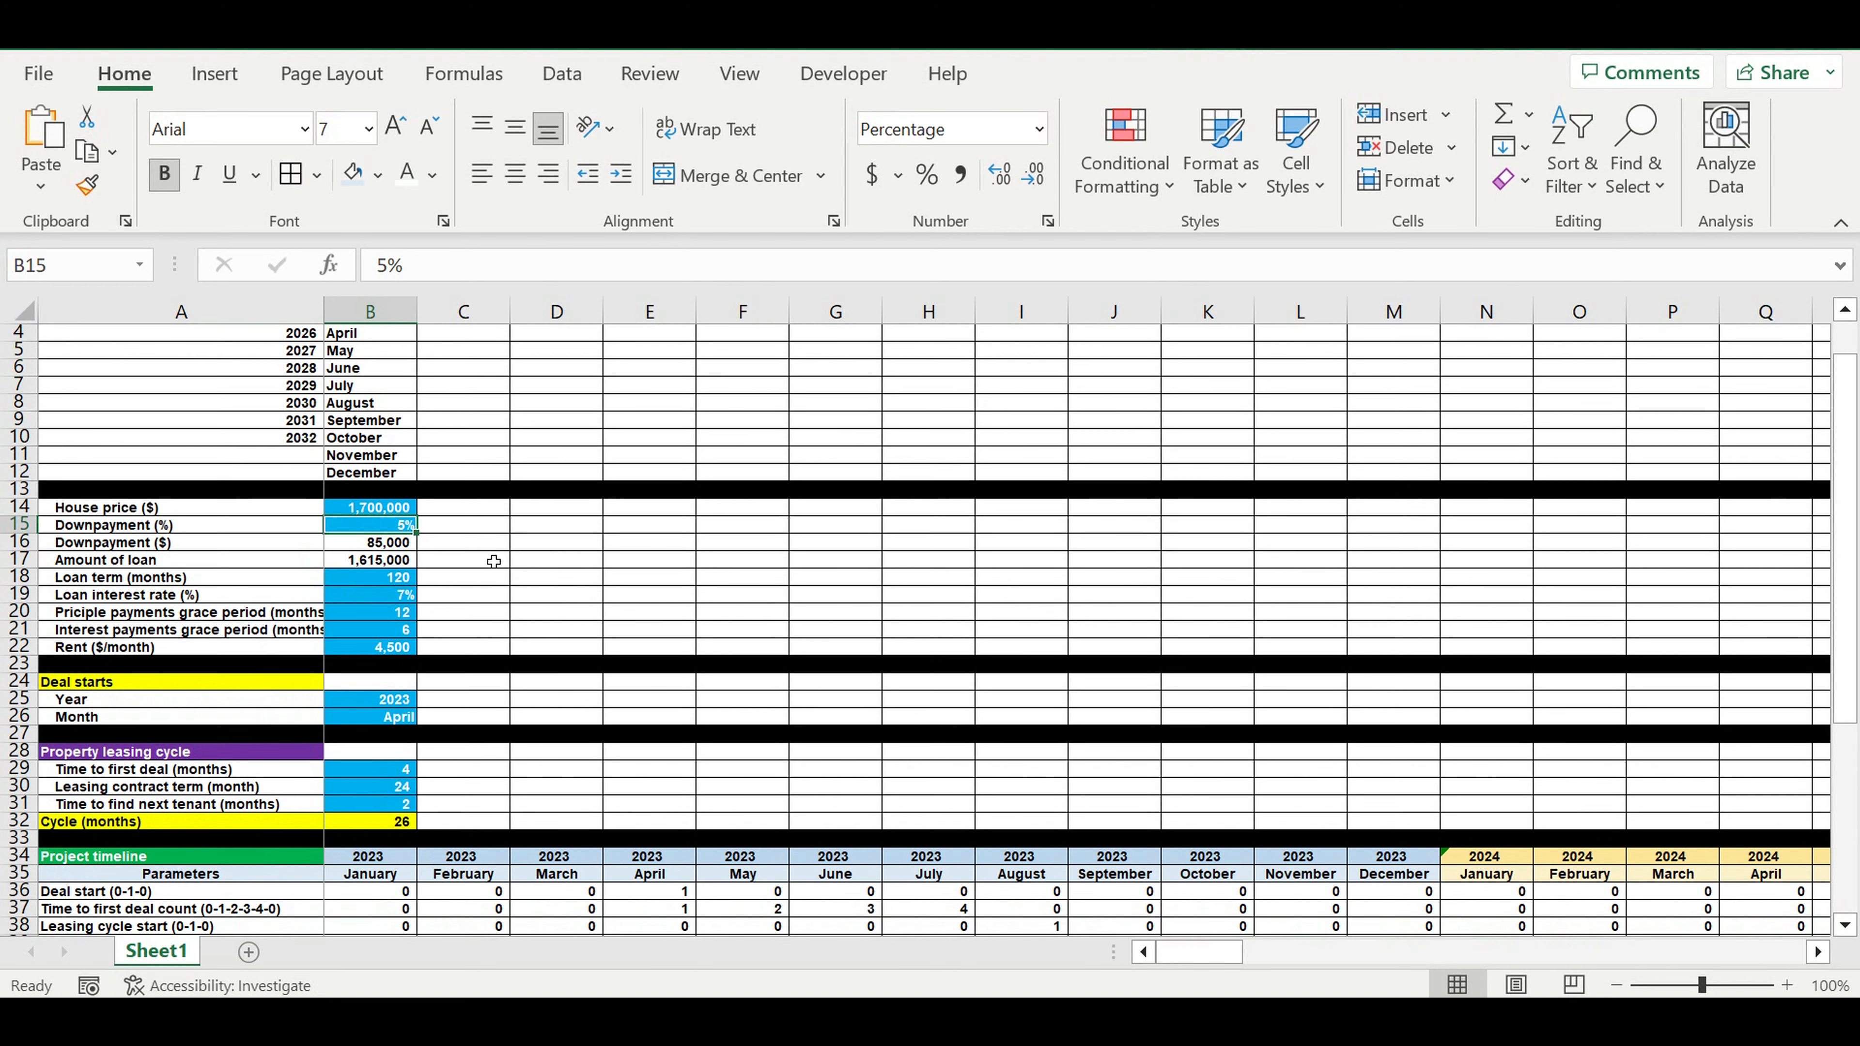
click(373, 583)
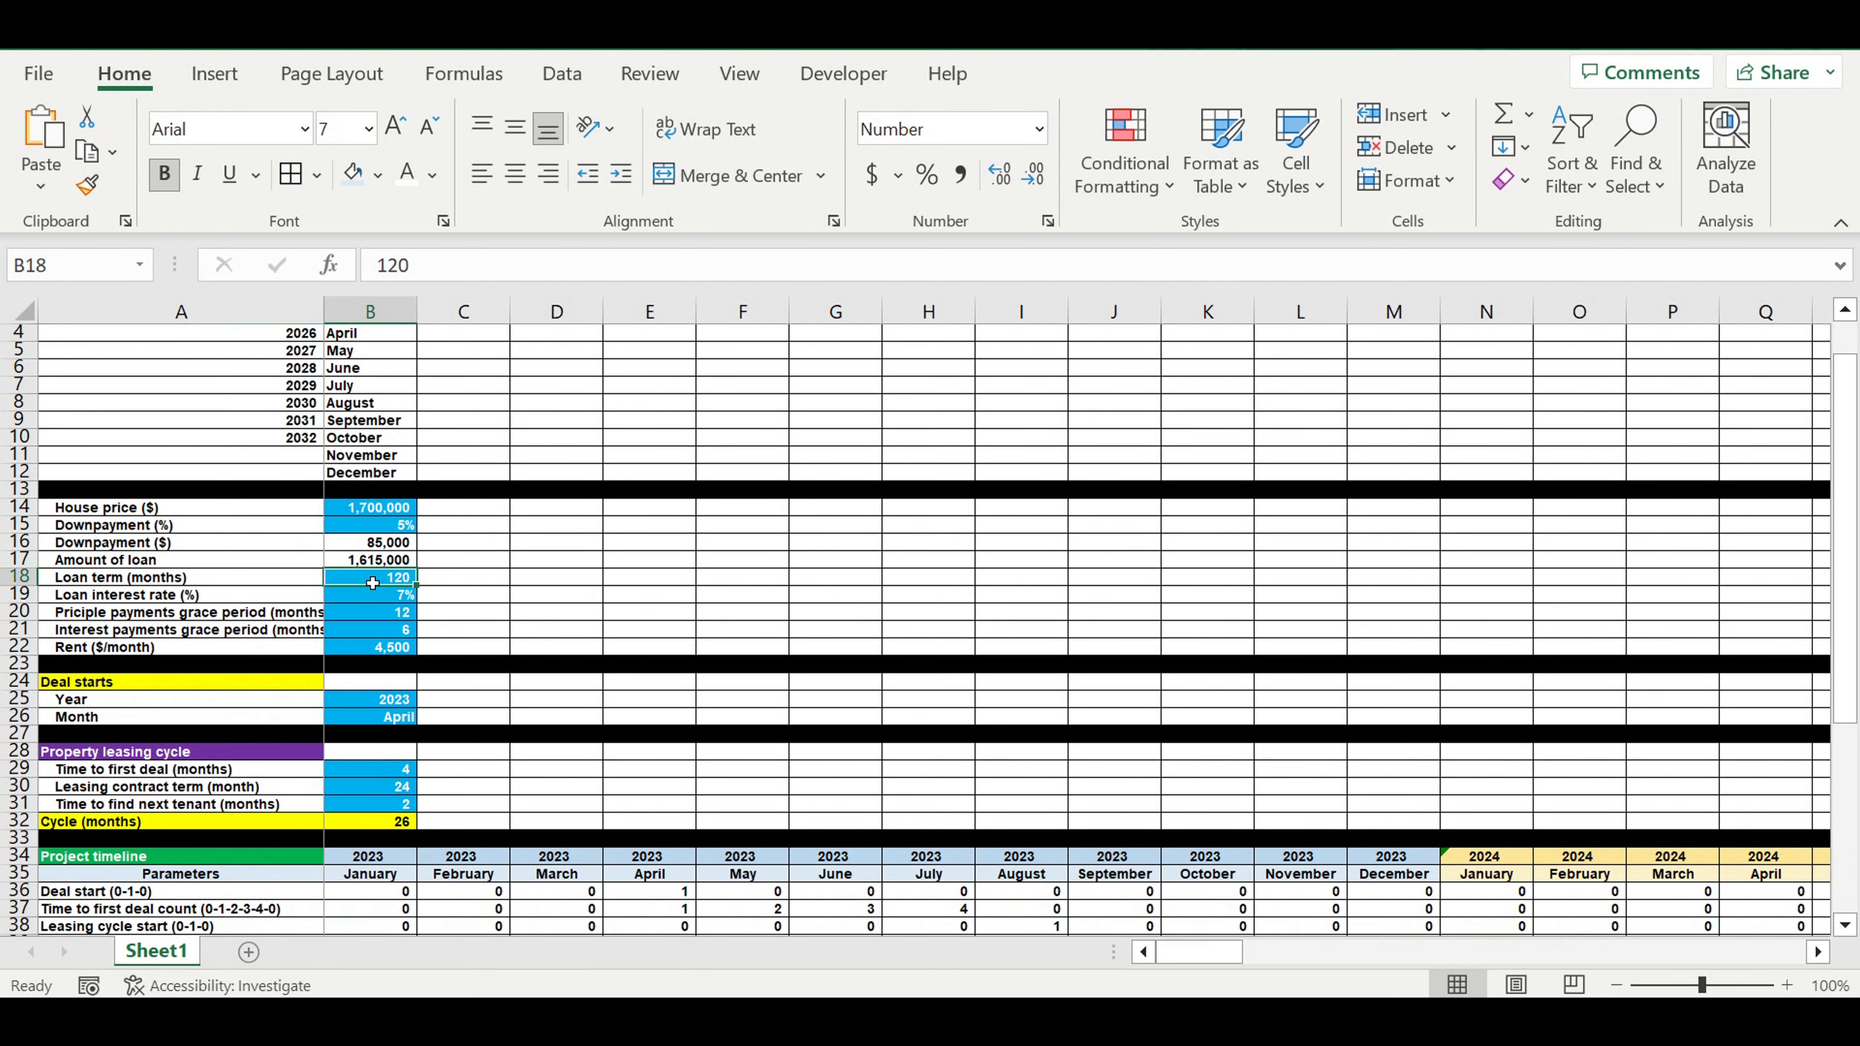
click(387, 599)
click(380, 616)
drag(380, 621, 380, 631)
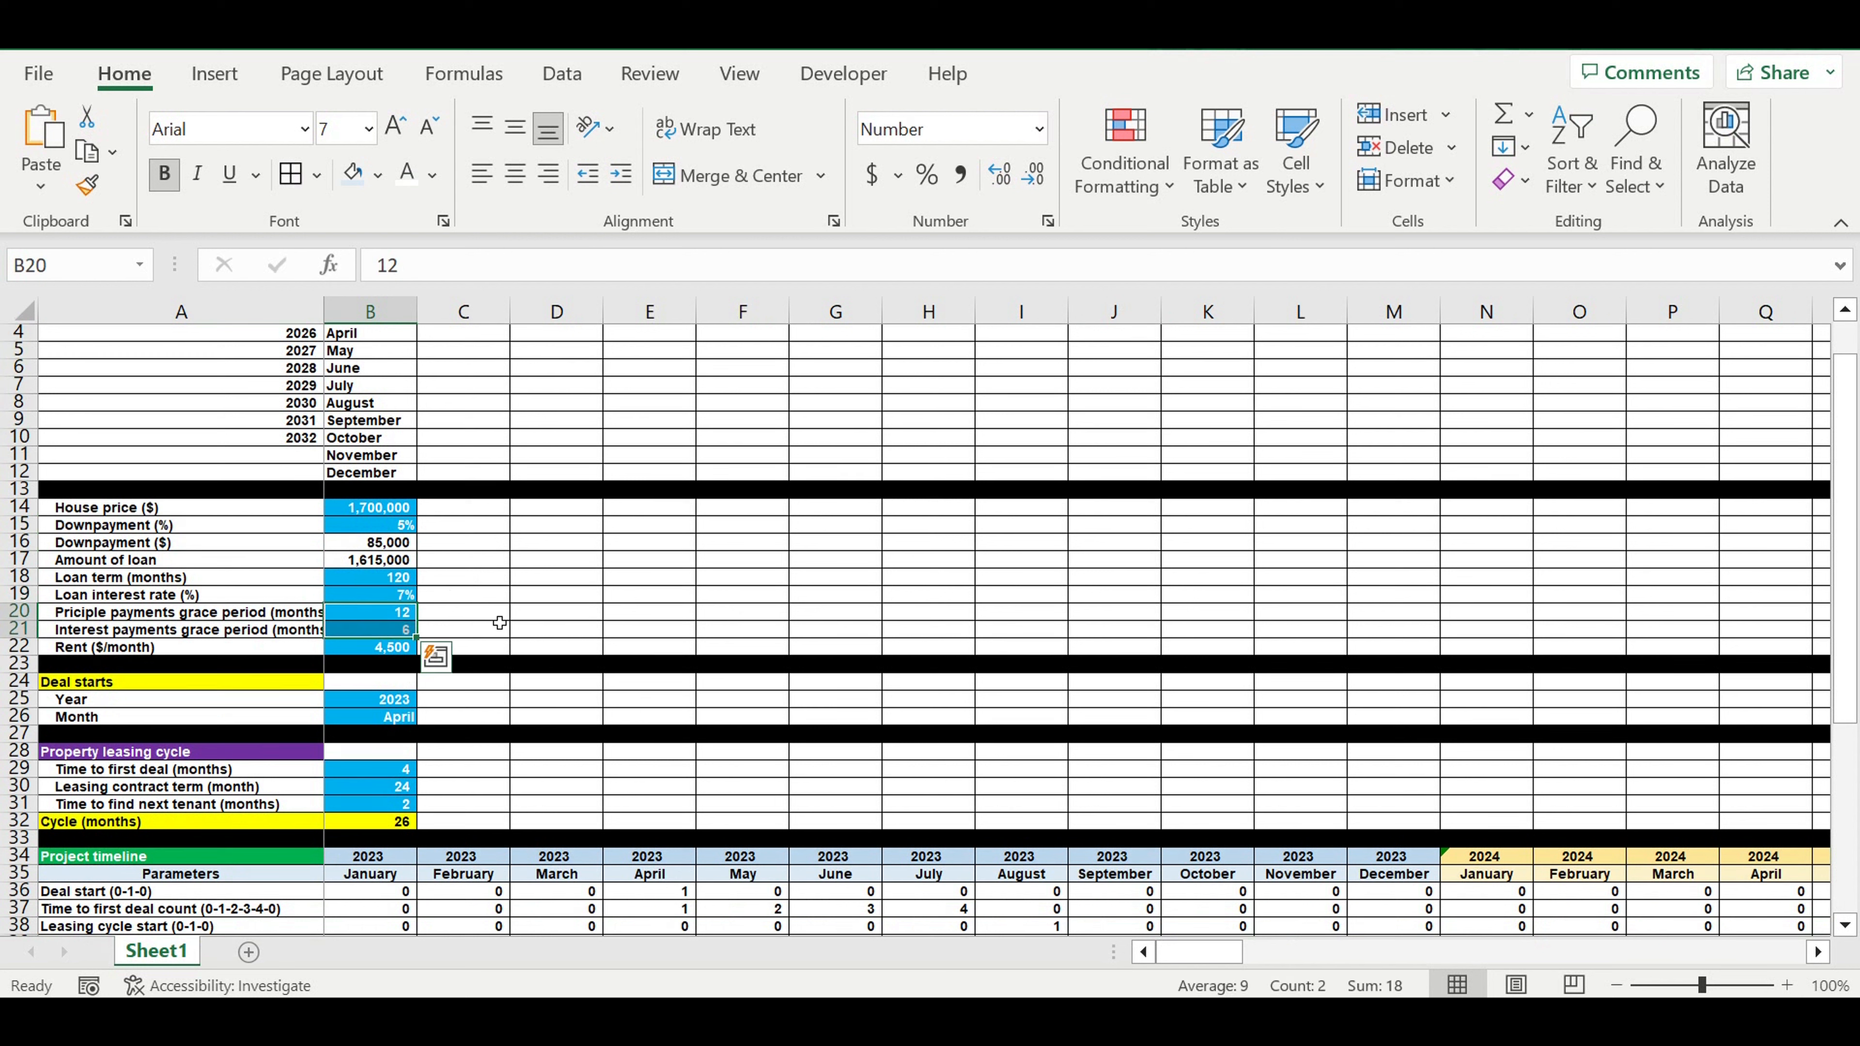
click(183, 632)
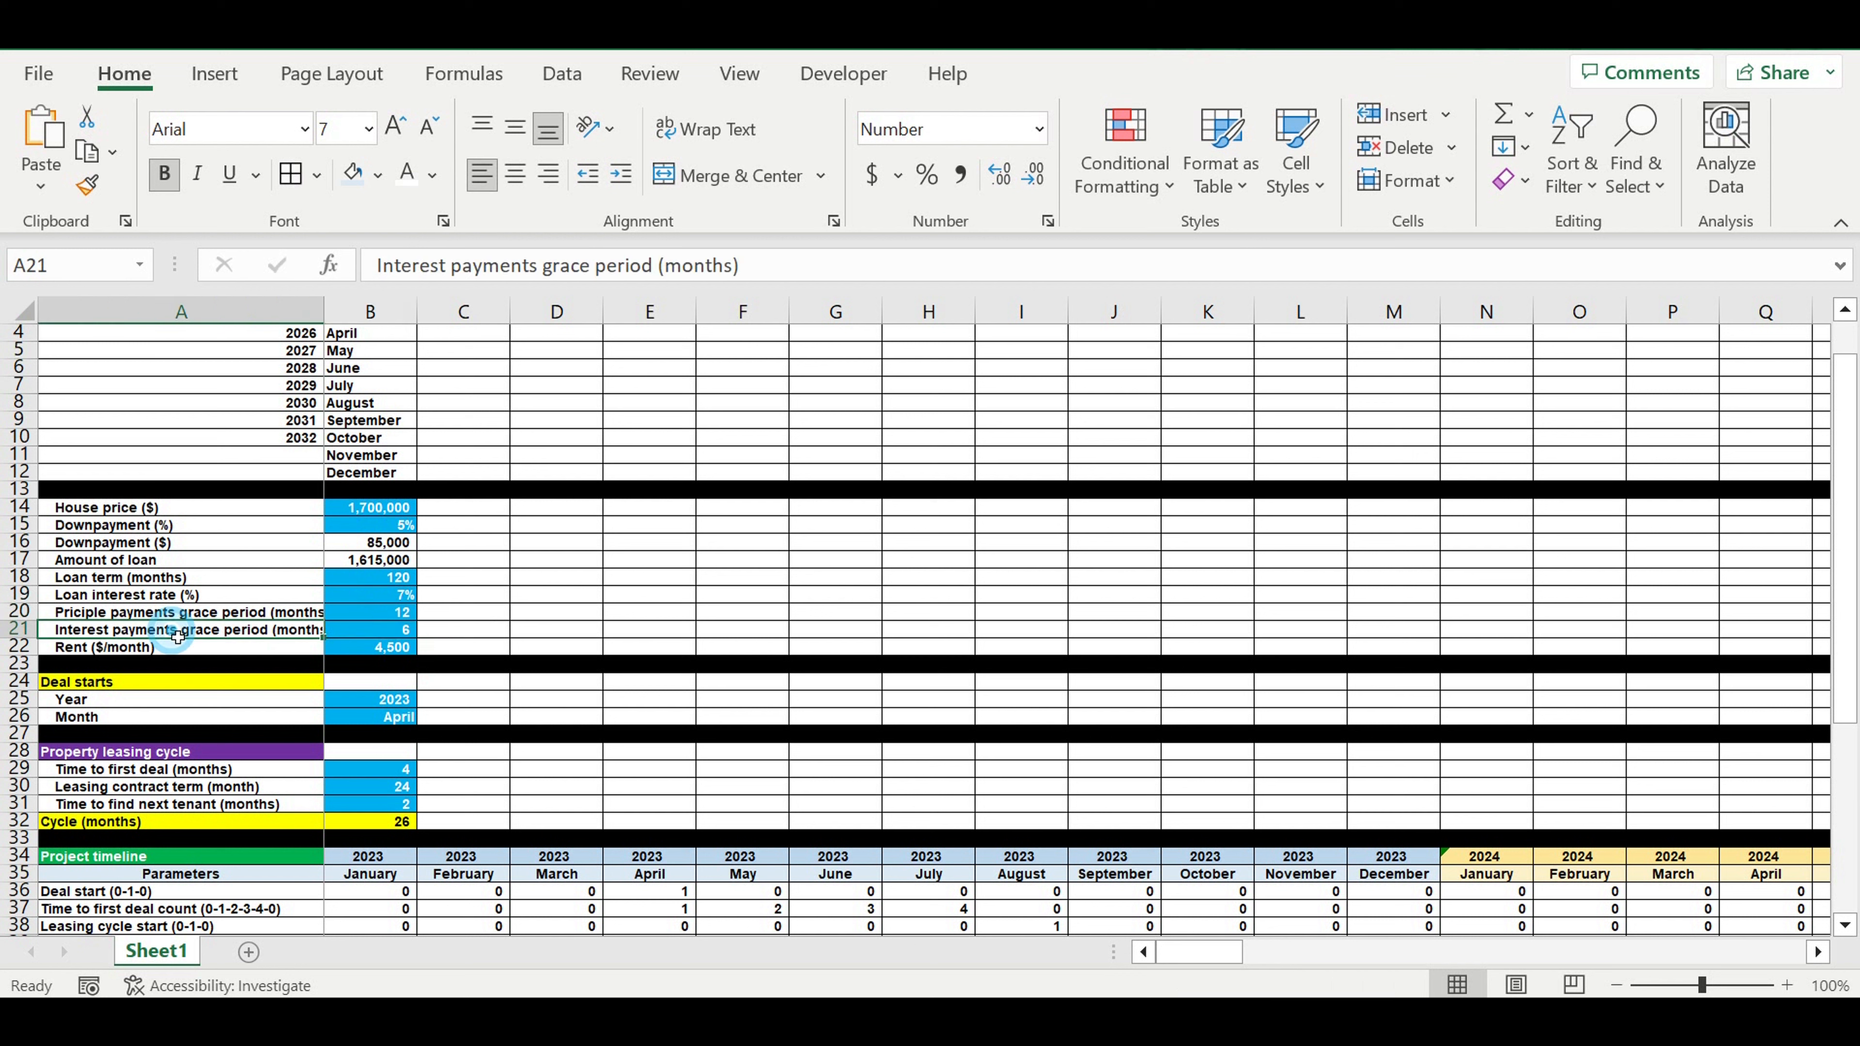
click(374, 648)
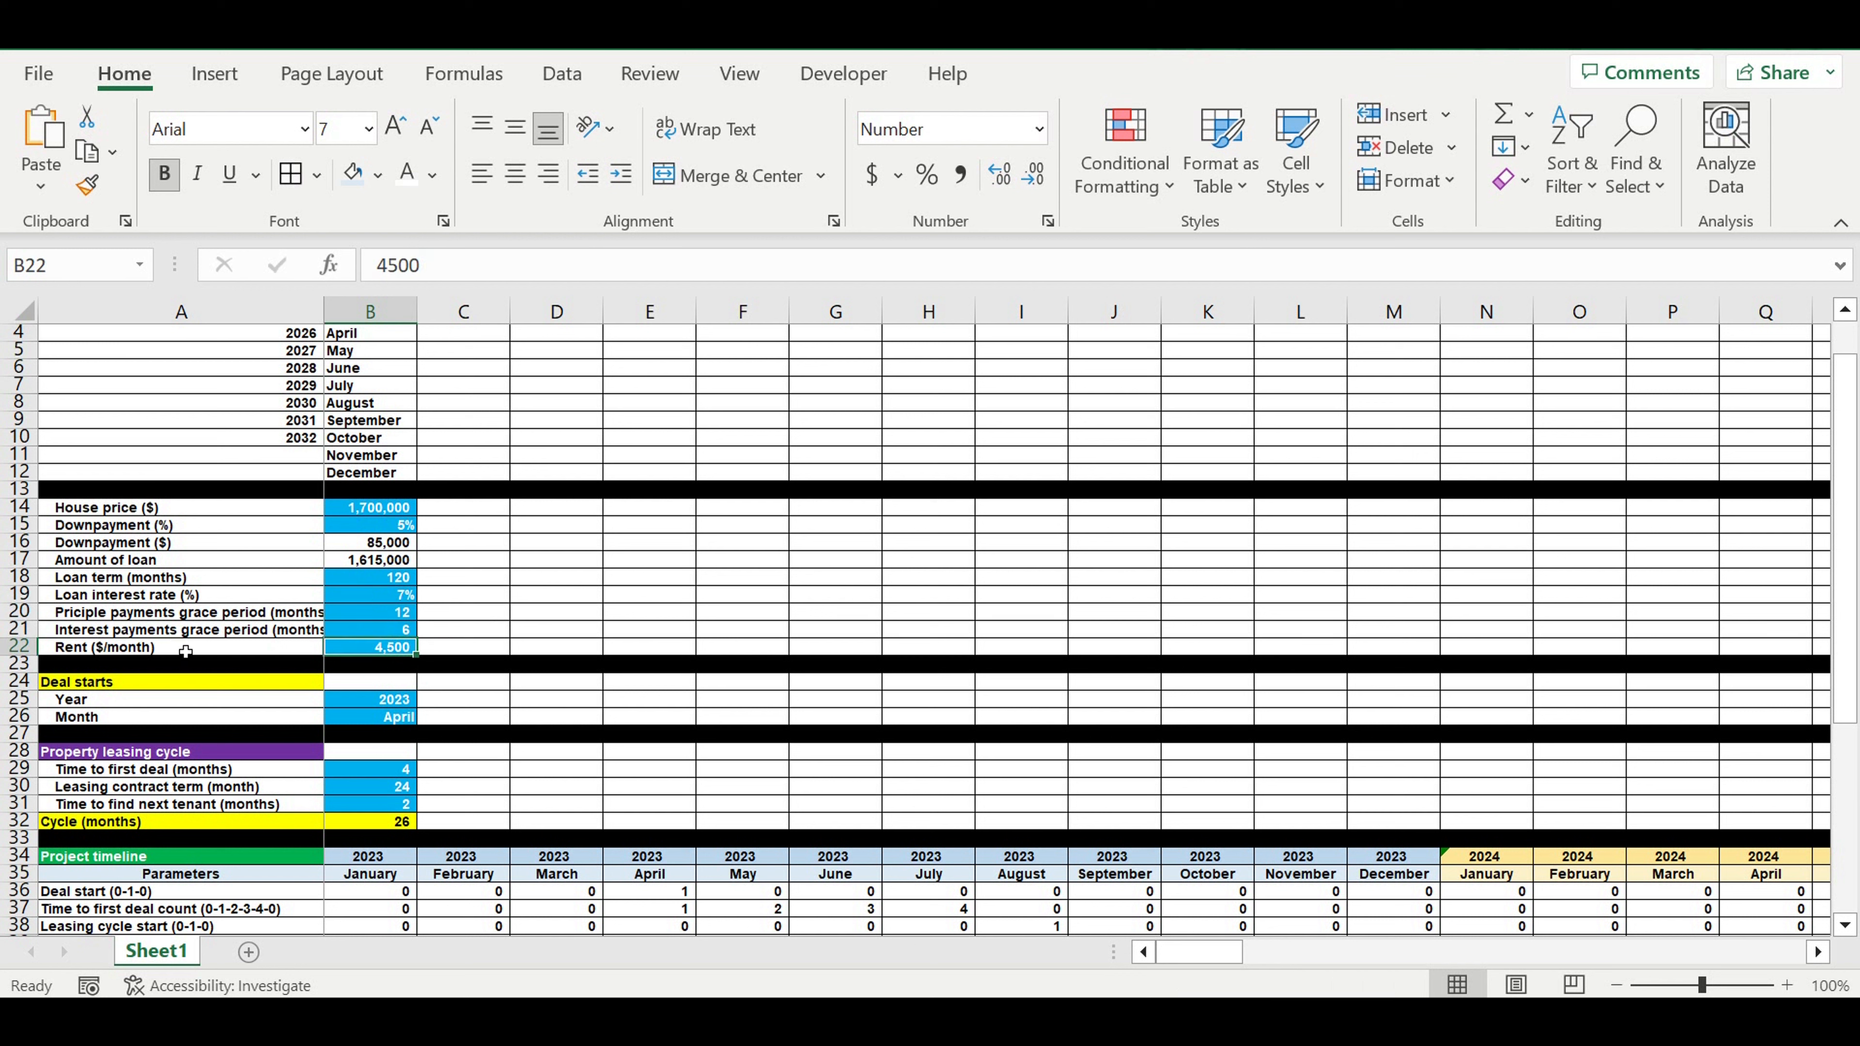
scroll(663, 637, down, 2)
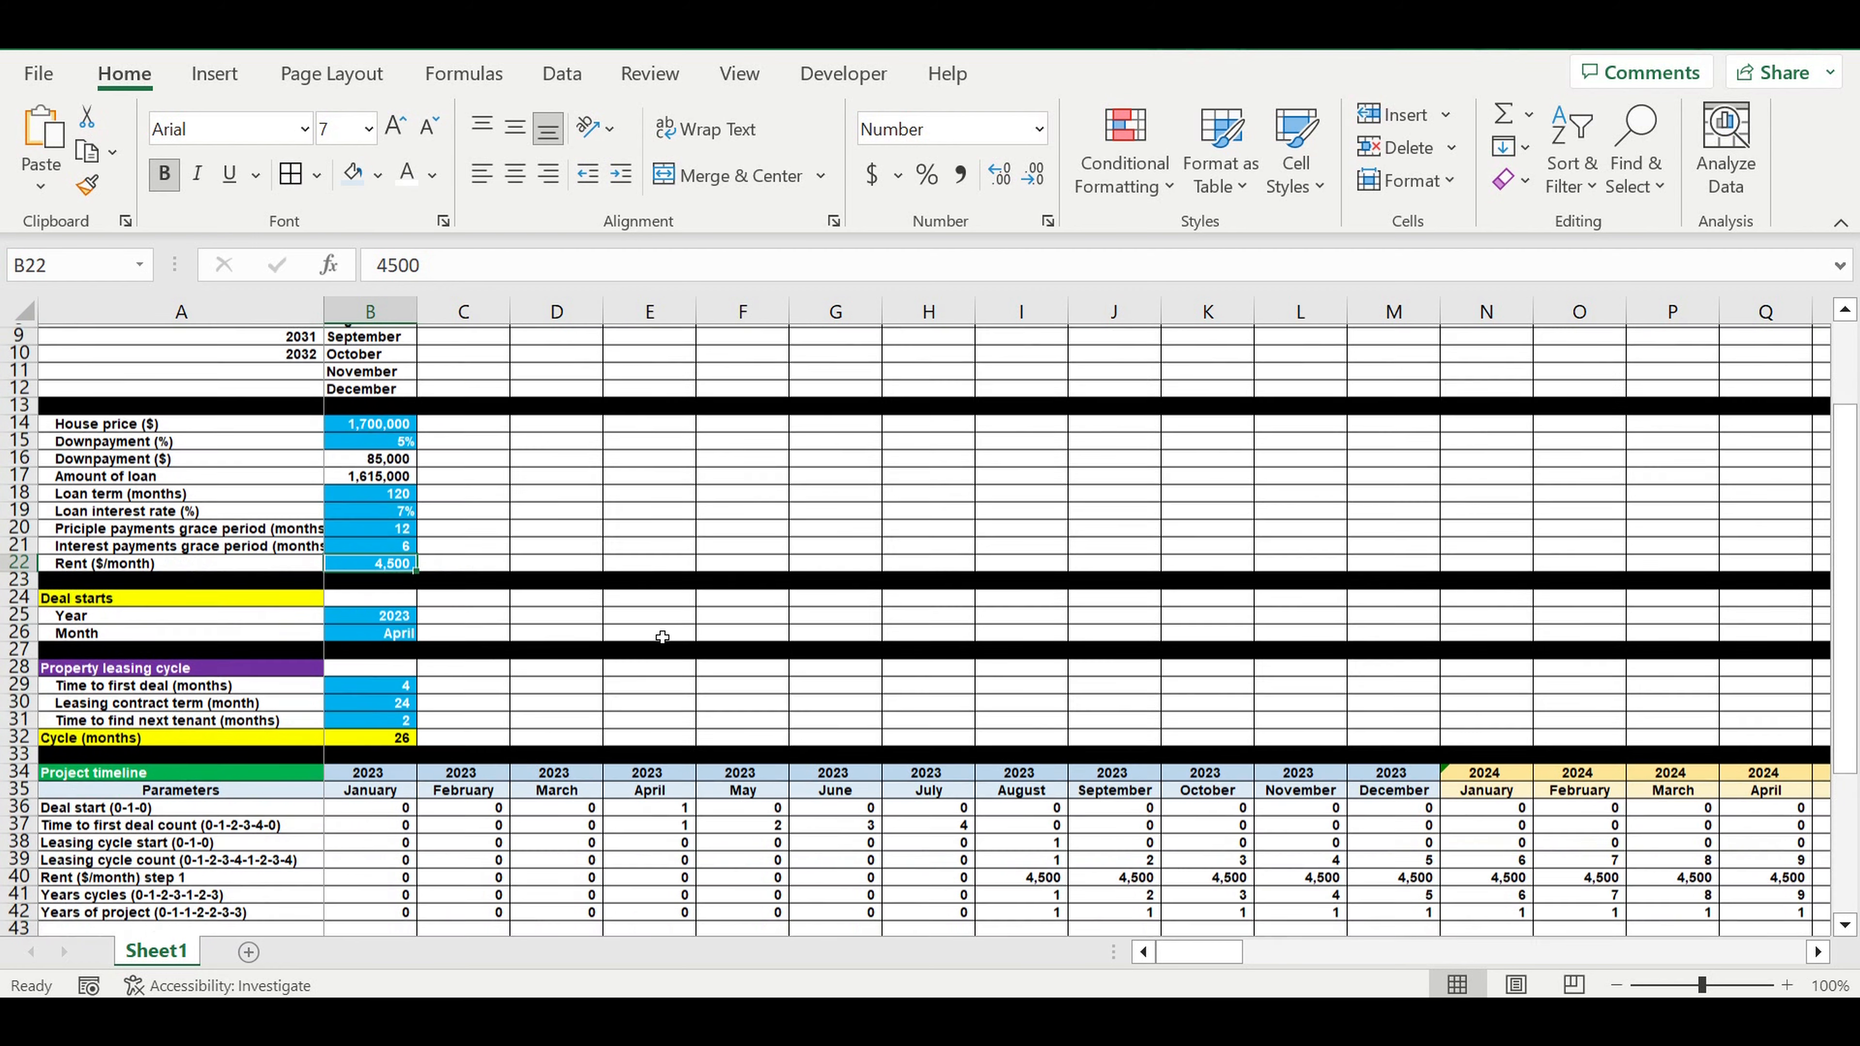
Step: Review the deal start date and the property leasing cycle inputs, including the cycle length formula
drag(382, 597, 382, 614)
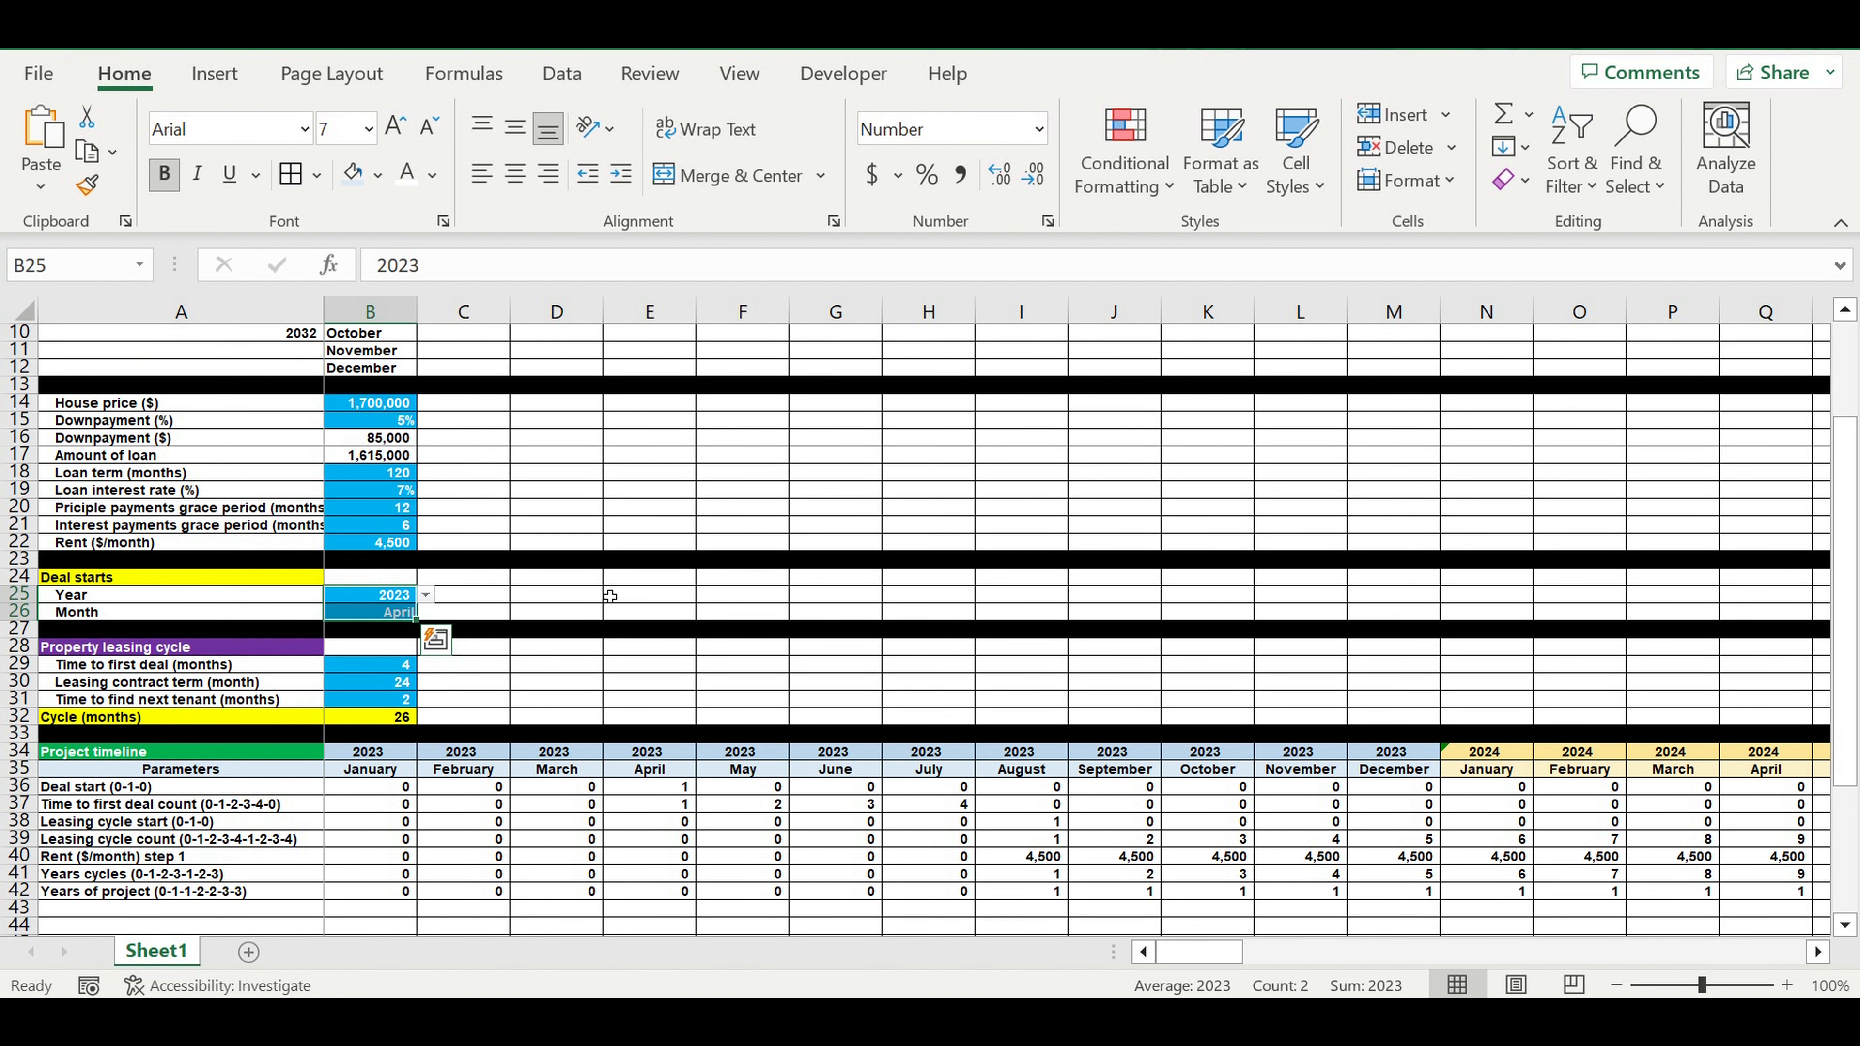
scroll(610, 596, down, 1)
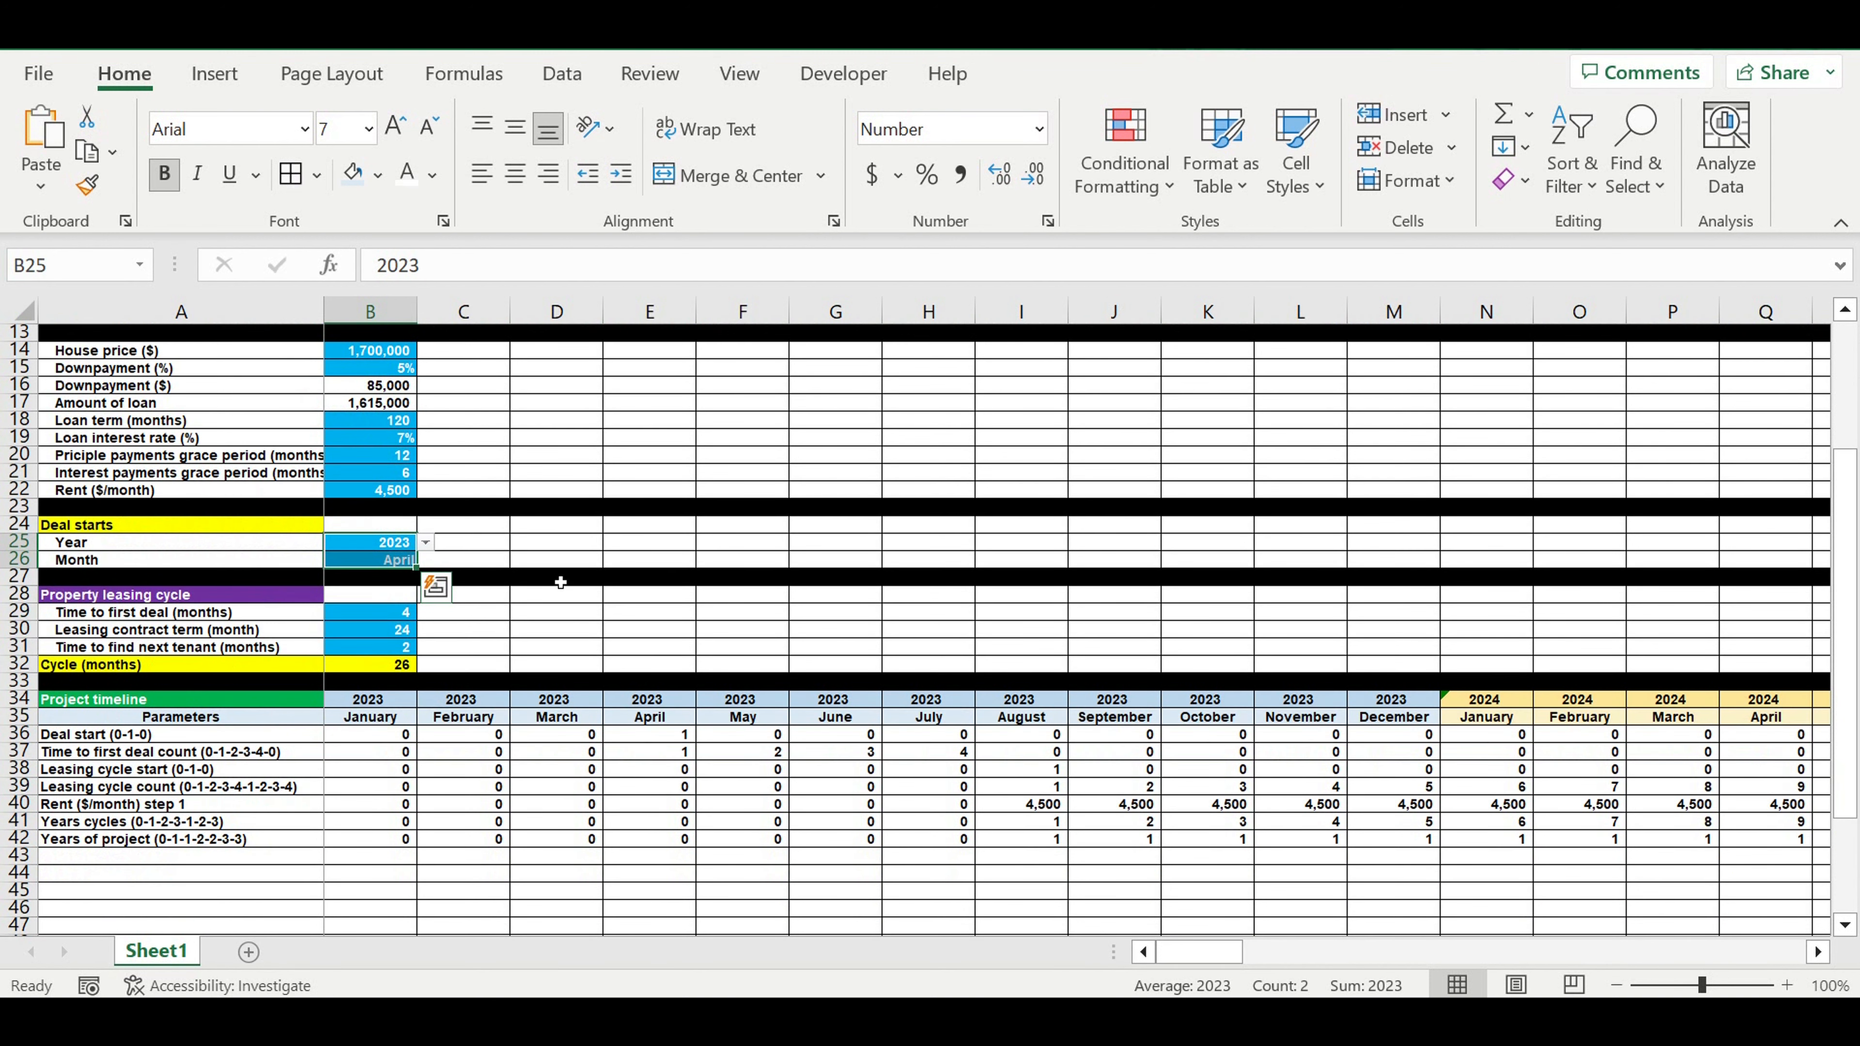
click(371, 618)
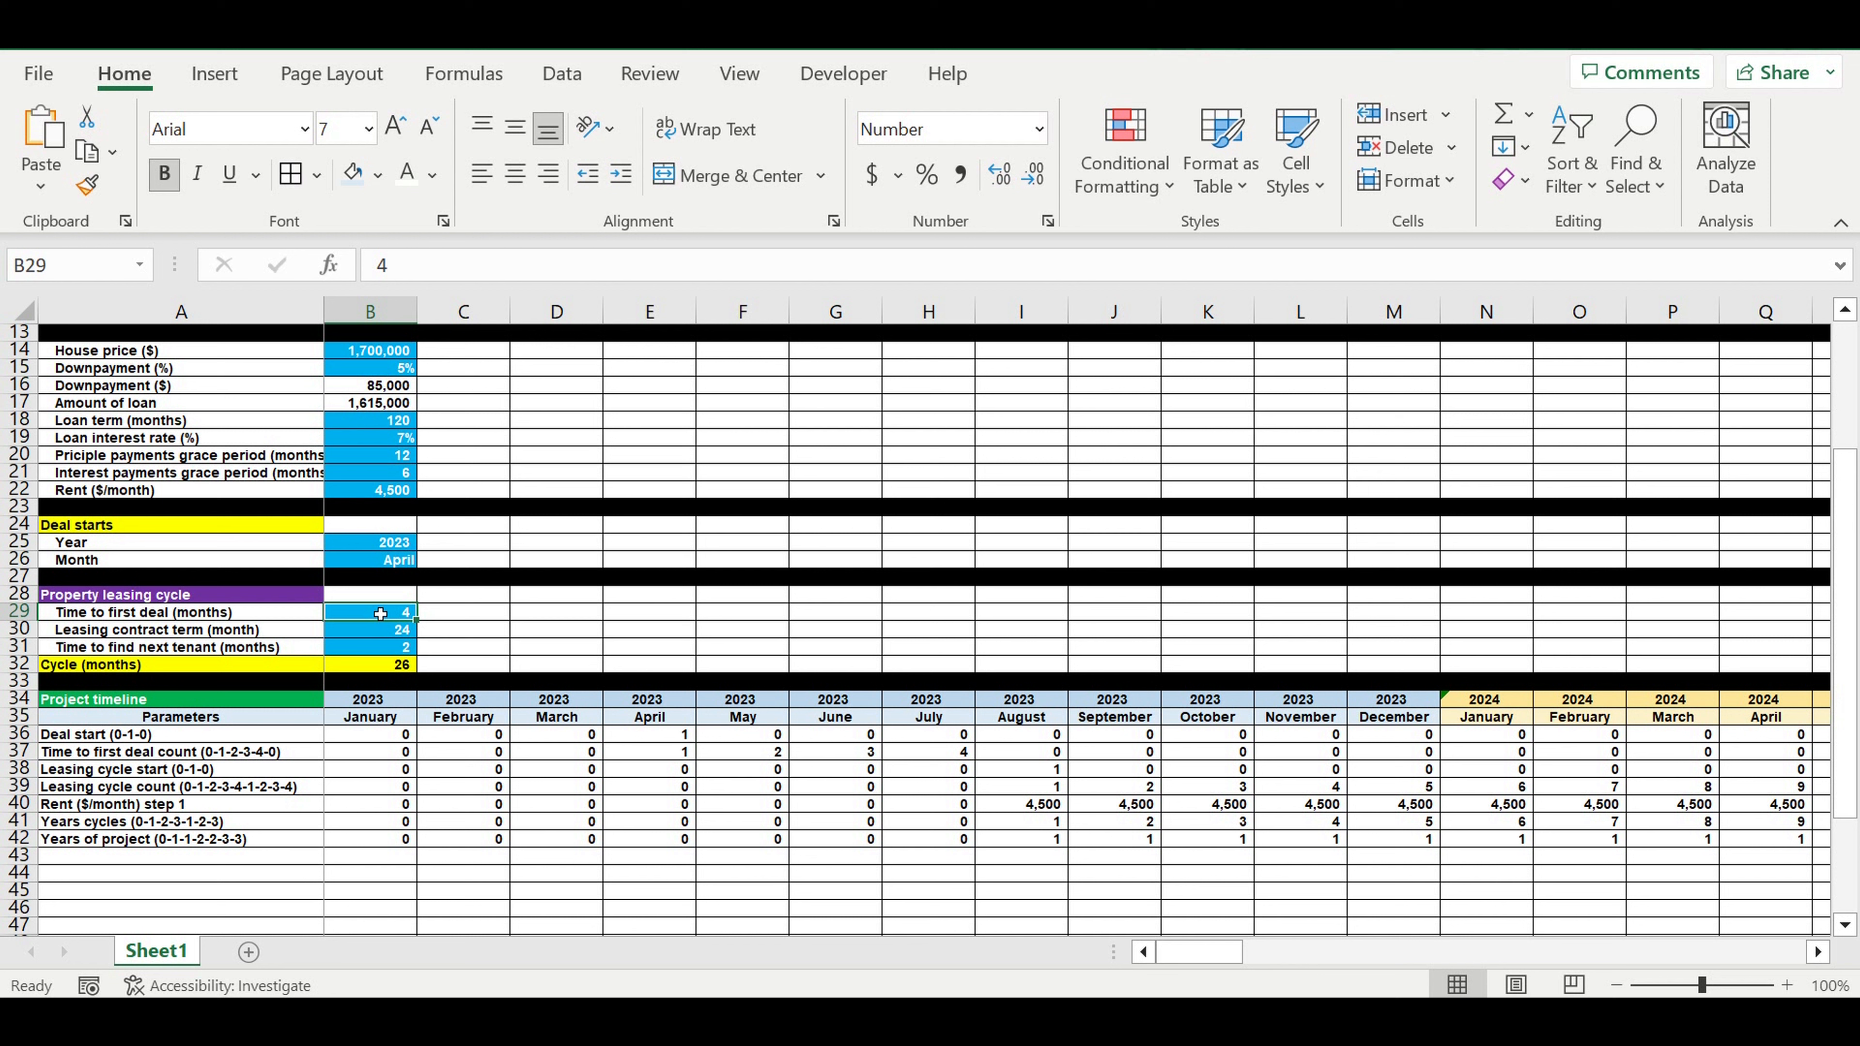
click(369, 636)
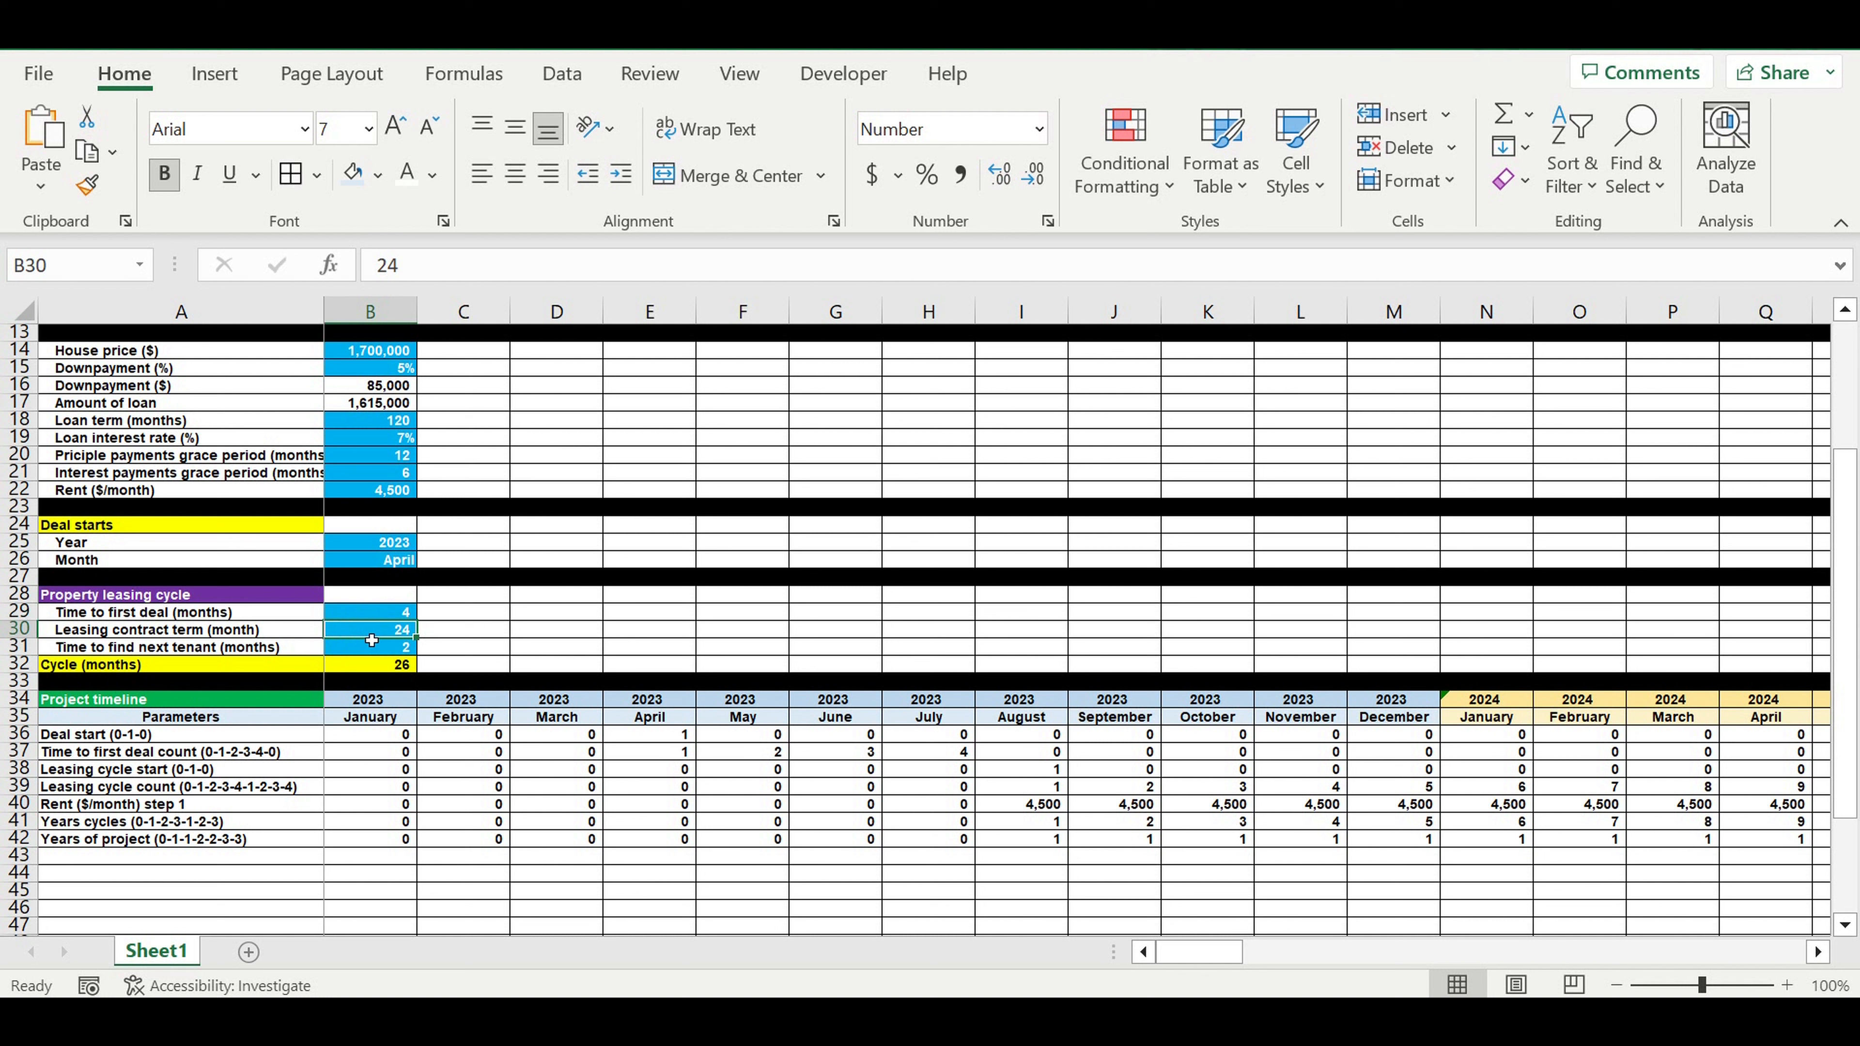
click(380, 652)
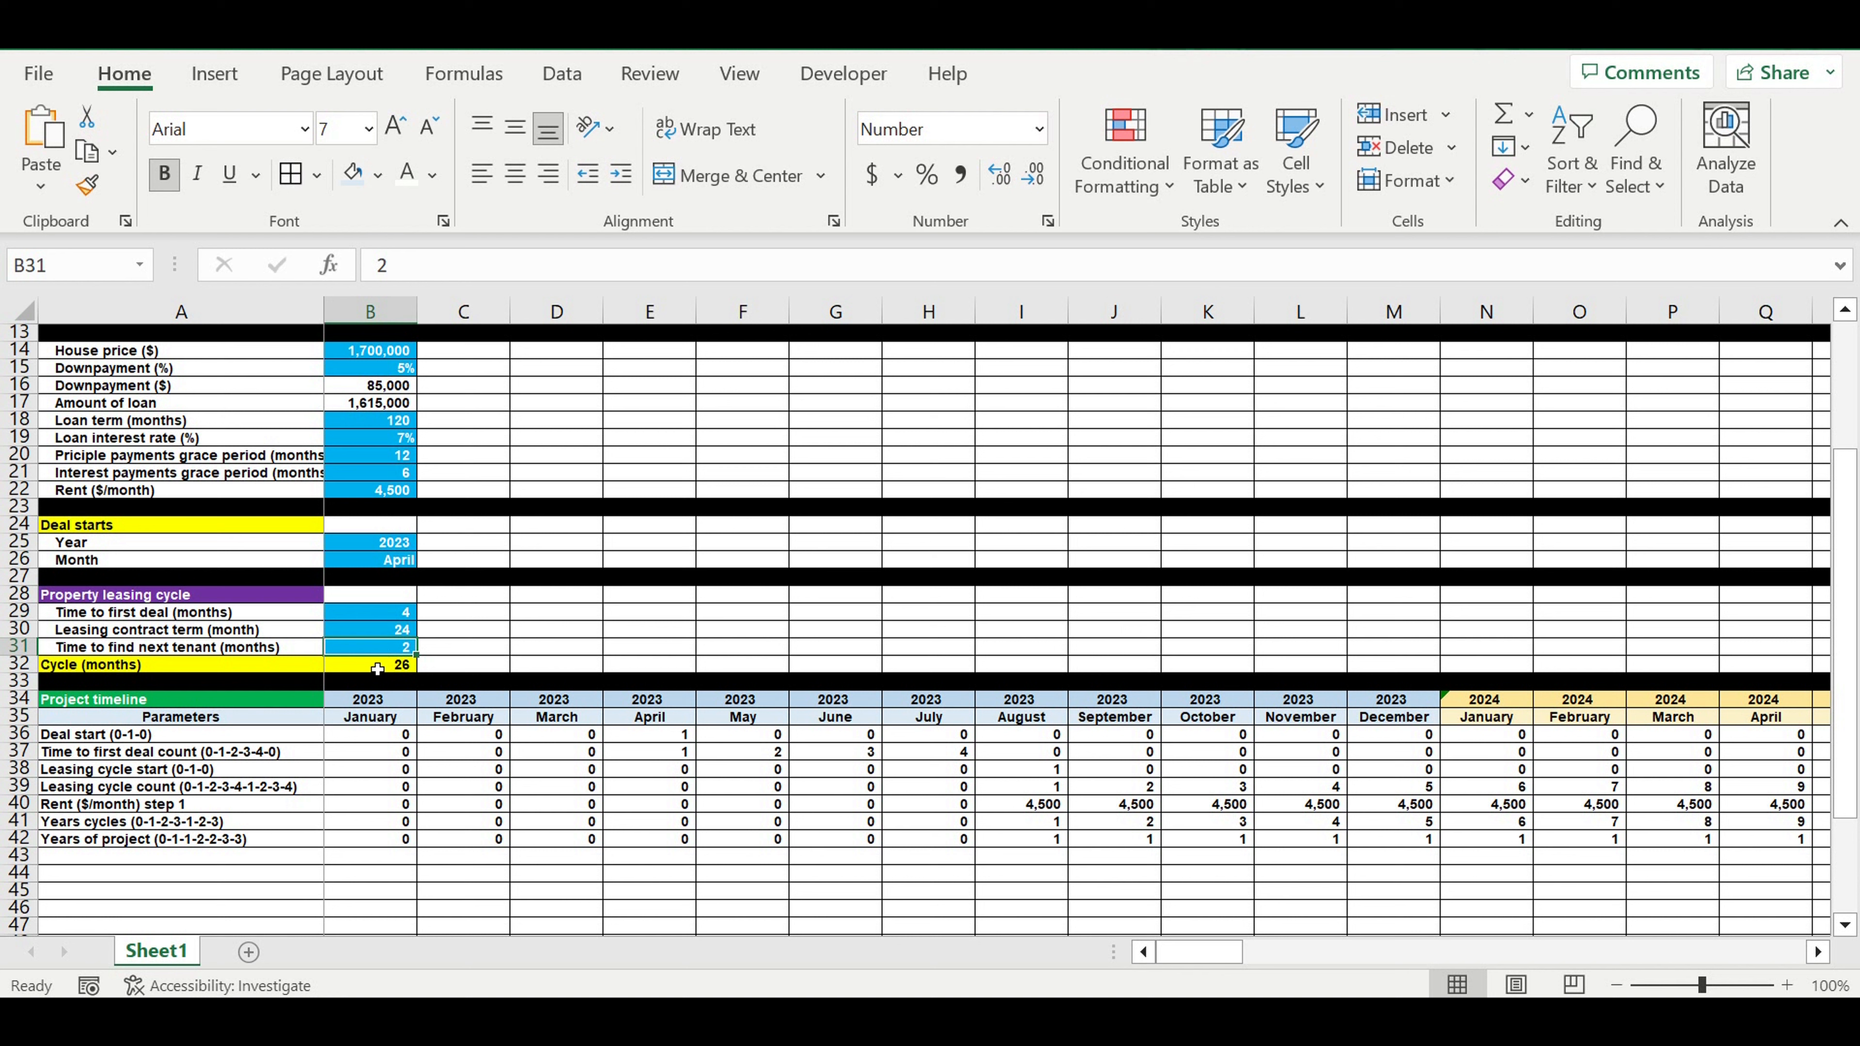
click(362, 670)
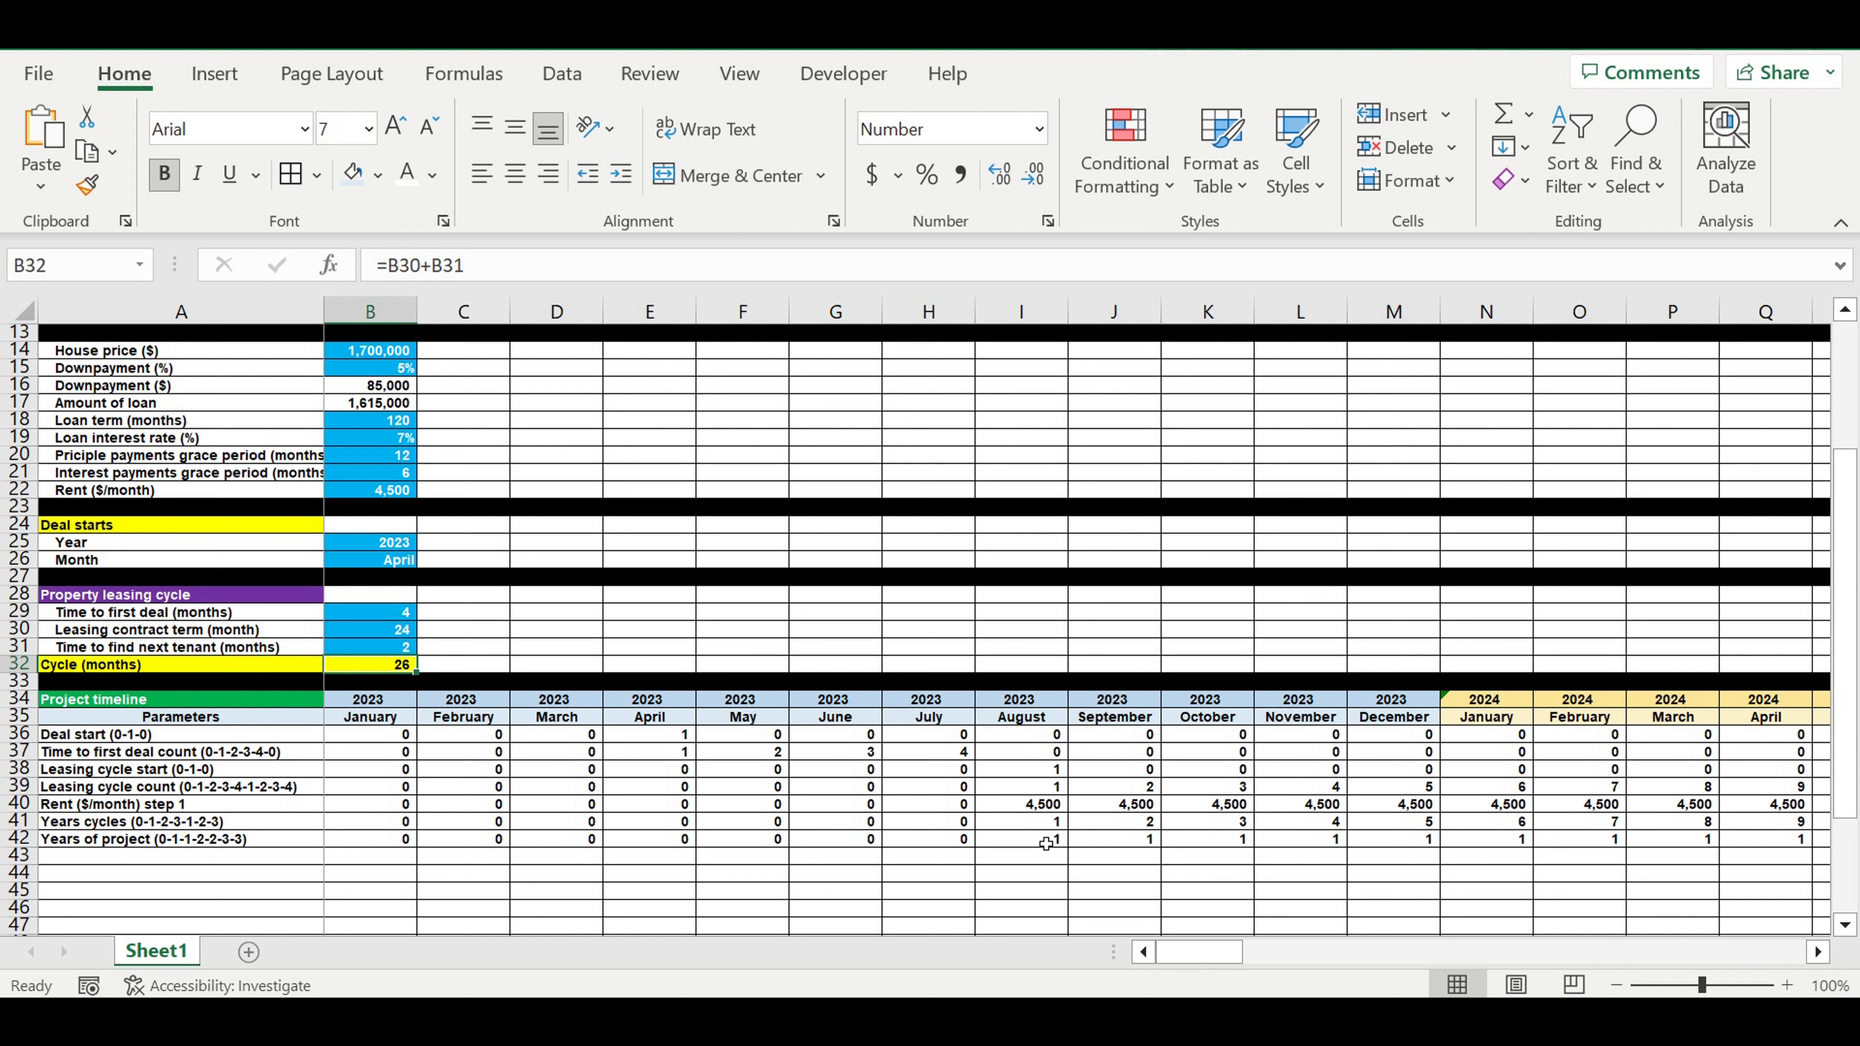
Step: Examine the Rent ($/month) step 1 row across the project timeline against the leasing cycle rows
drag(1030, 810, 1184, 808)
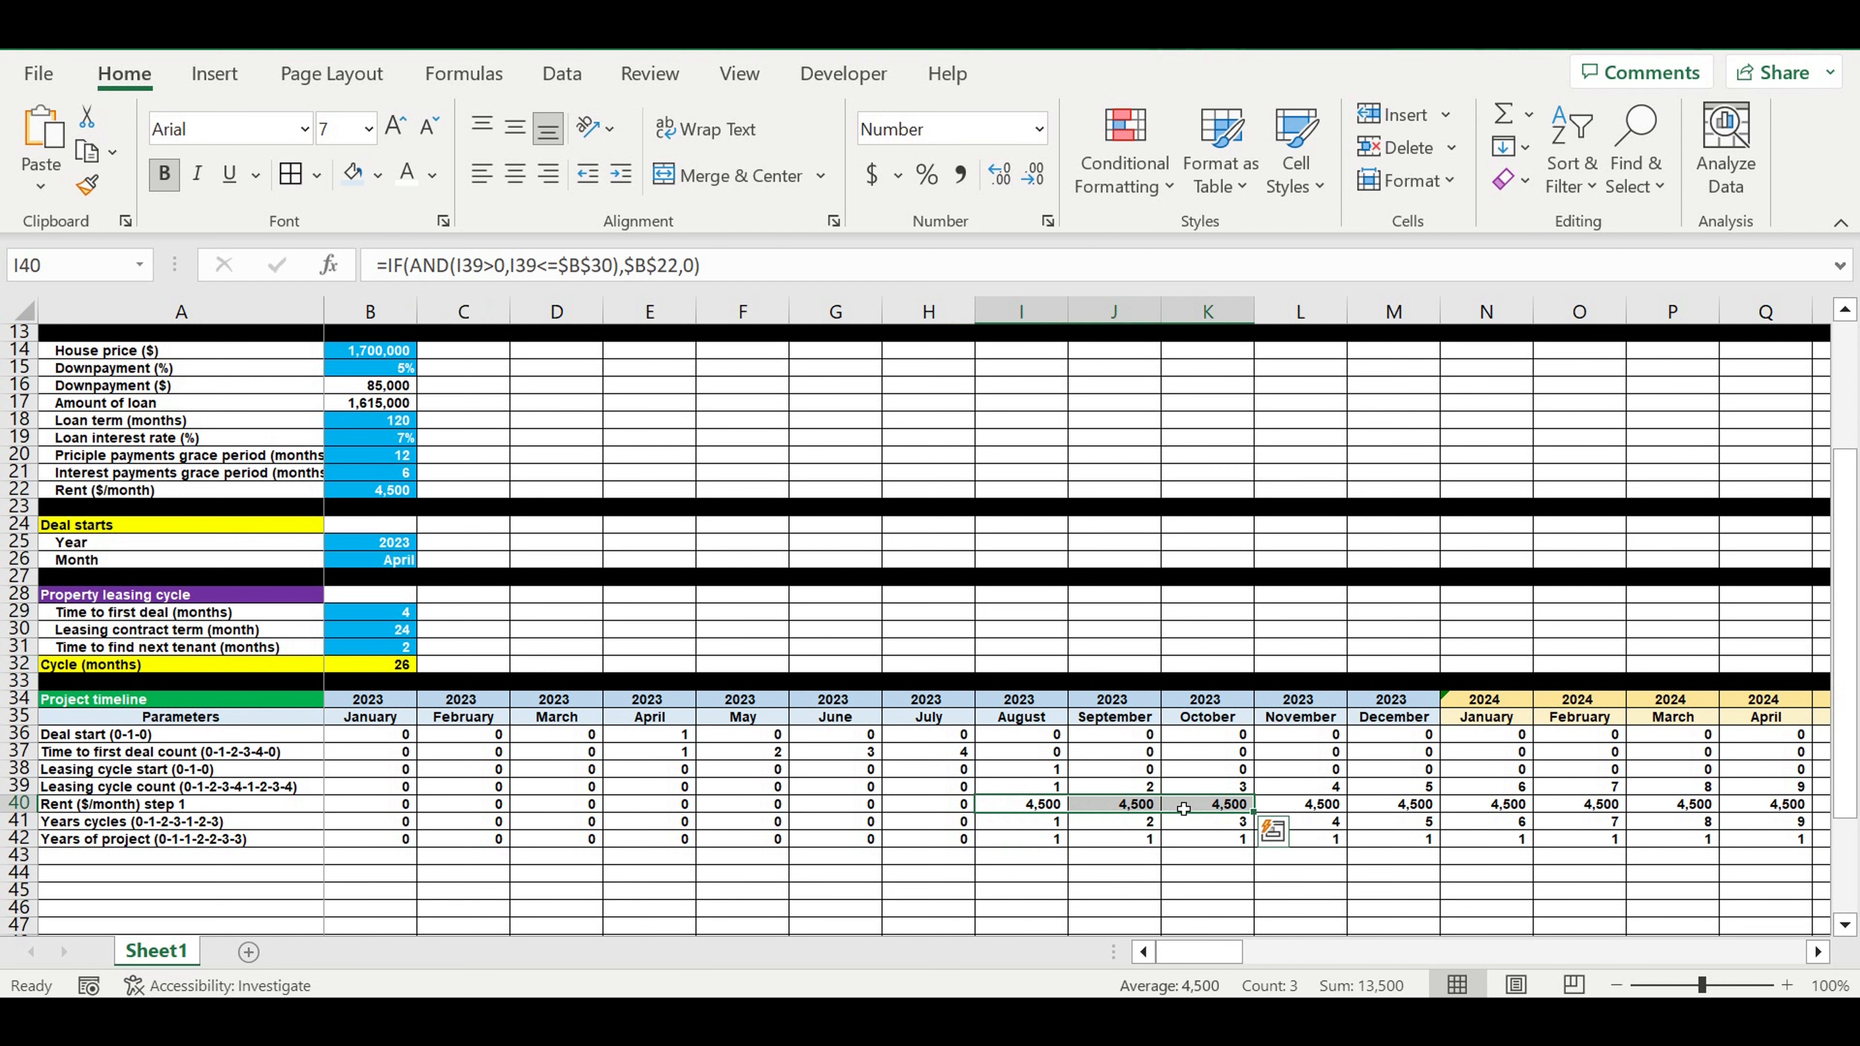
click(1030, 804)
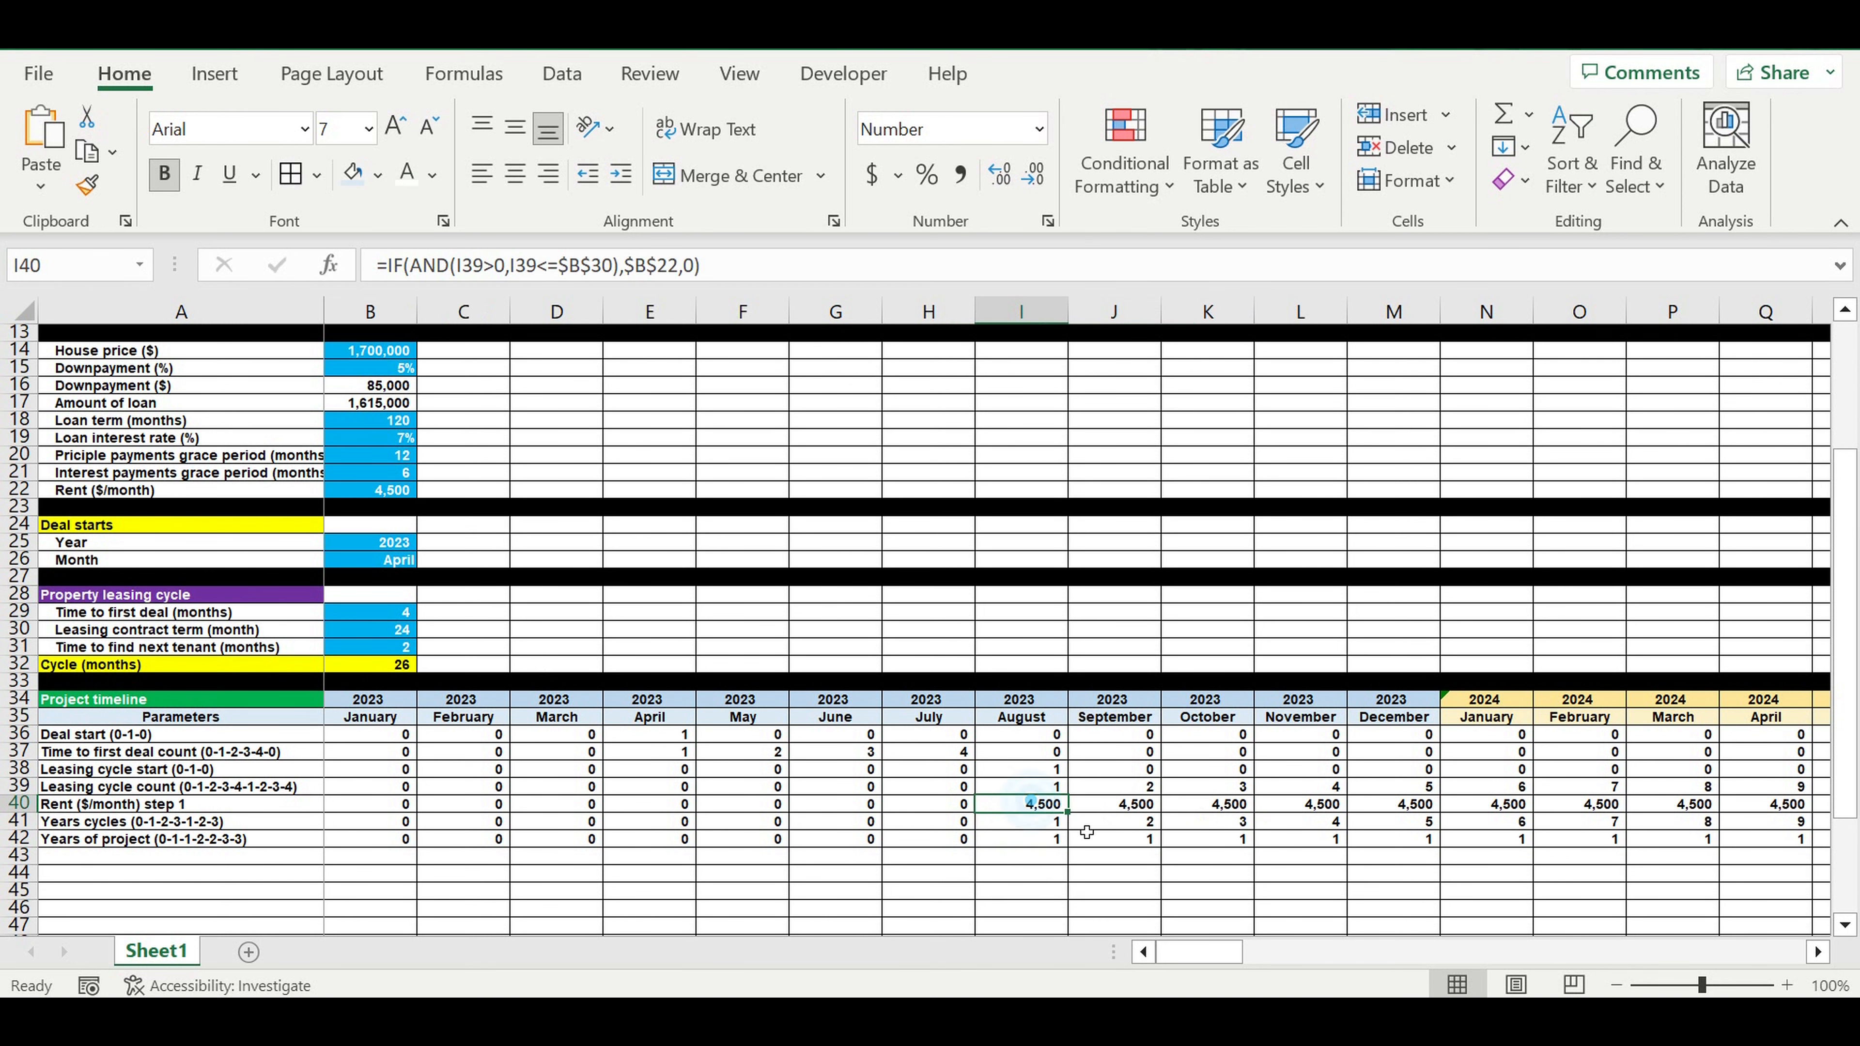
drag(1040, 806, 1772, 806)
click(1817, 954)
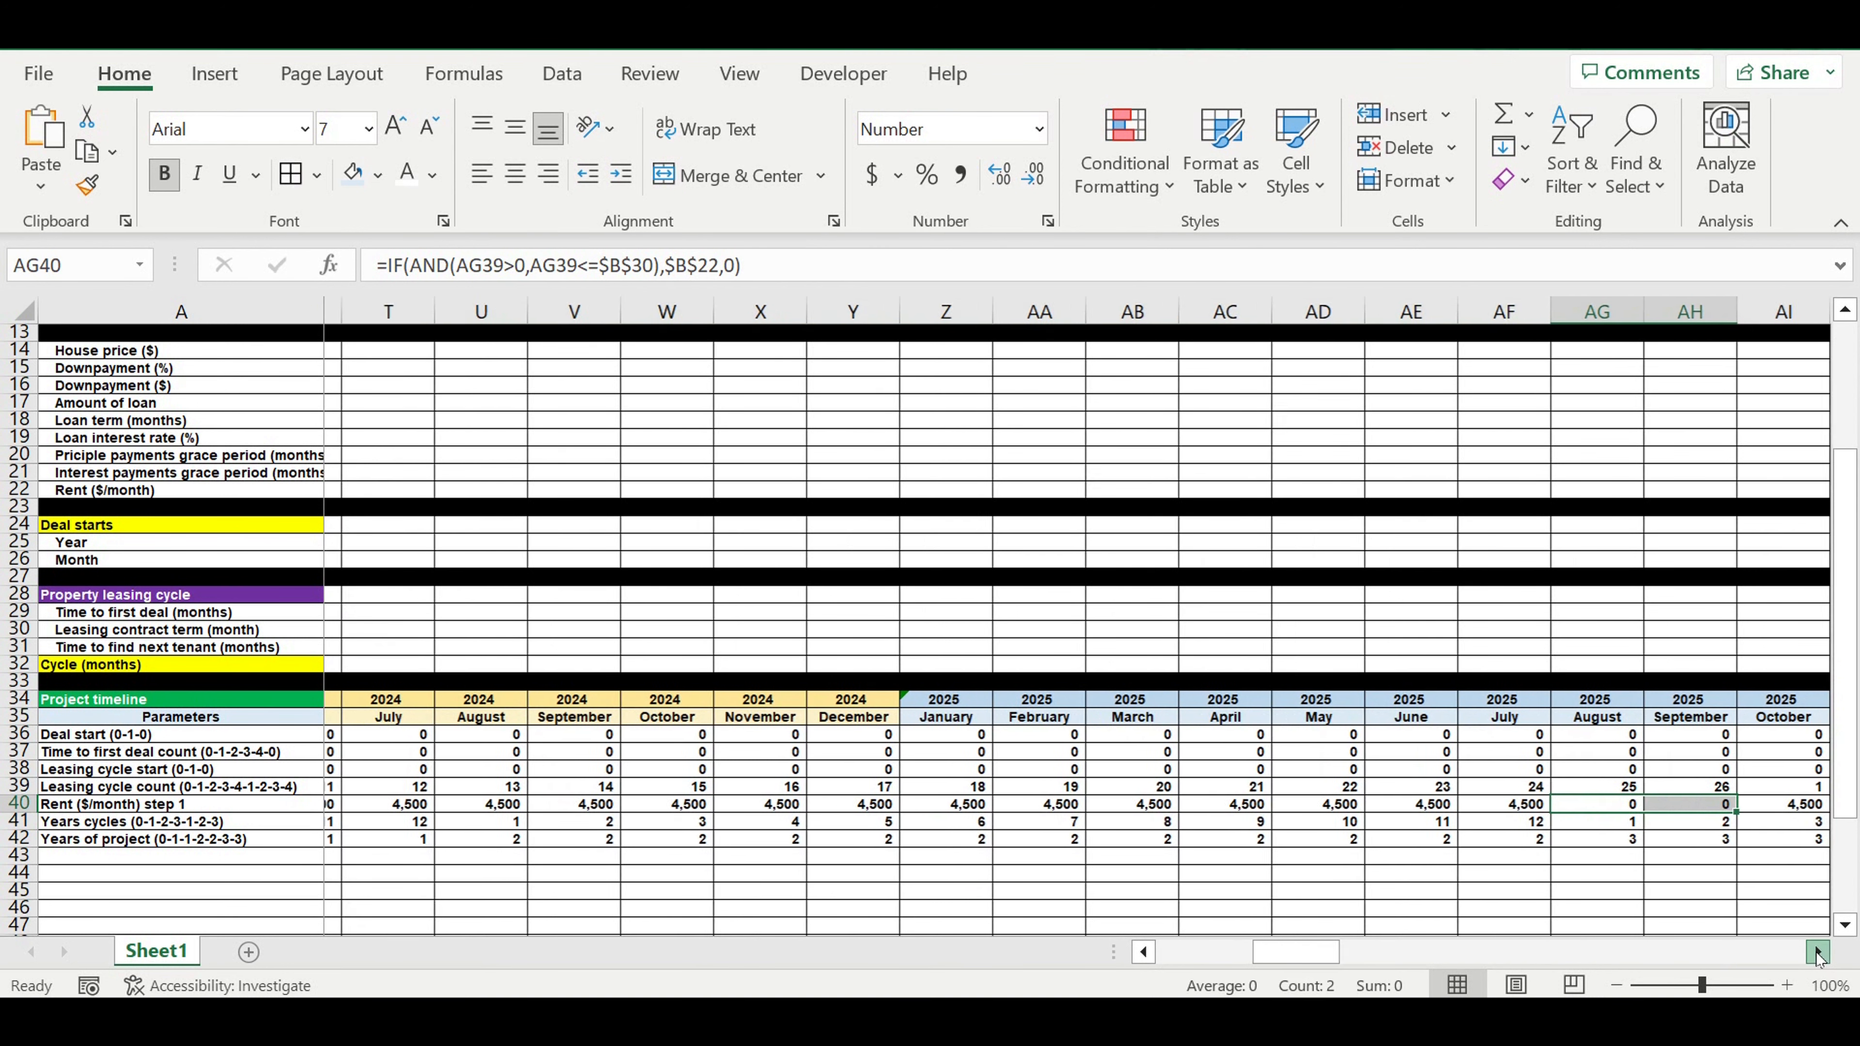
drag(1511, 812, 1764, 798)
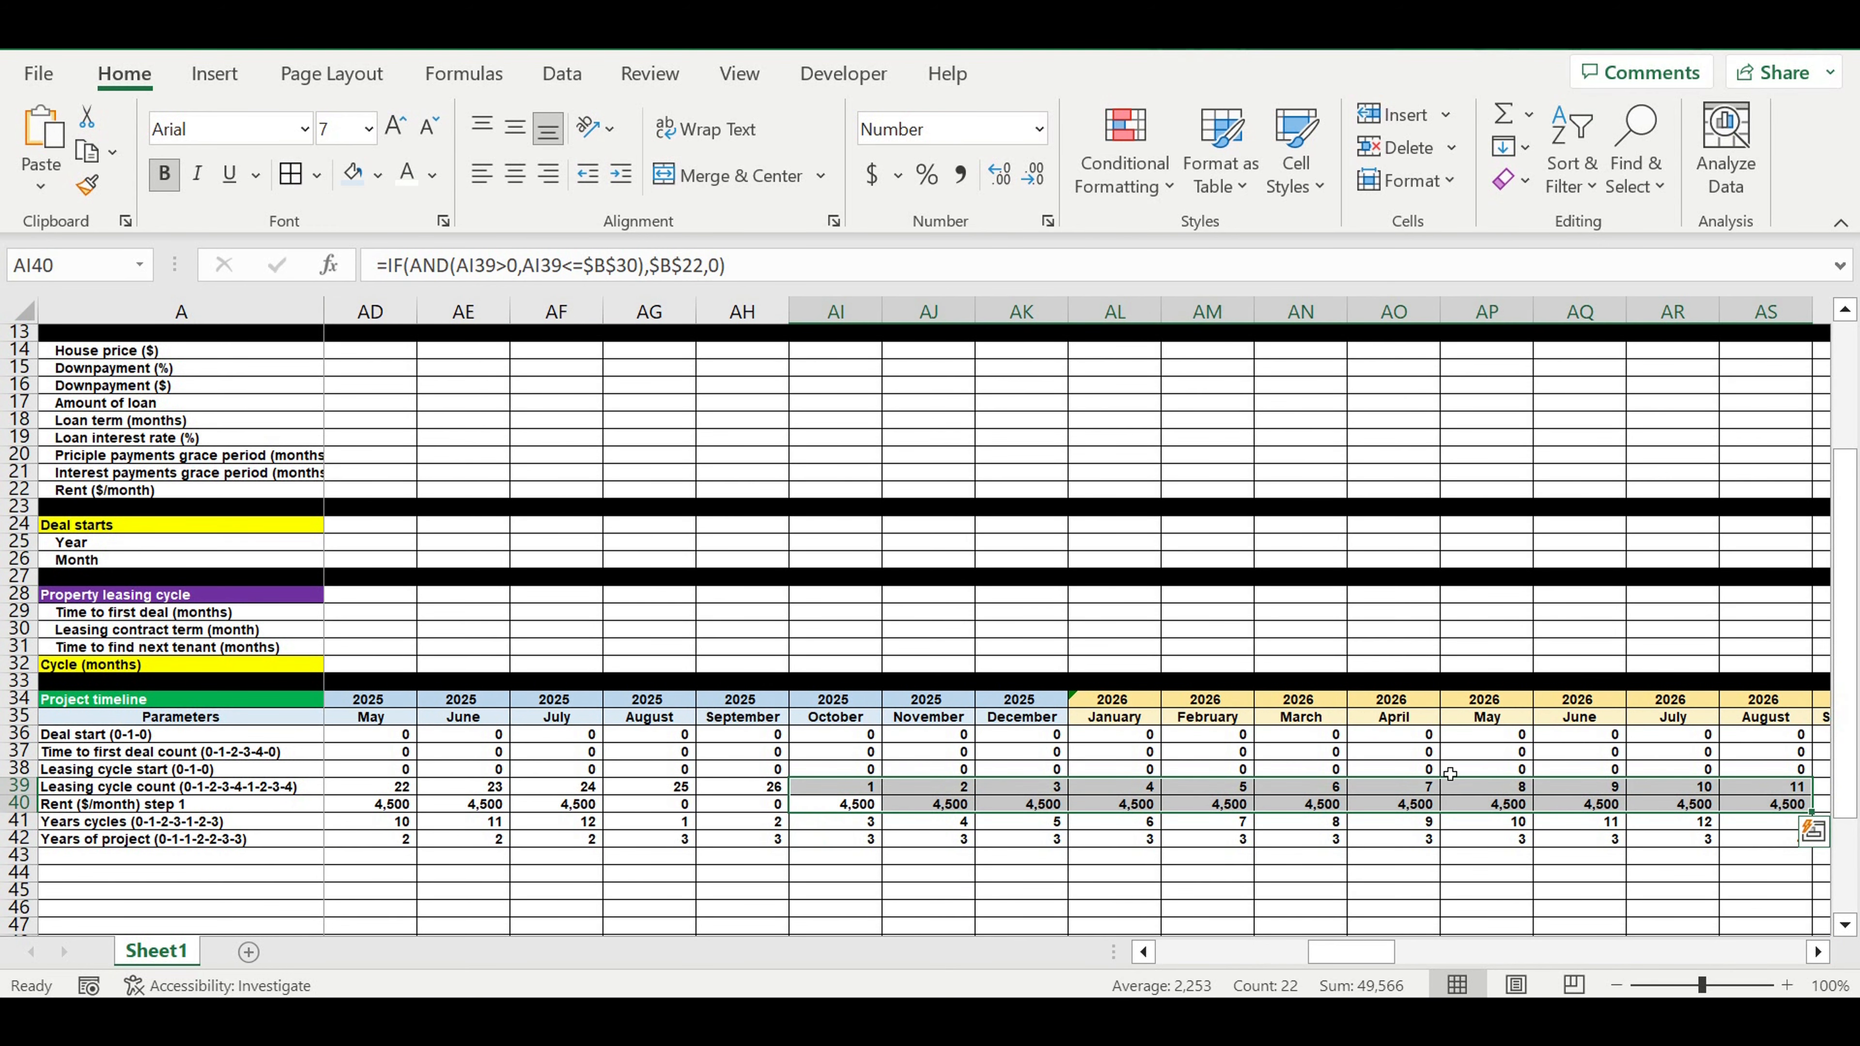
drag(1343, 953, 1102, 909)
click(1046, 810)
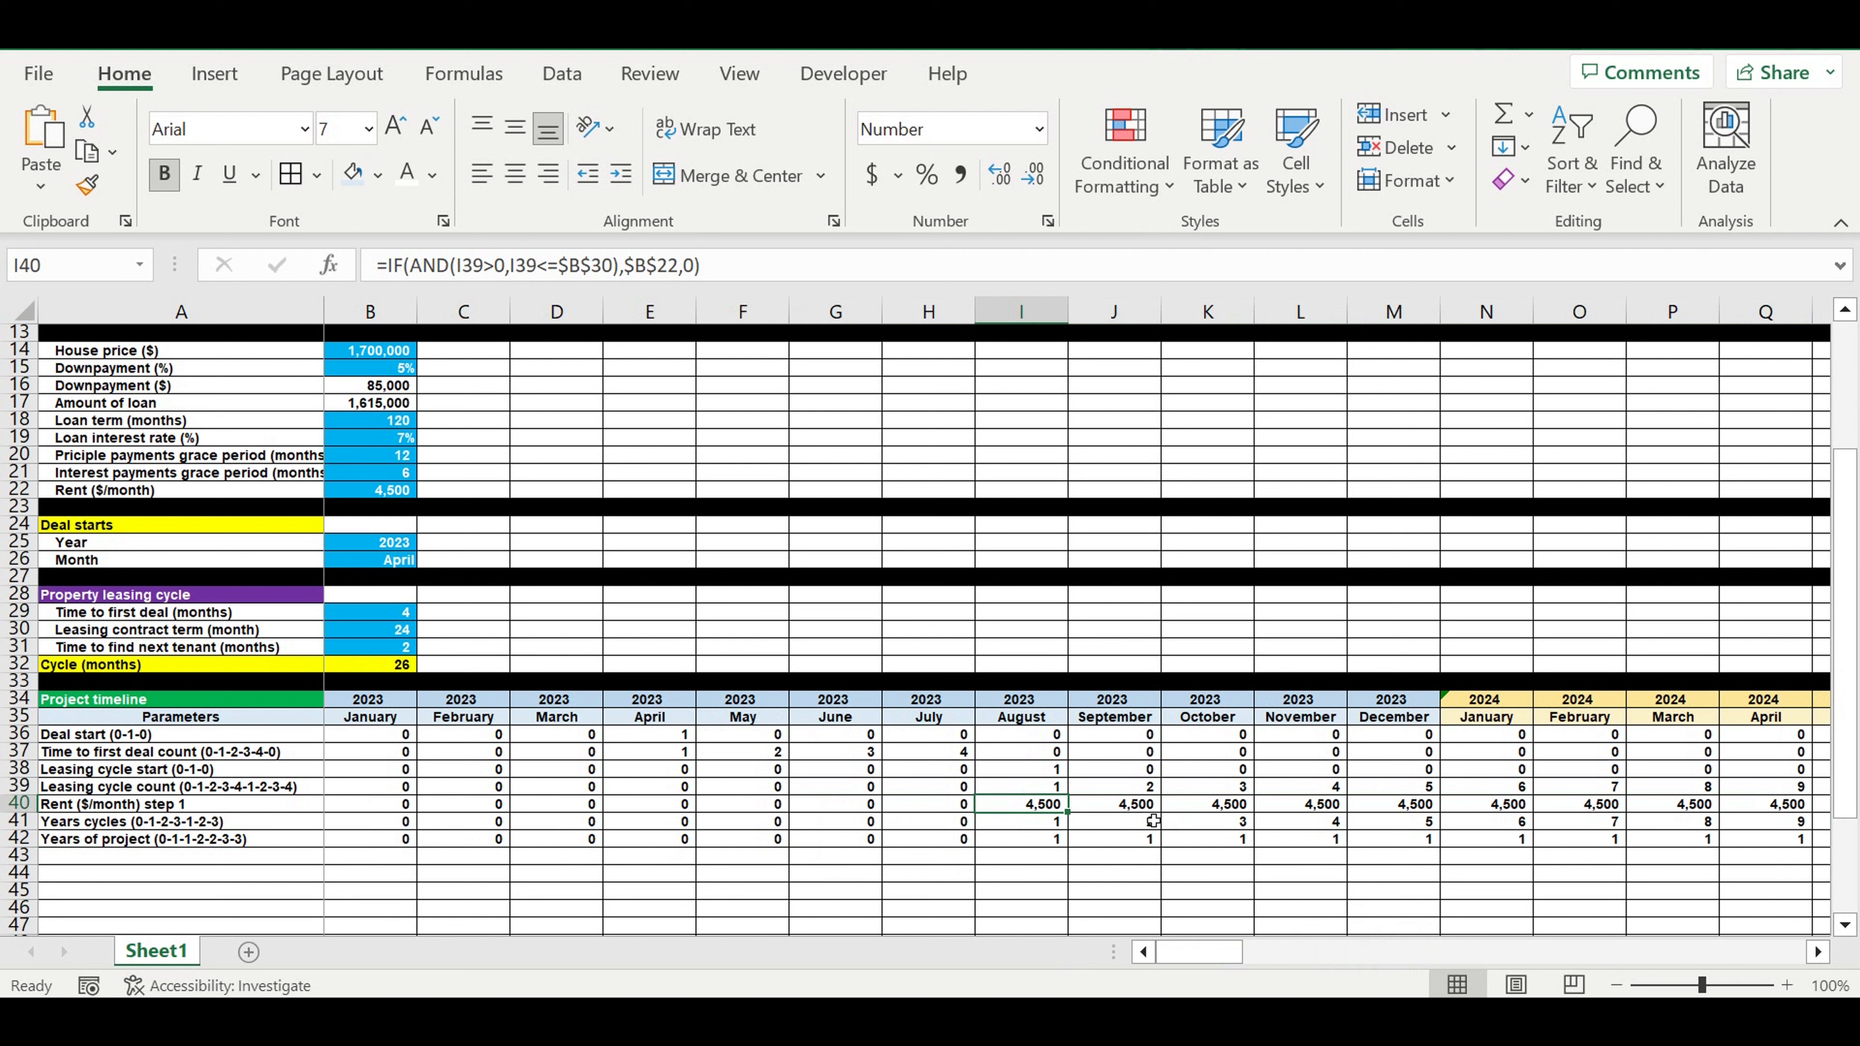
click(18, 804)
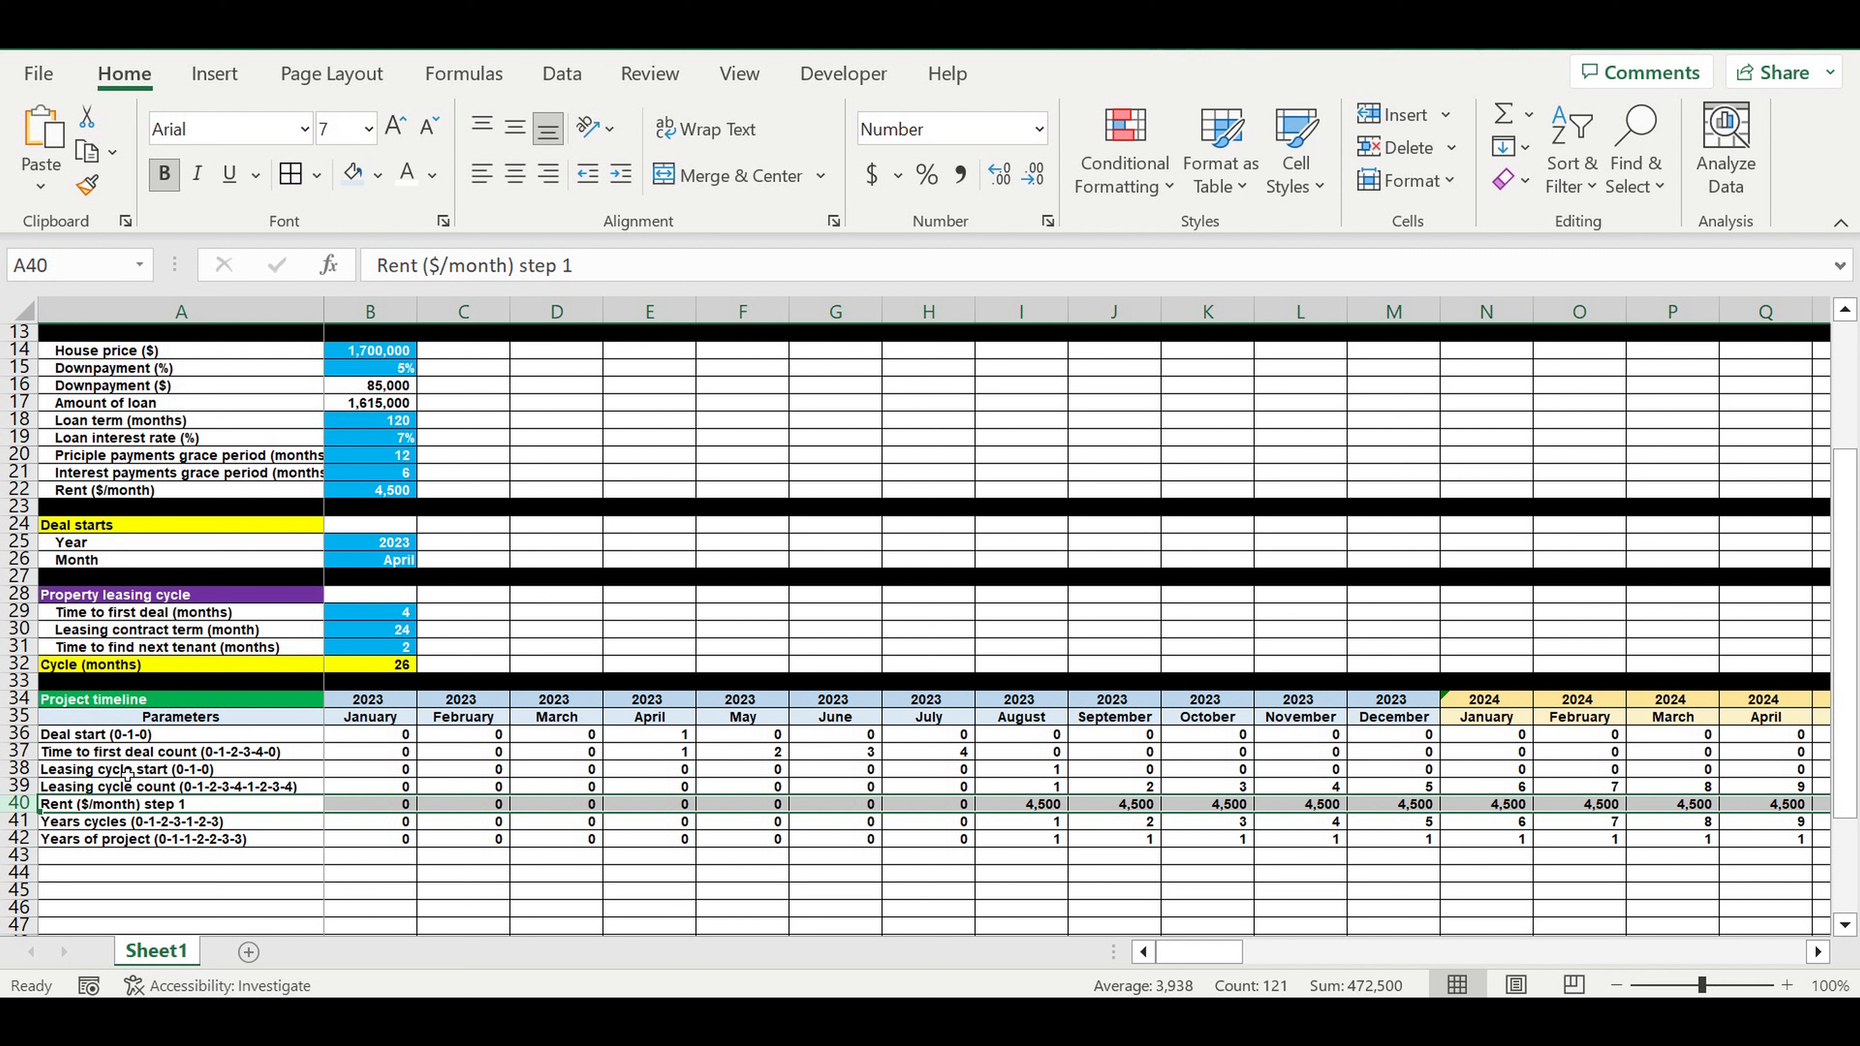
click(125, 772)
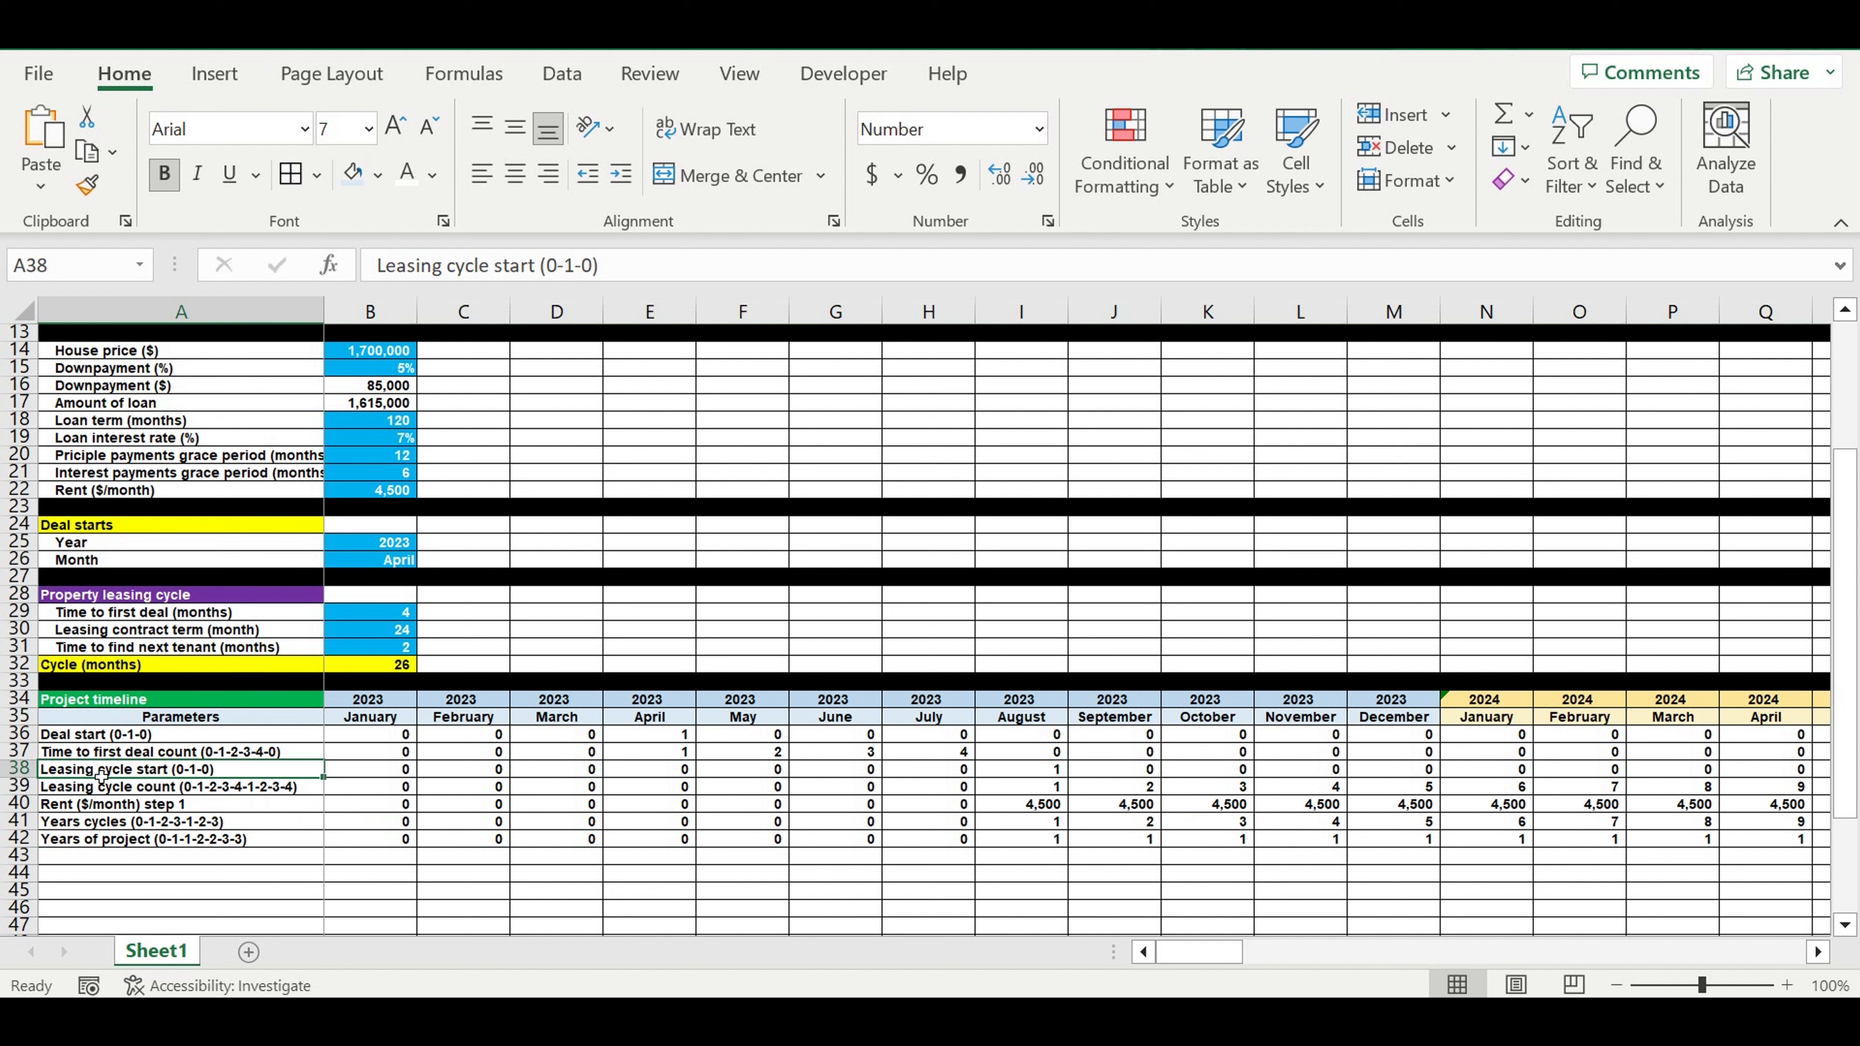
click(1035, 808)
drag(1067, 812, 1611, 806)
scroll(1050, 828, down, 2)
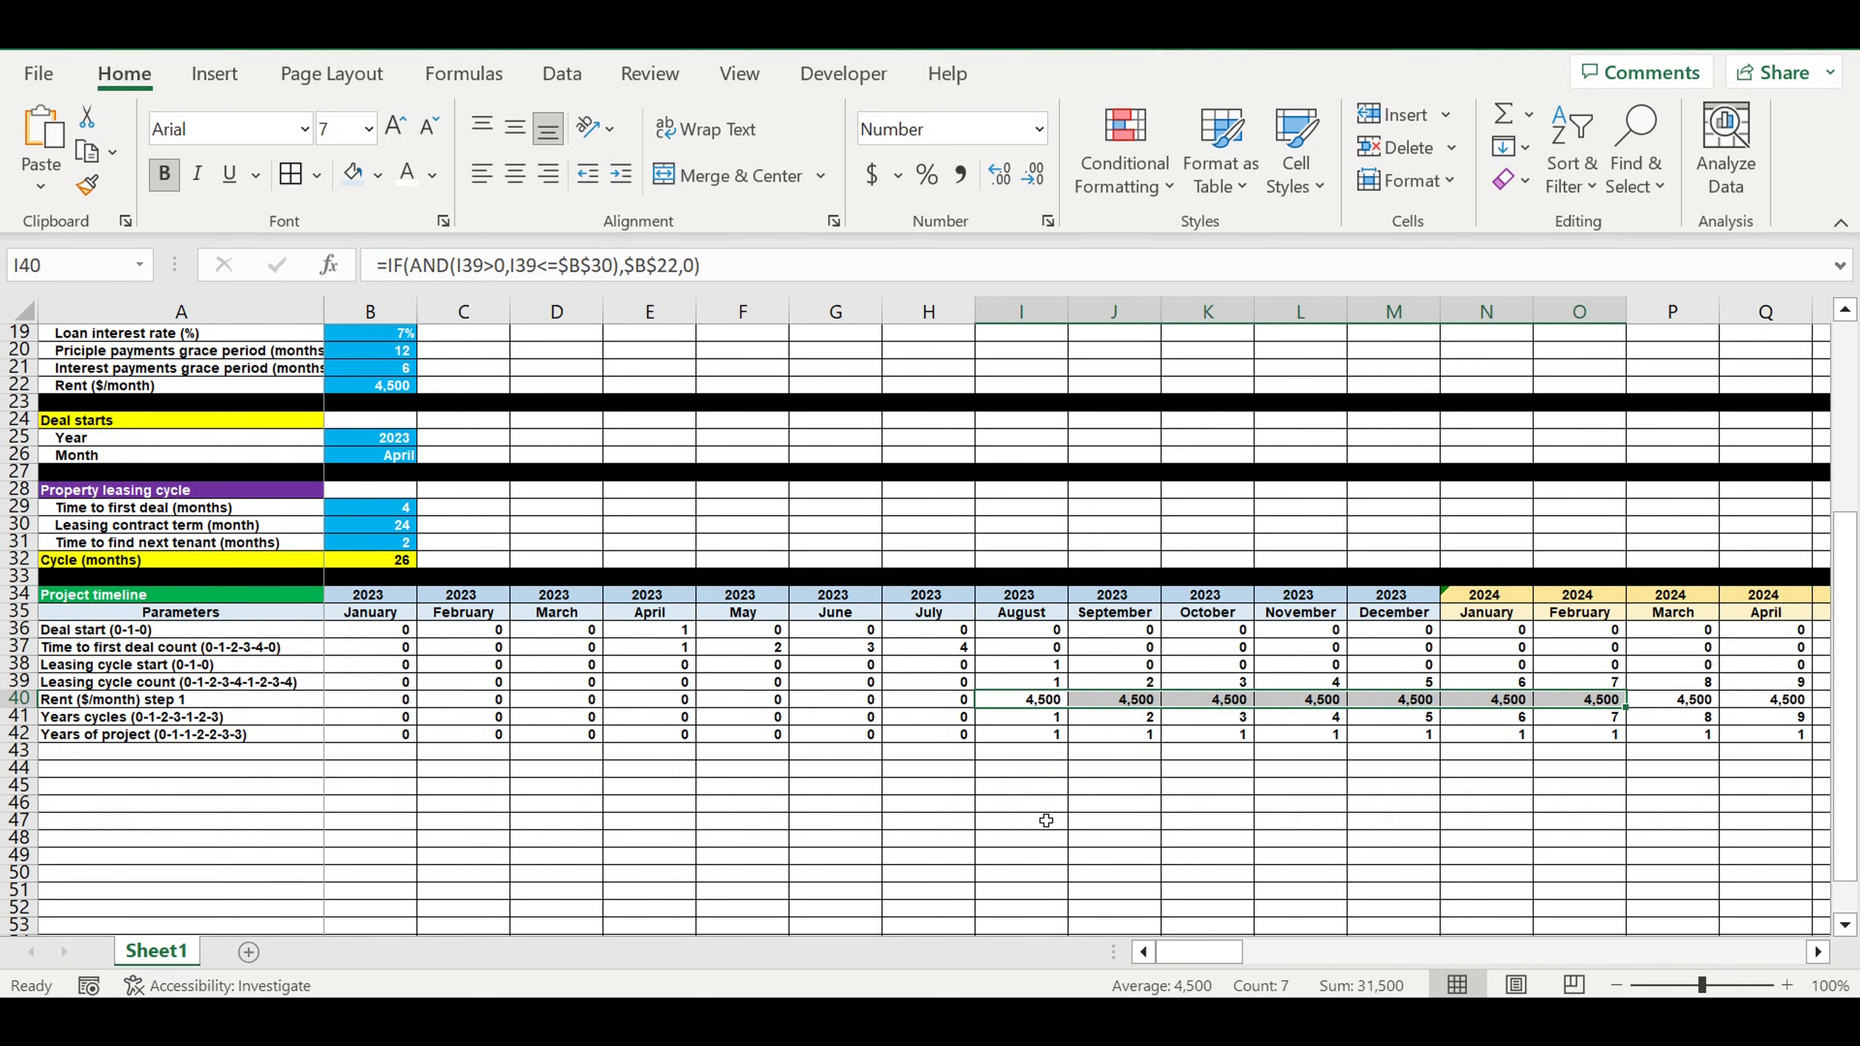
Step: Fill the entire row 45 with black as a divider below the project timeline
click(25, 788)
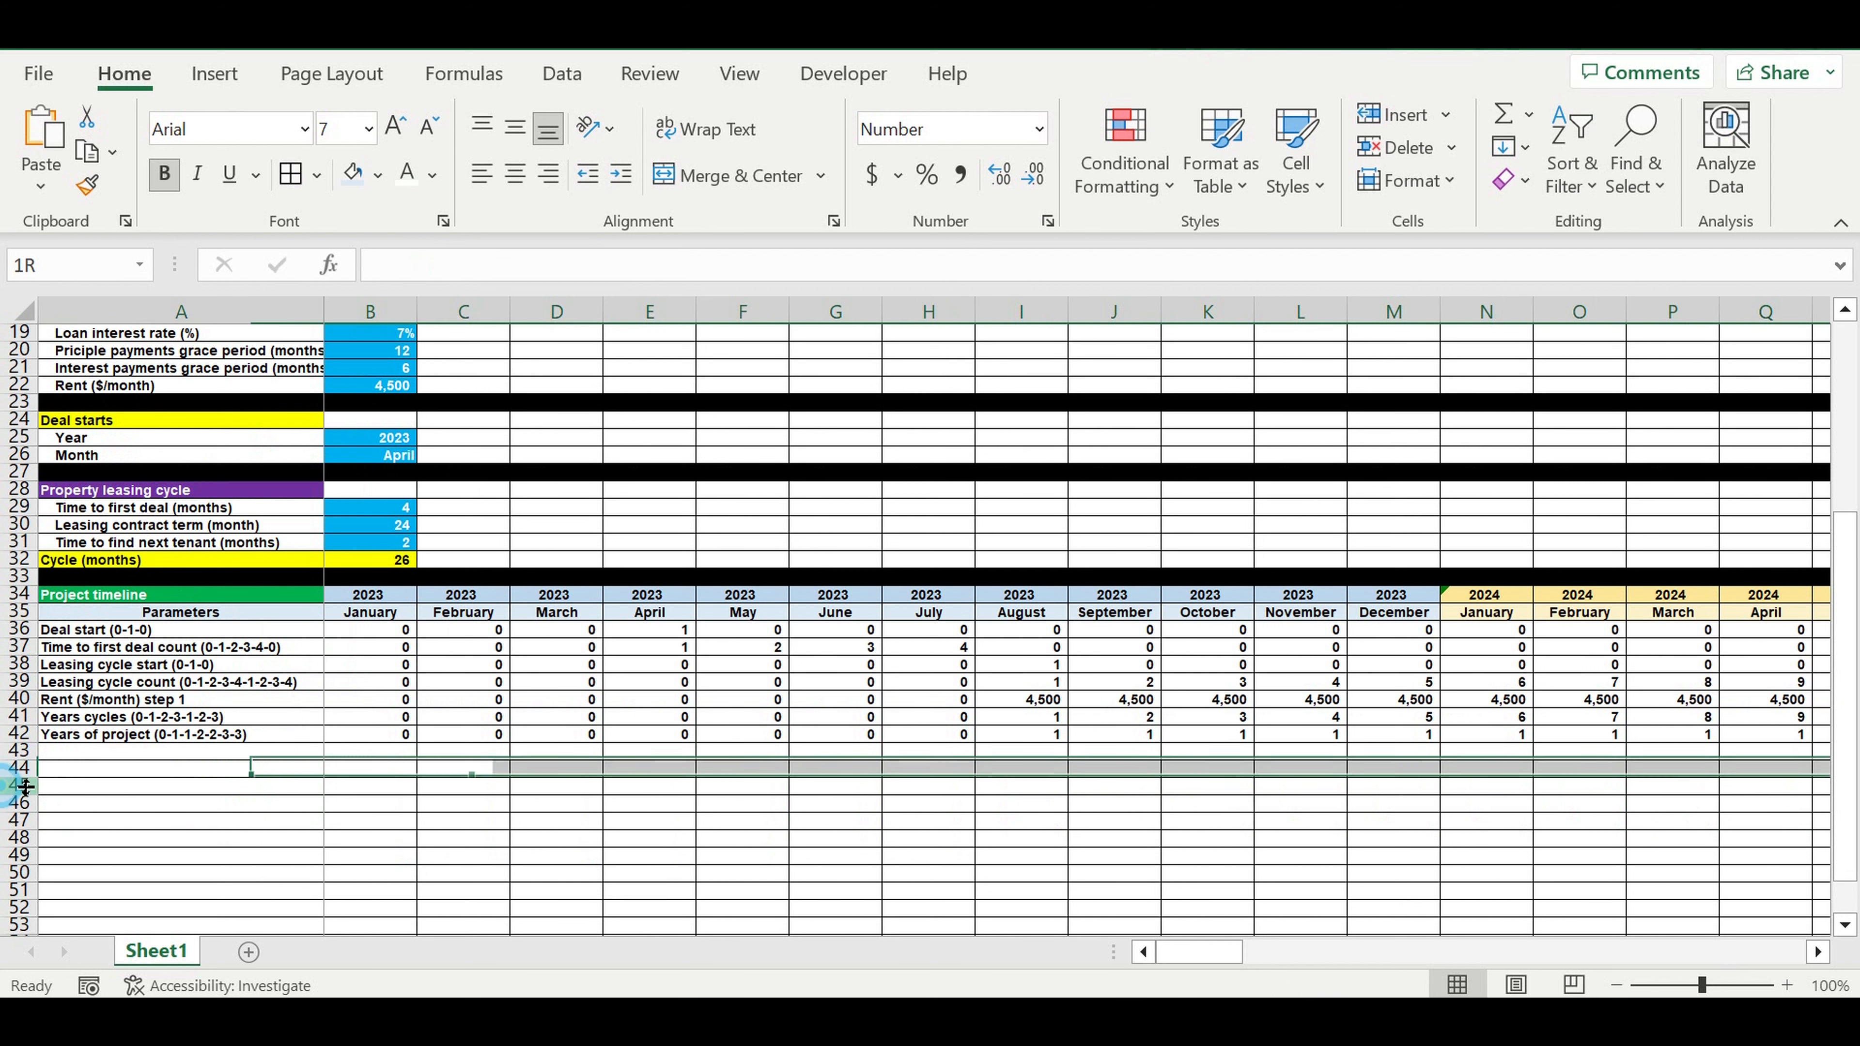
click(377, 174)
click(377, 249)
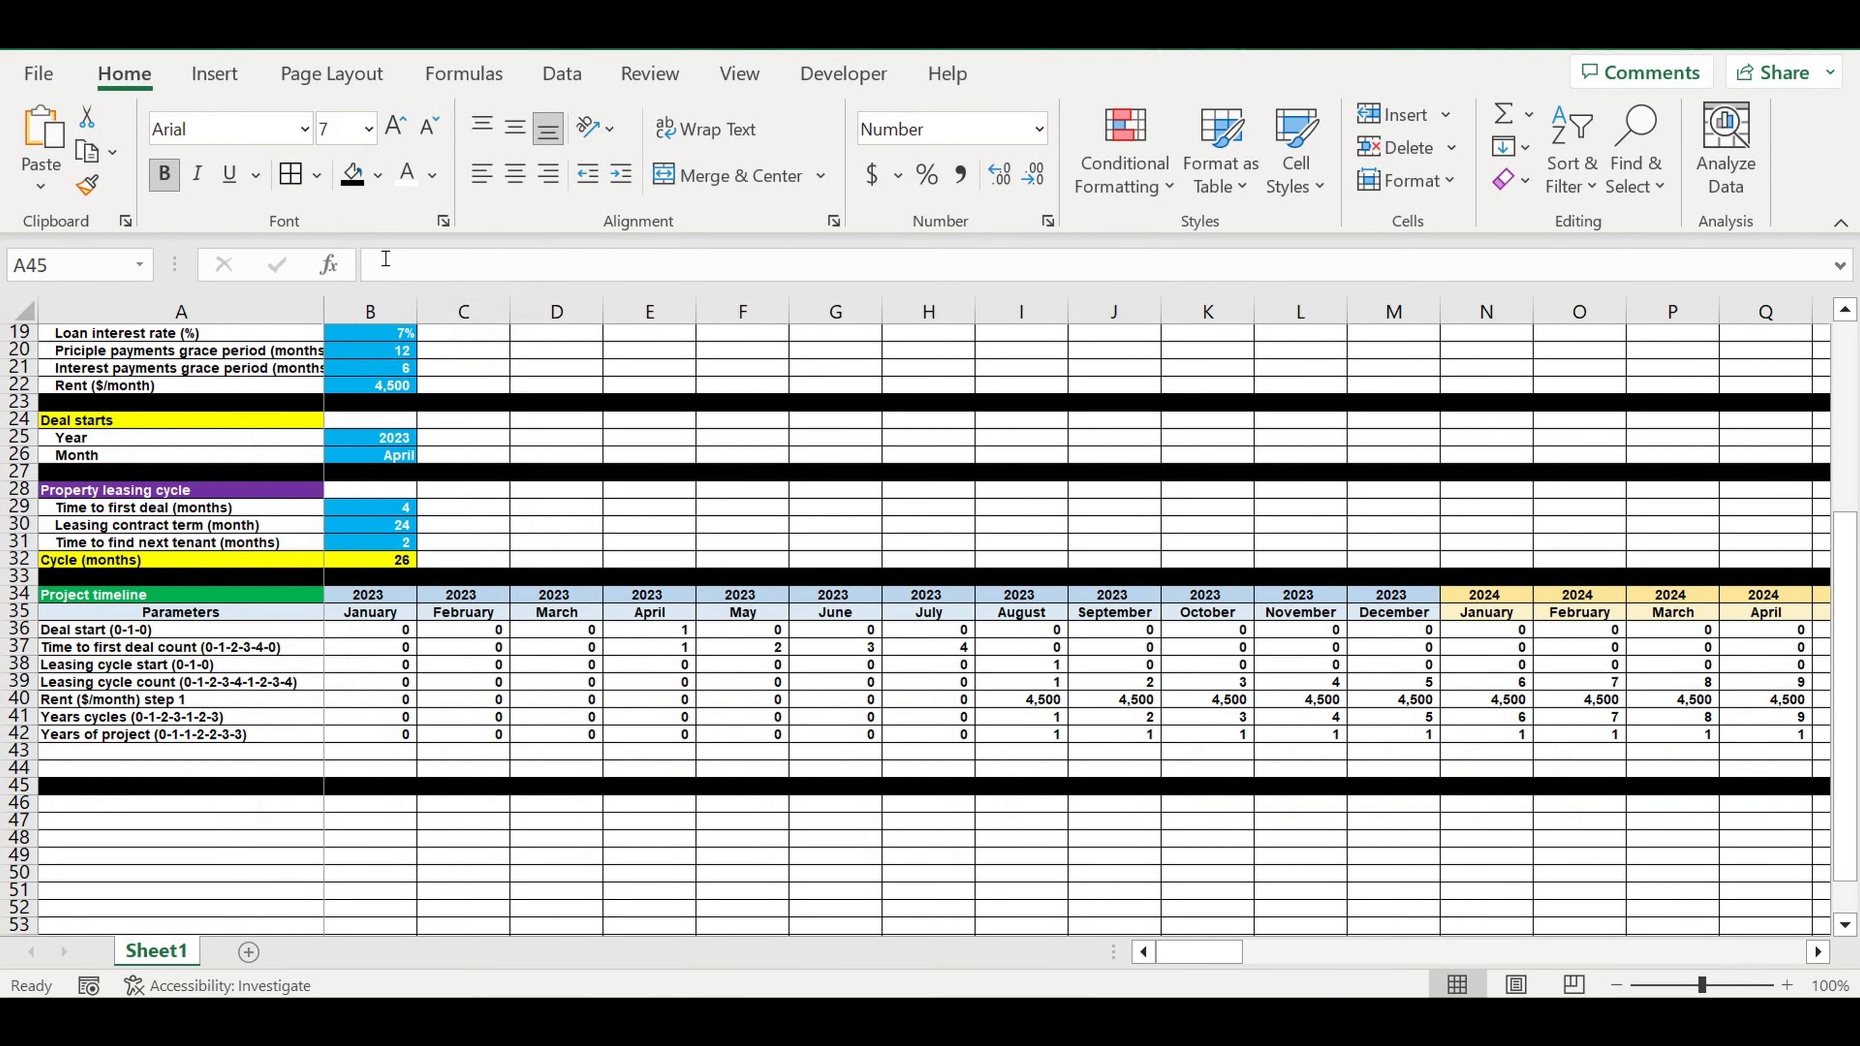
Step: Enter the section title "Rent inflation" in cell A46
click(151, 809)
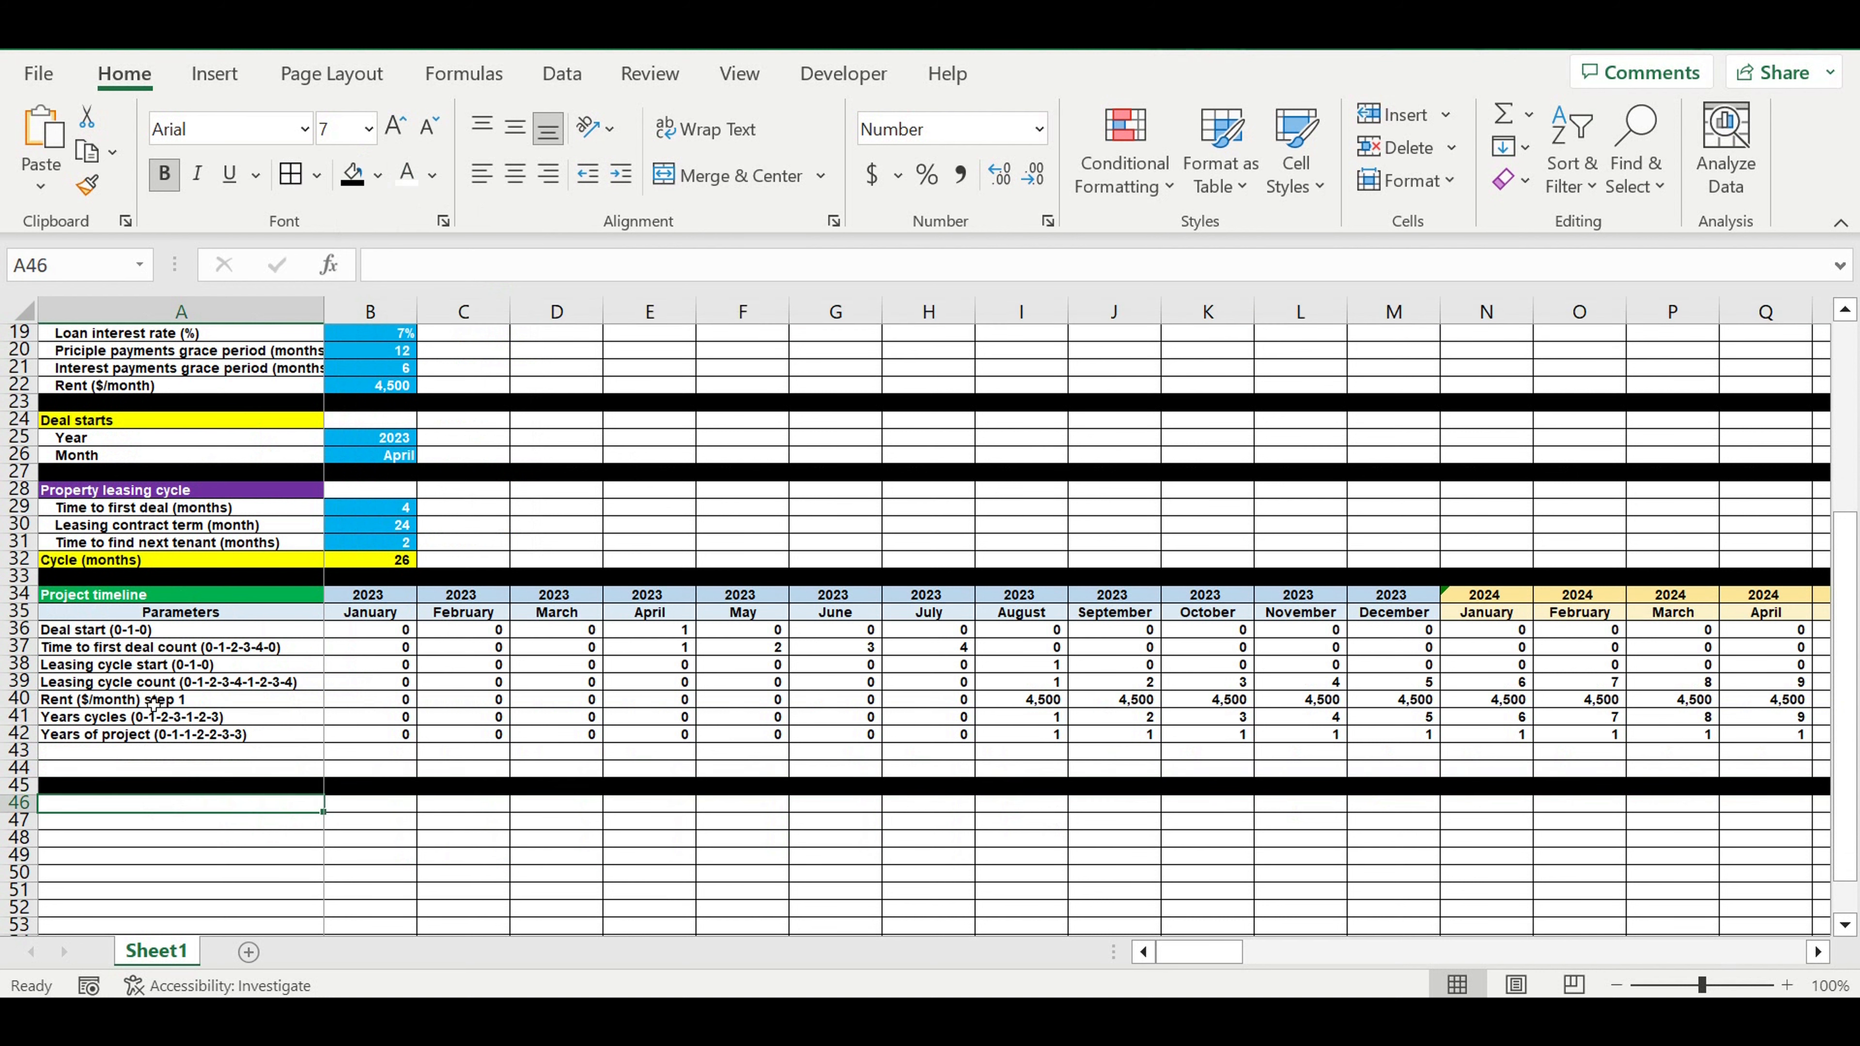
text(Rent)
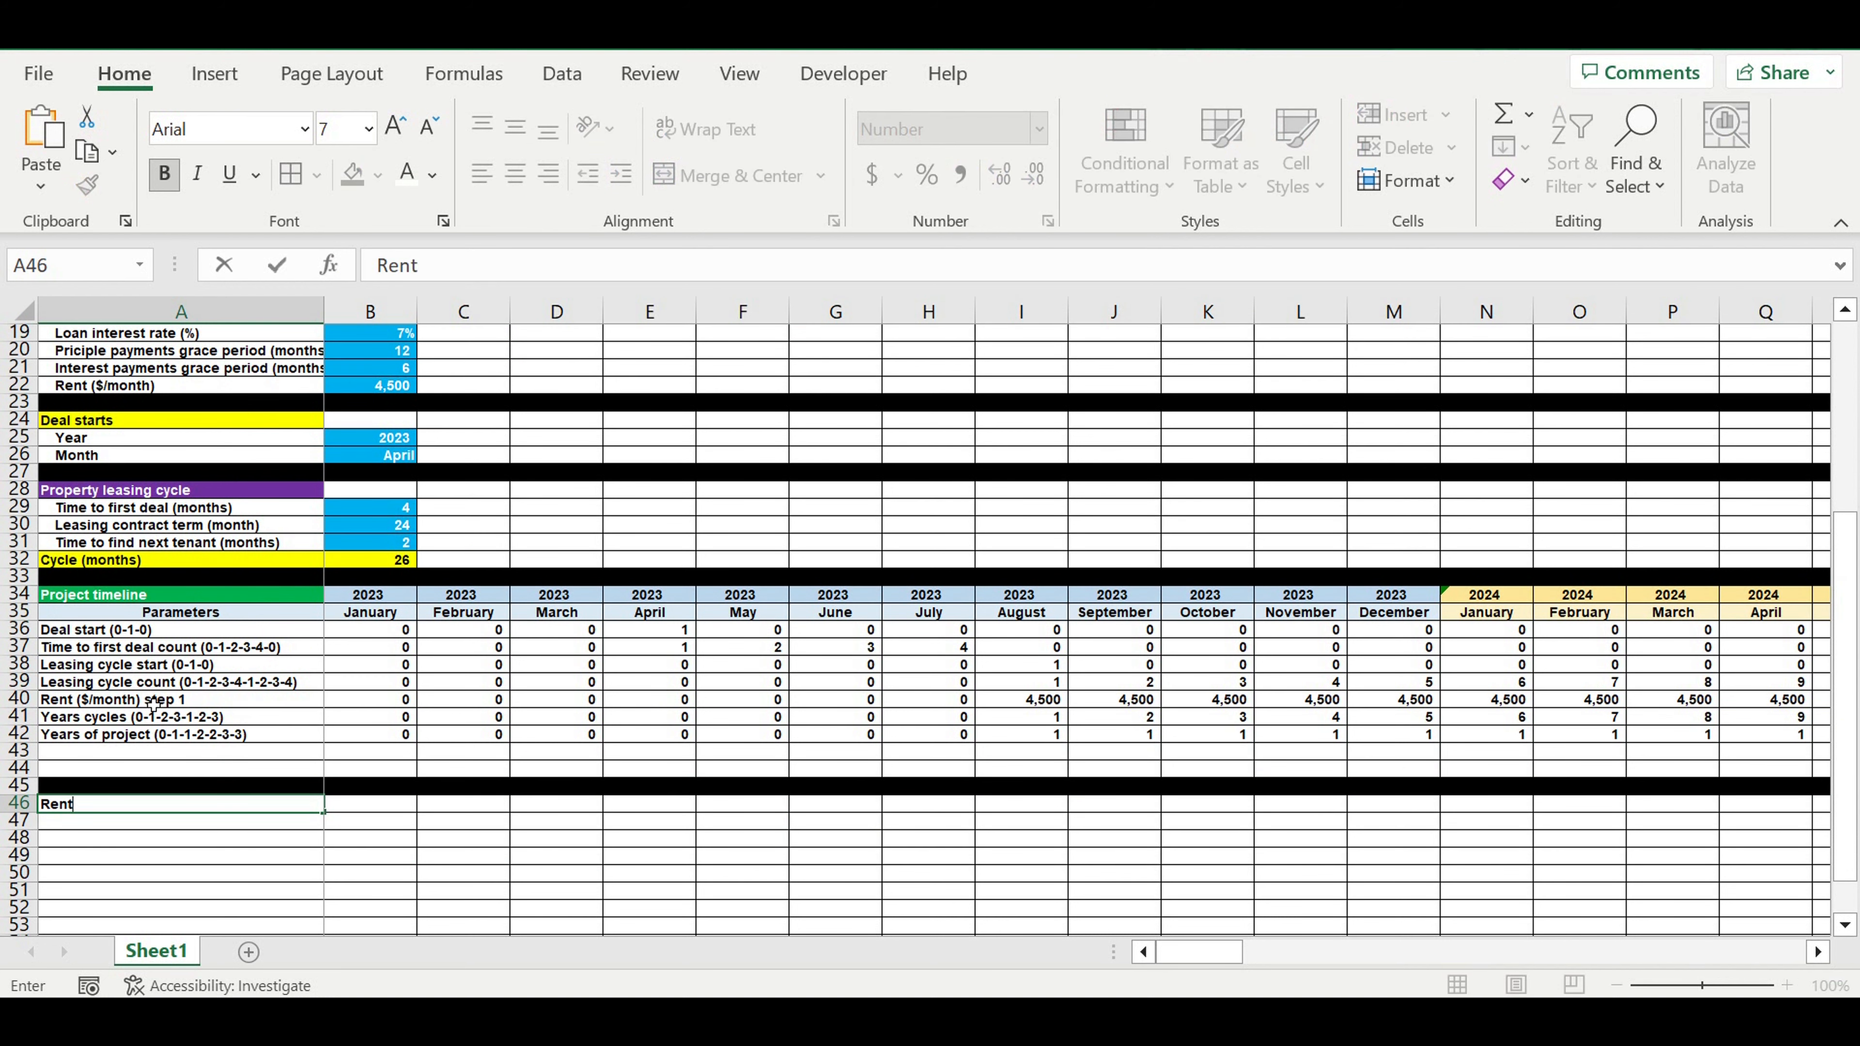
text( inflation)
key(Return)
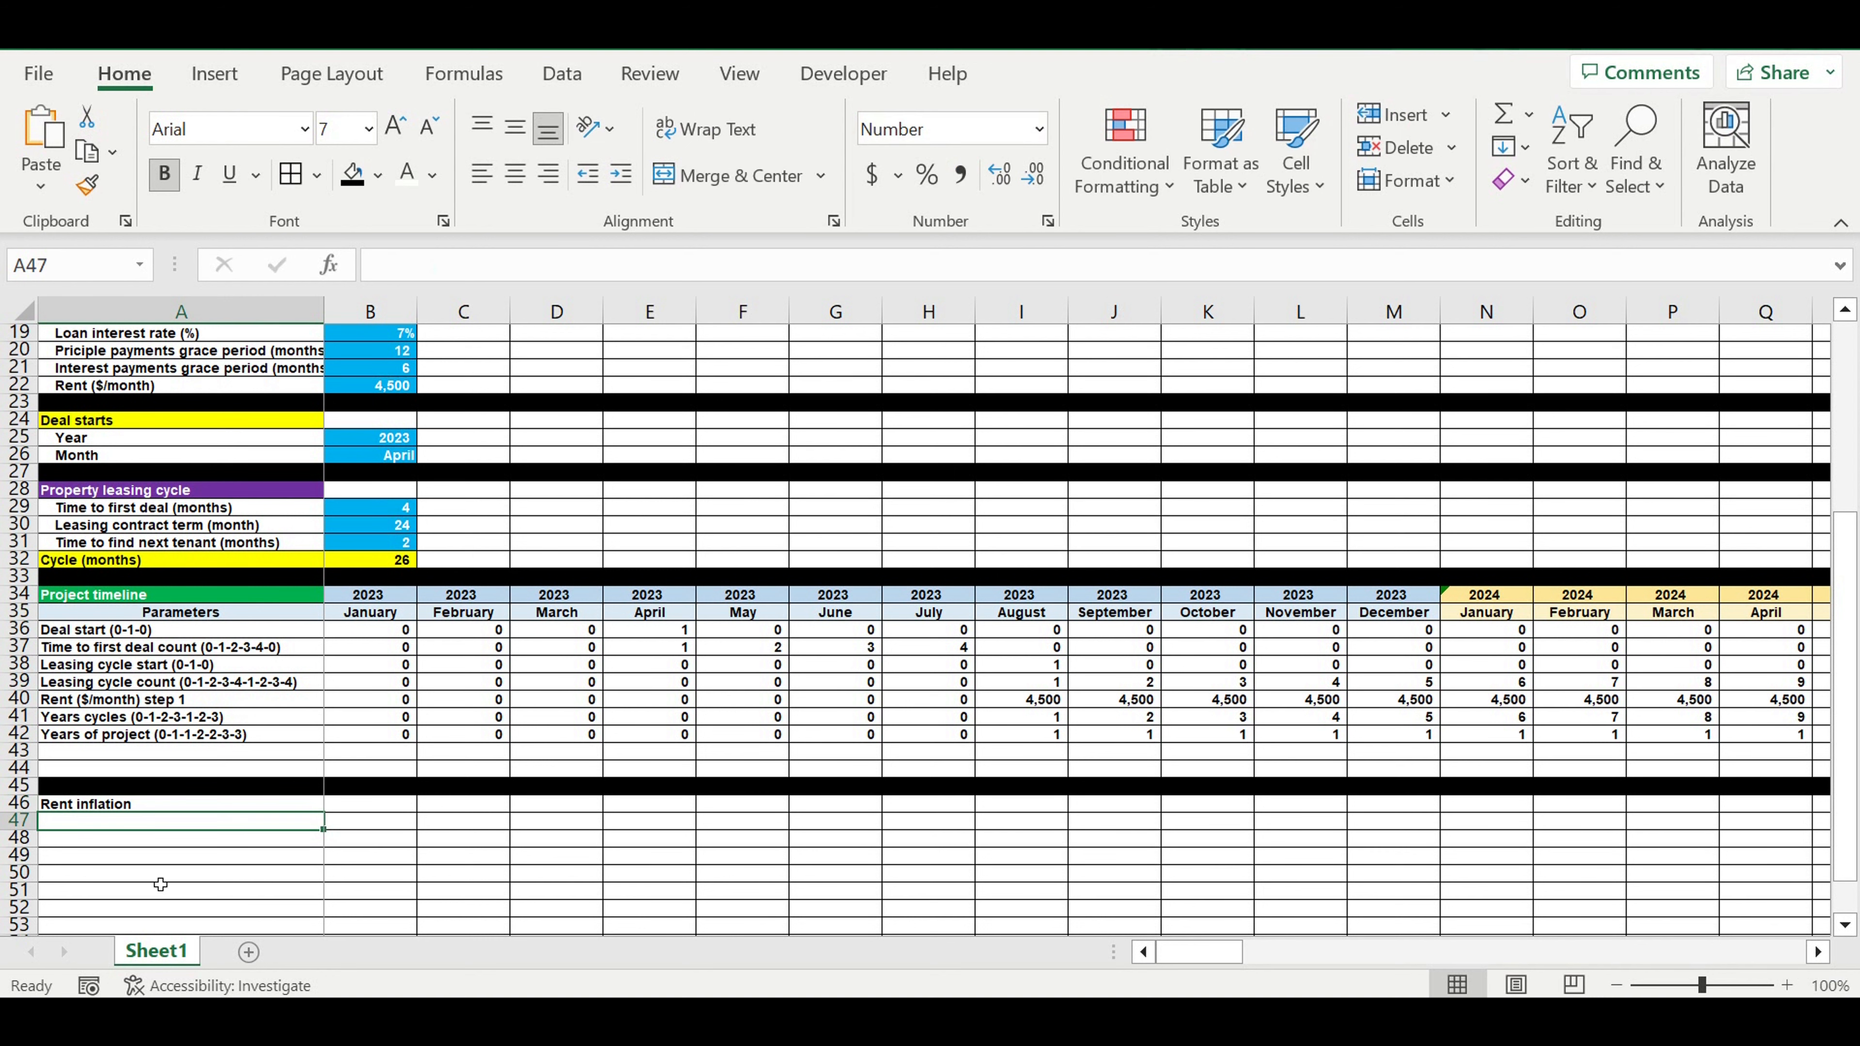
Step: Enter the column headers "Year" in A47 and "Inflation rate (%)" in B47
text(Year)
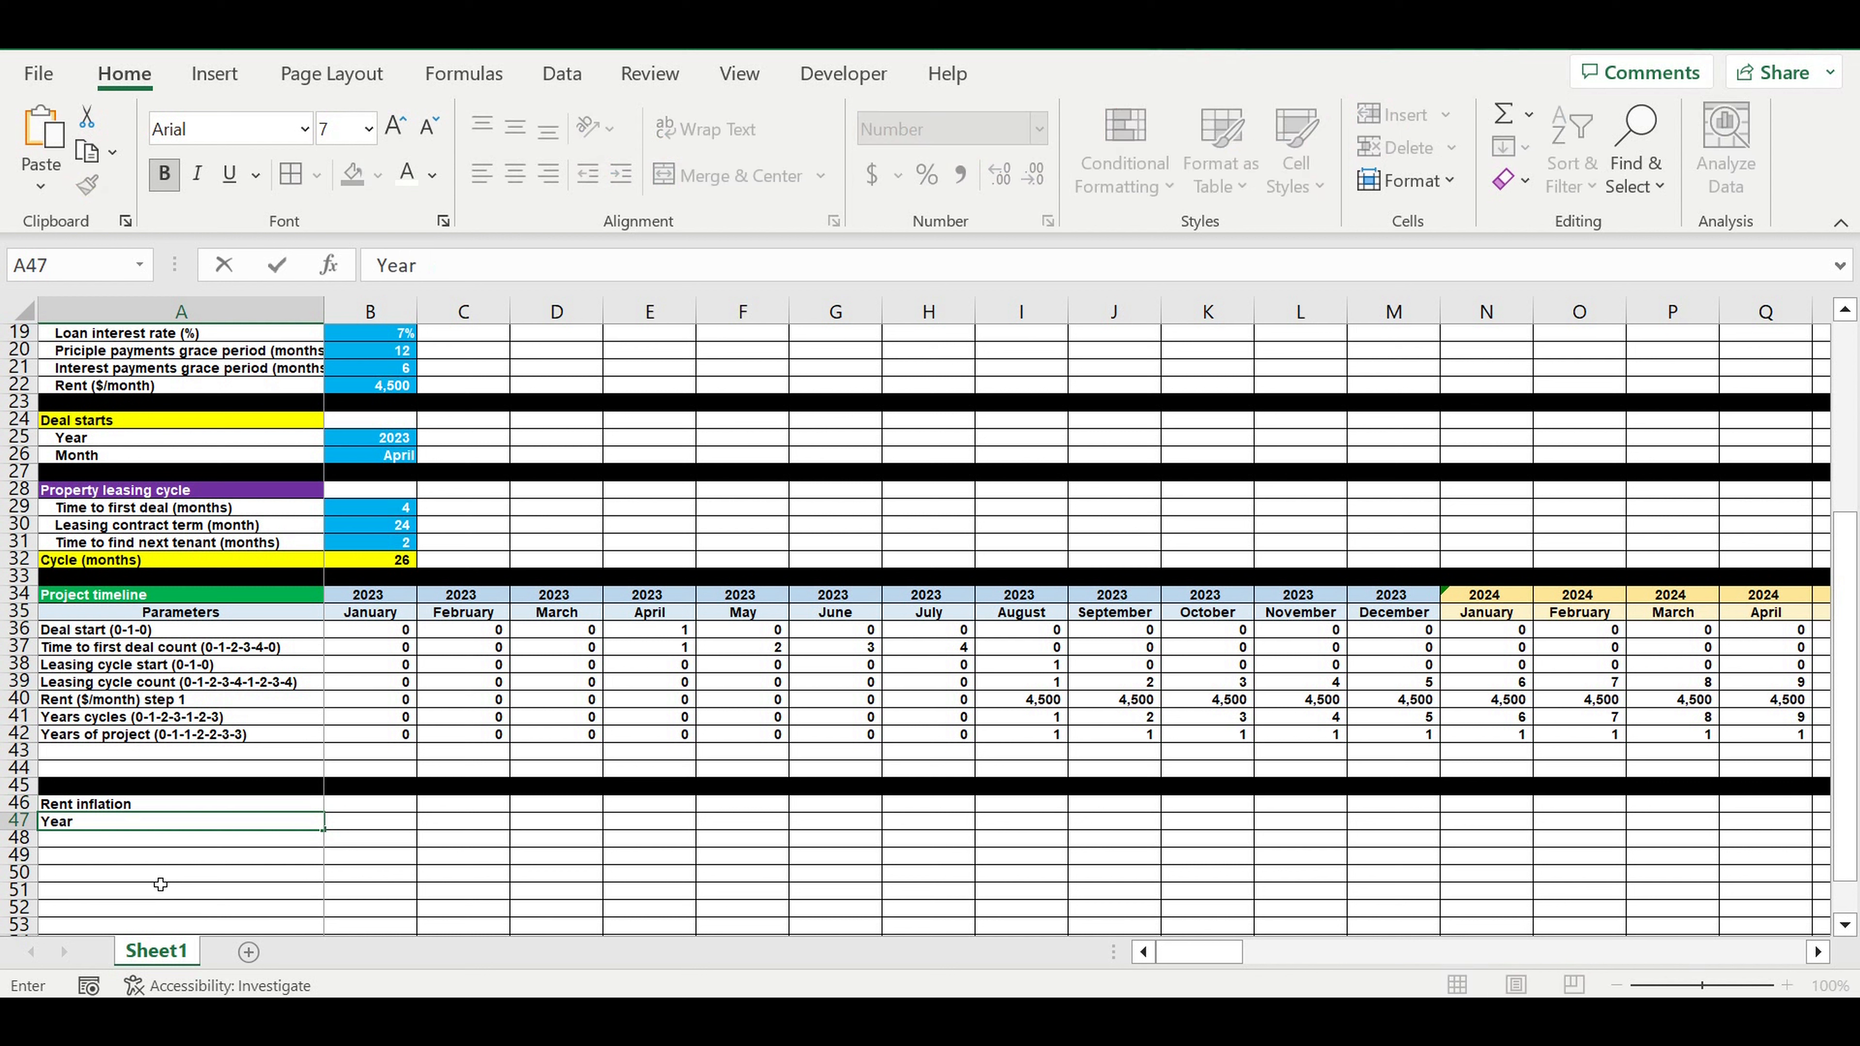
key(Return)
key(Up)
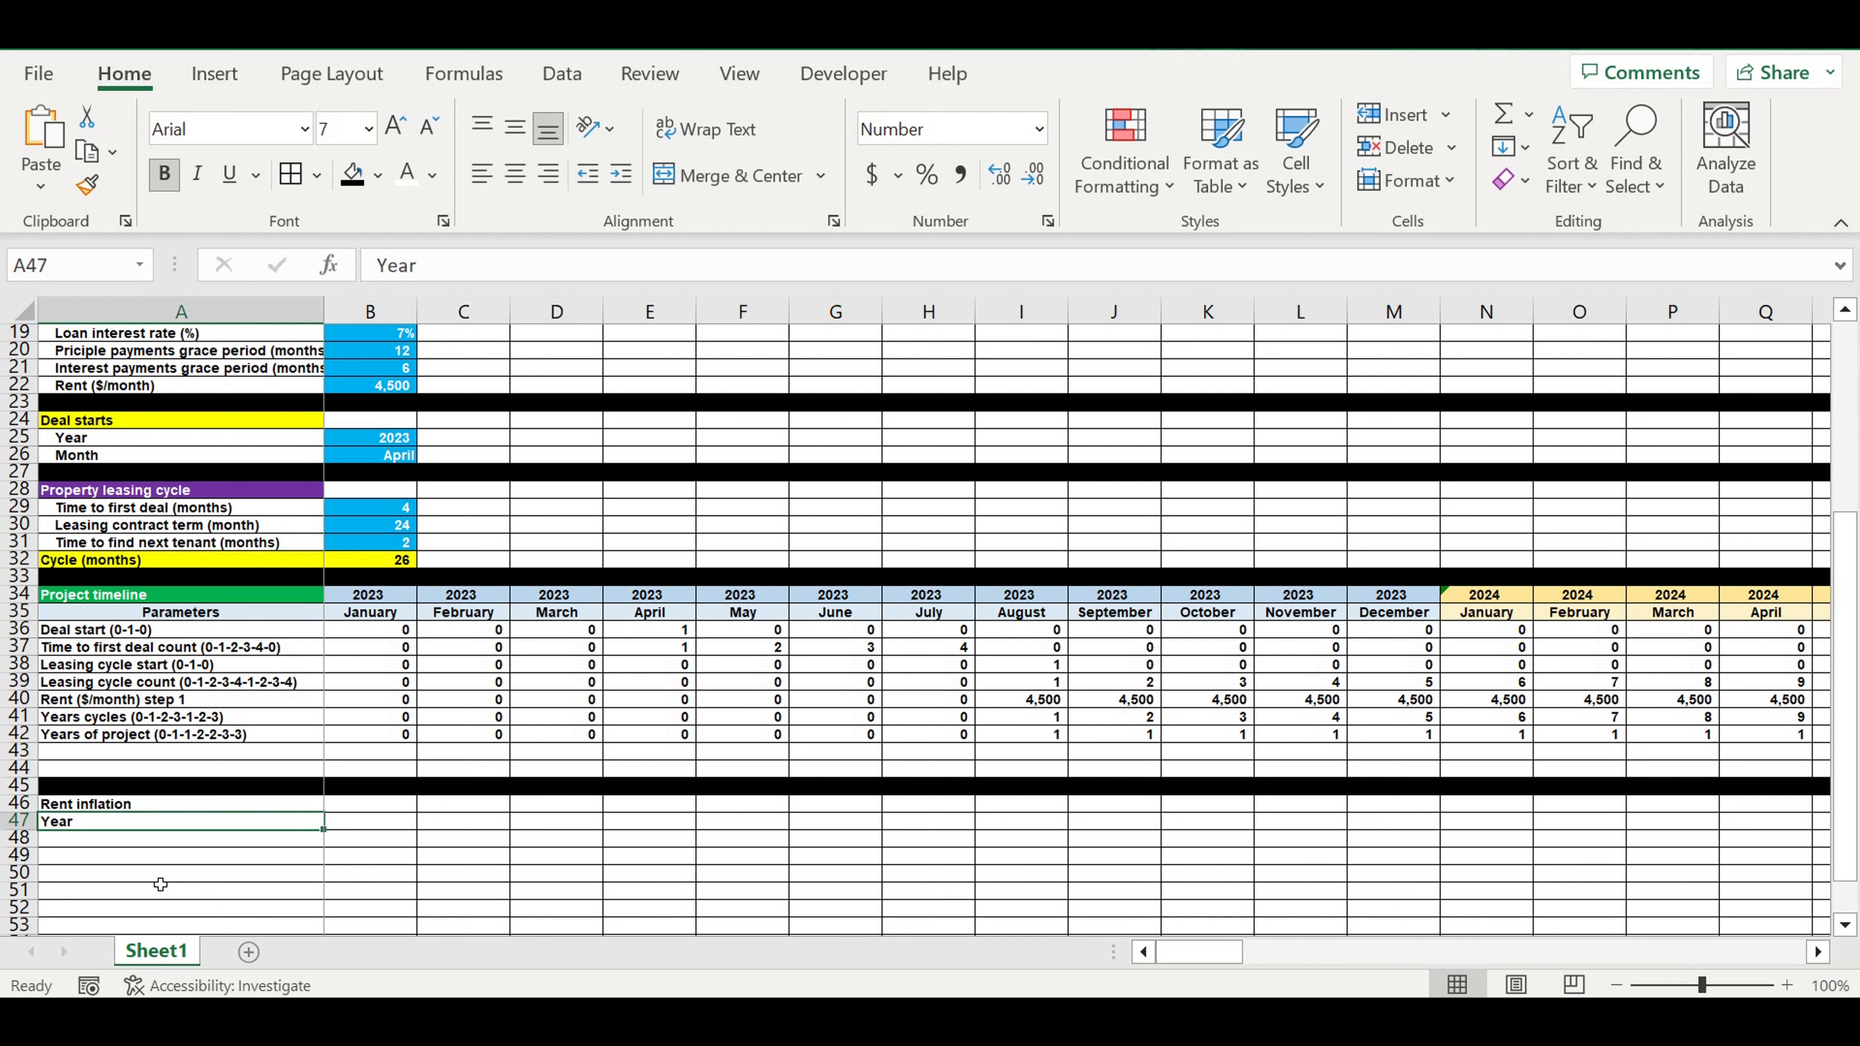
key(Right)
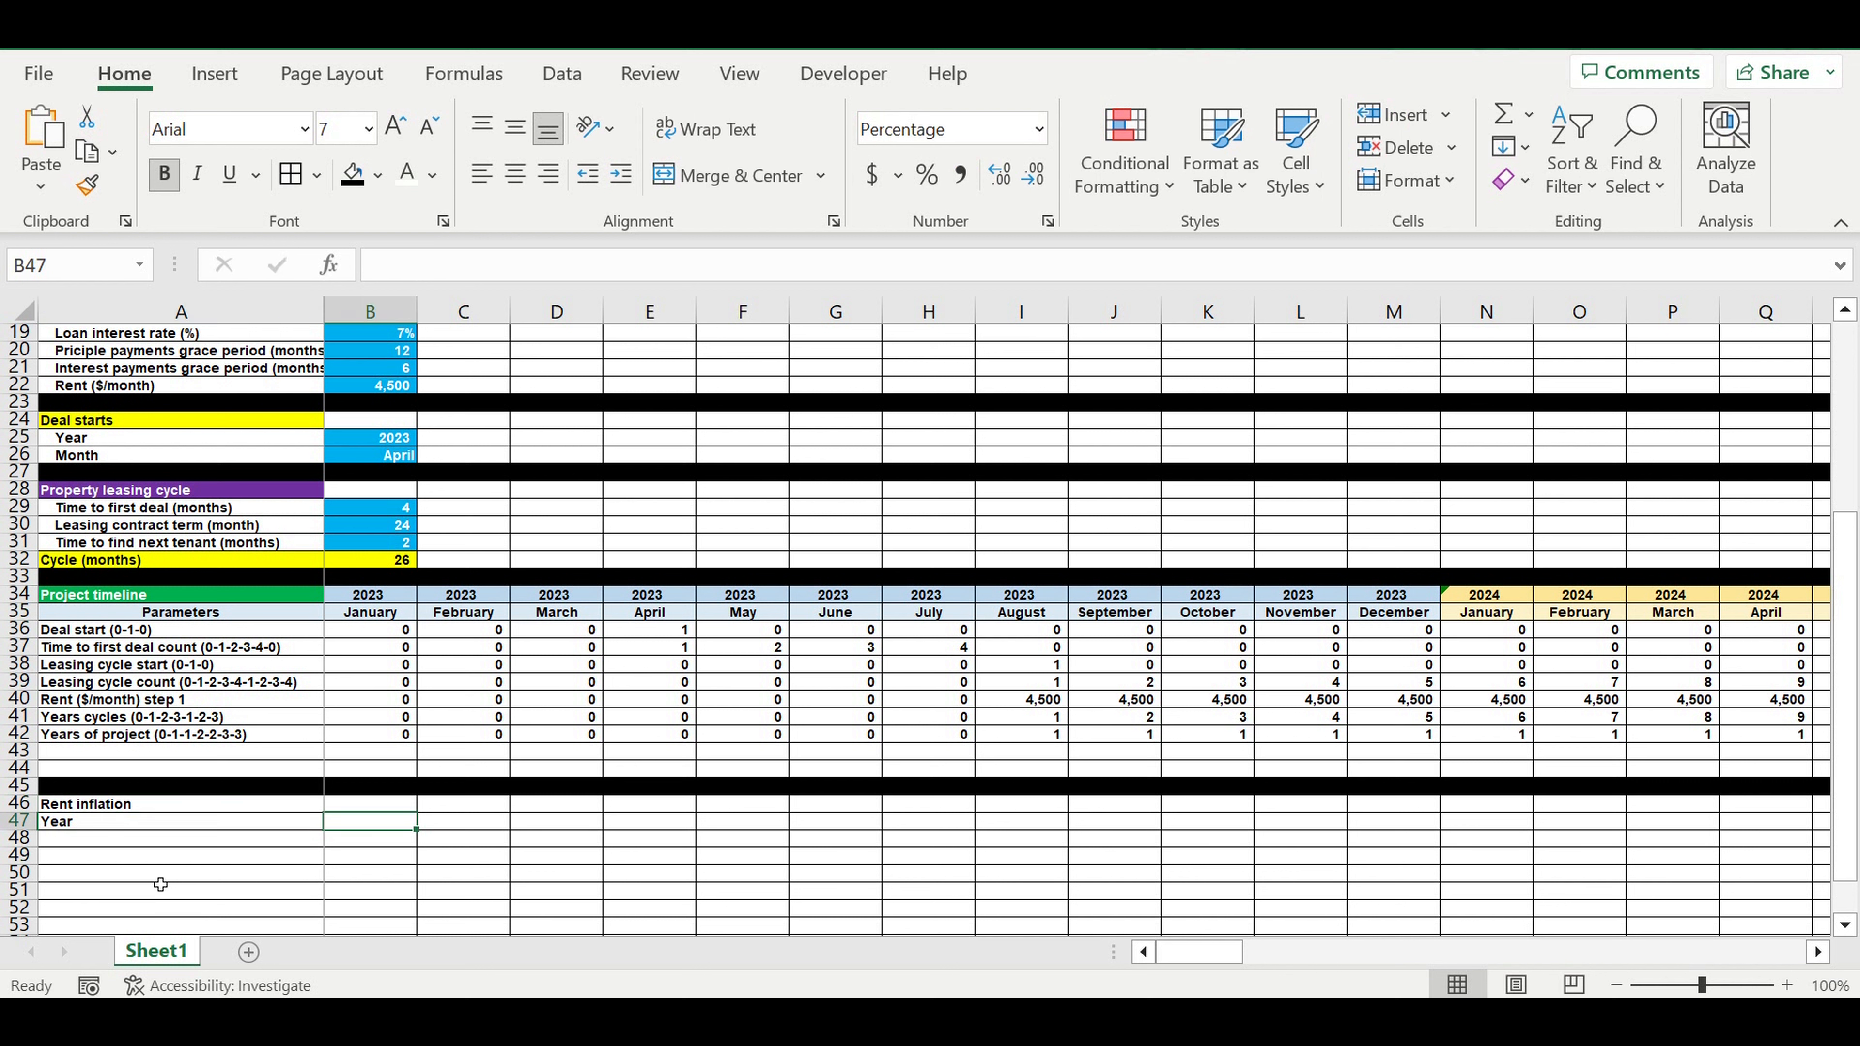
text(Inflation rate (%)
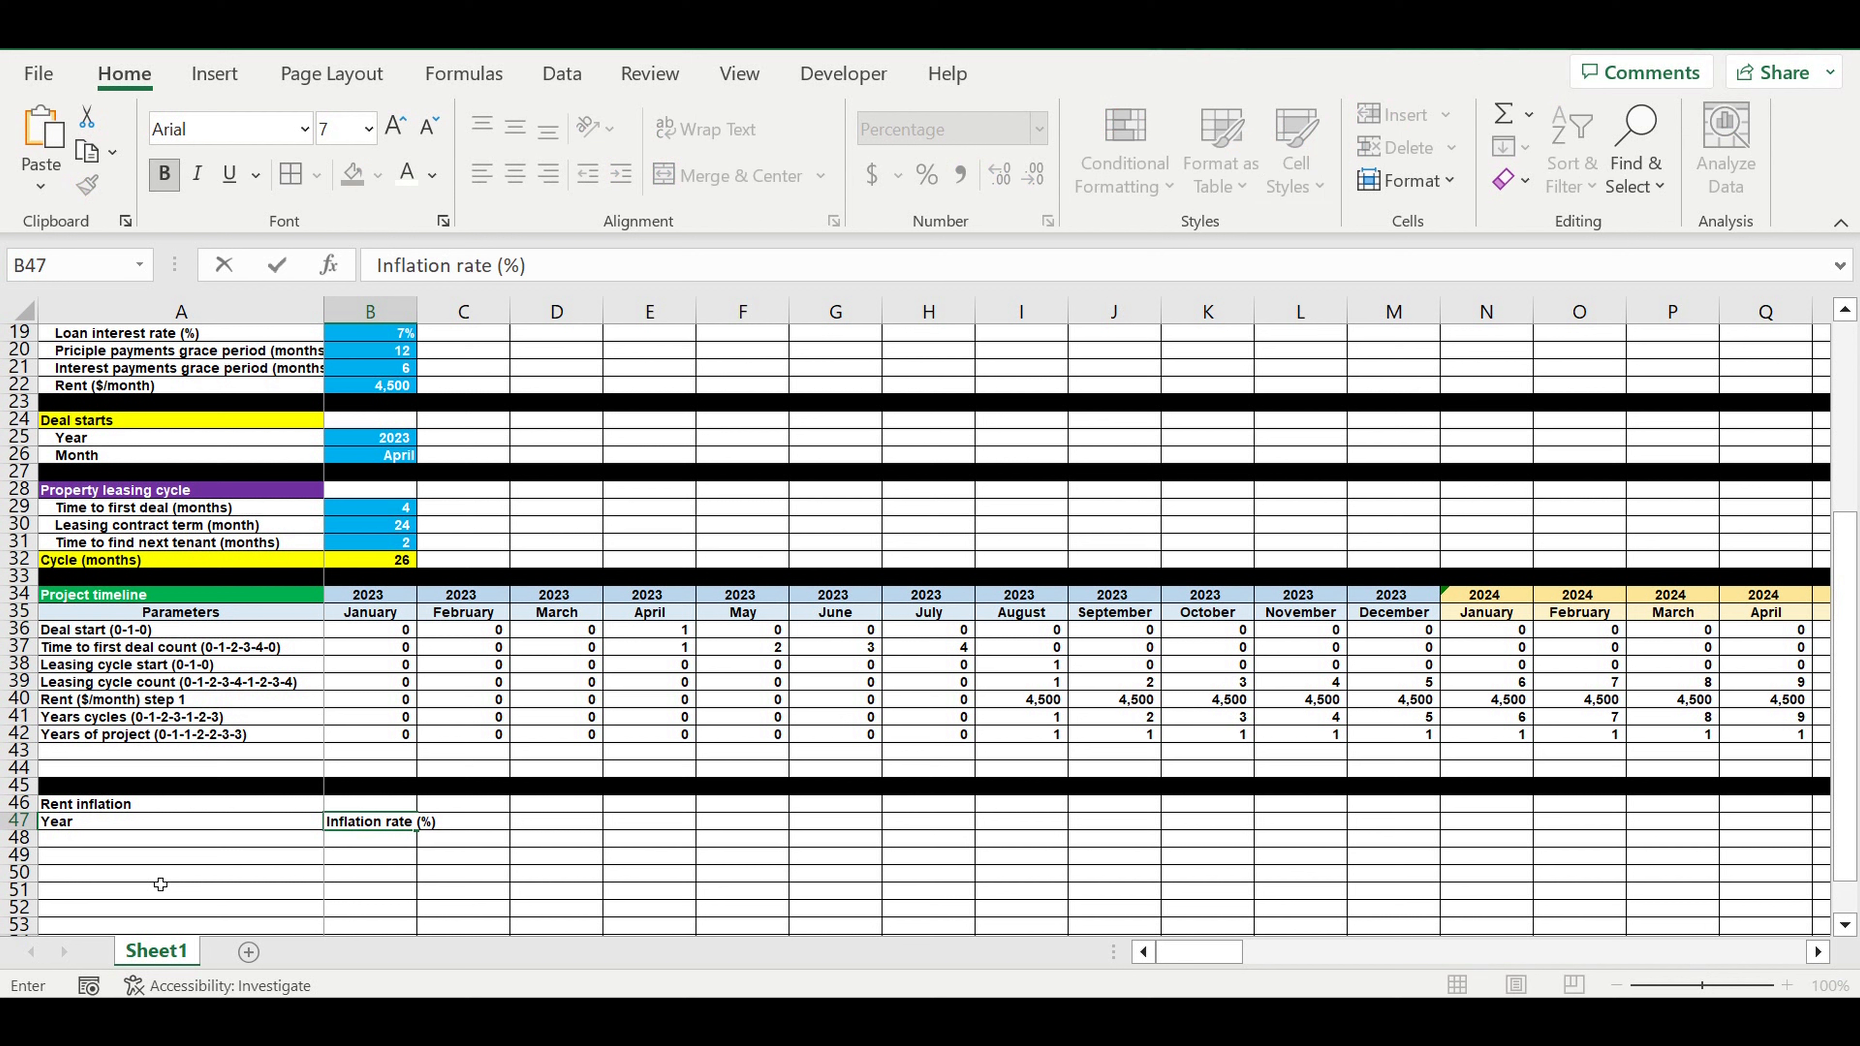
click(538, 817)
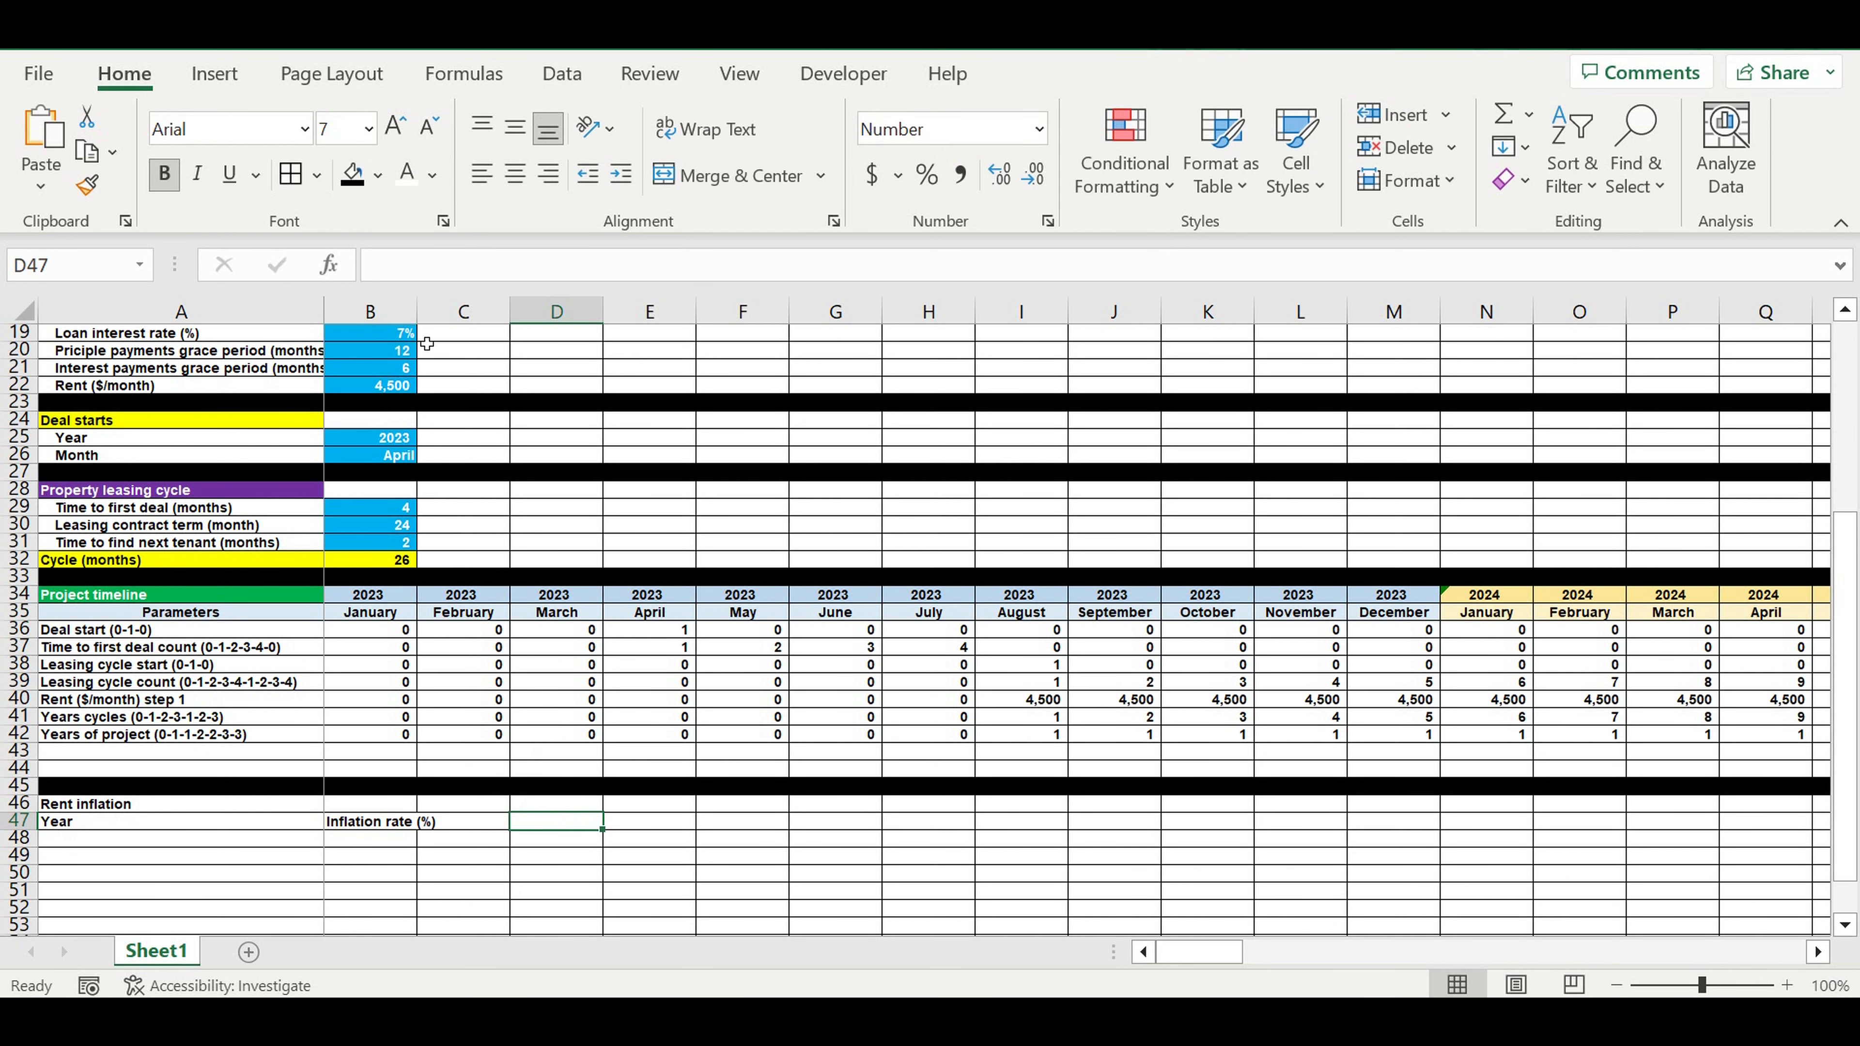
Step: Enter the header "Inflation COEFF" in C47 and widen columns B and C to fit their headers
double_click(416, 311)
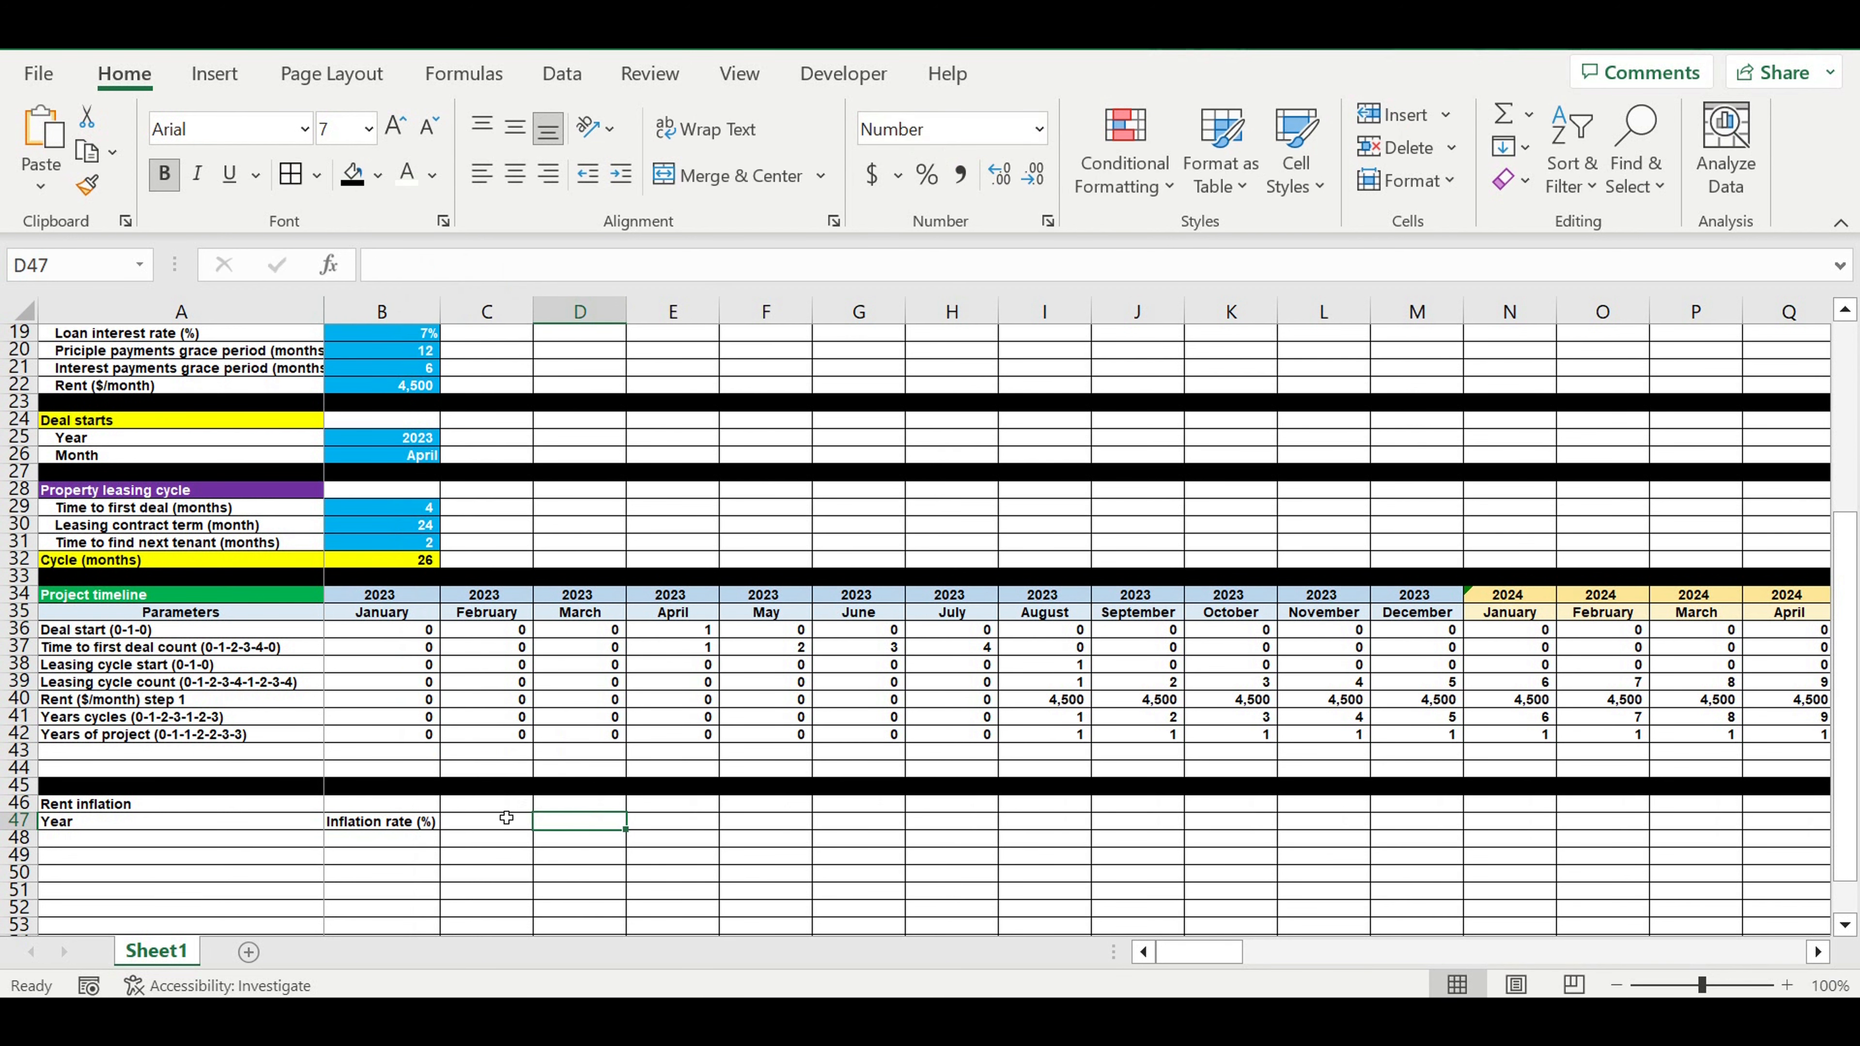
click(487, 820)
text(Inflation)
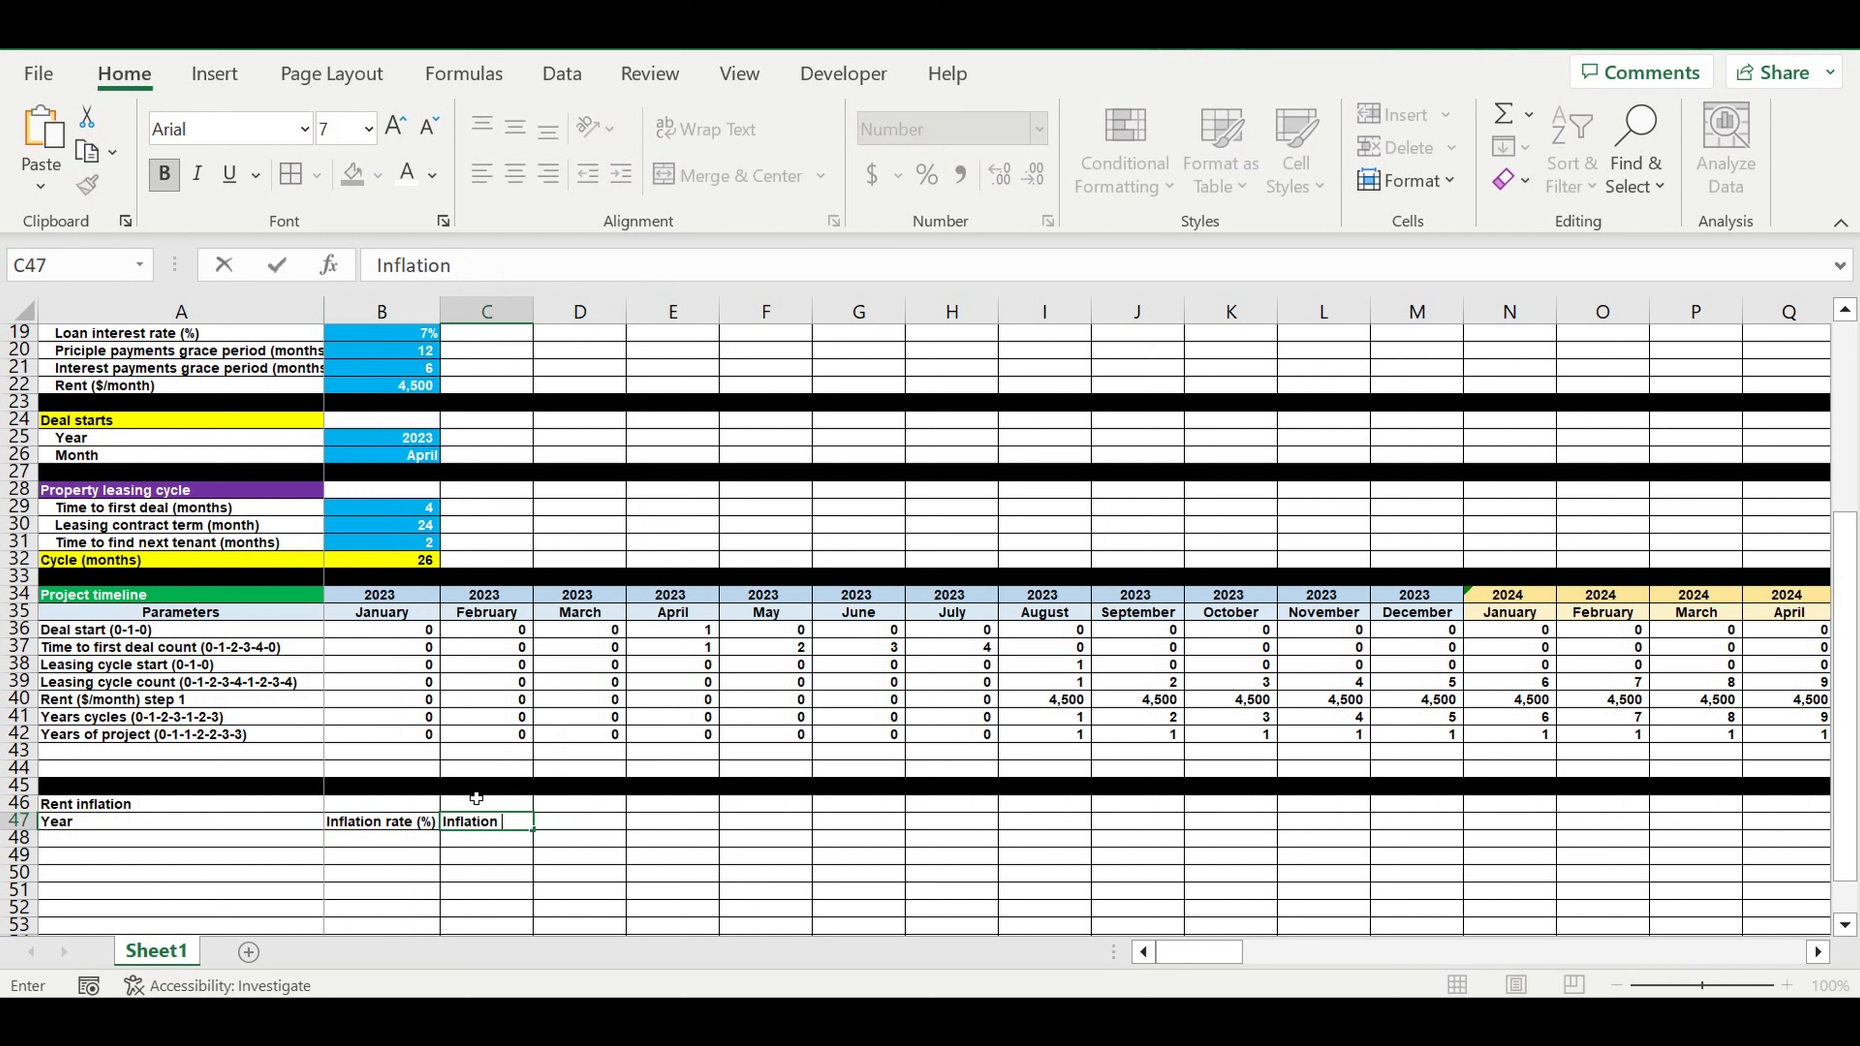
text(EFF)
key(Return)
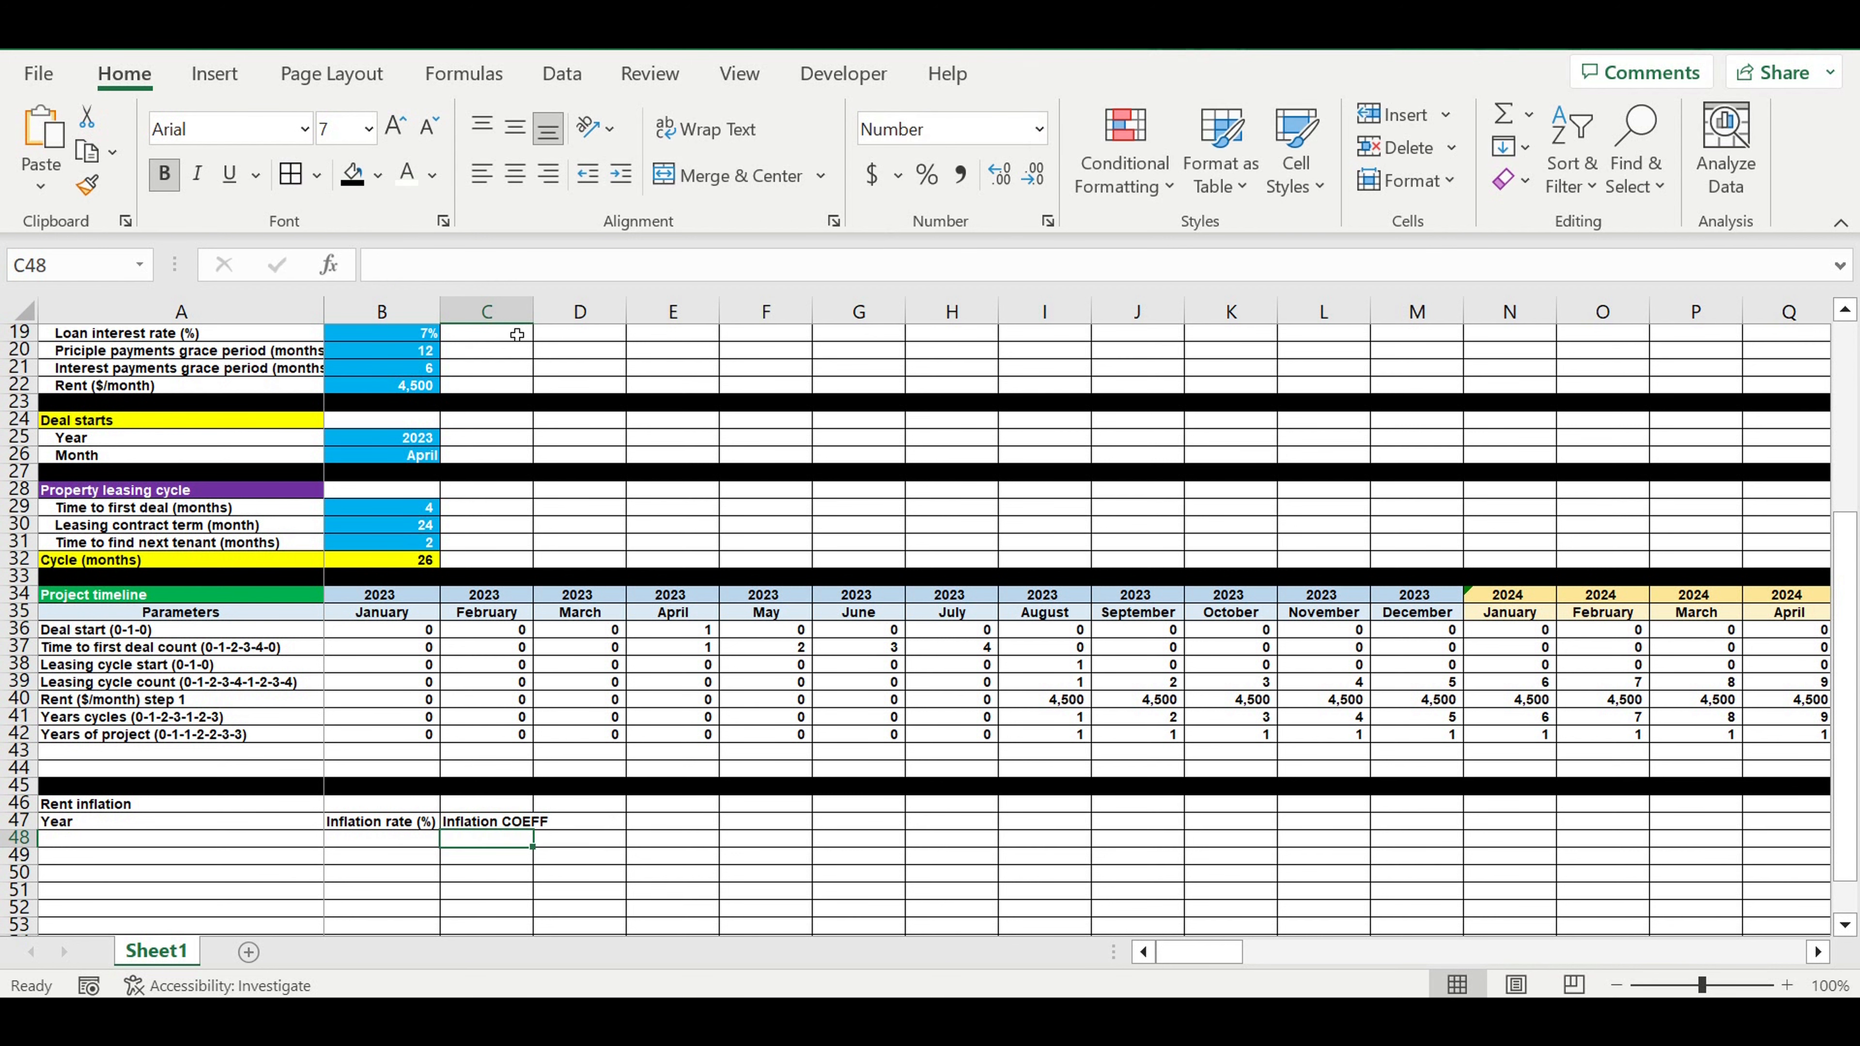
drag(534, 312, 552, 312)
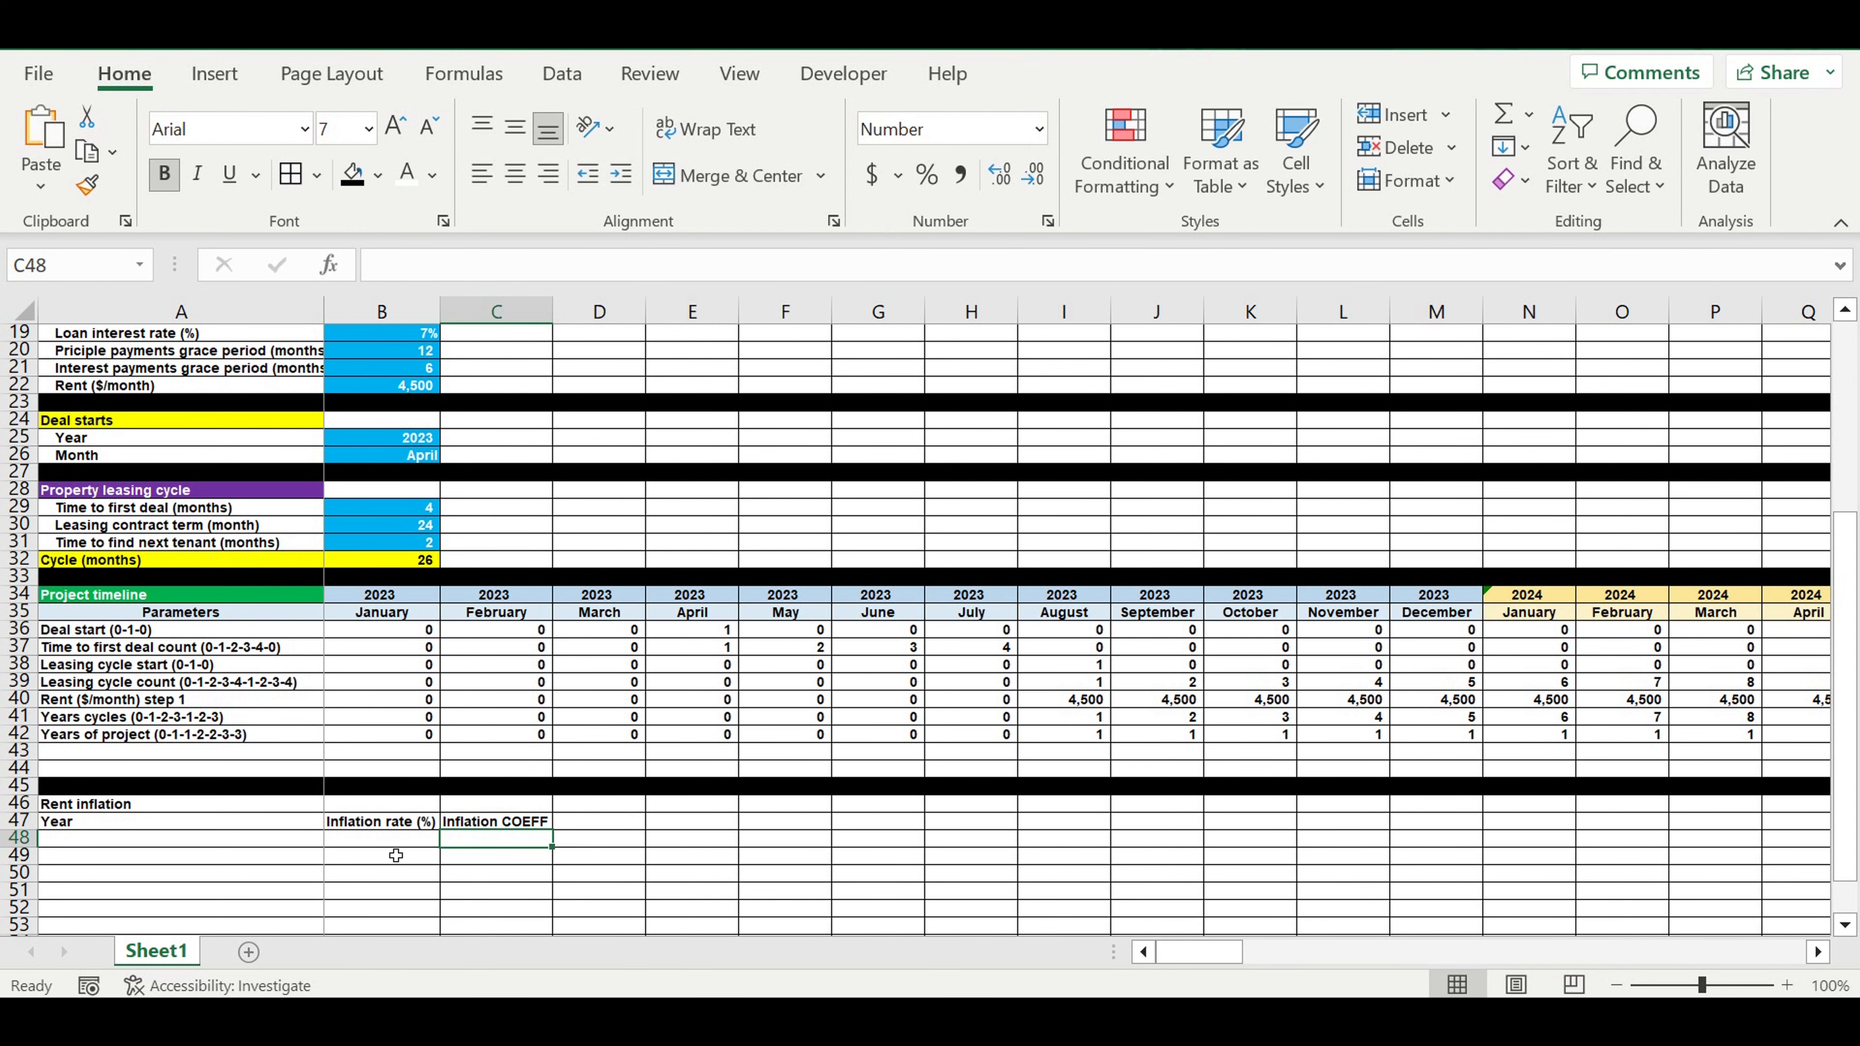
Step: Give the header cells A47:C47 a light blue-gray fill and center their text
drag(291, 822, 499, 826)
click(378, 175)
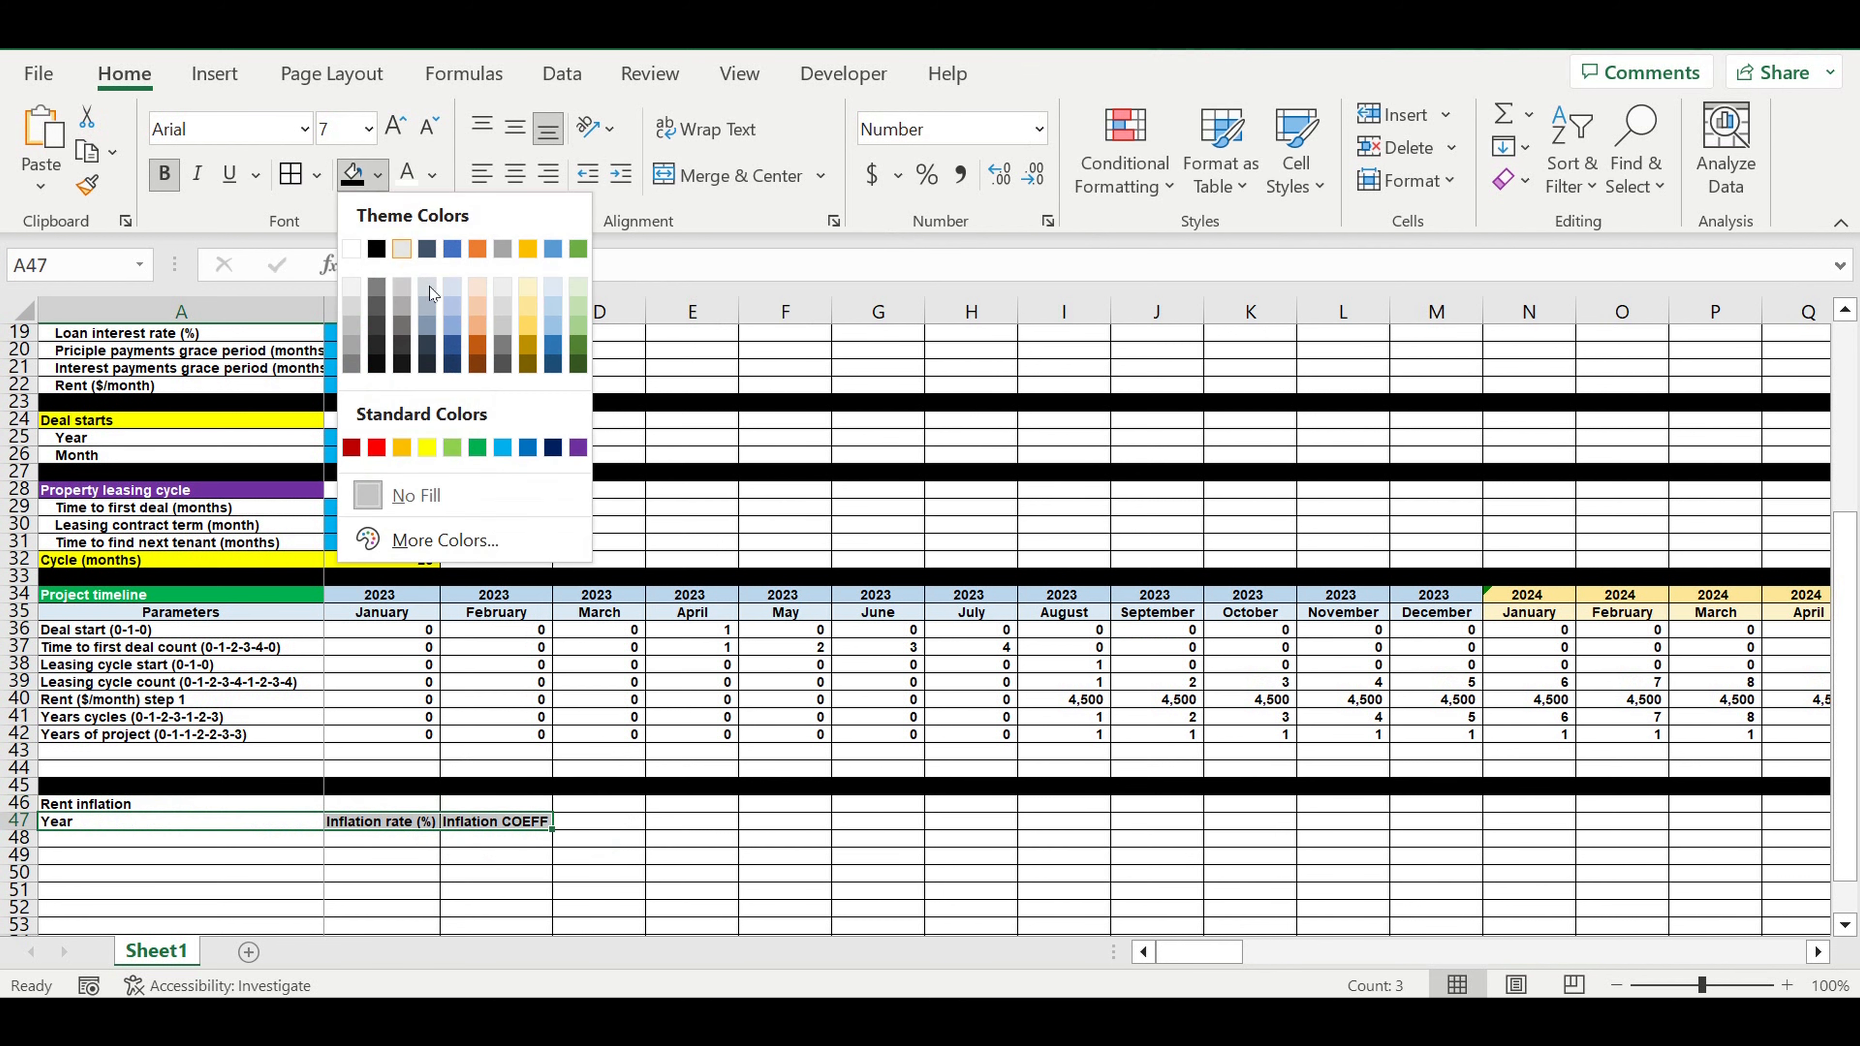
click(427, 286)
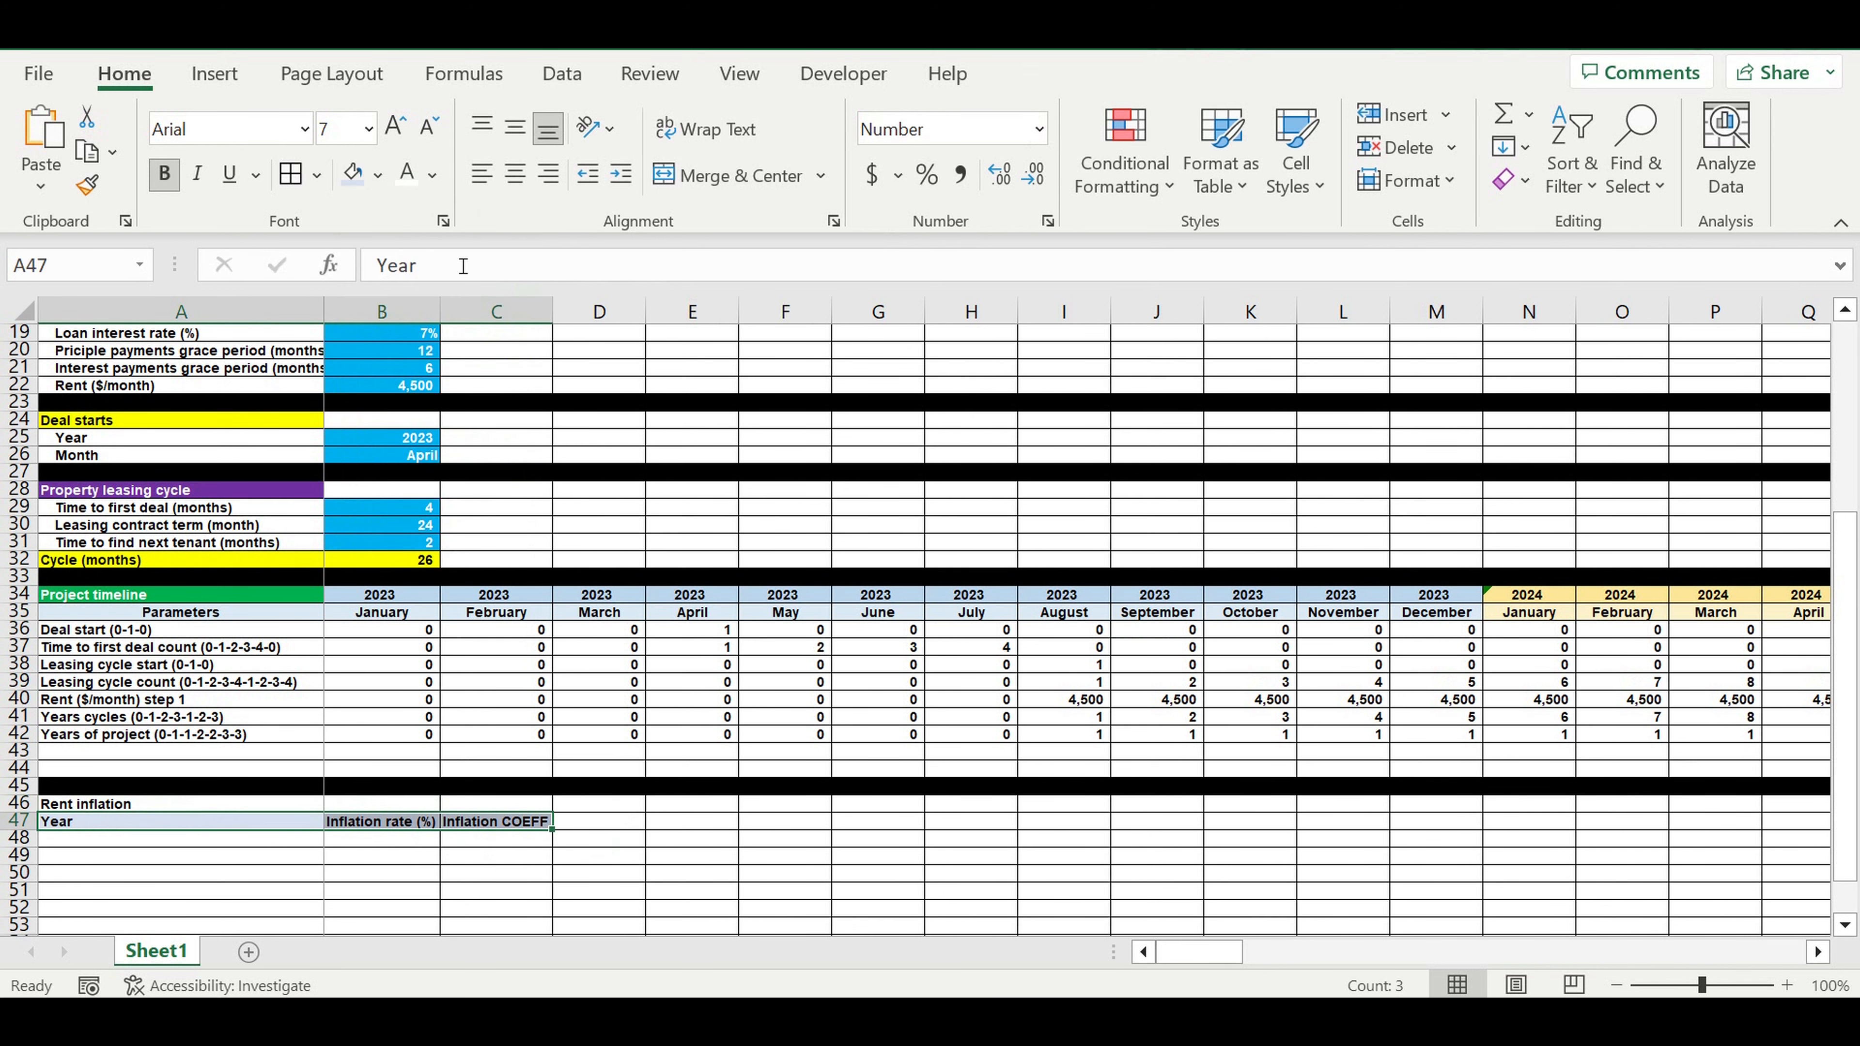
click(514, 173)
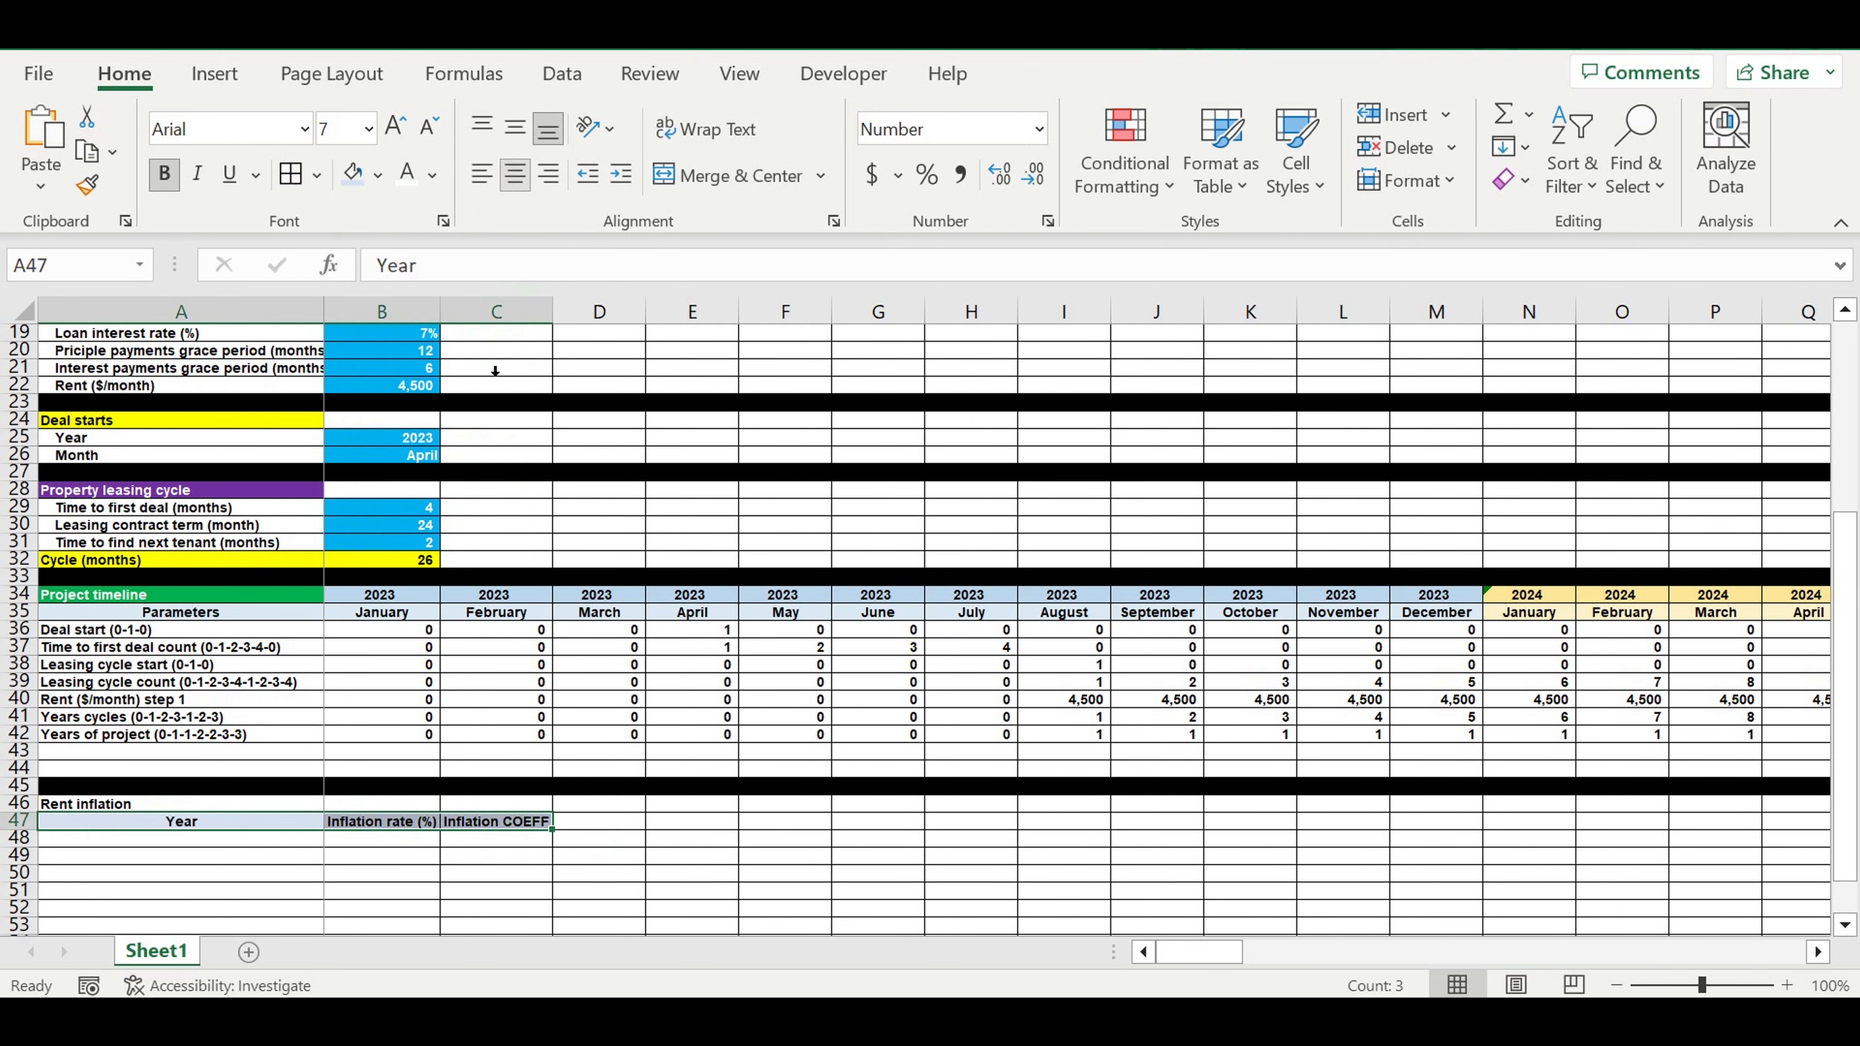
Step: Fill the "Rent inflation" title cell A46 with a custom hot pink and make its text white
click(130, 810)
click(378, 176)
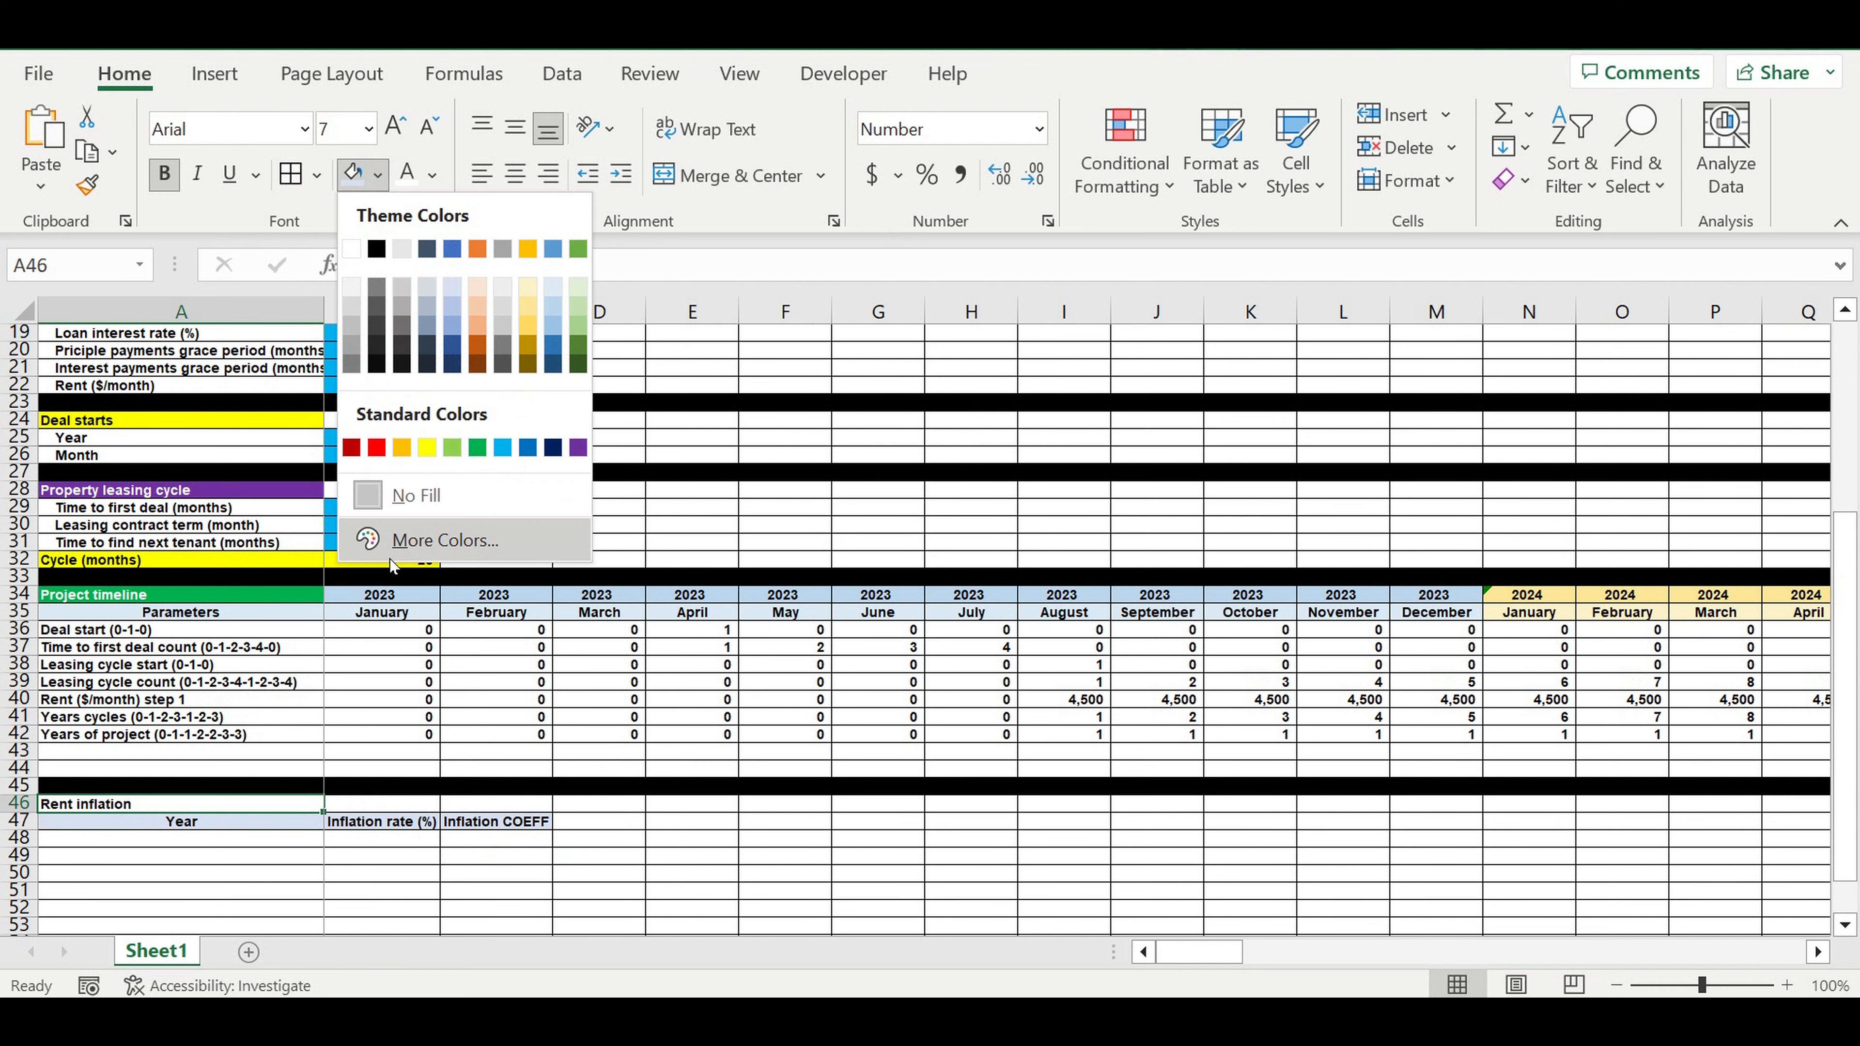
click(536, 510)
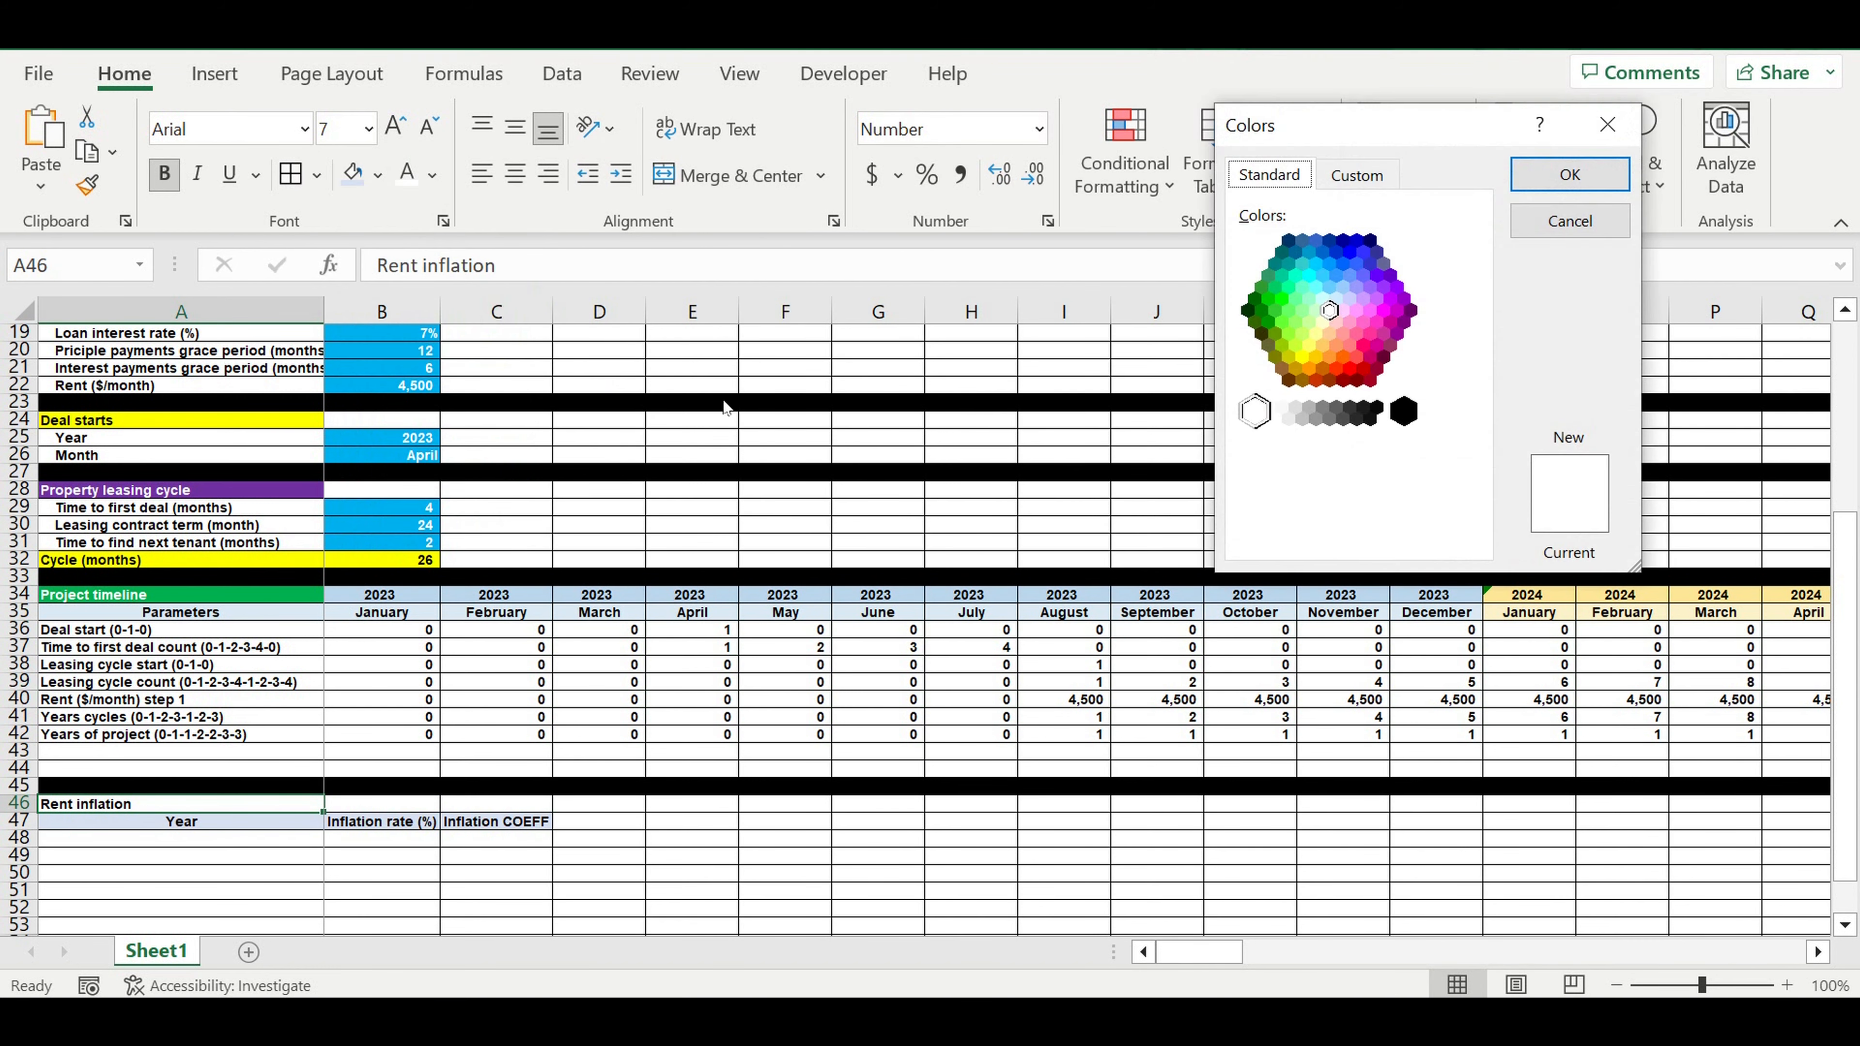
click(1369, 346)
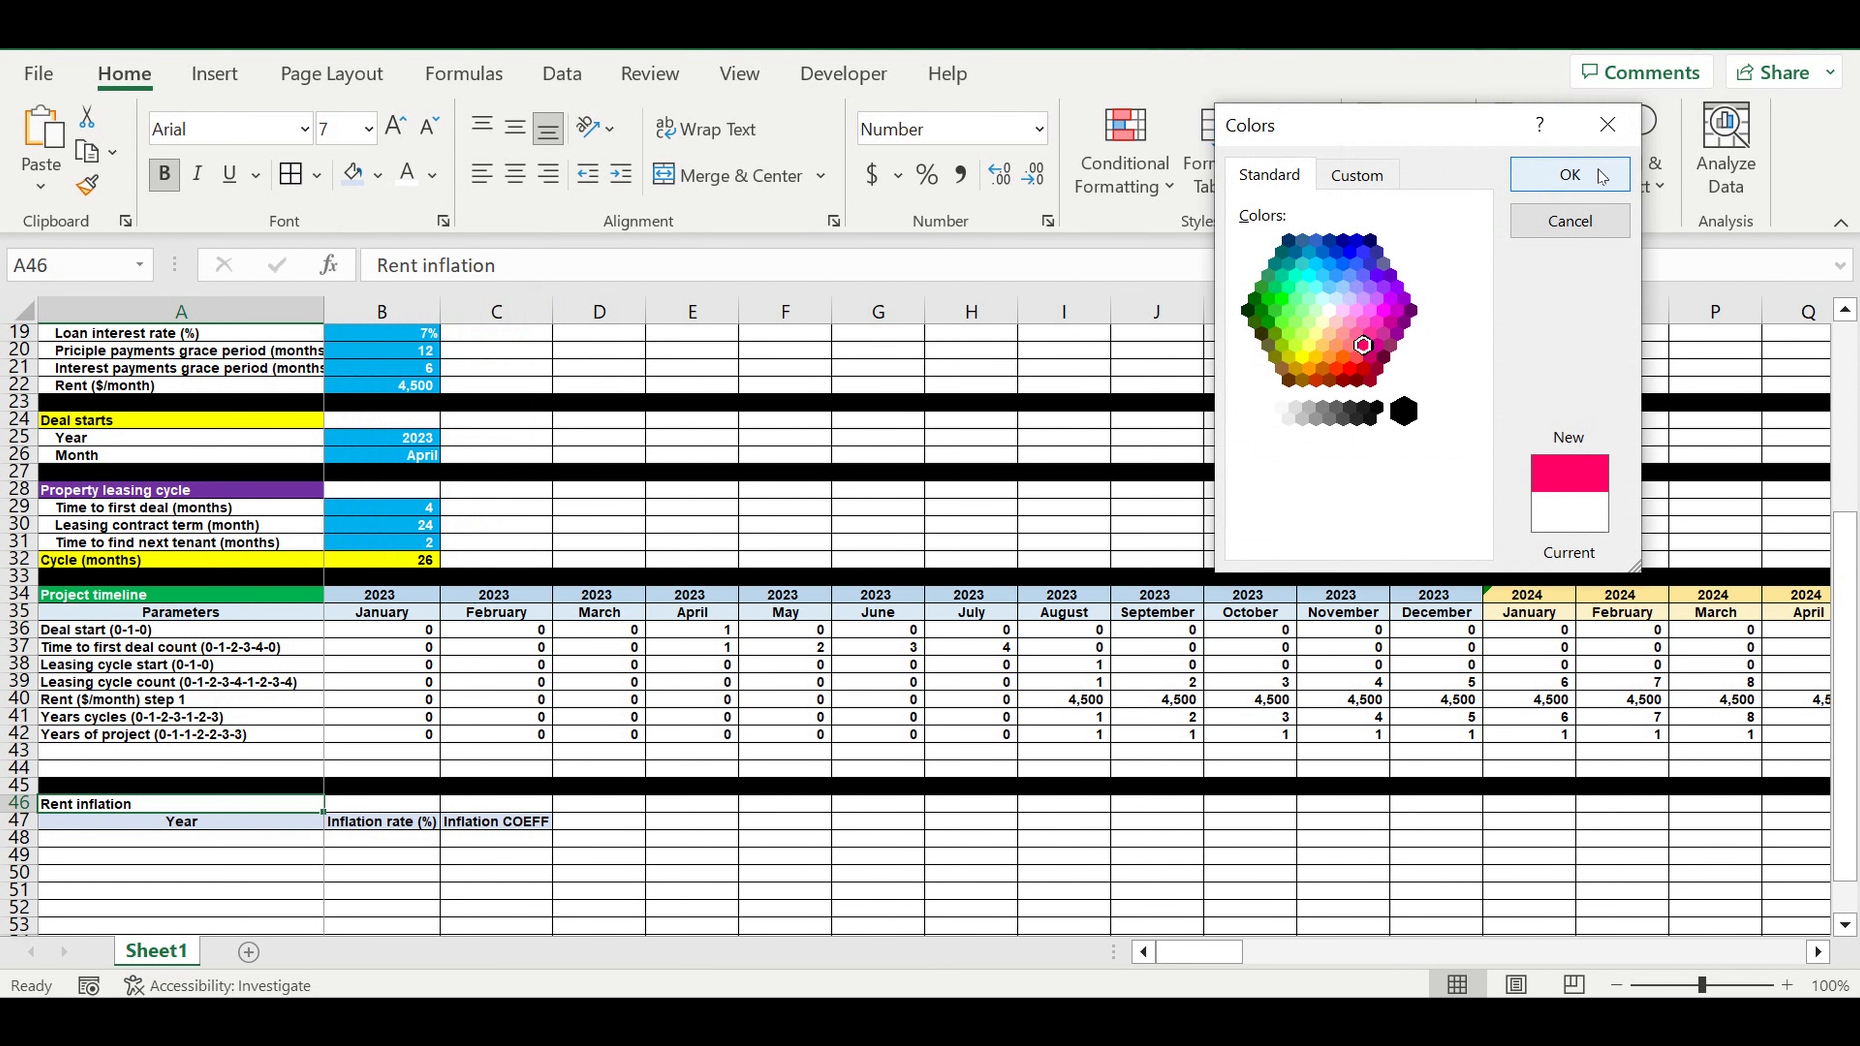
click(1570, 175)
click(402, 178)
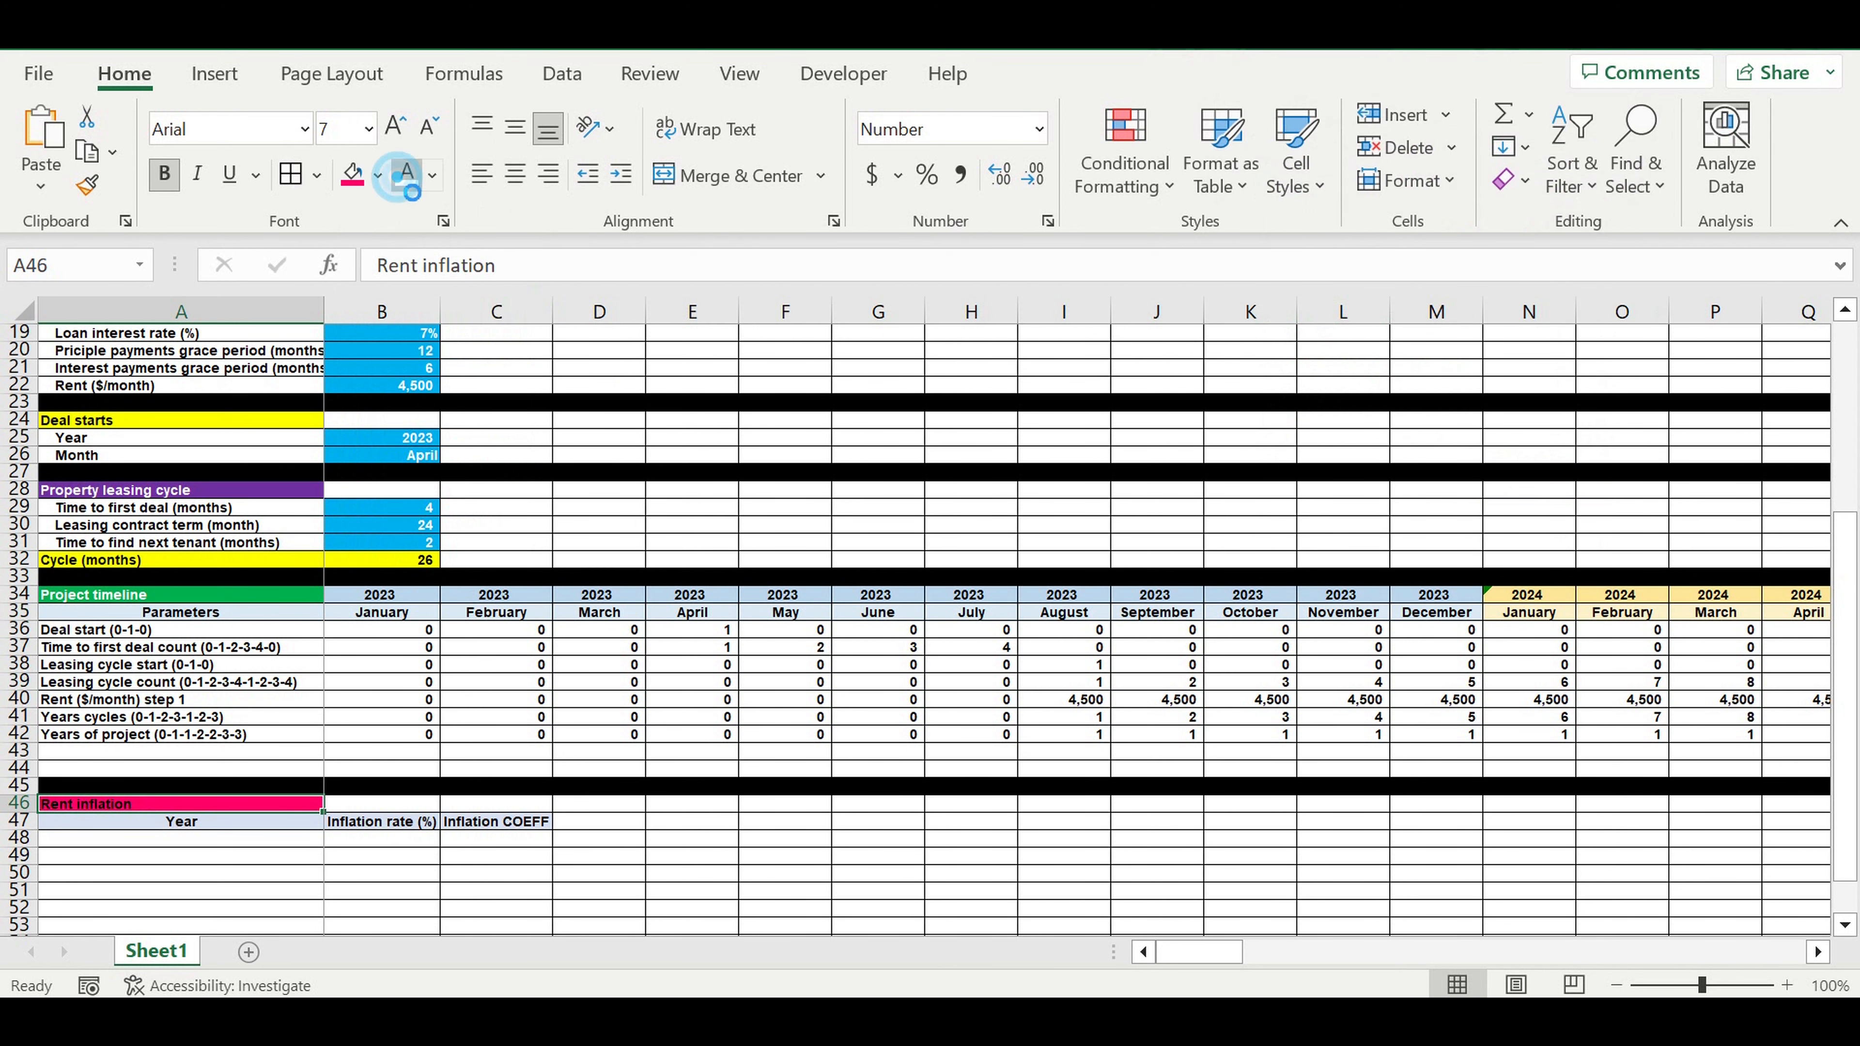
click(340, 920)
Step: Enter 1 in A48 as the first year and the formula =A48+1 in A49
click(257, 839)
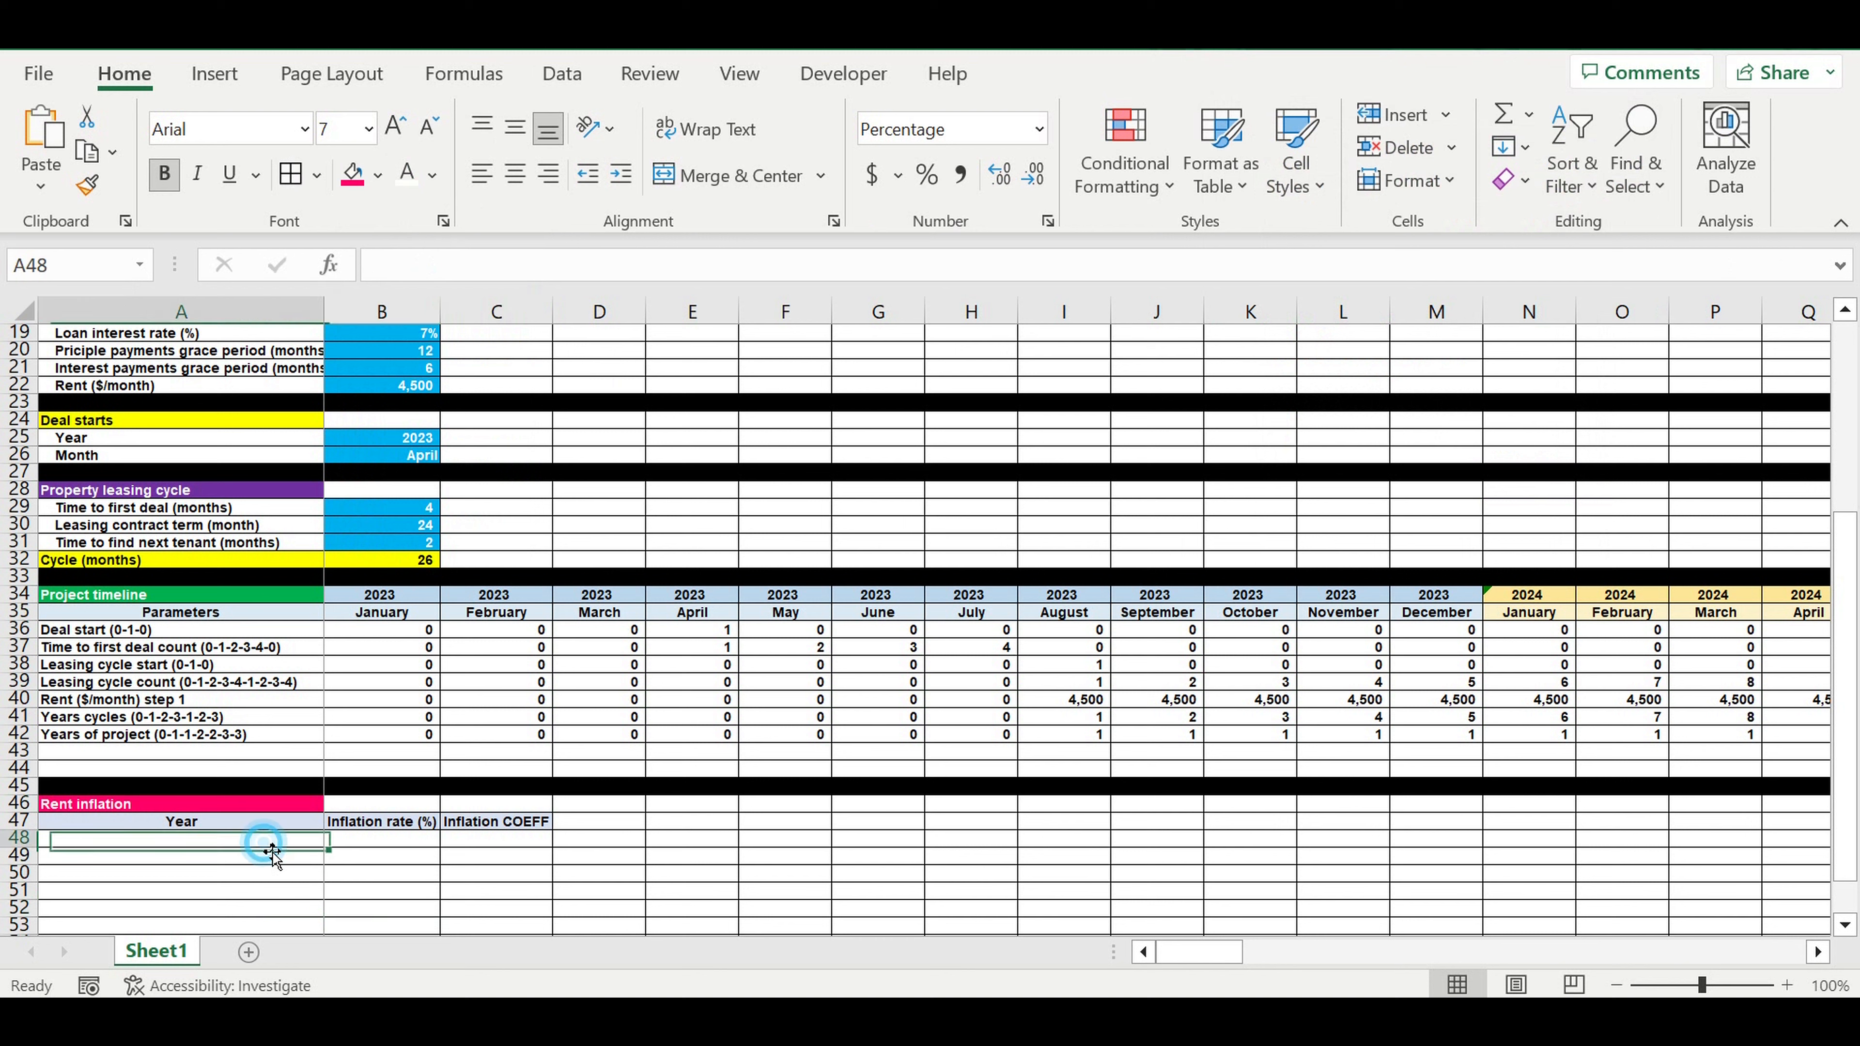
text(1)
click(297, 888)
click(297, 858)
text(=)
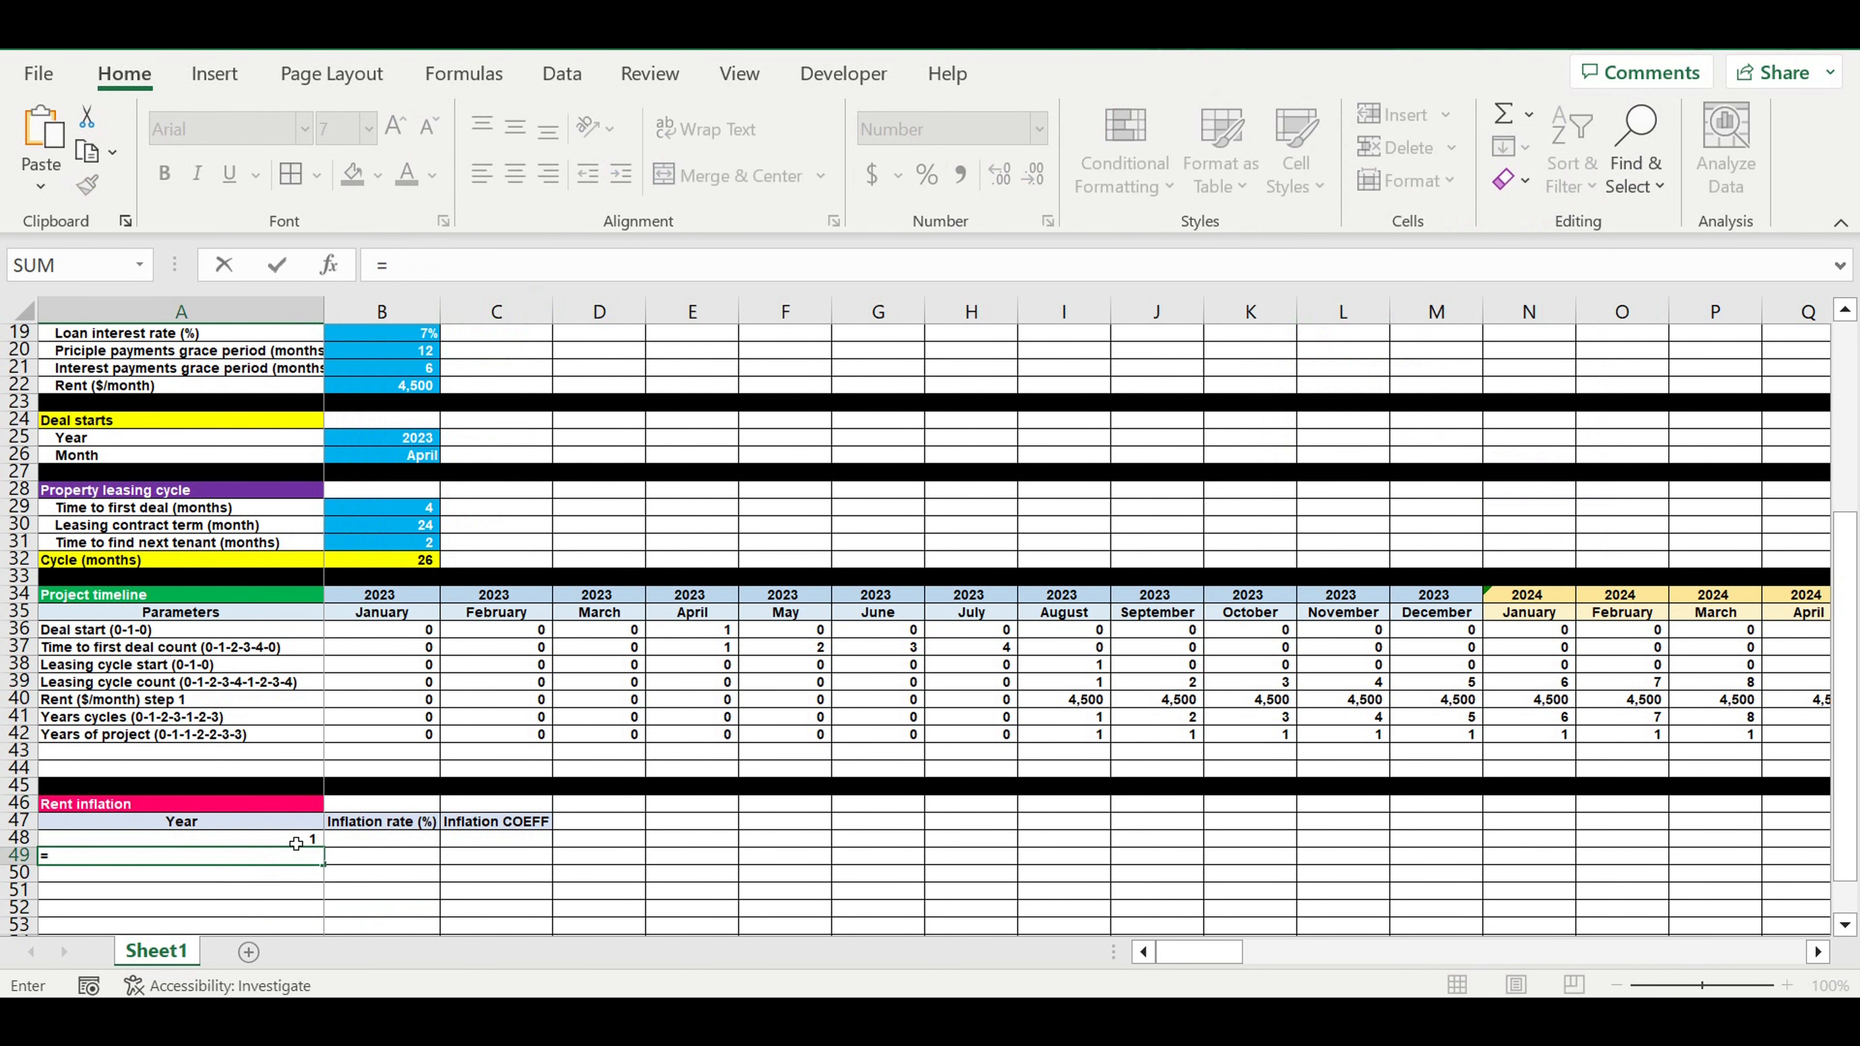
click(296, 845)
text(+)
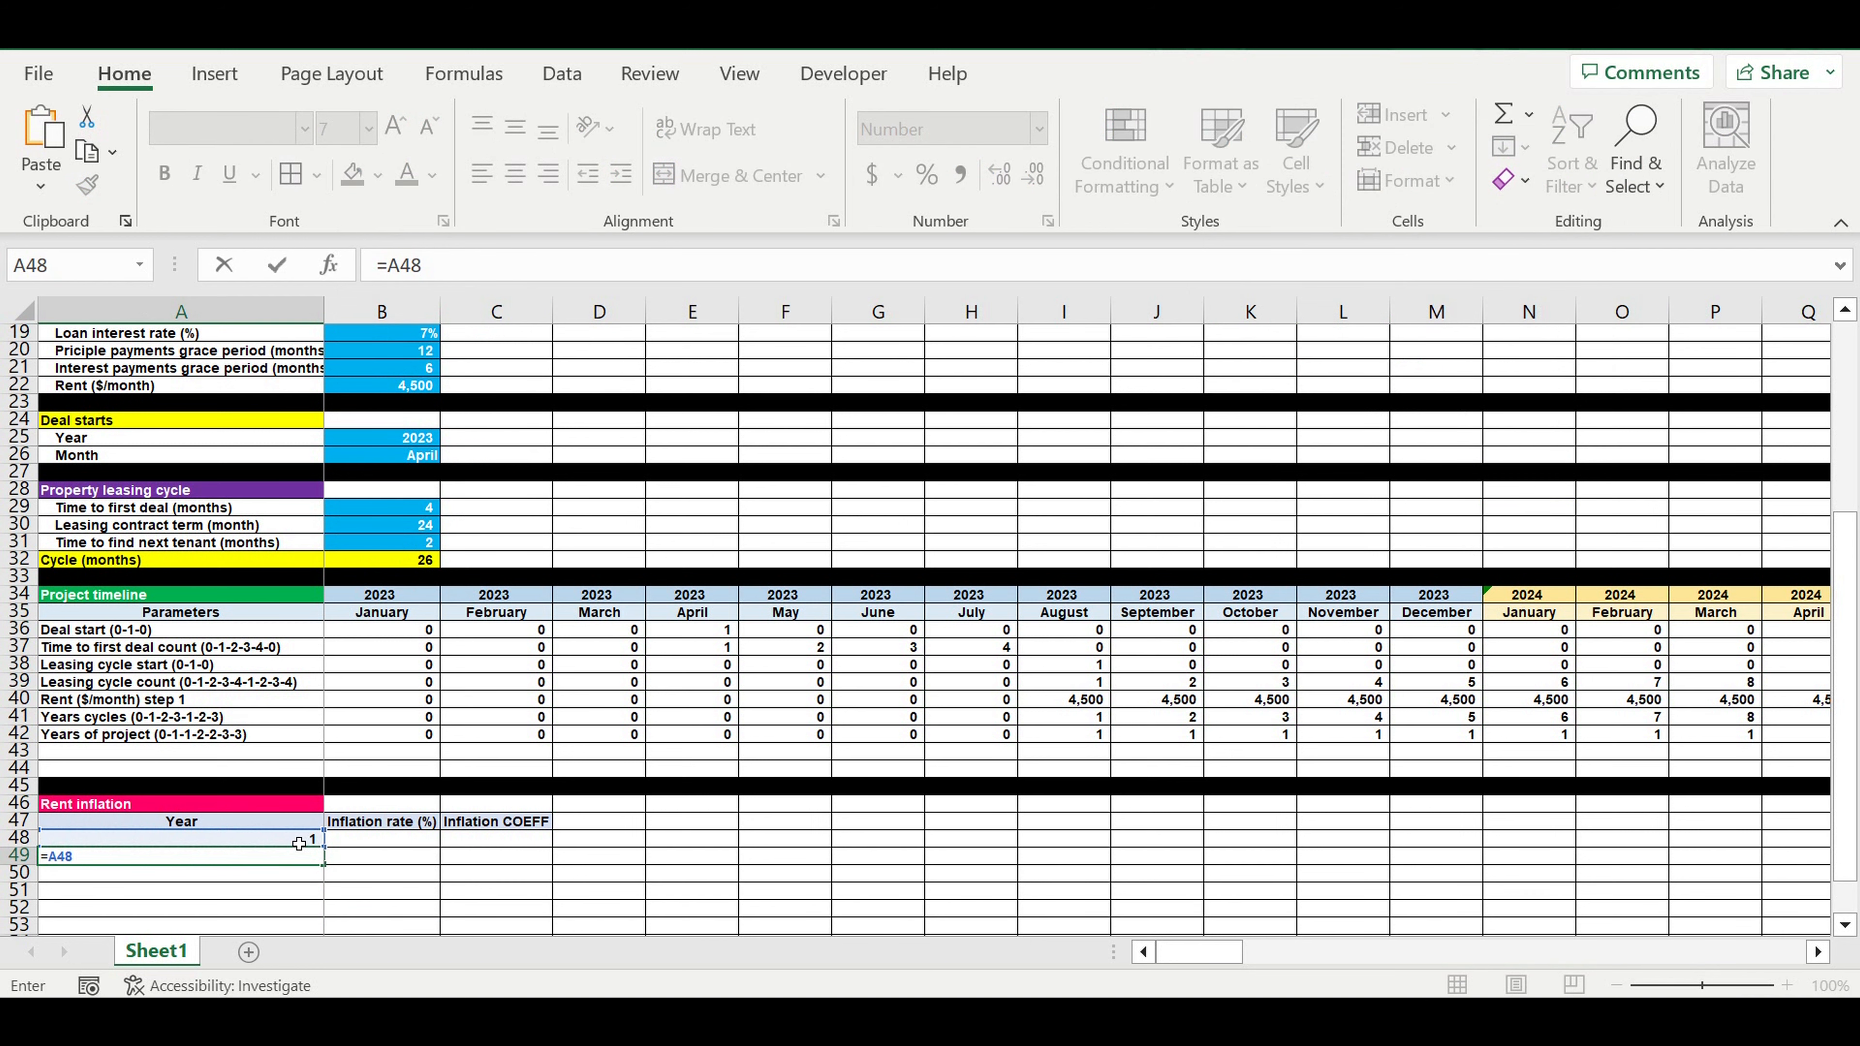
text(1)
key(Return)
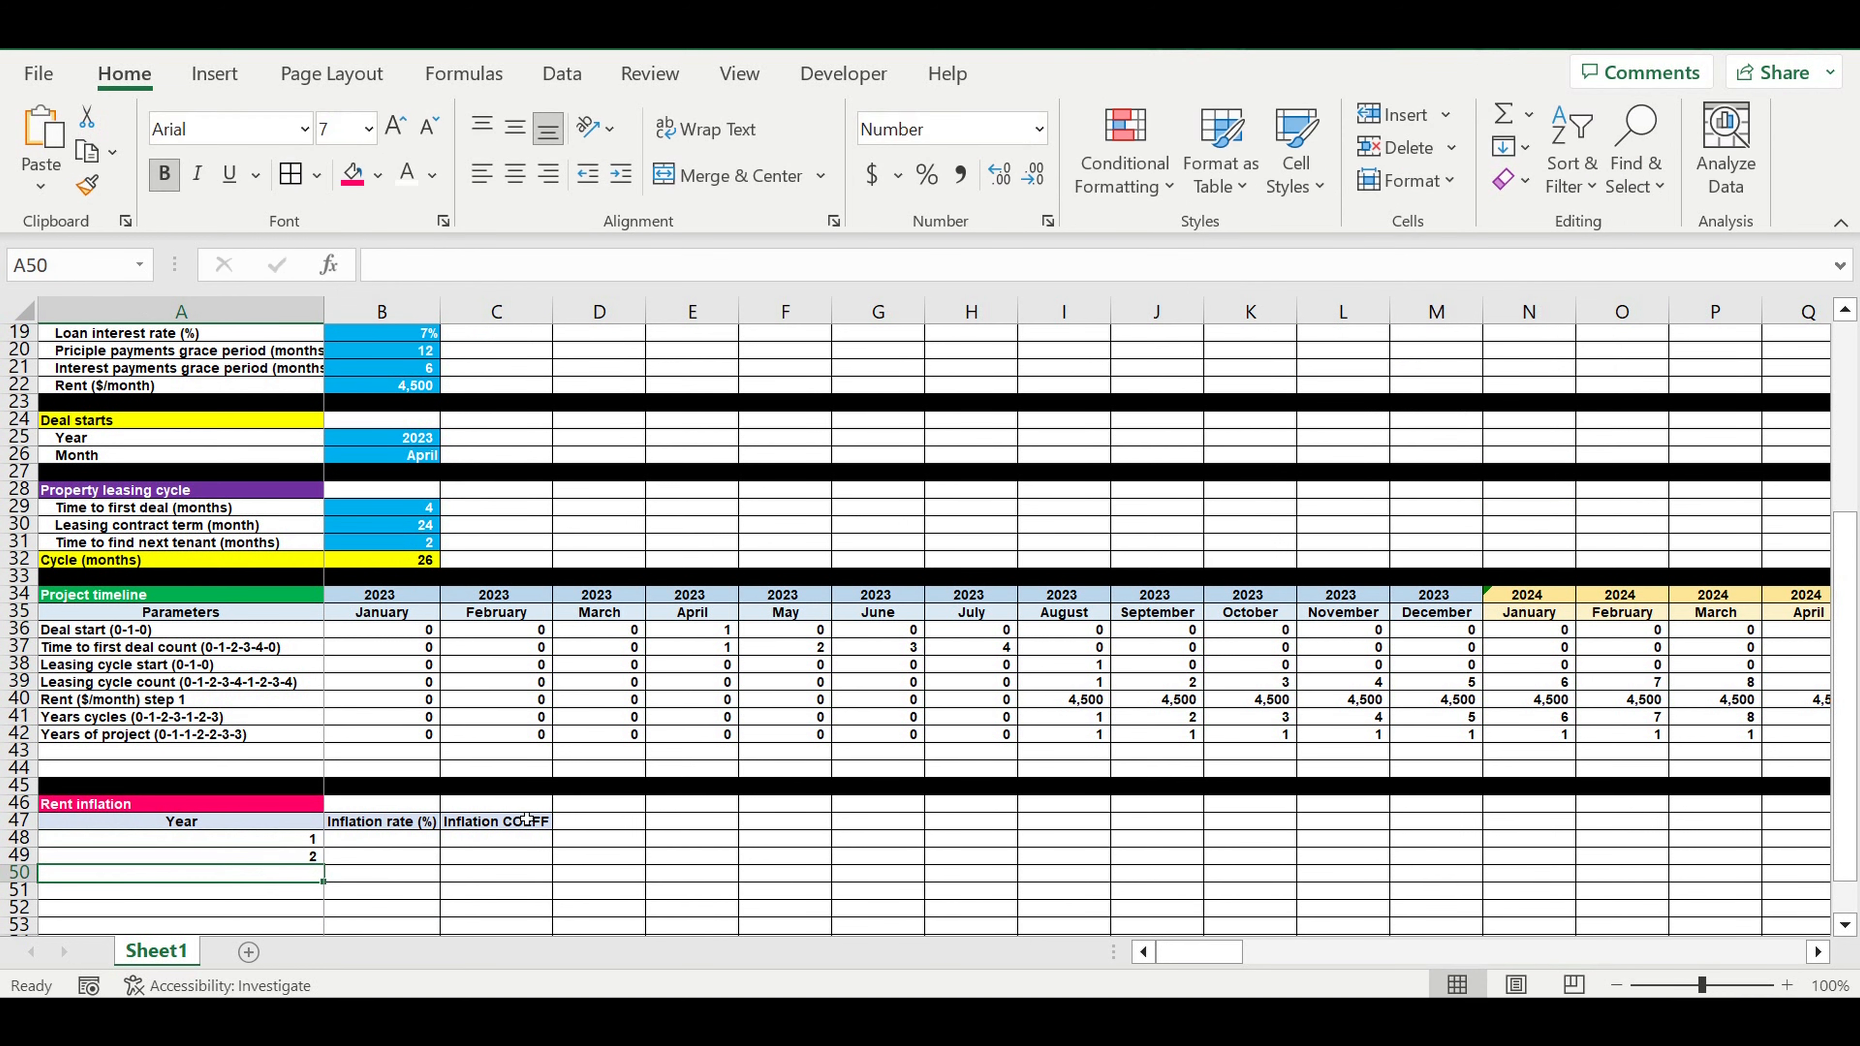
Step: Copy the year formula from A49 down to A57 to number the years through 10
scroll(511, 785, down, 5)
click(300, 595)
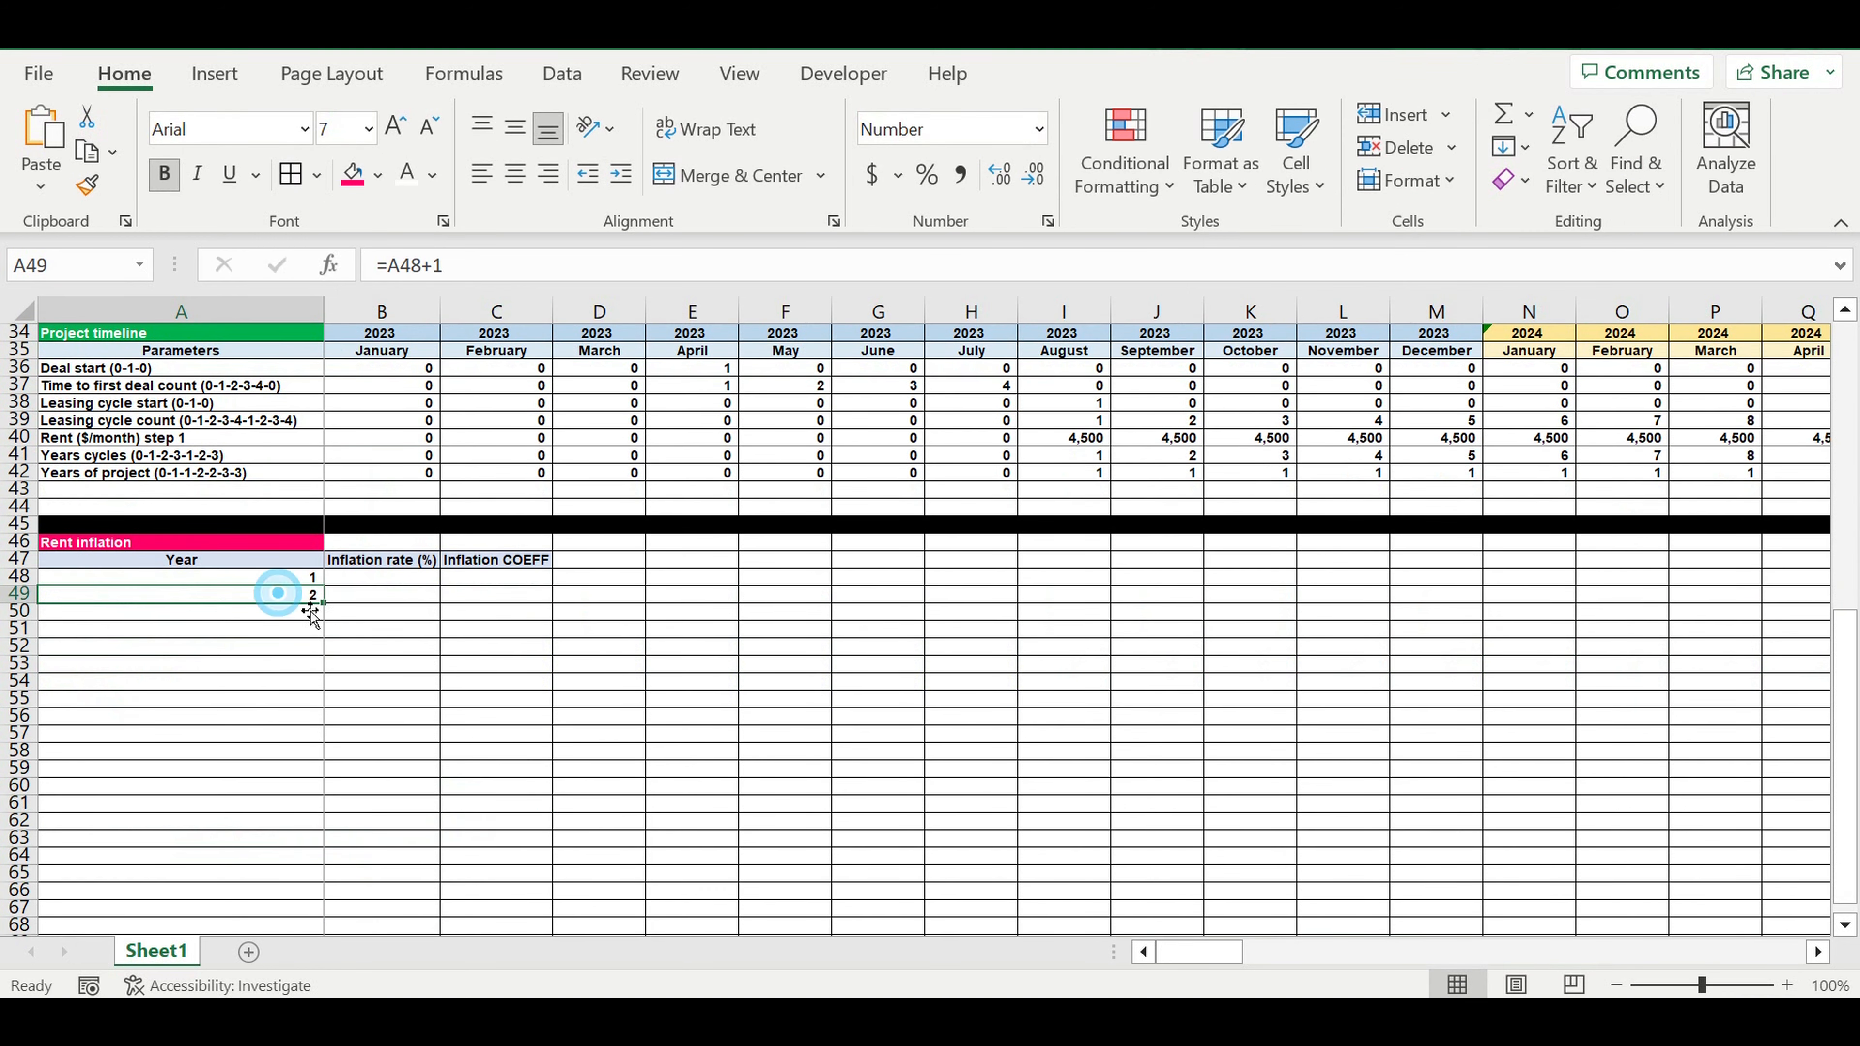
drag(324, 603, 337, 733)
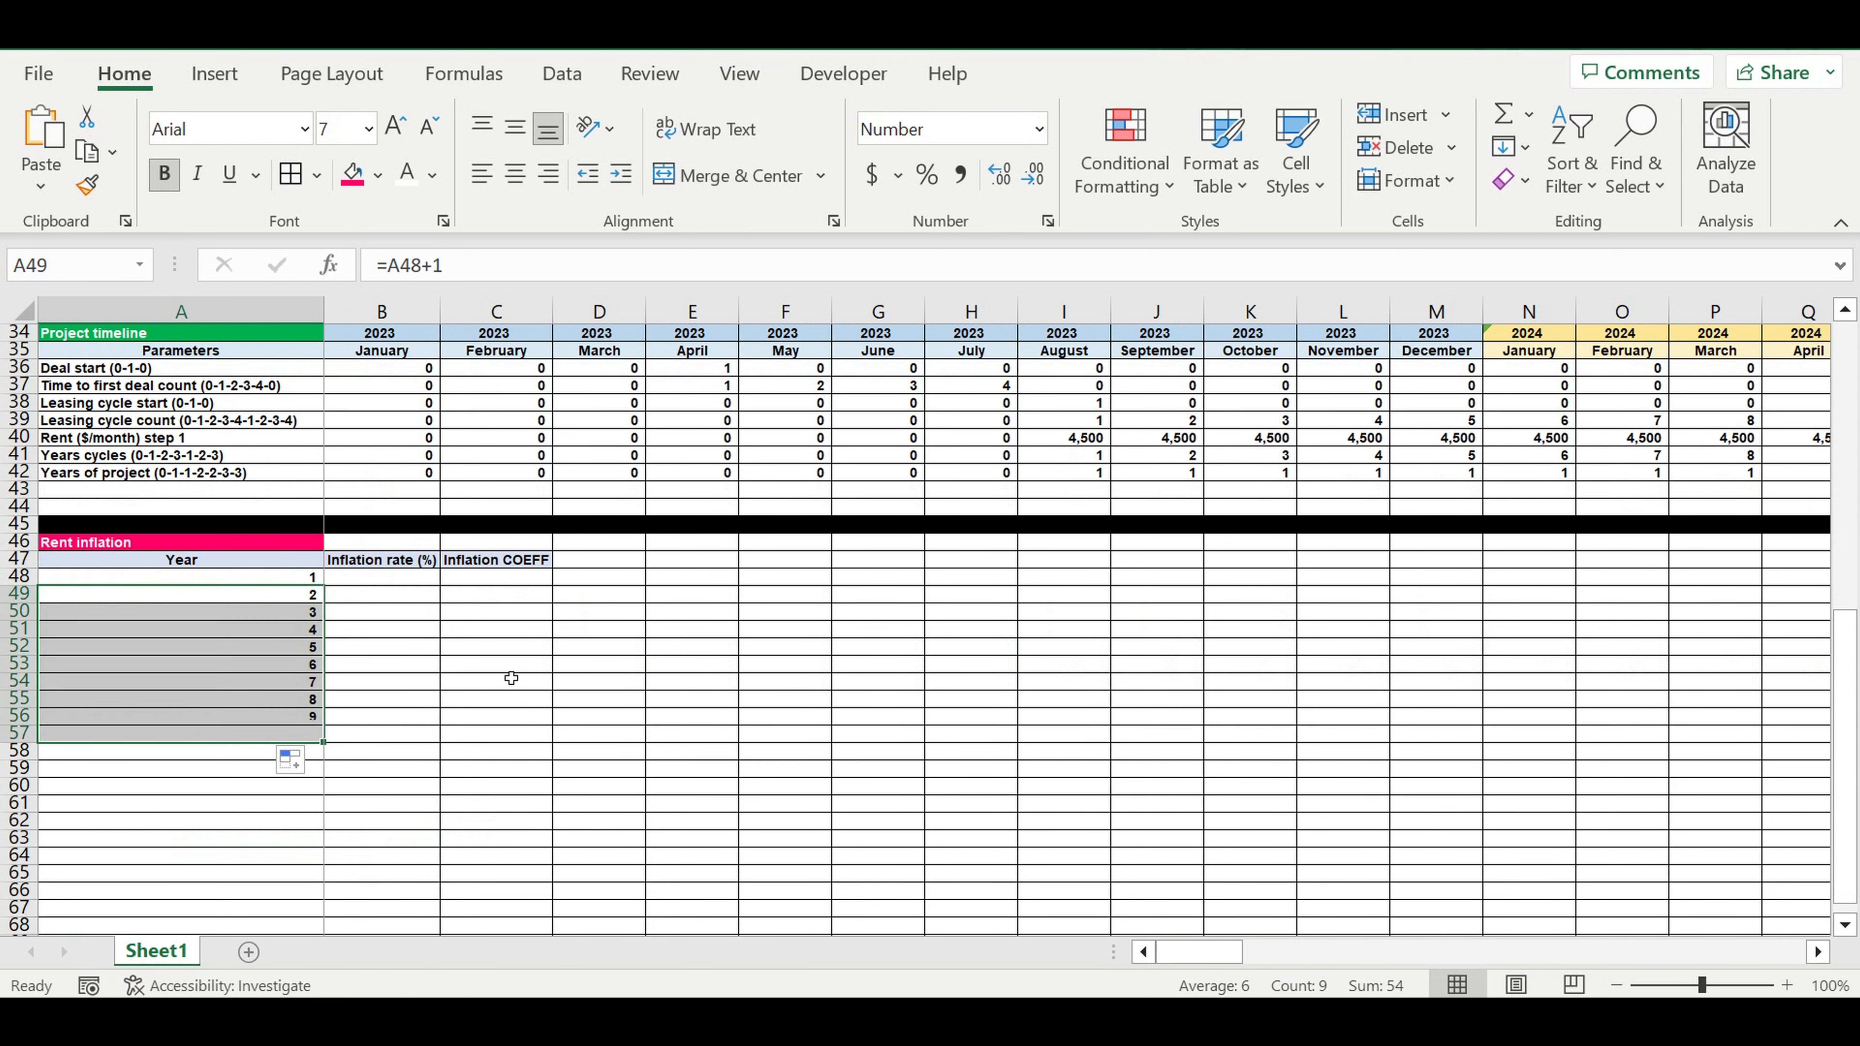
click(631, 685)
Step: Format the inflation rate cells B48:B57 as percentages with a light blue fill and white text
drag(365, 578, 378, 734)
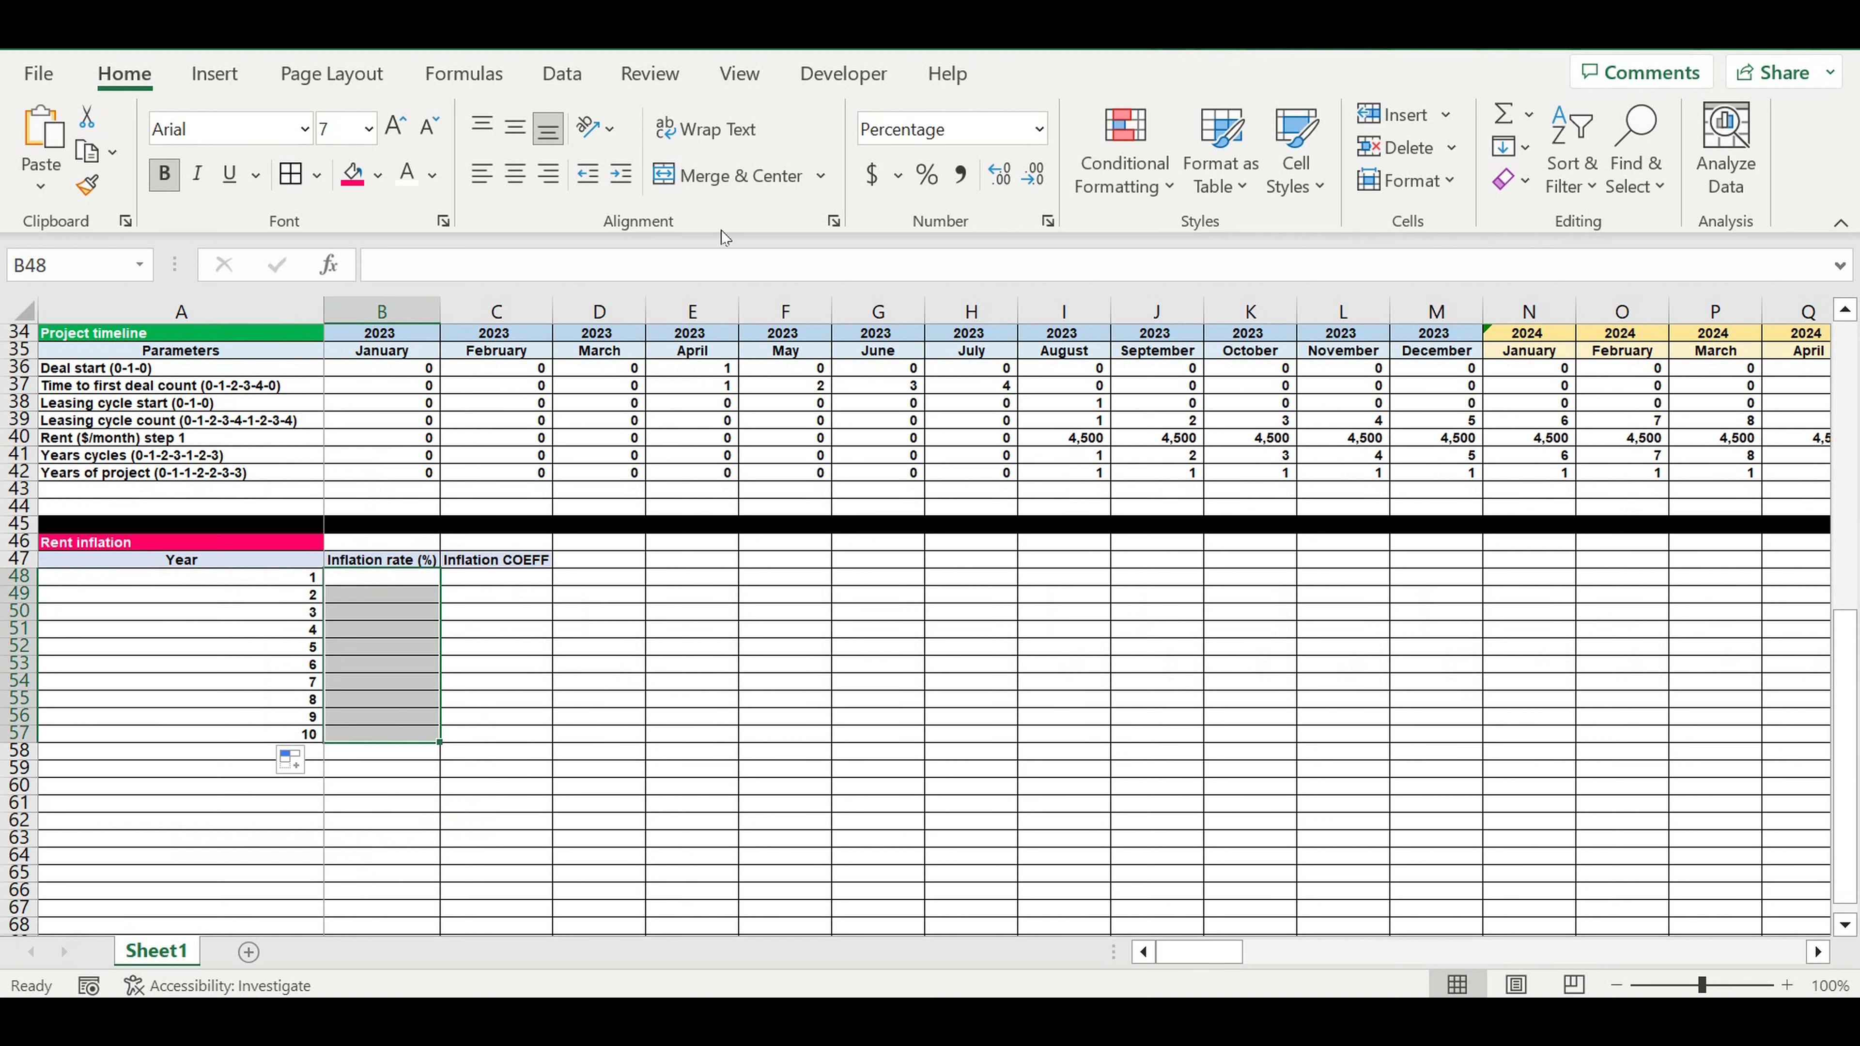
click(930, 177)
click(378, 176)
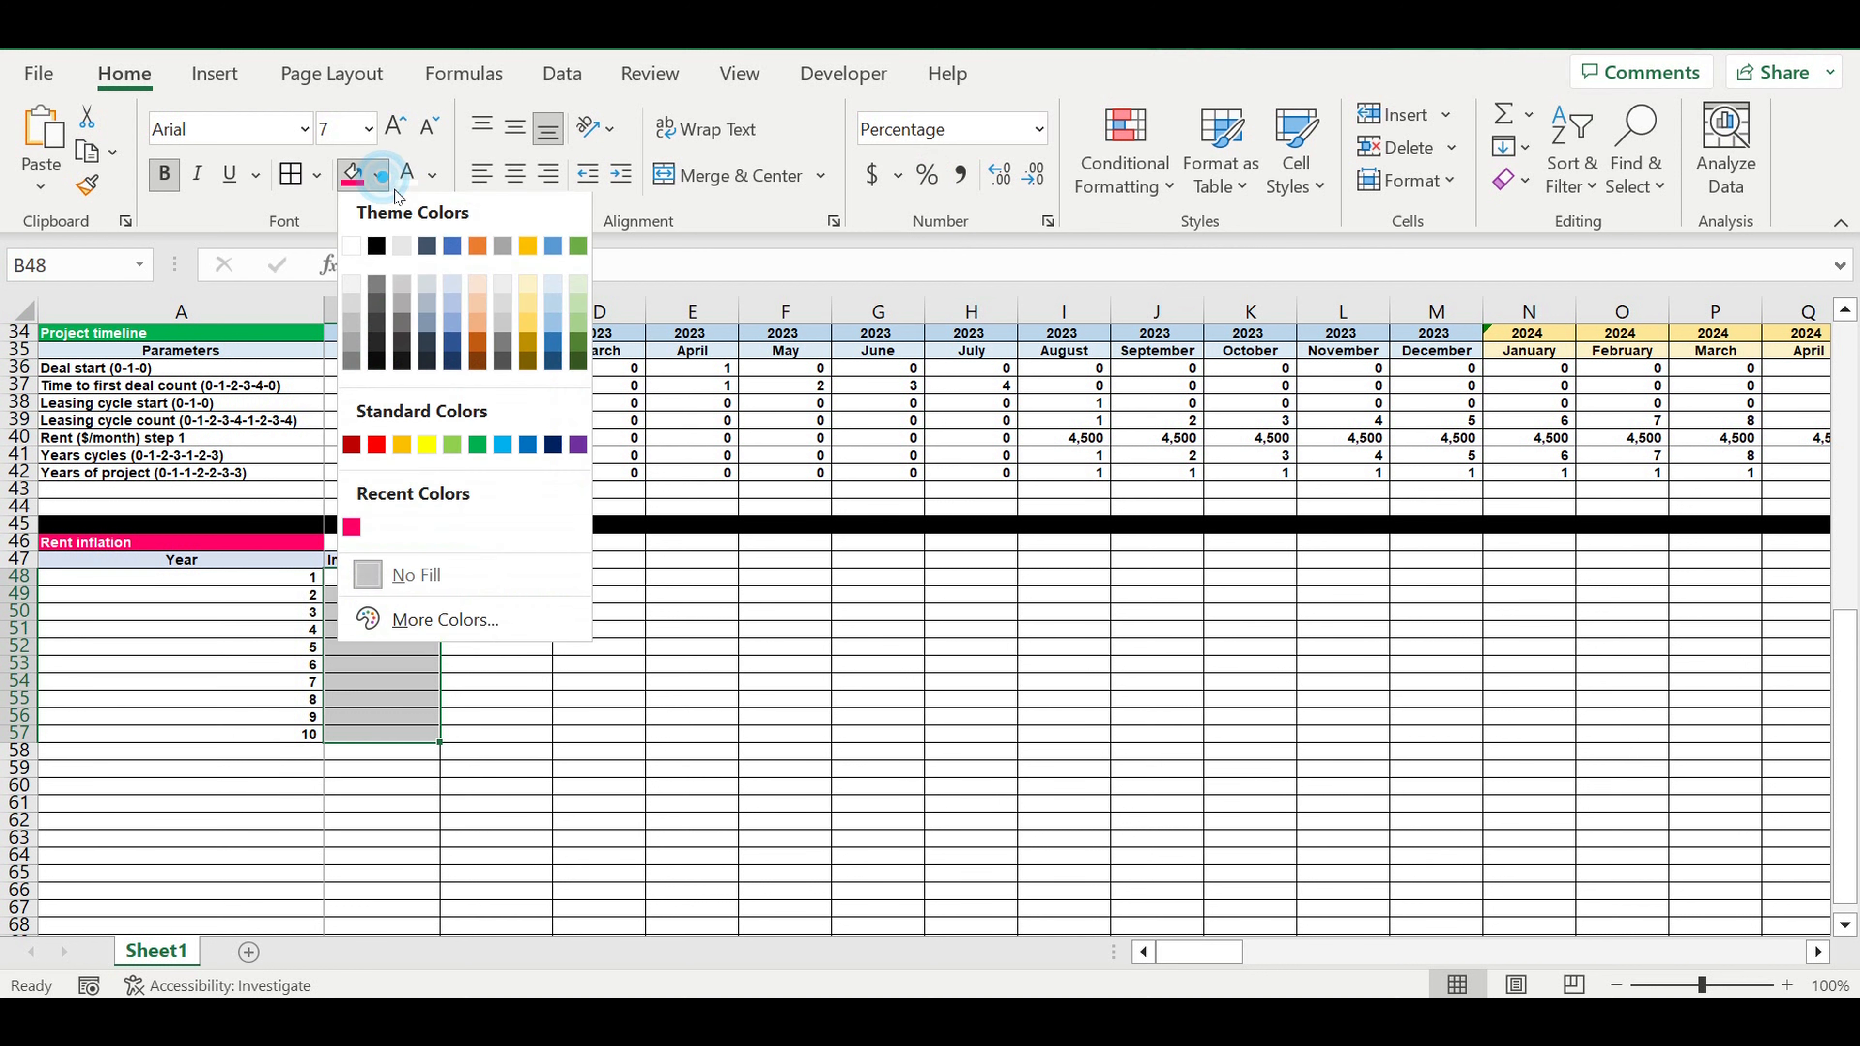
click(502, 447)
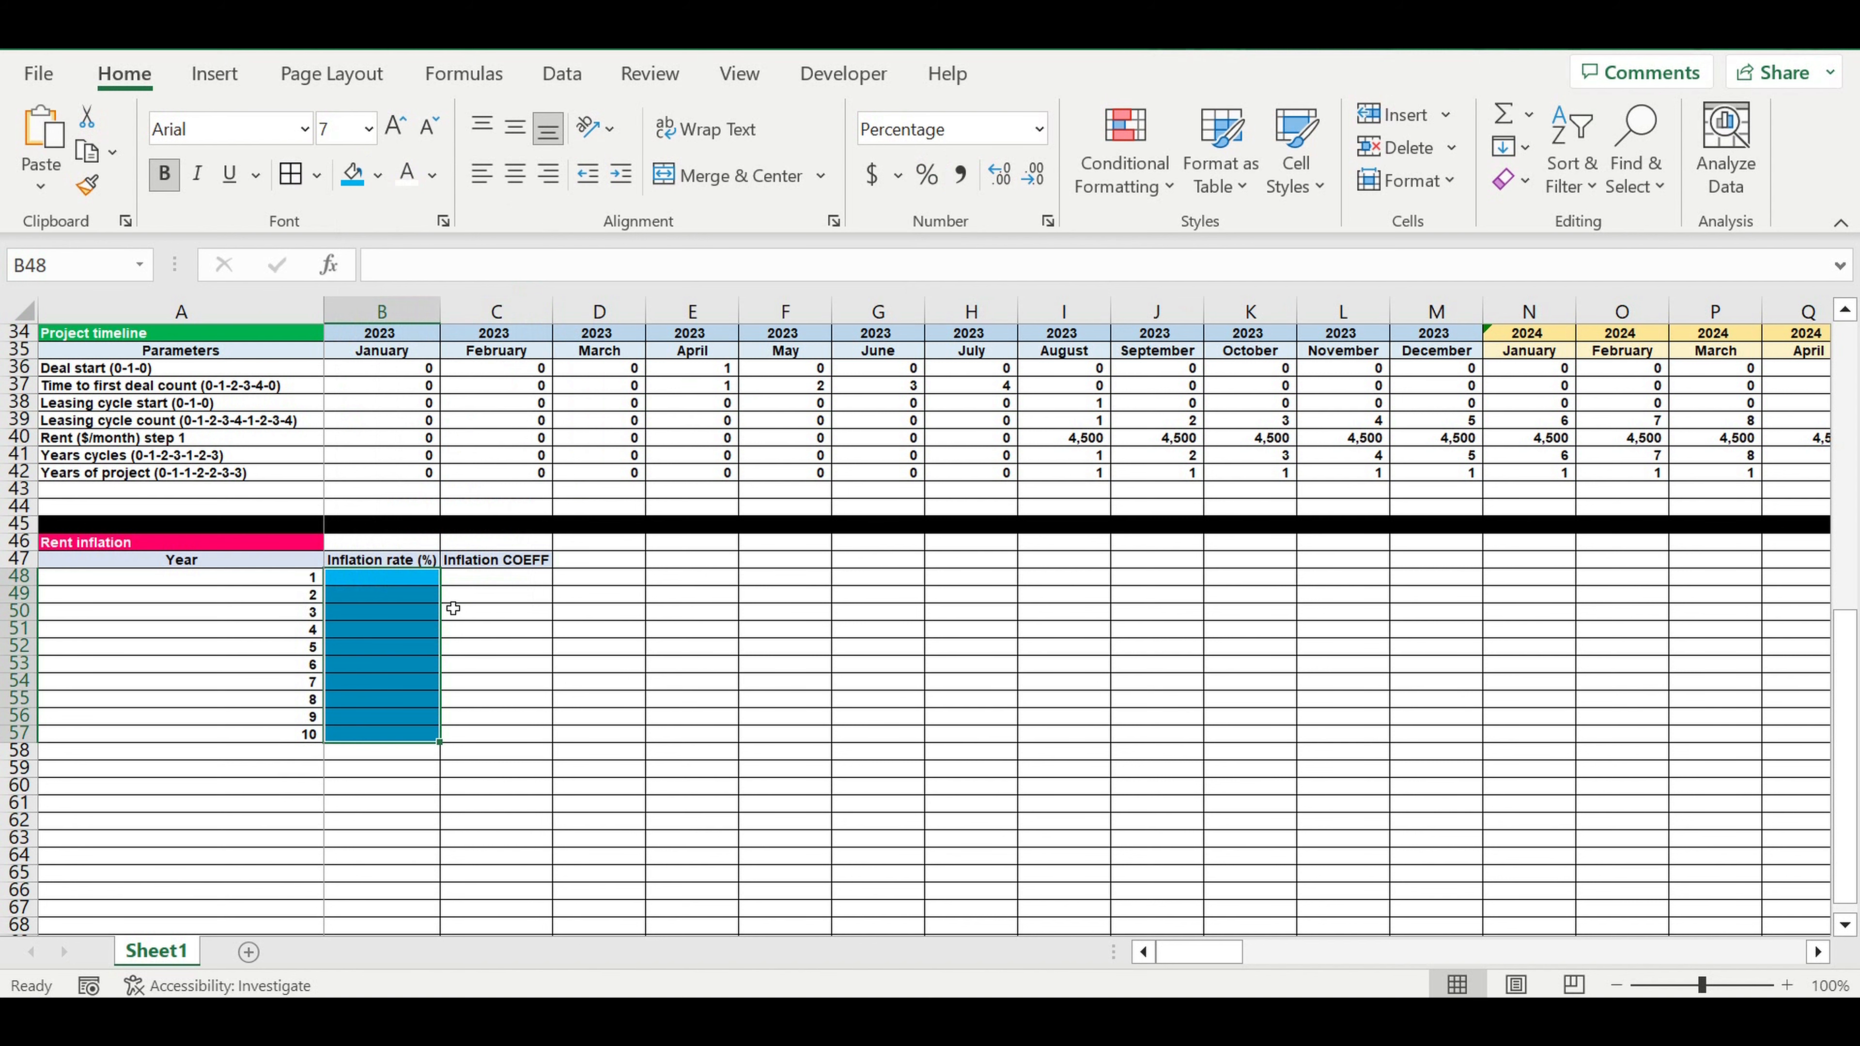
Step: Examine the blue input cells in the loan, deal start and property leasing cycle sections
click(421, 616)
scroll(462, 557, up, 3)
scroll(461, 557, up, 5)
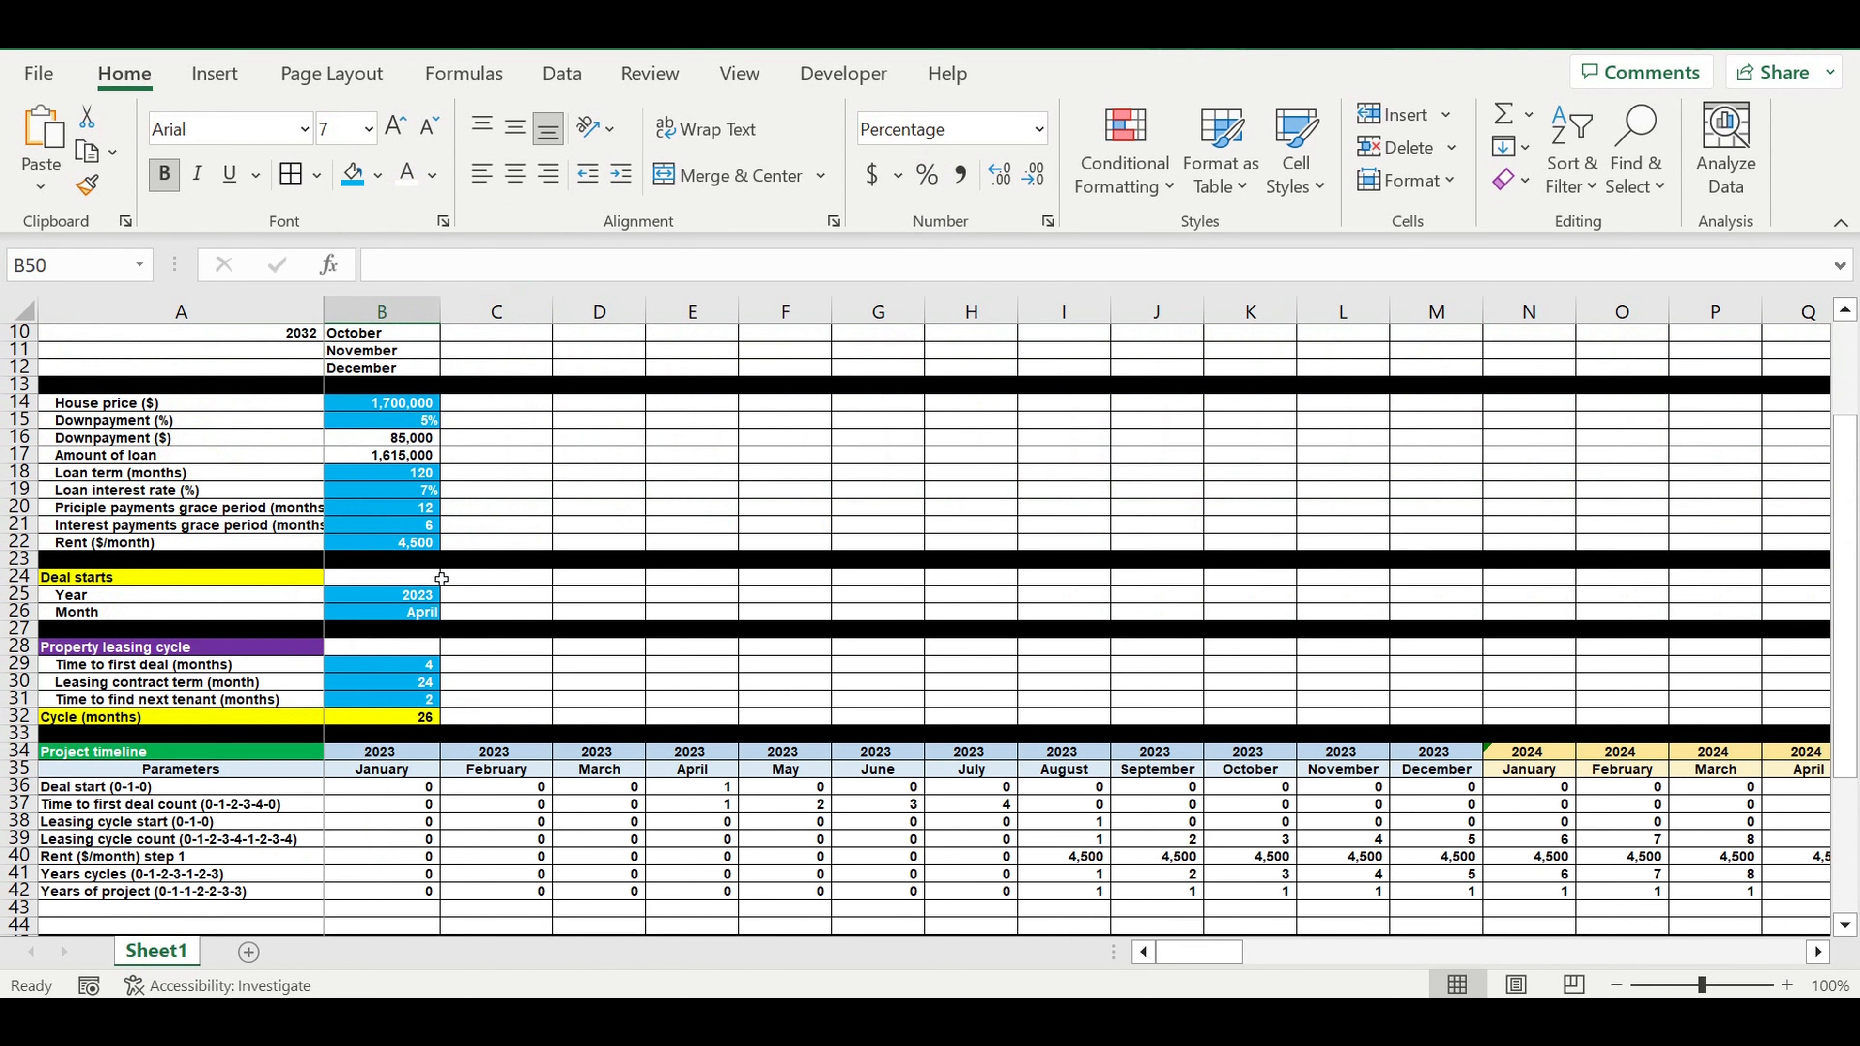
drag(415, 512, 414, 526)
drag(410, 595, 425, 700)
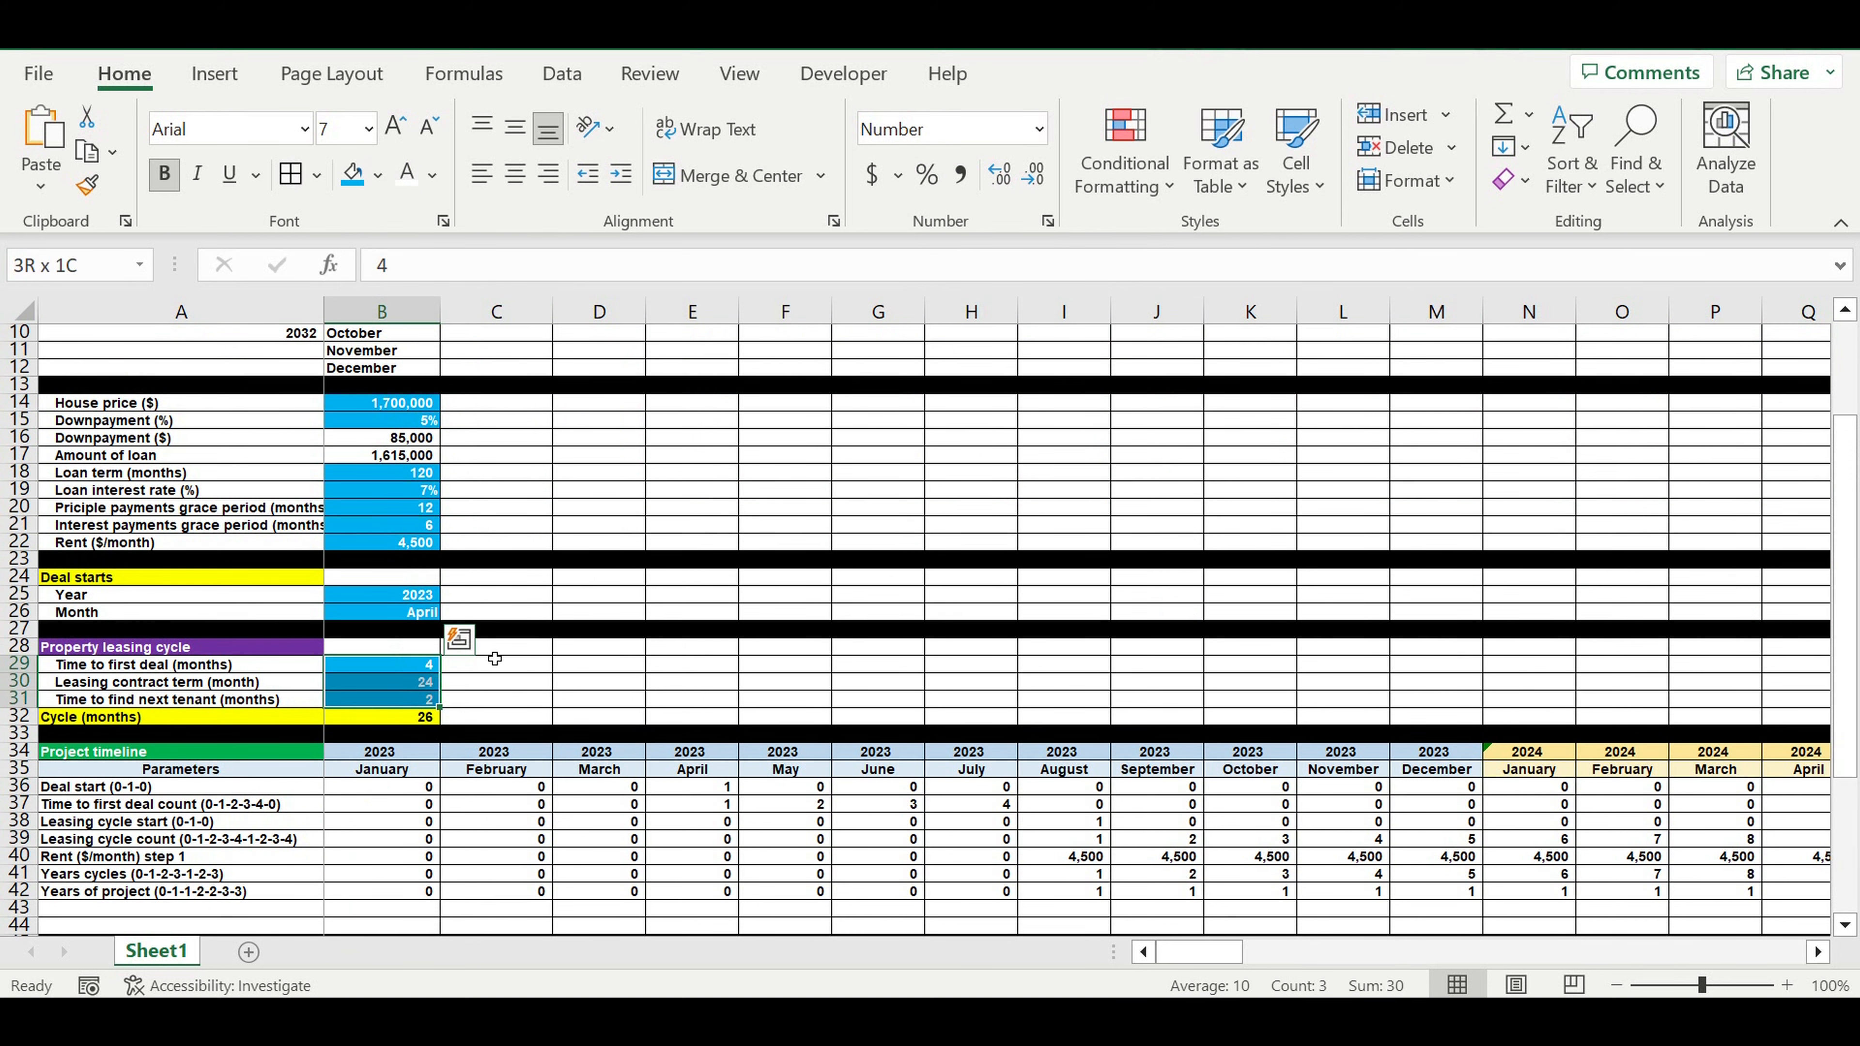
scroll(509, 632, down, 4)
scroll(483, 696, down, 2)
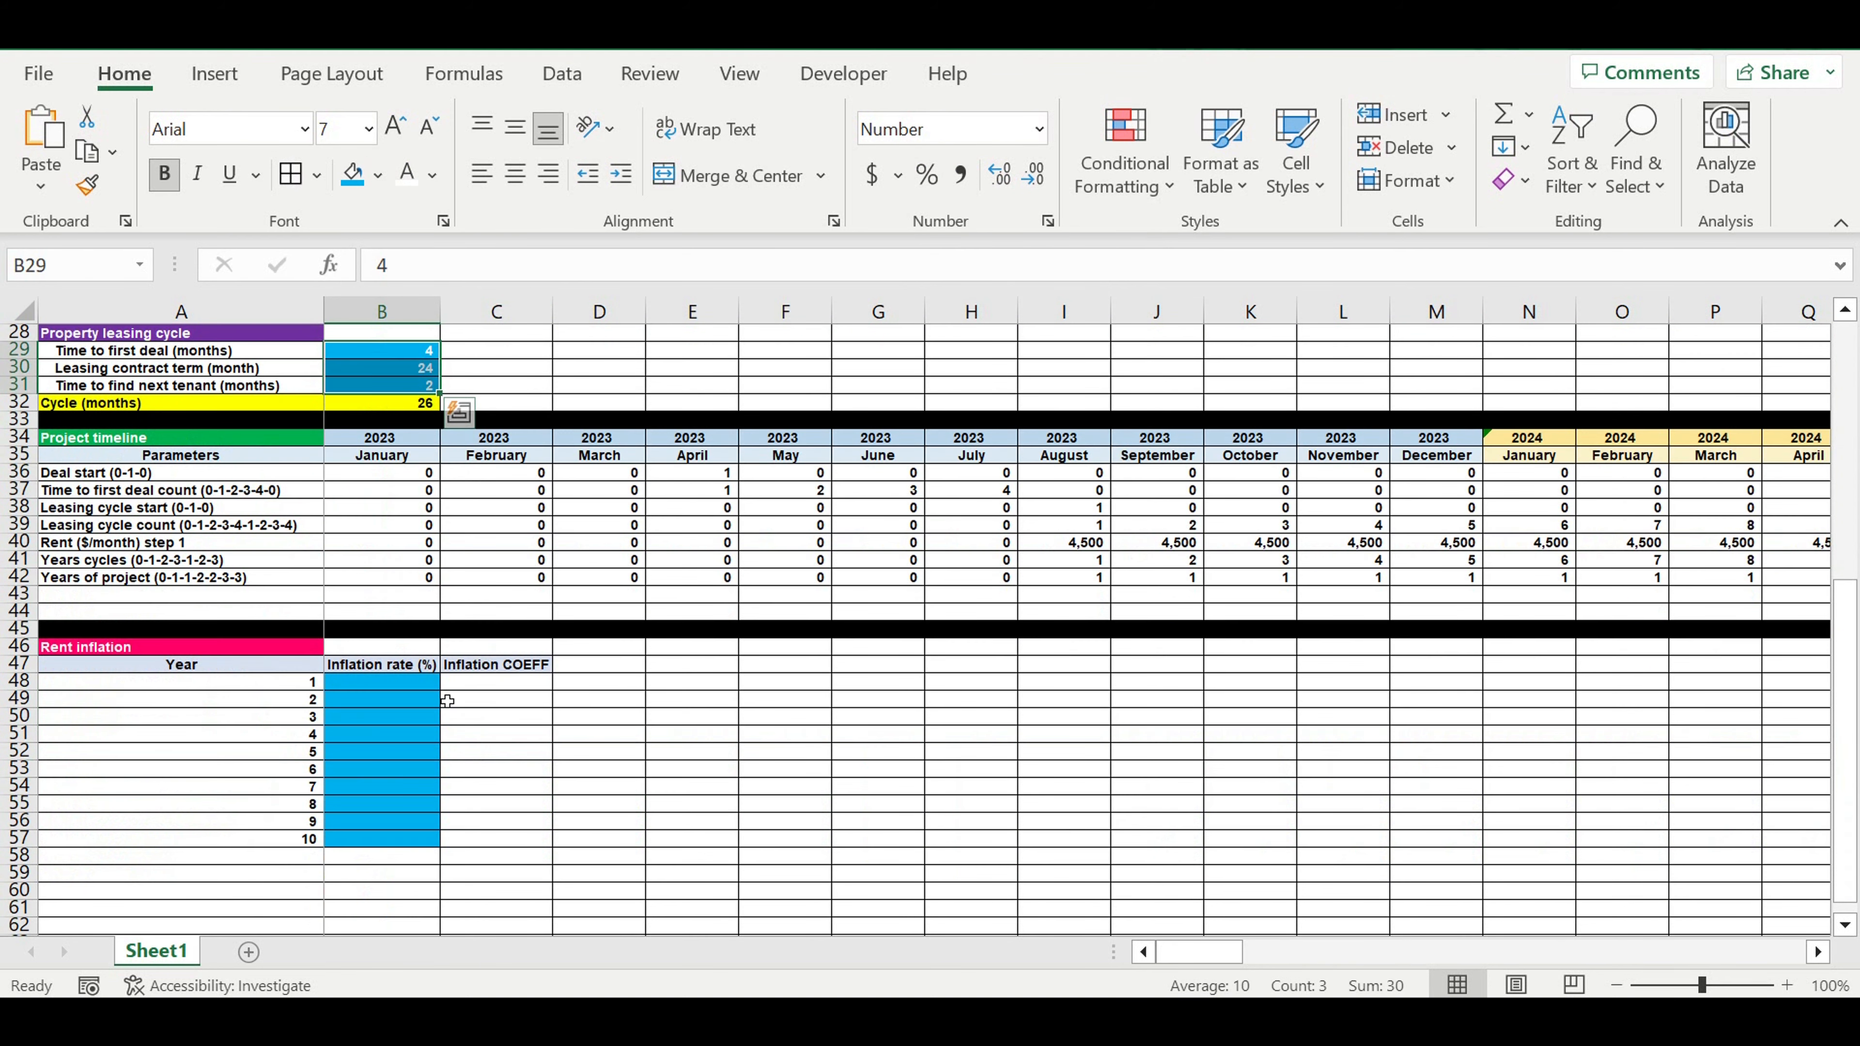
Step: Enter the inflation rates for years 1 to 10 in B48:B57: 6, 5, 4, 5, 6, 3, 4, 5, 4 and 3%
click(395, 683)
key(Down)
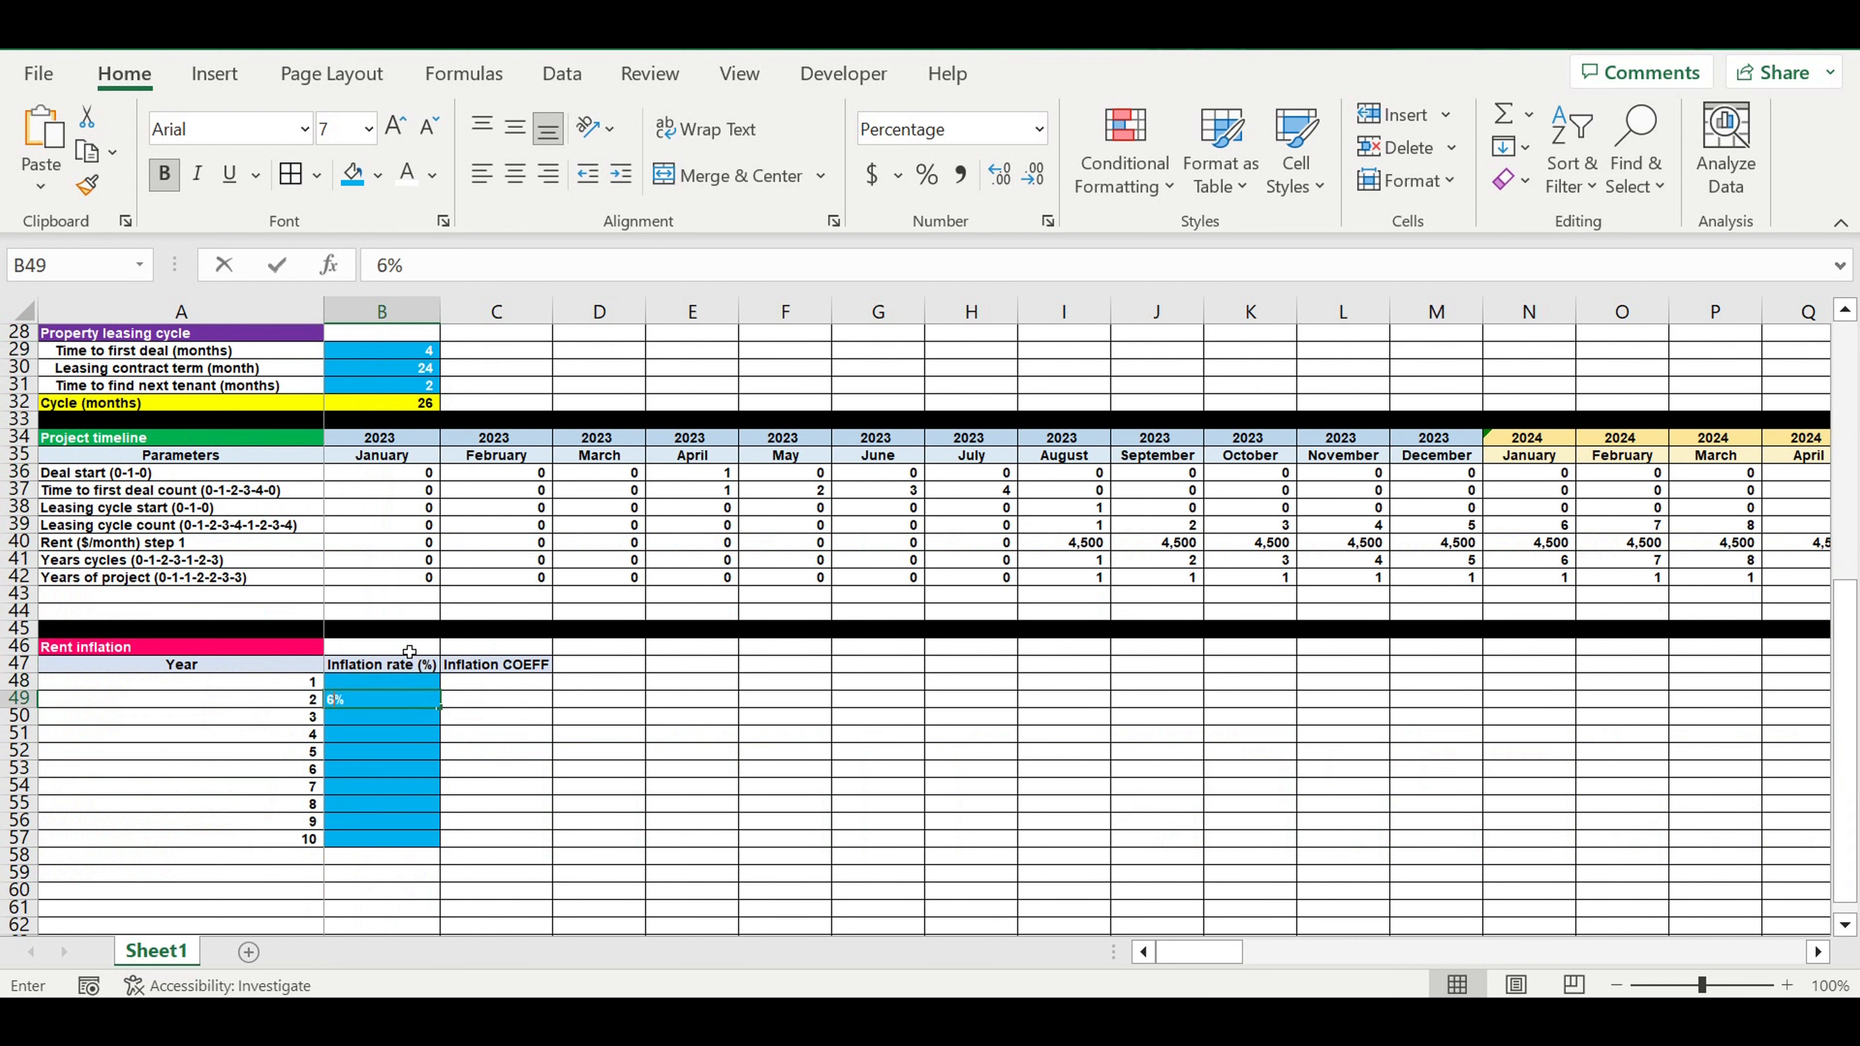
text(6)
key(Up)
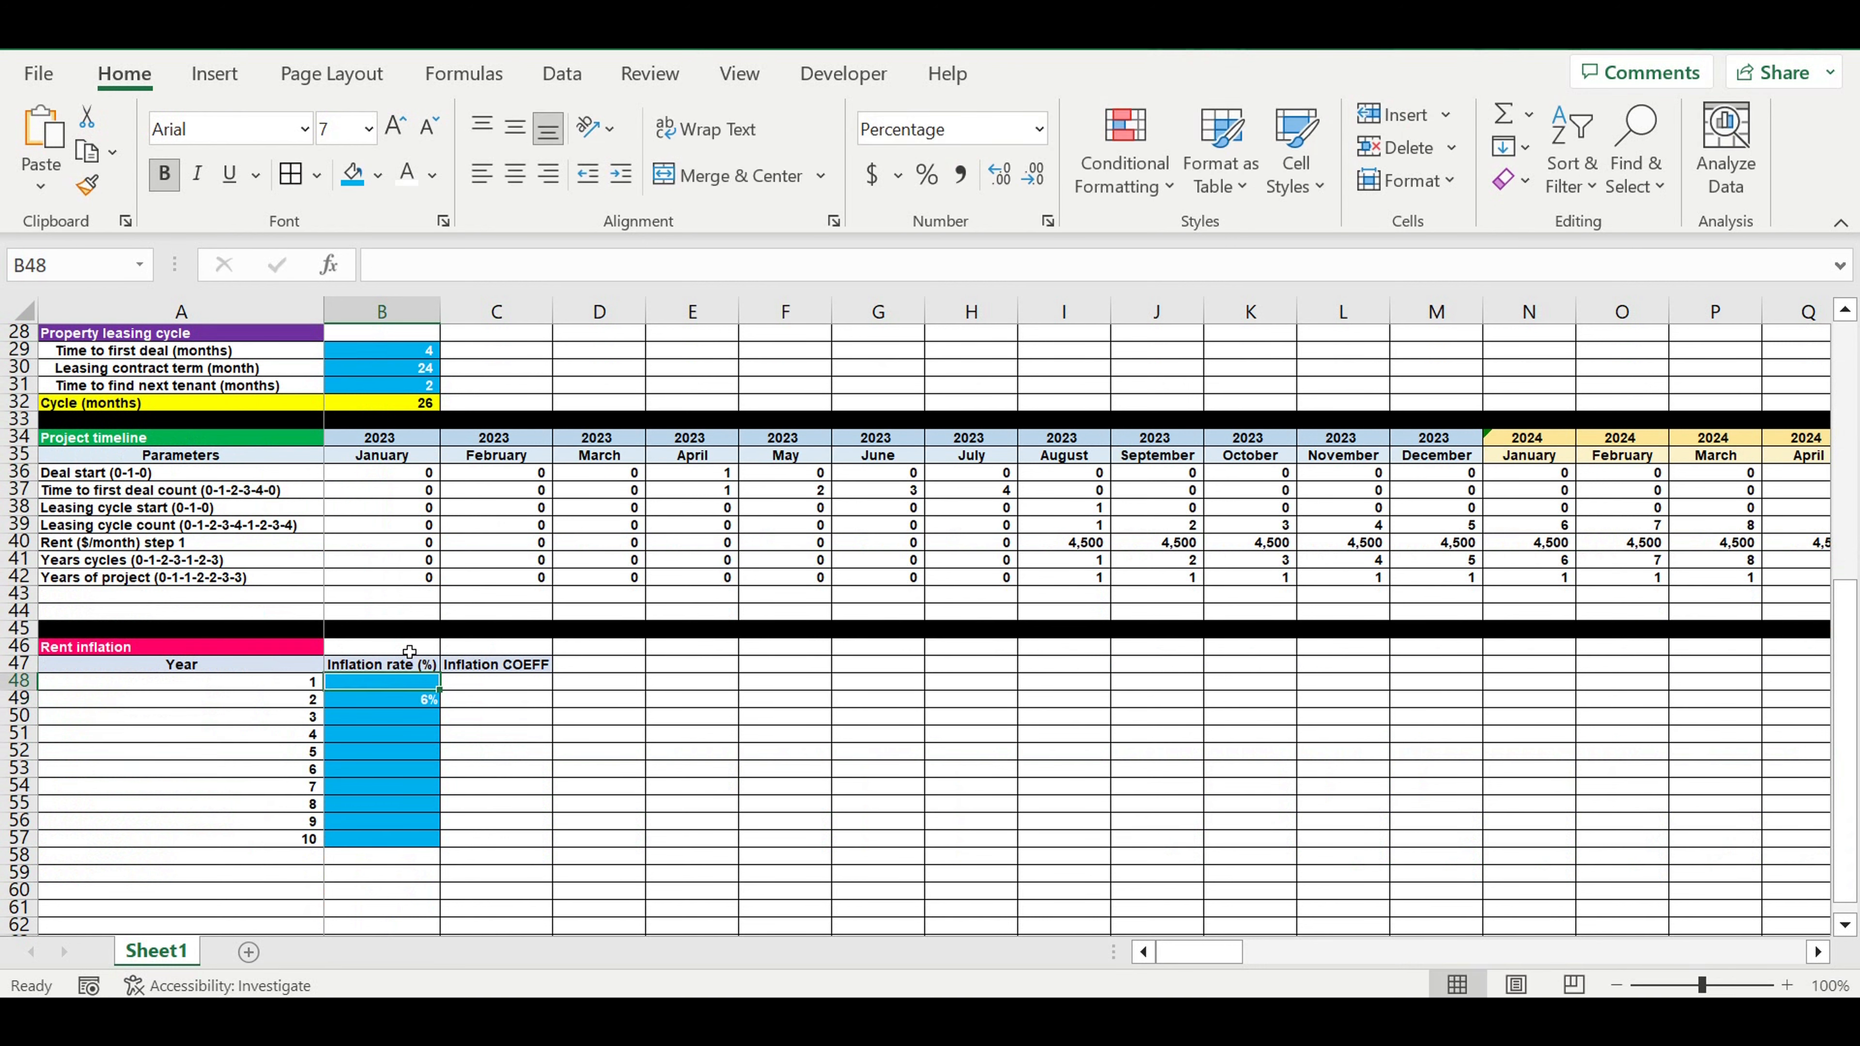
text(6)
key(Return)
text(5)
key(Return)
text(4)
key(Return)
text(5)
key(Return)
text(6)
key(Return)
text(3)
key(Return)
text(4)
key(Return)
text(5)
key(Return)
text(4)
key(Return)
text(3)
key(Return)
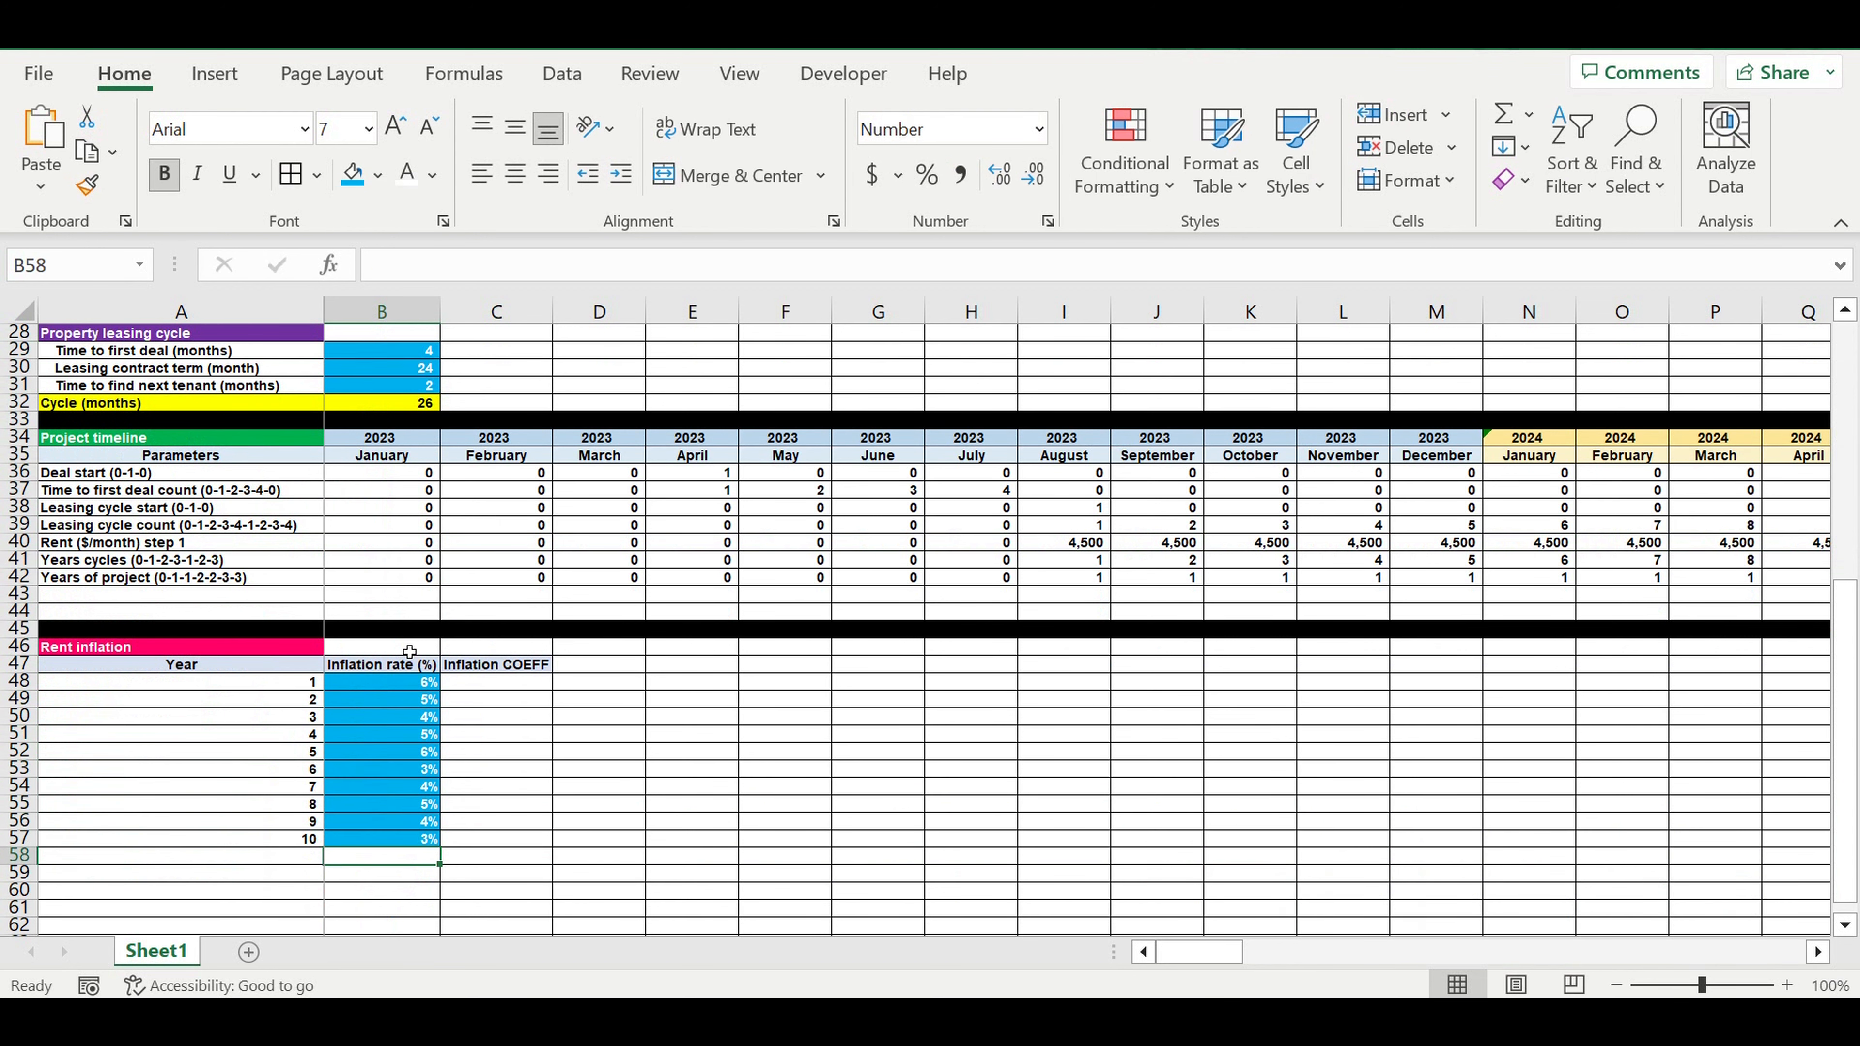
click(490, 802)
click(412, 857)
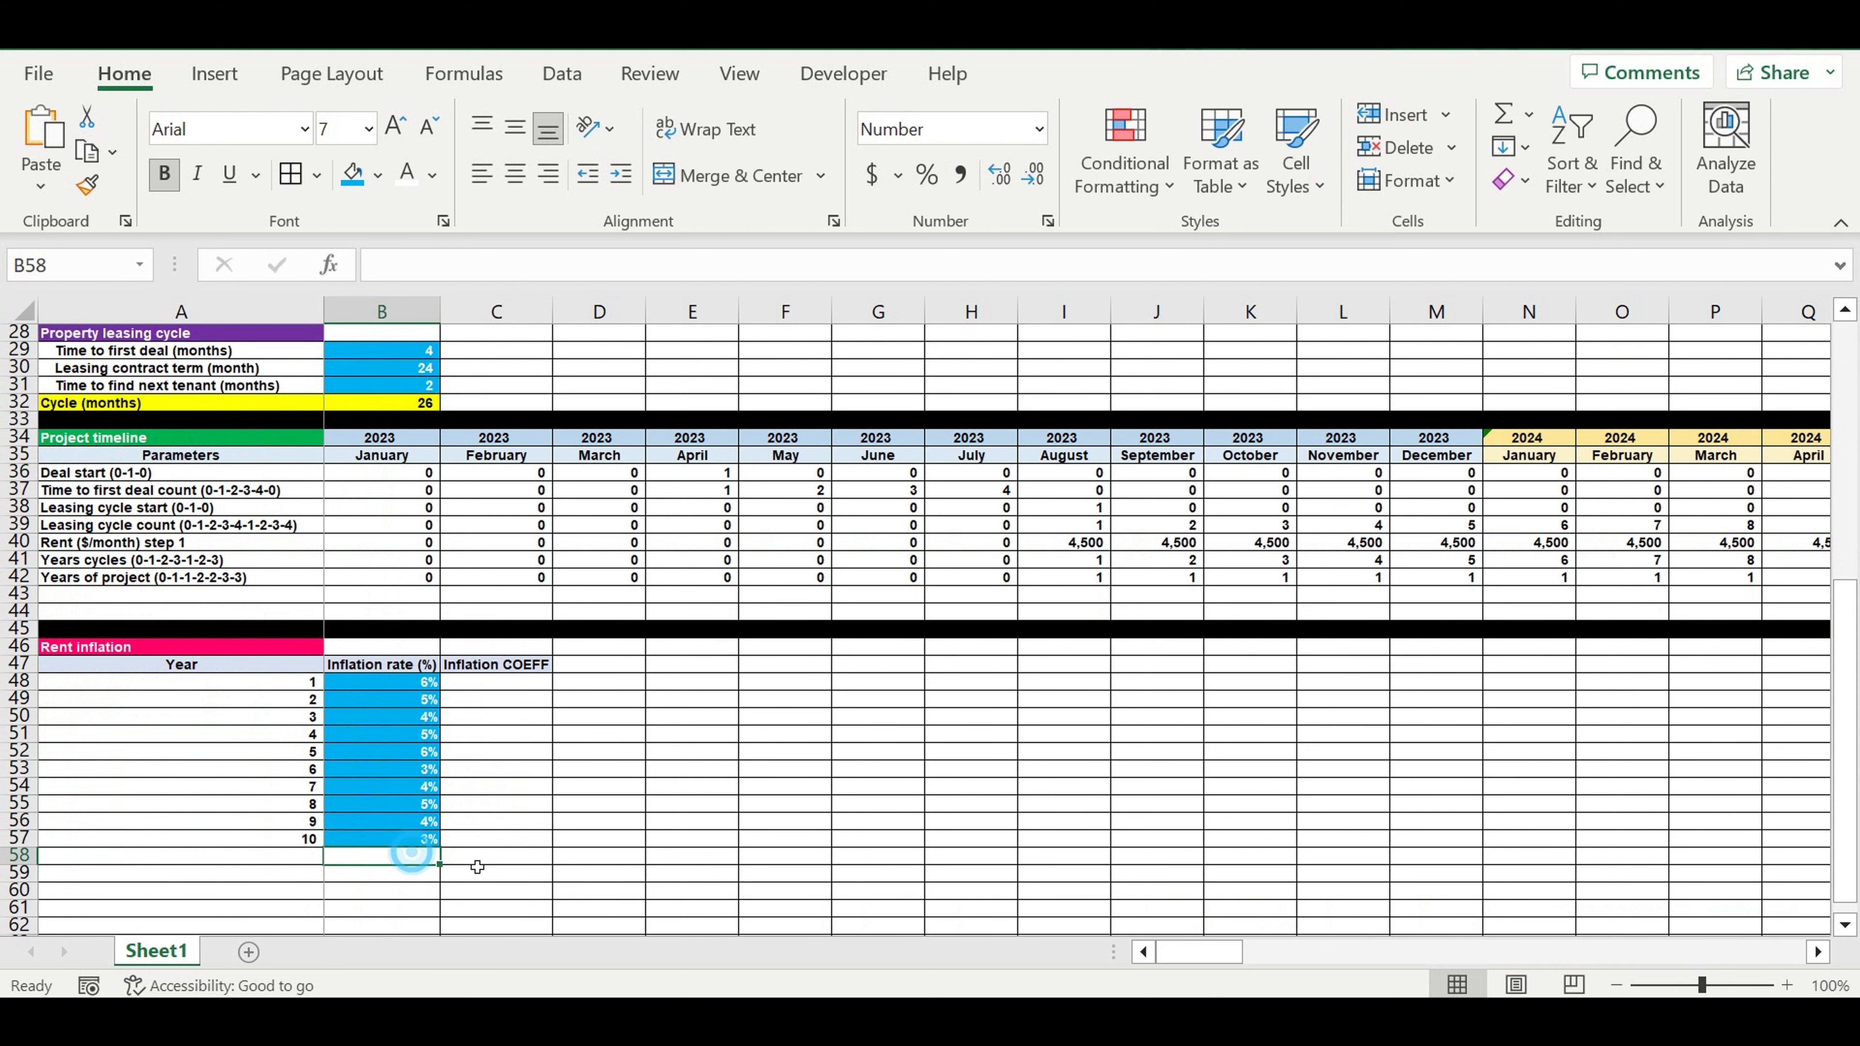
Step: Set the inflation coefficient cells C48:C57 to show two decimal places
click(482, 684)
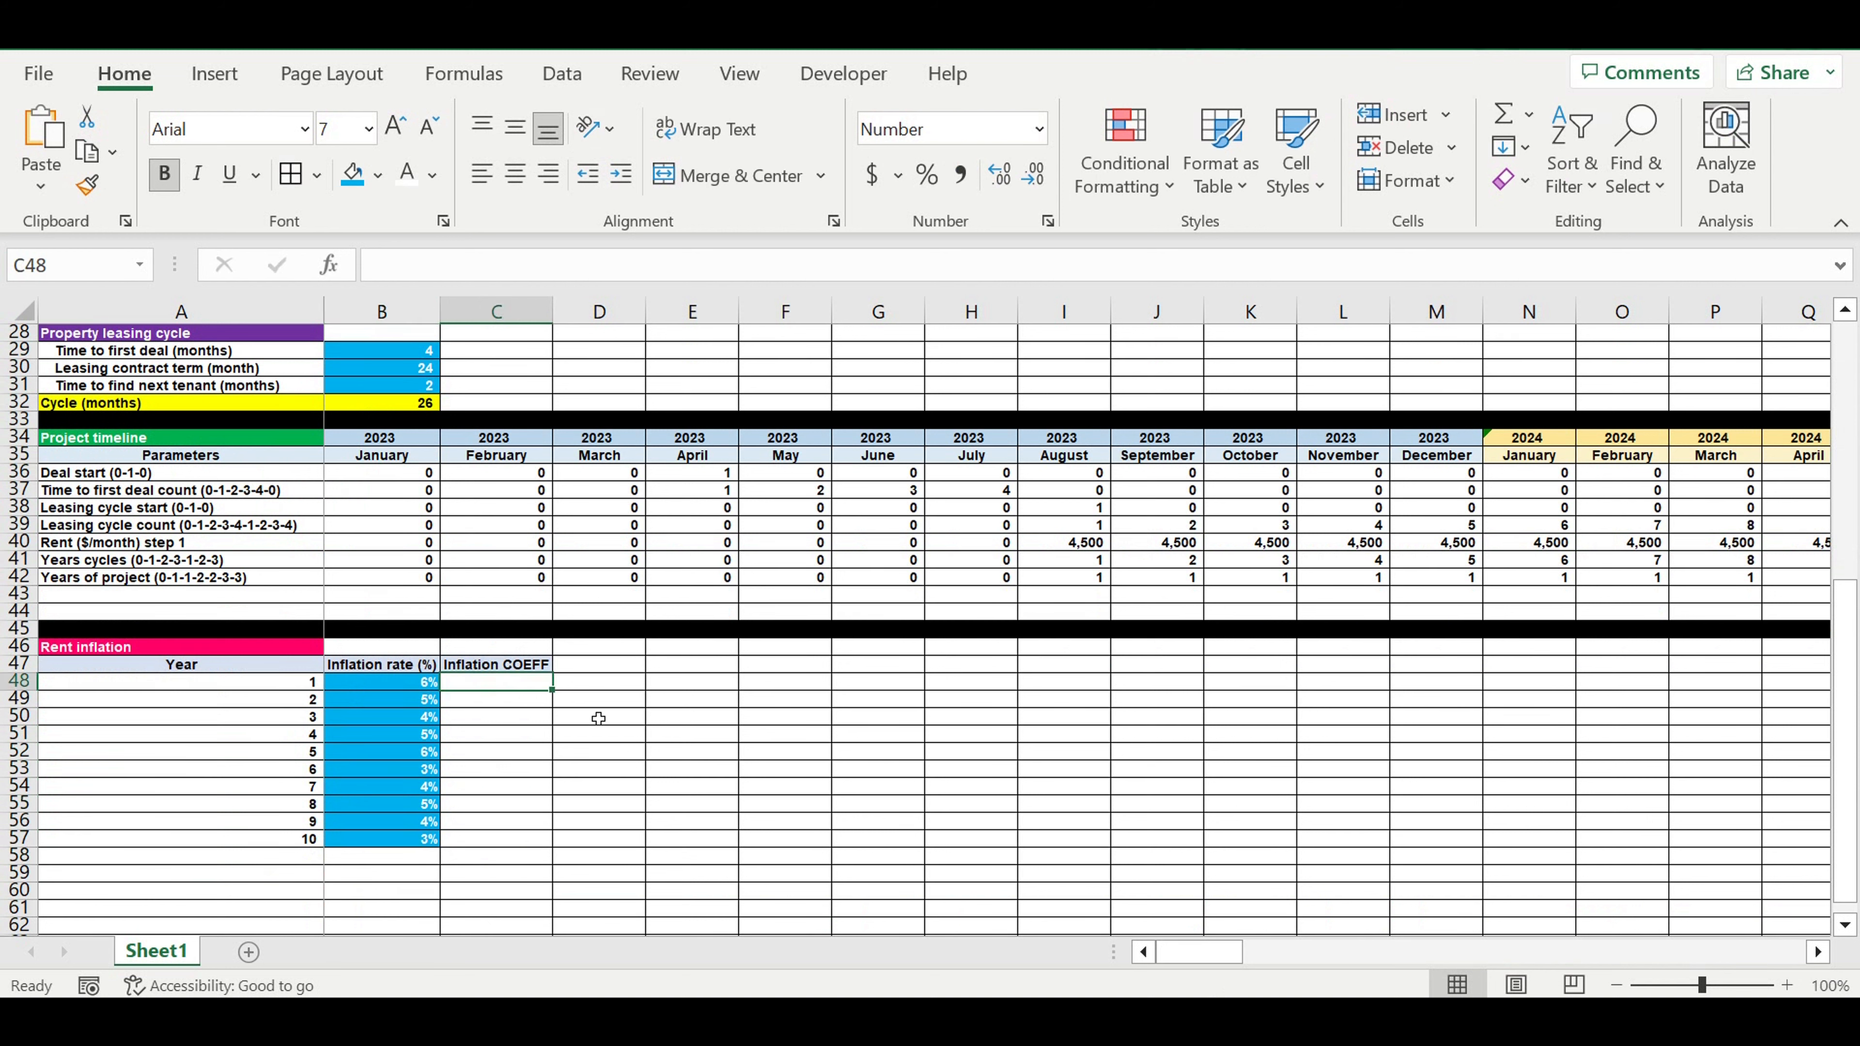
drag(494, 689, 497, 842)
click(998, 176)
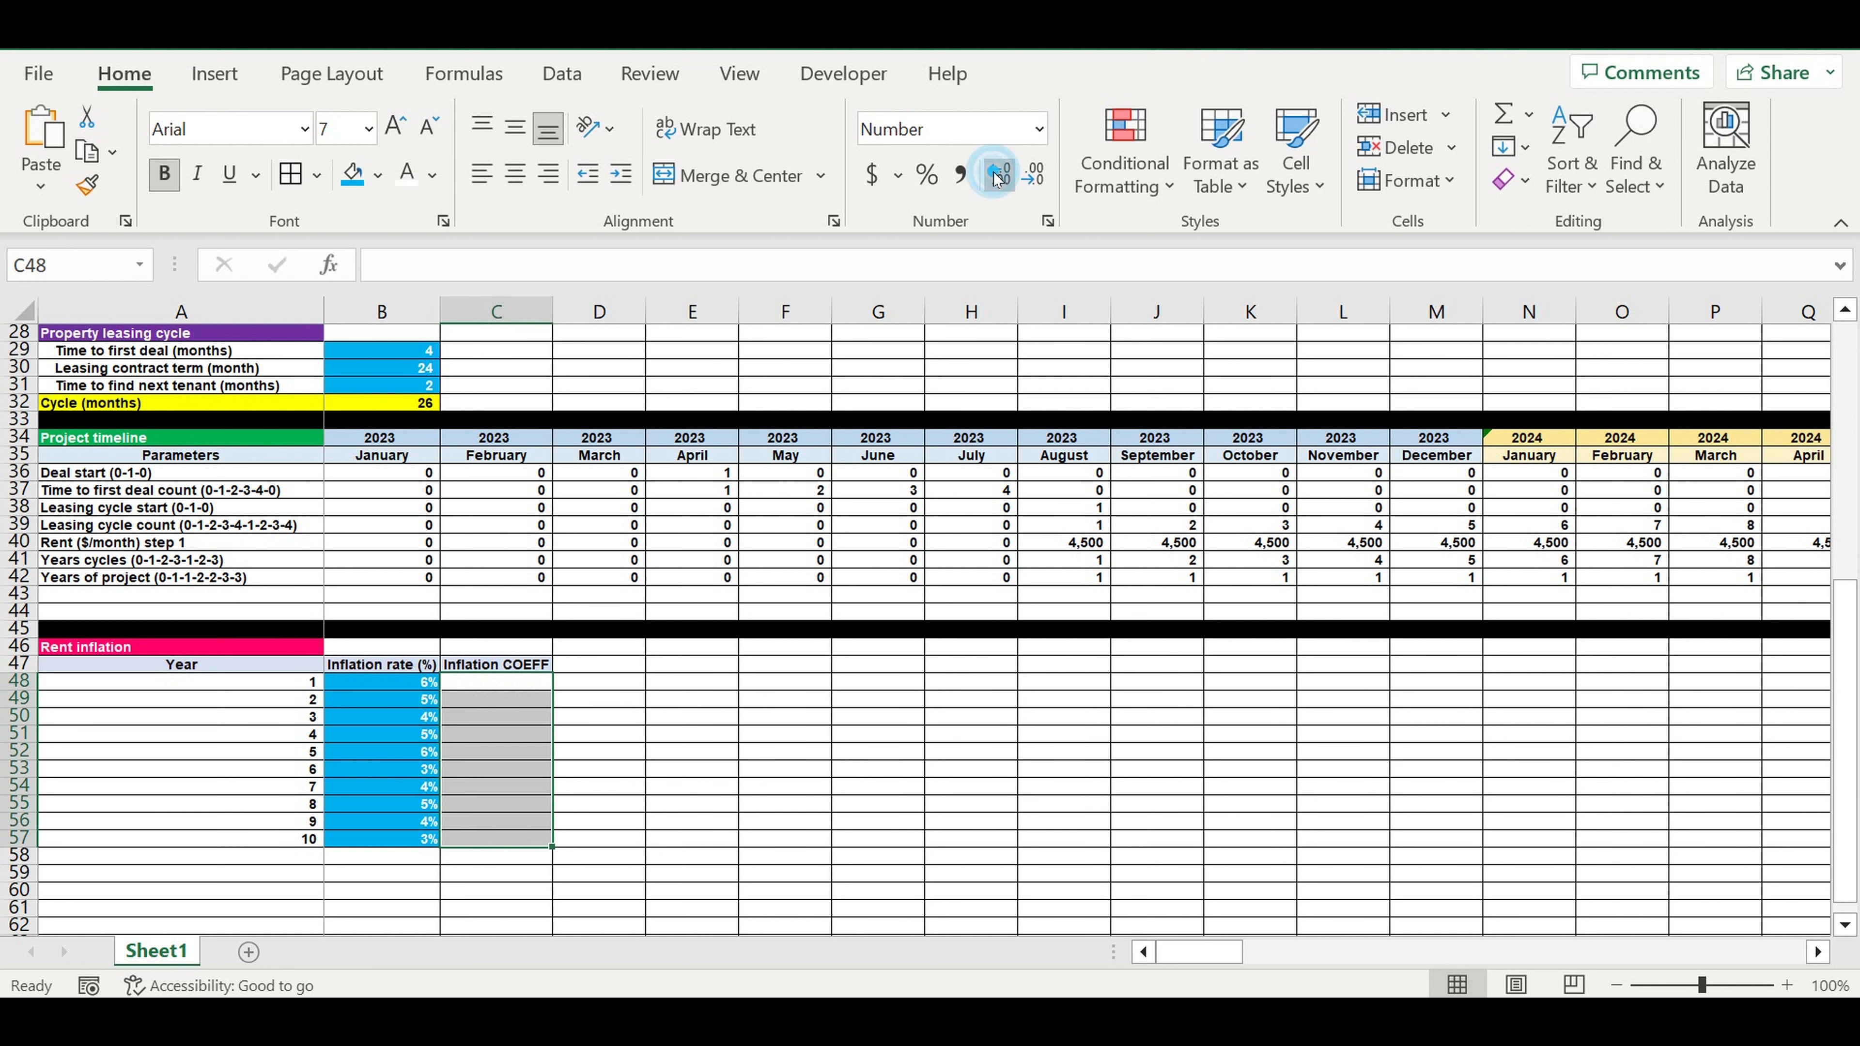
click(764, 734)
Step: Calculate the year 1 inflation coefficient in C48 with the formula =1*(1+B48)
click(515, 687)
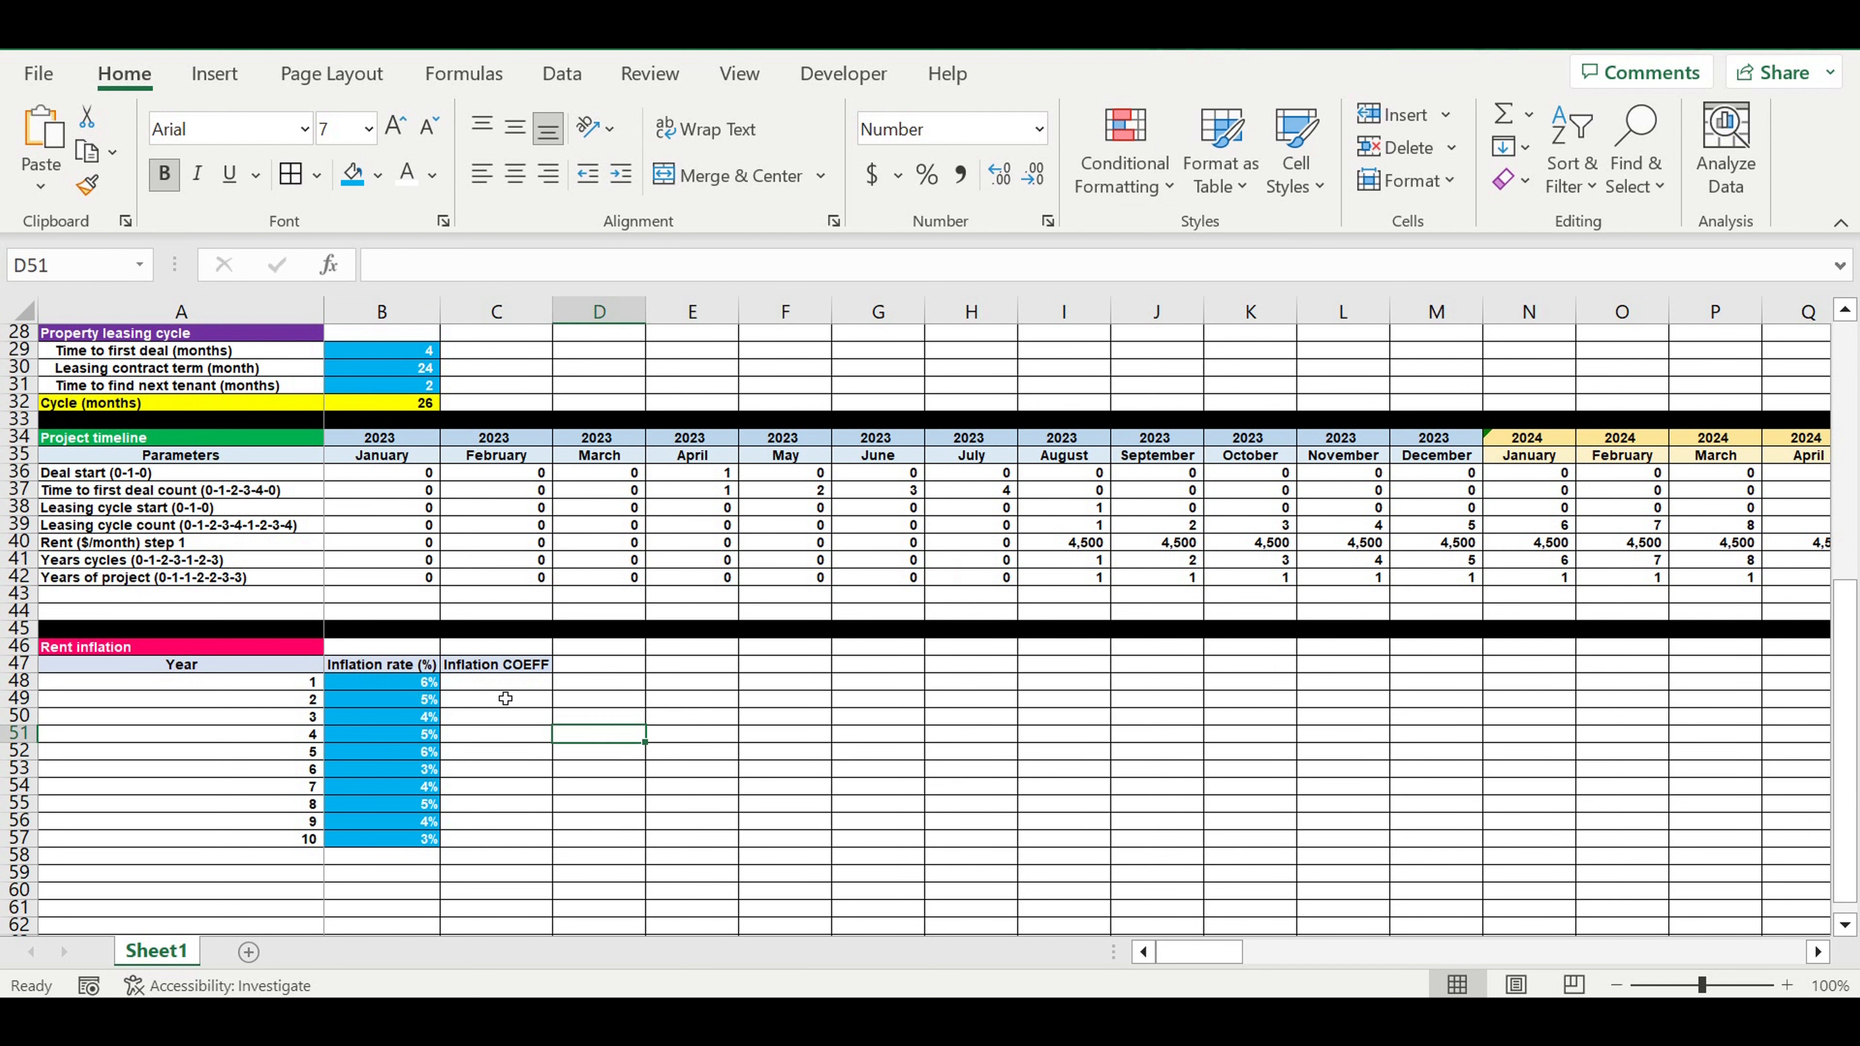
click(498, 680)
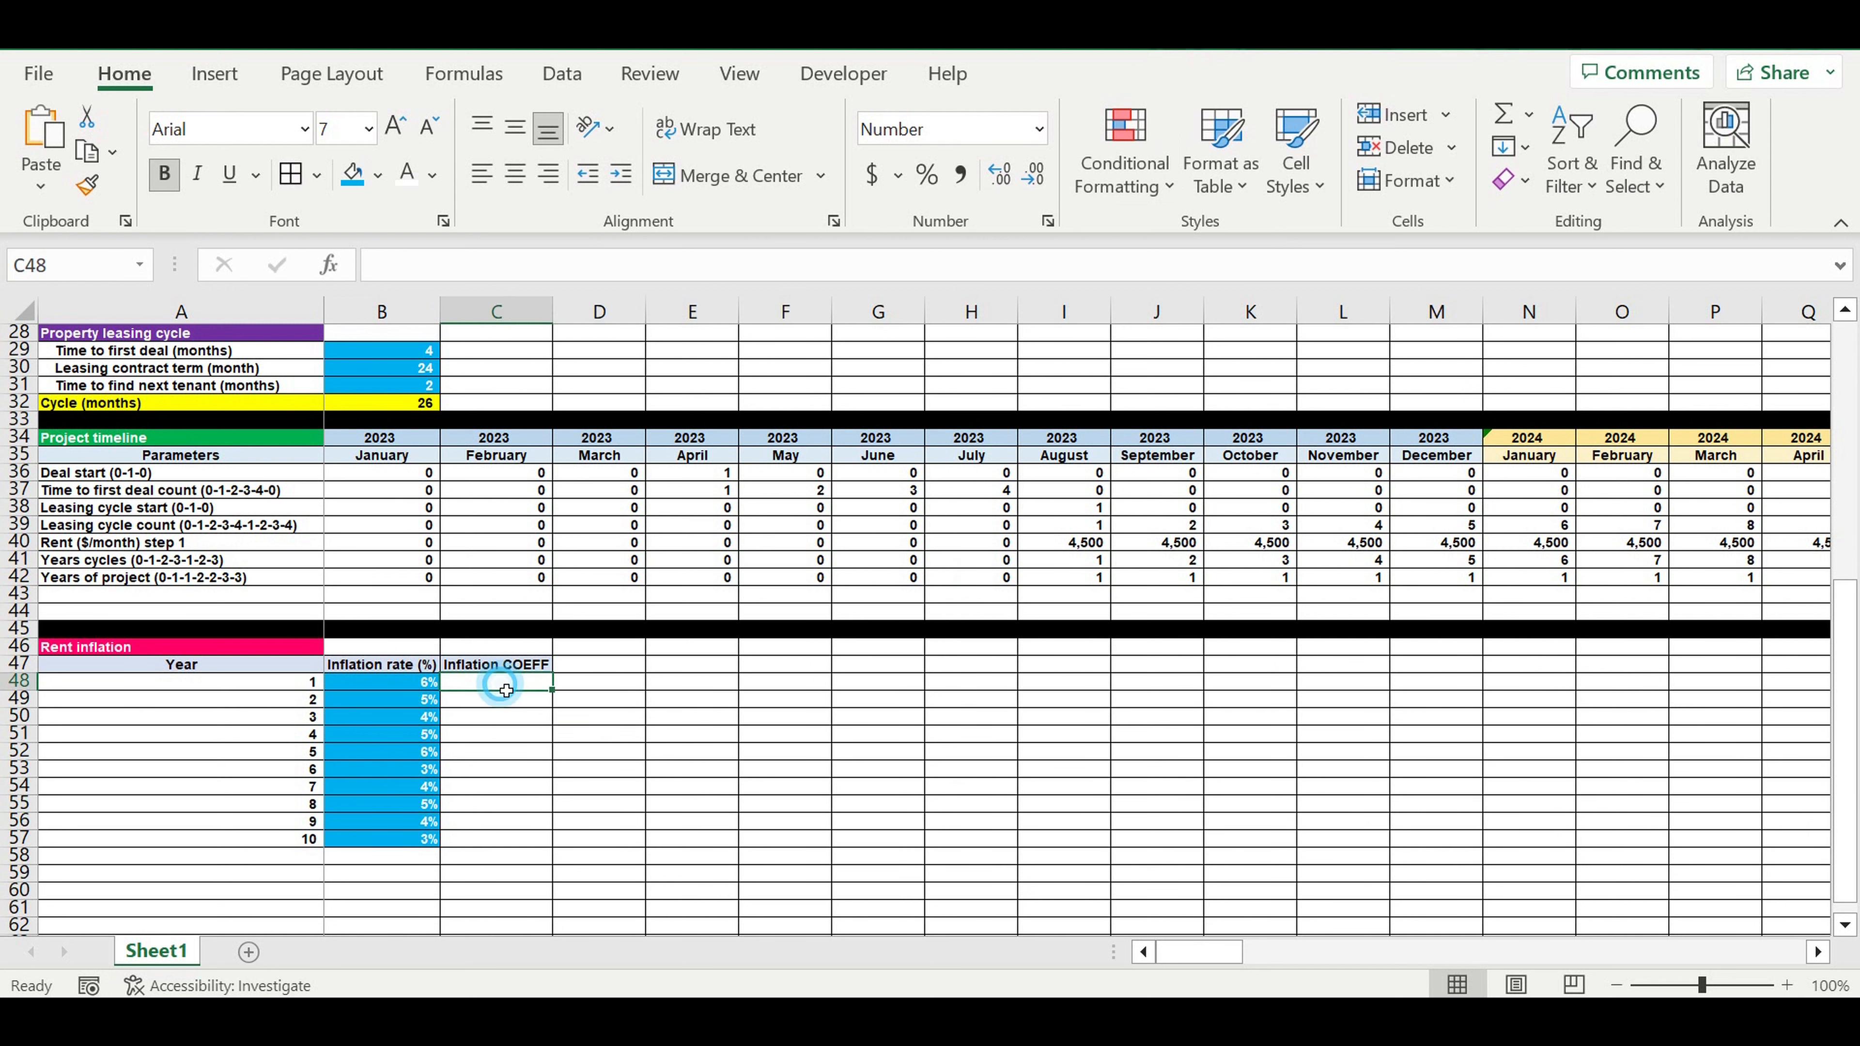
text(=1*(1)
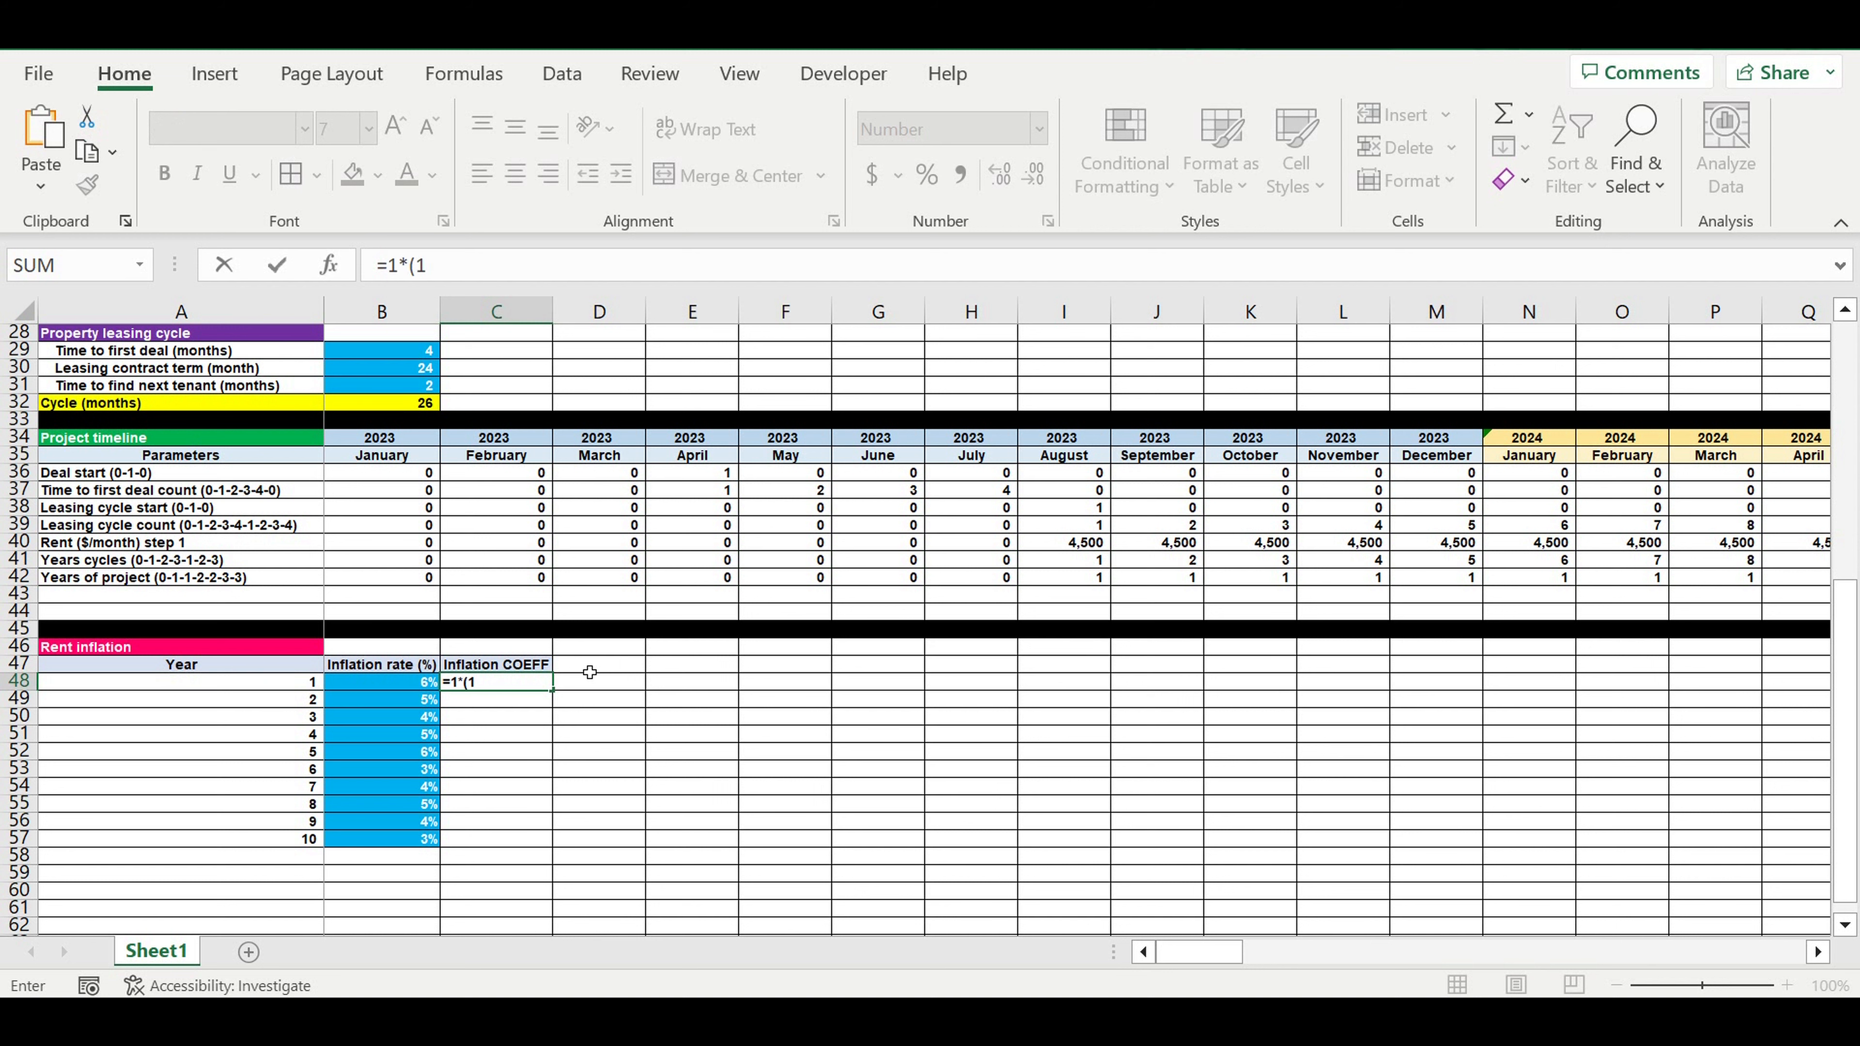
text(+)
click(398, 685)
text())
key(Return)
click(517, 688)
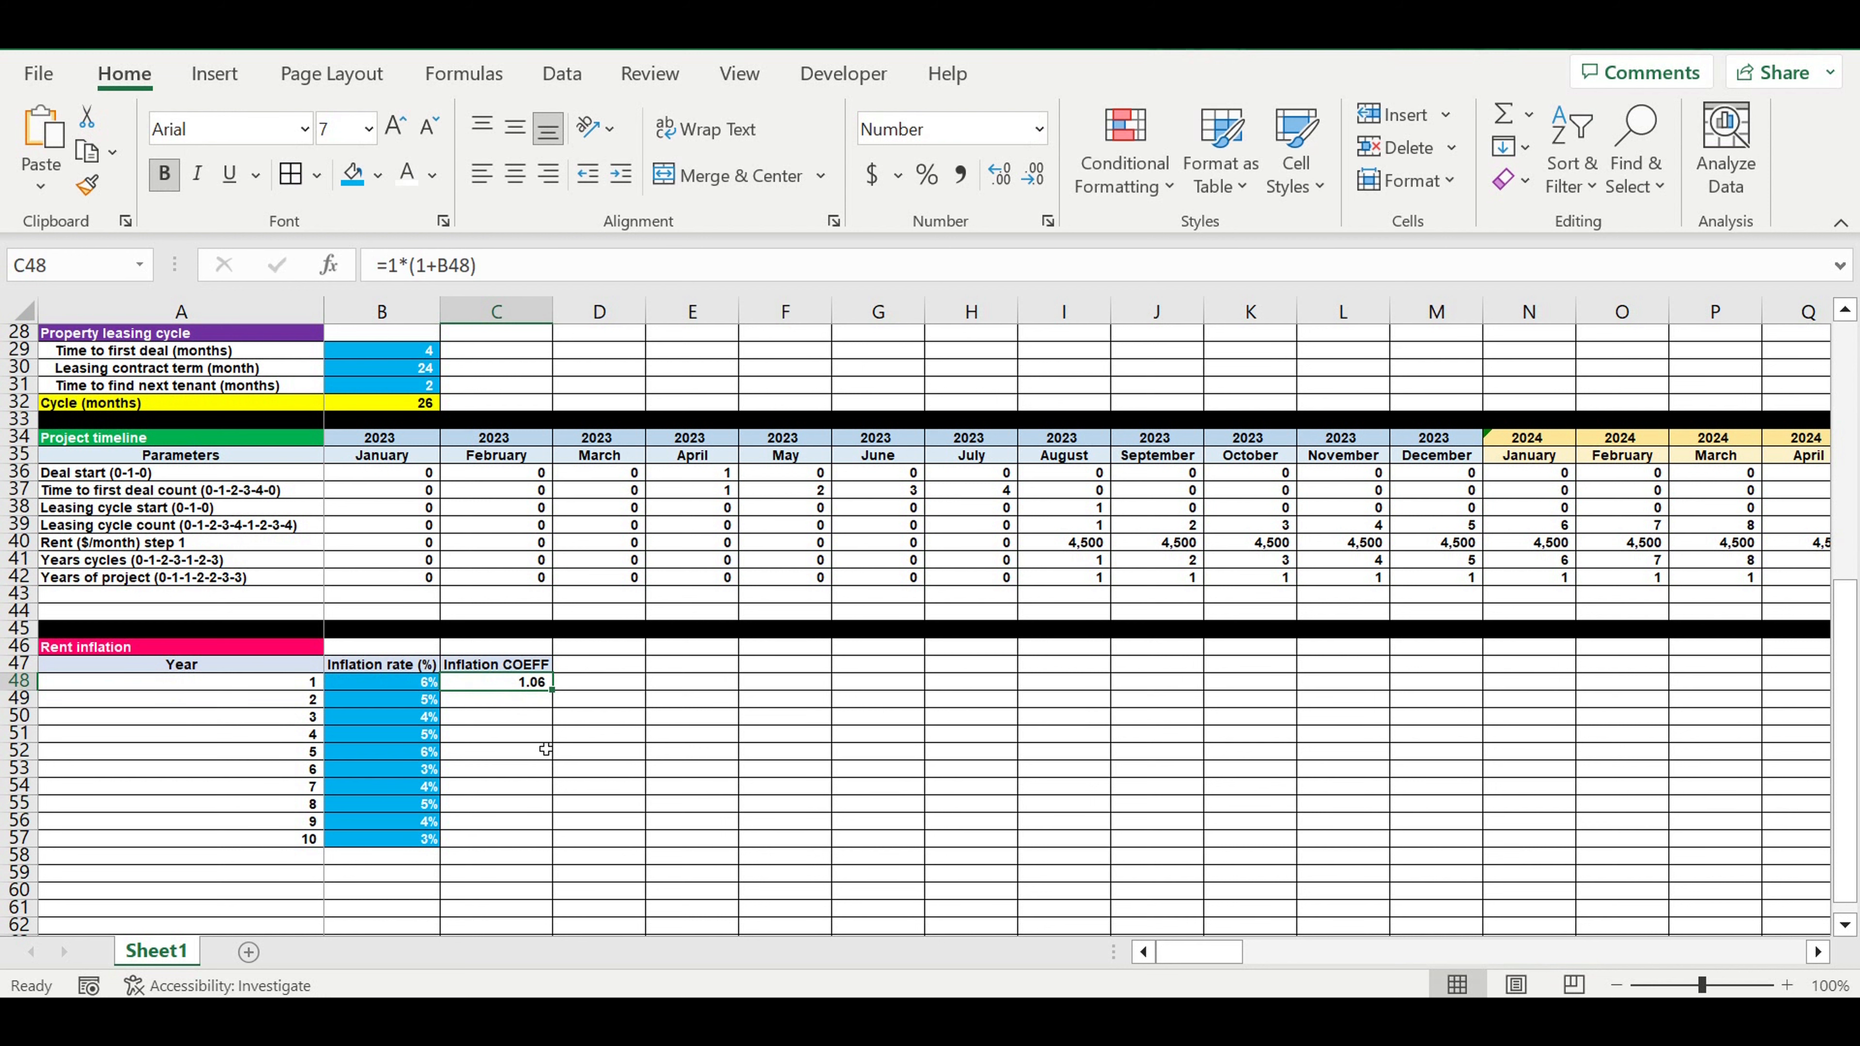
Step: Calculate the year 2 inflation coefficient in C49 with the formula =C48*(1+B49)
drag(552, 689, 552, 706)
click(552, 705)
text(=)
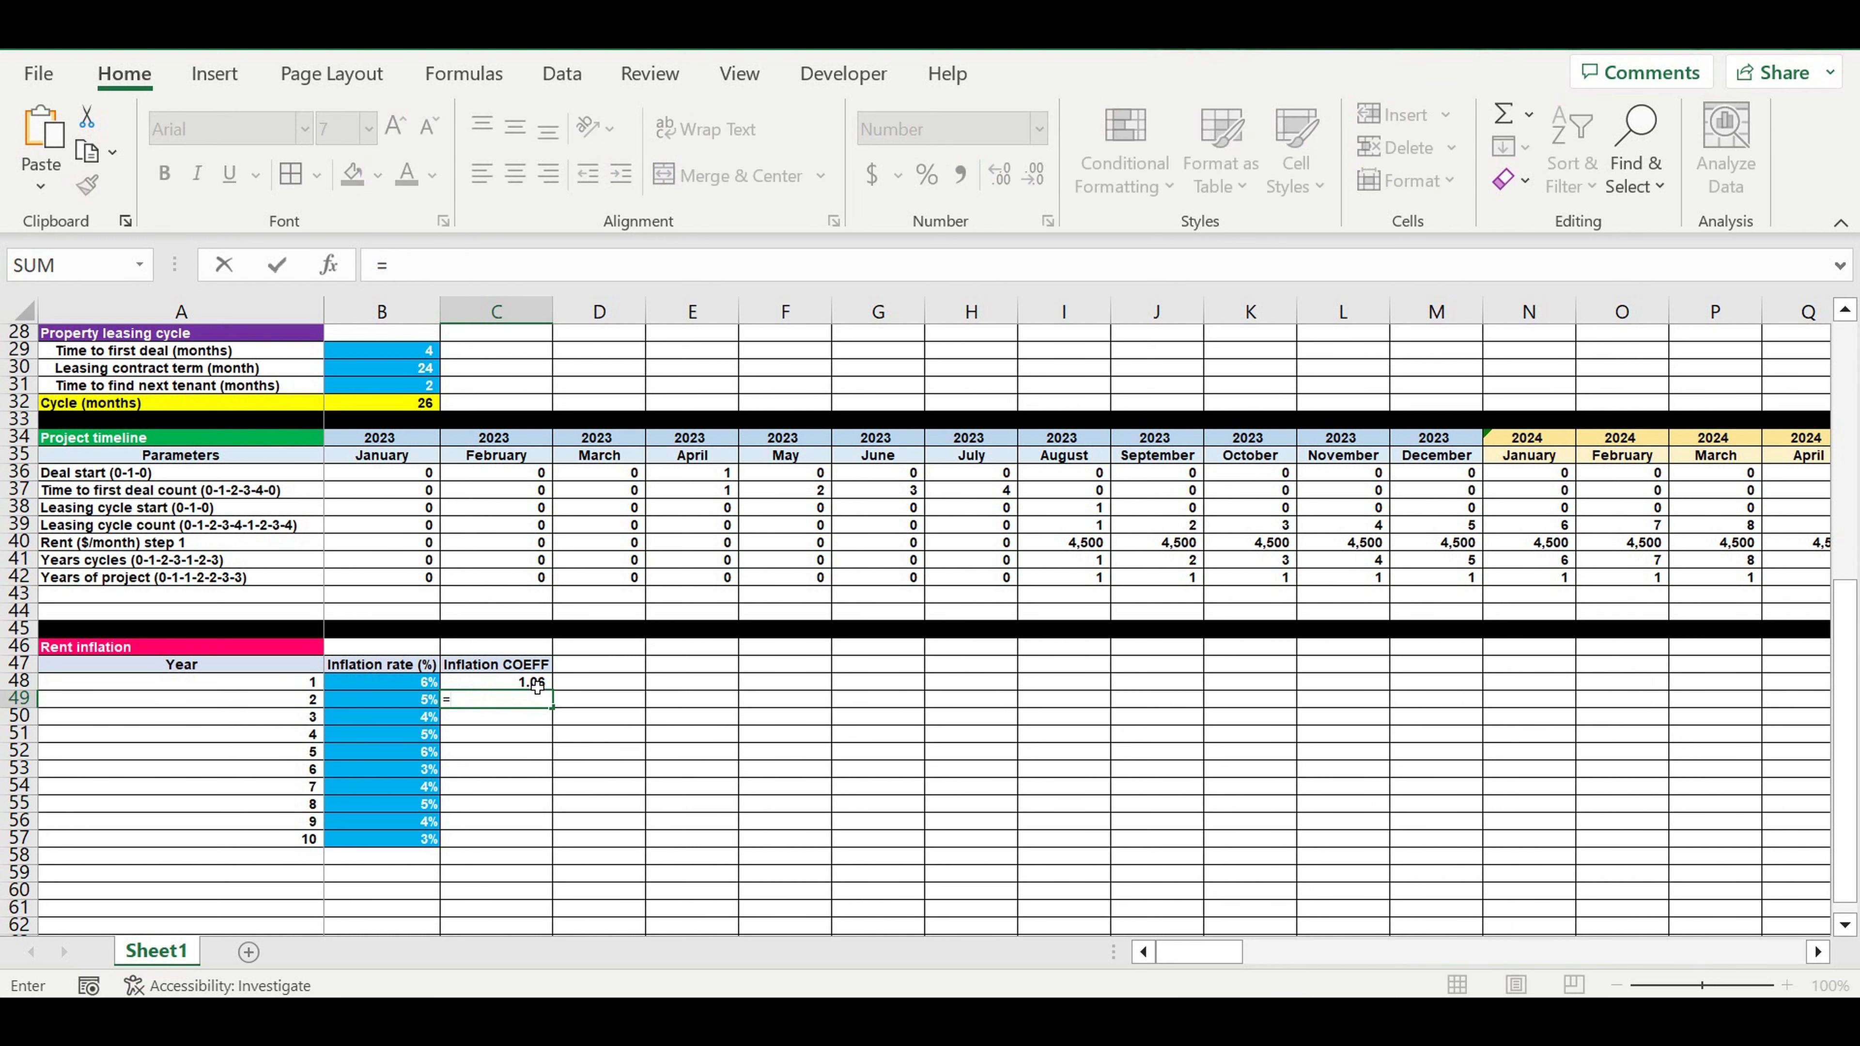
click(536, 685)
text(*)
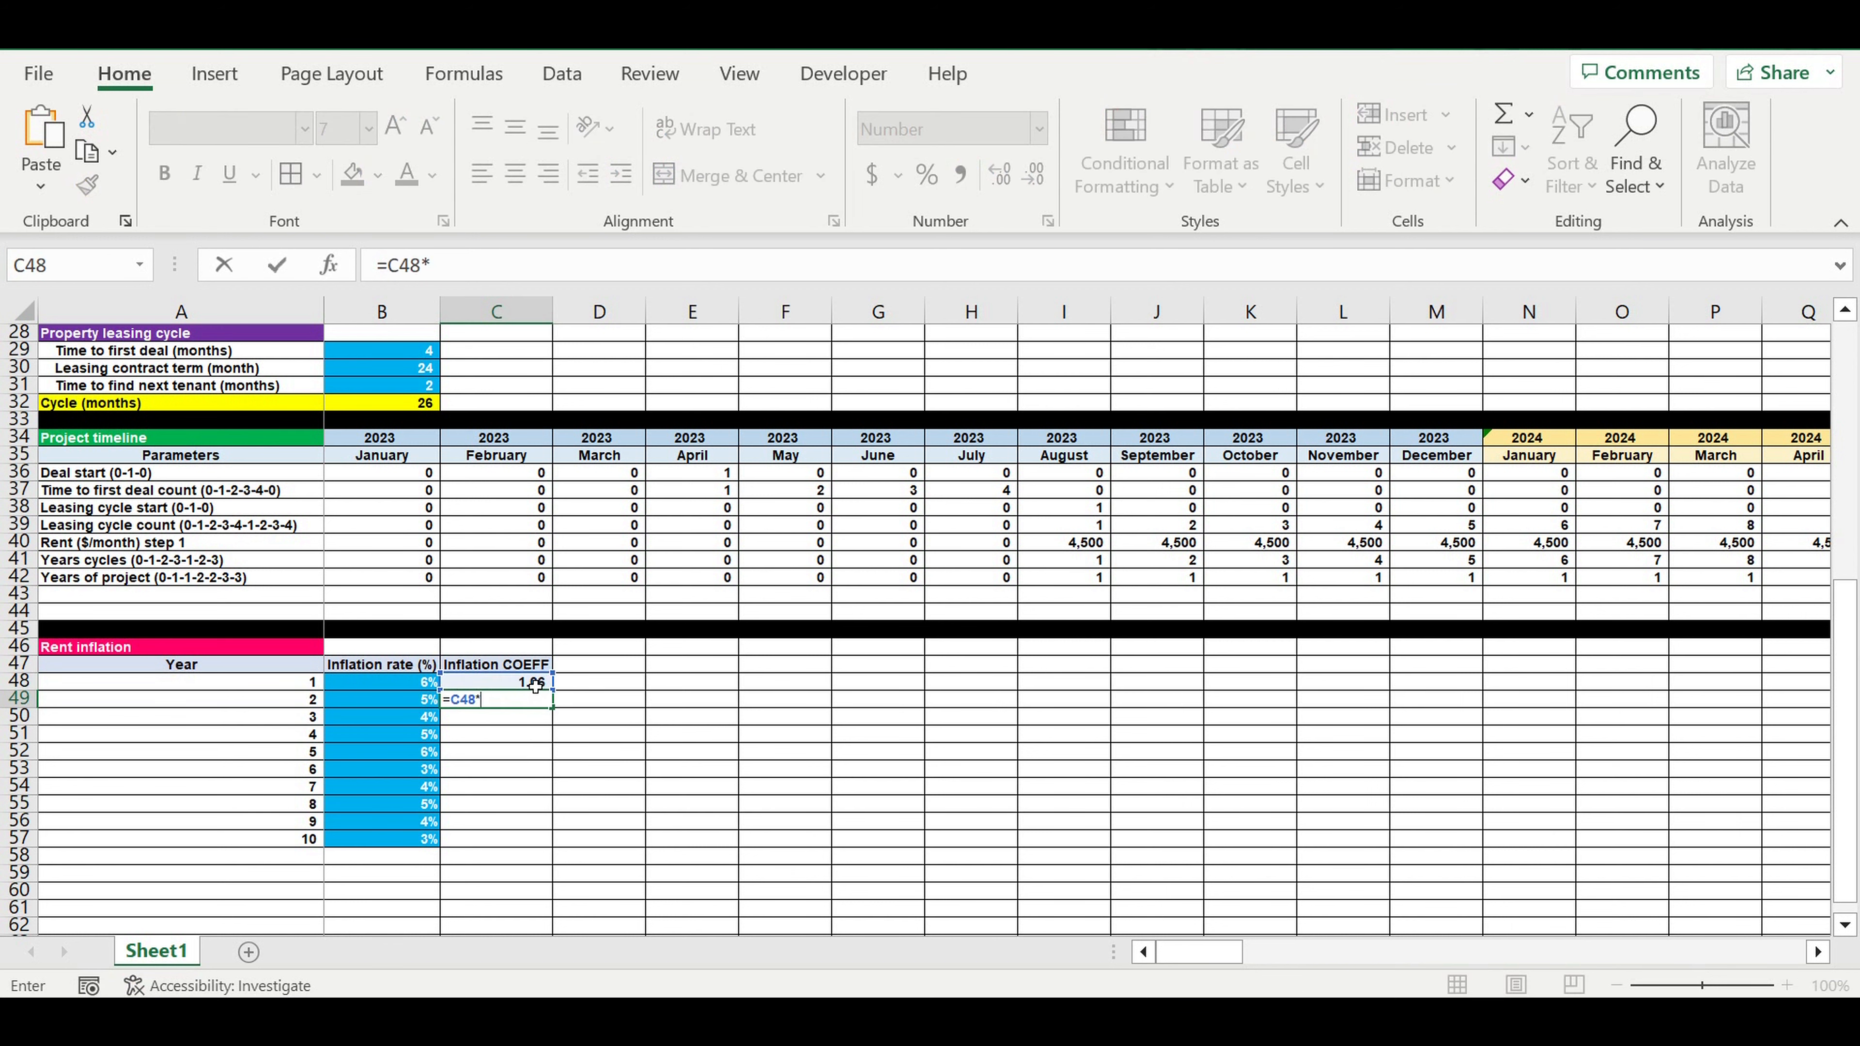
text((1+)
click(417, 704)
text())
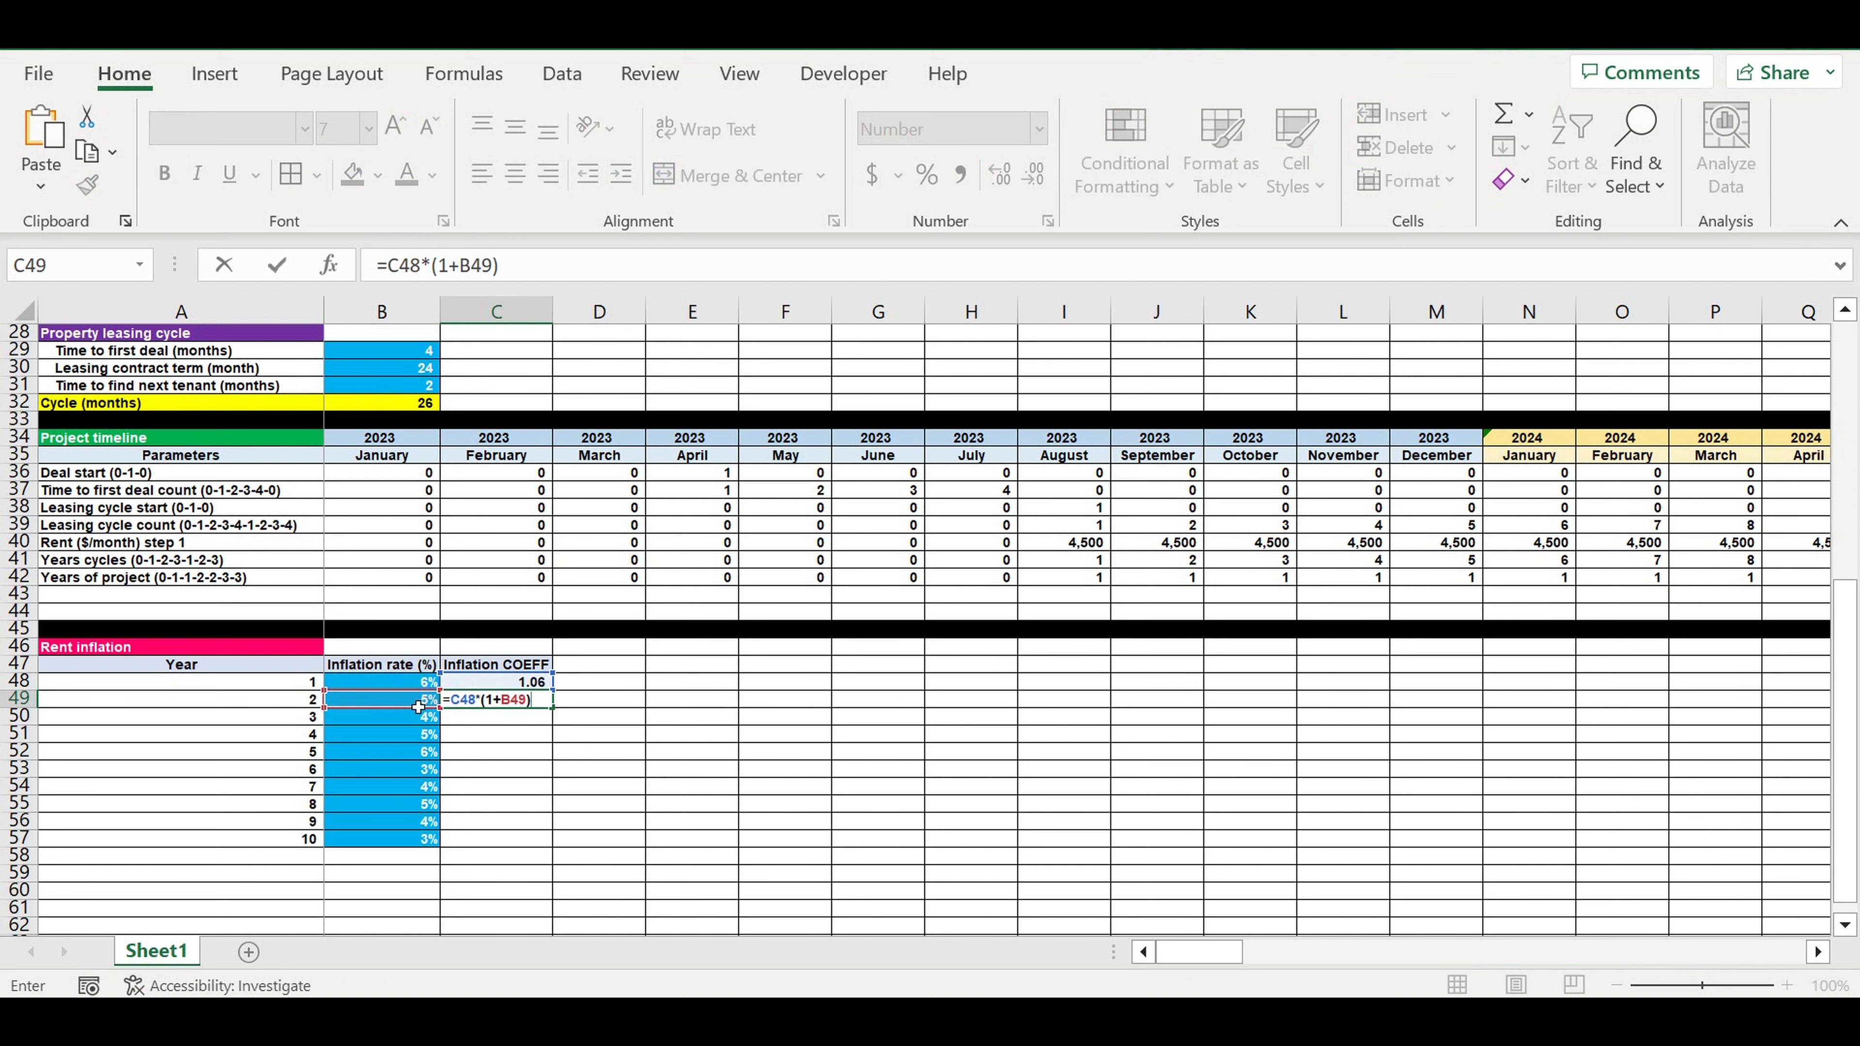
key(Return)
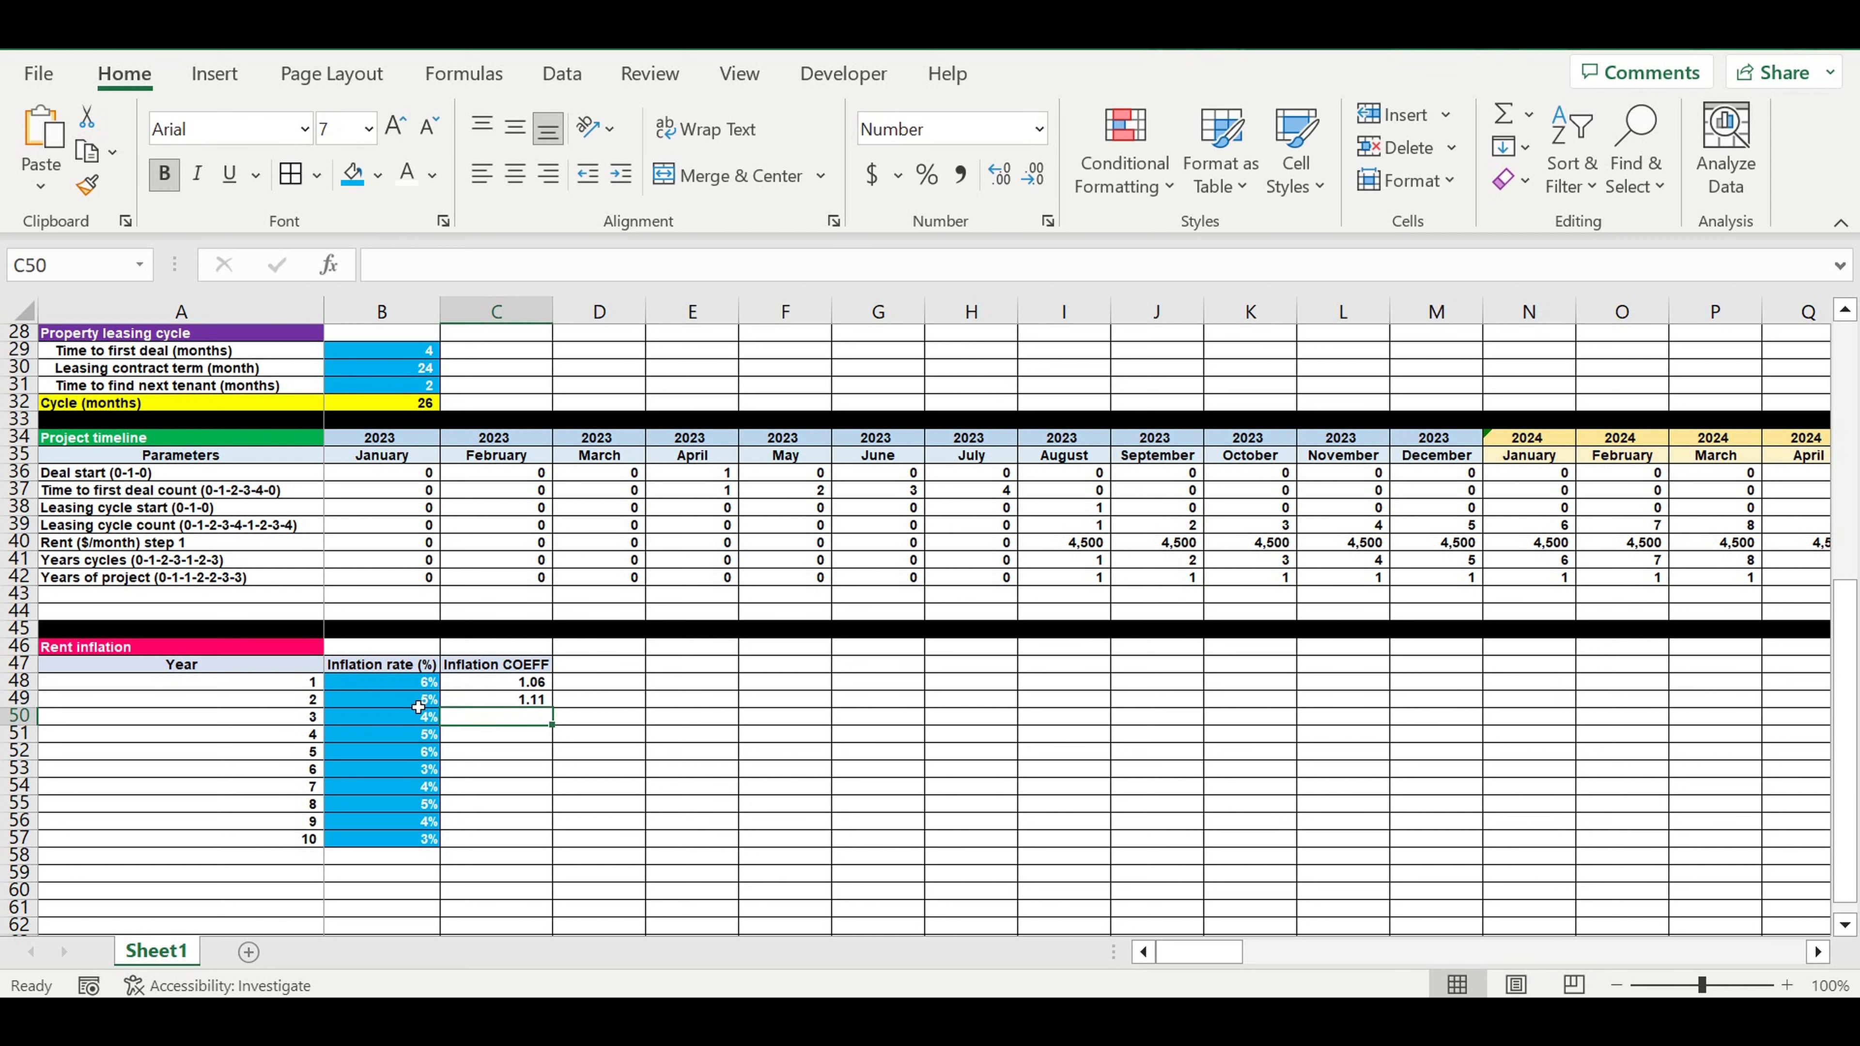
Step: Fill the cumulative inflation coefficient formula from C49 down to C57, then review the coefficients in C48:C57
click(526, 699)
drag(552, 707, 544, 852)
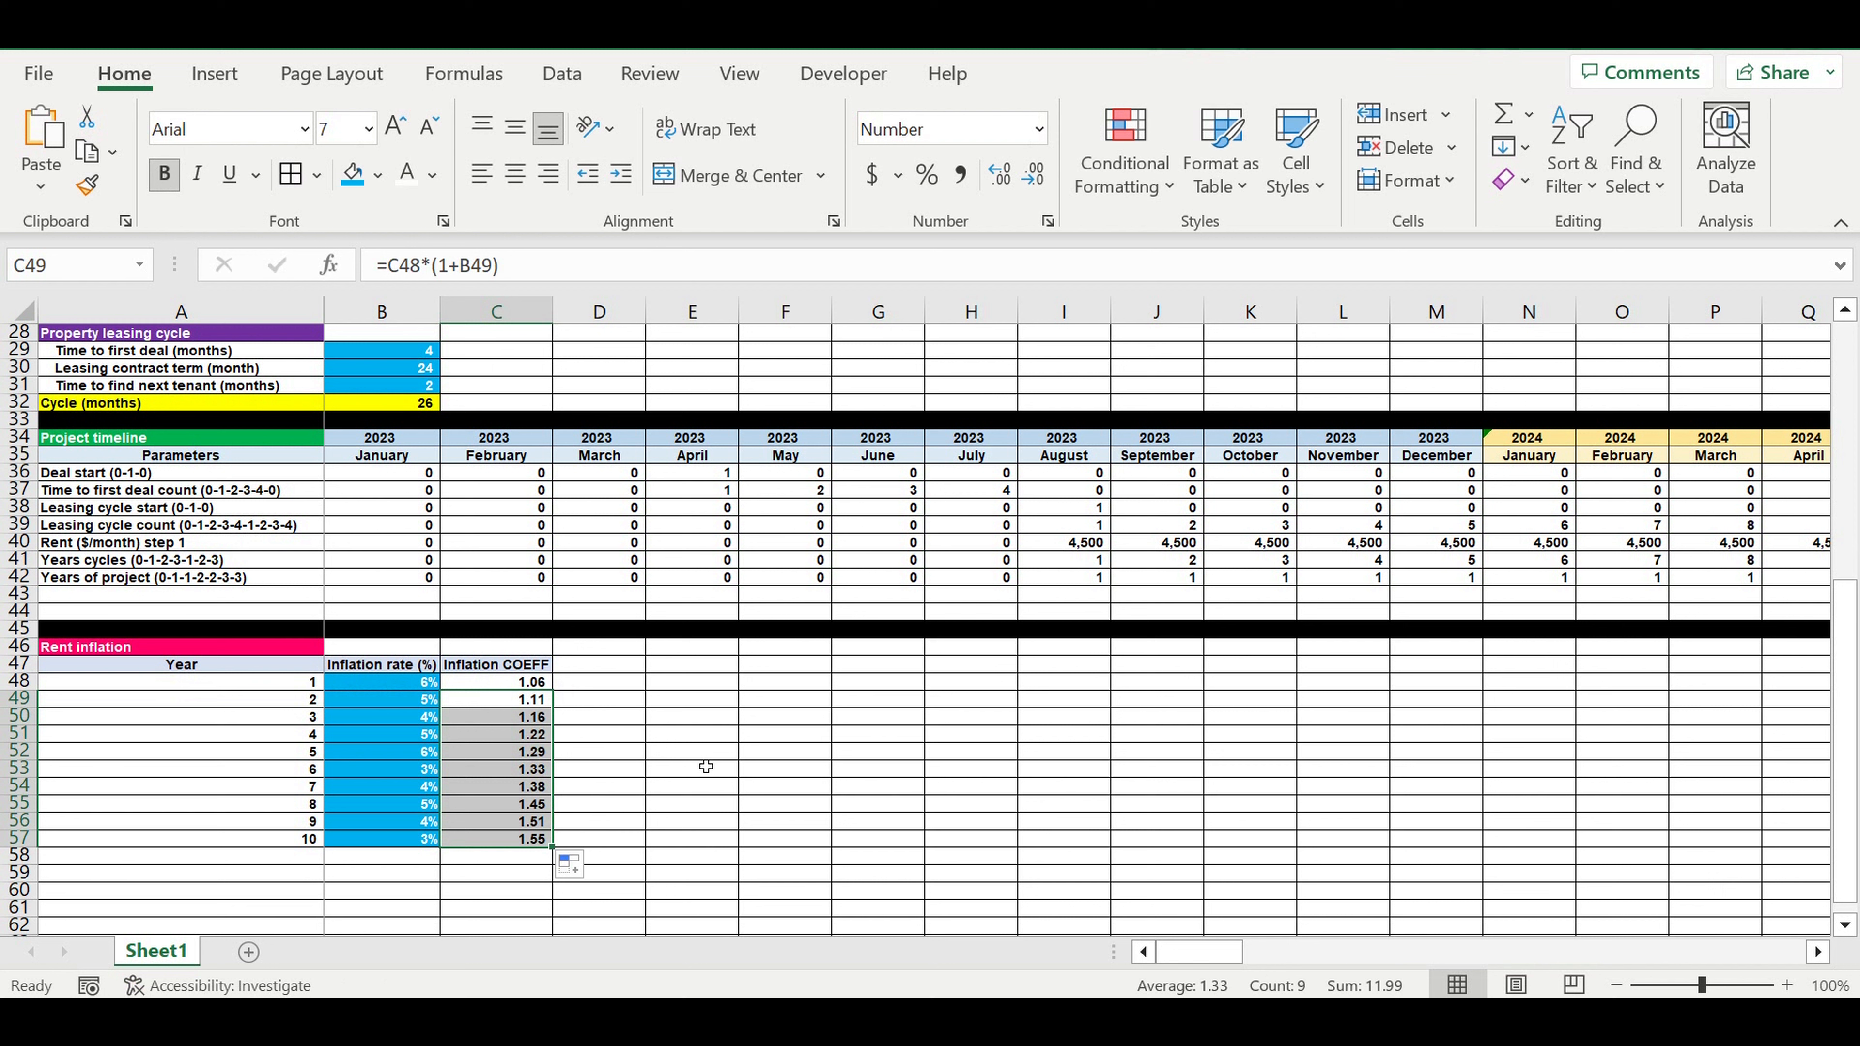
click(705, 767)
drag(528, 683, 532, 841)
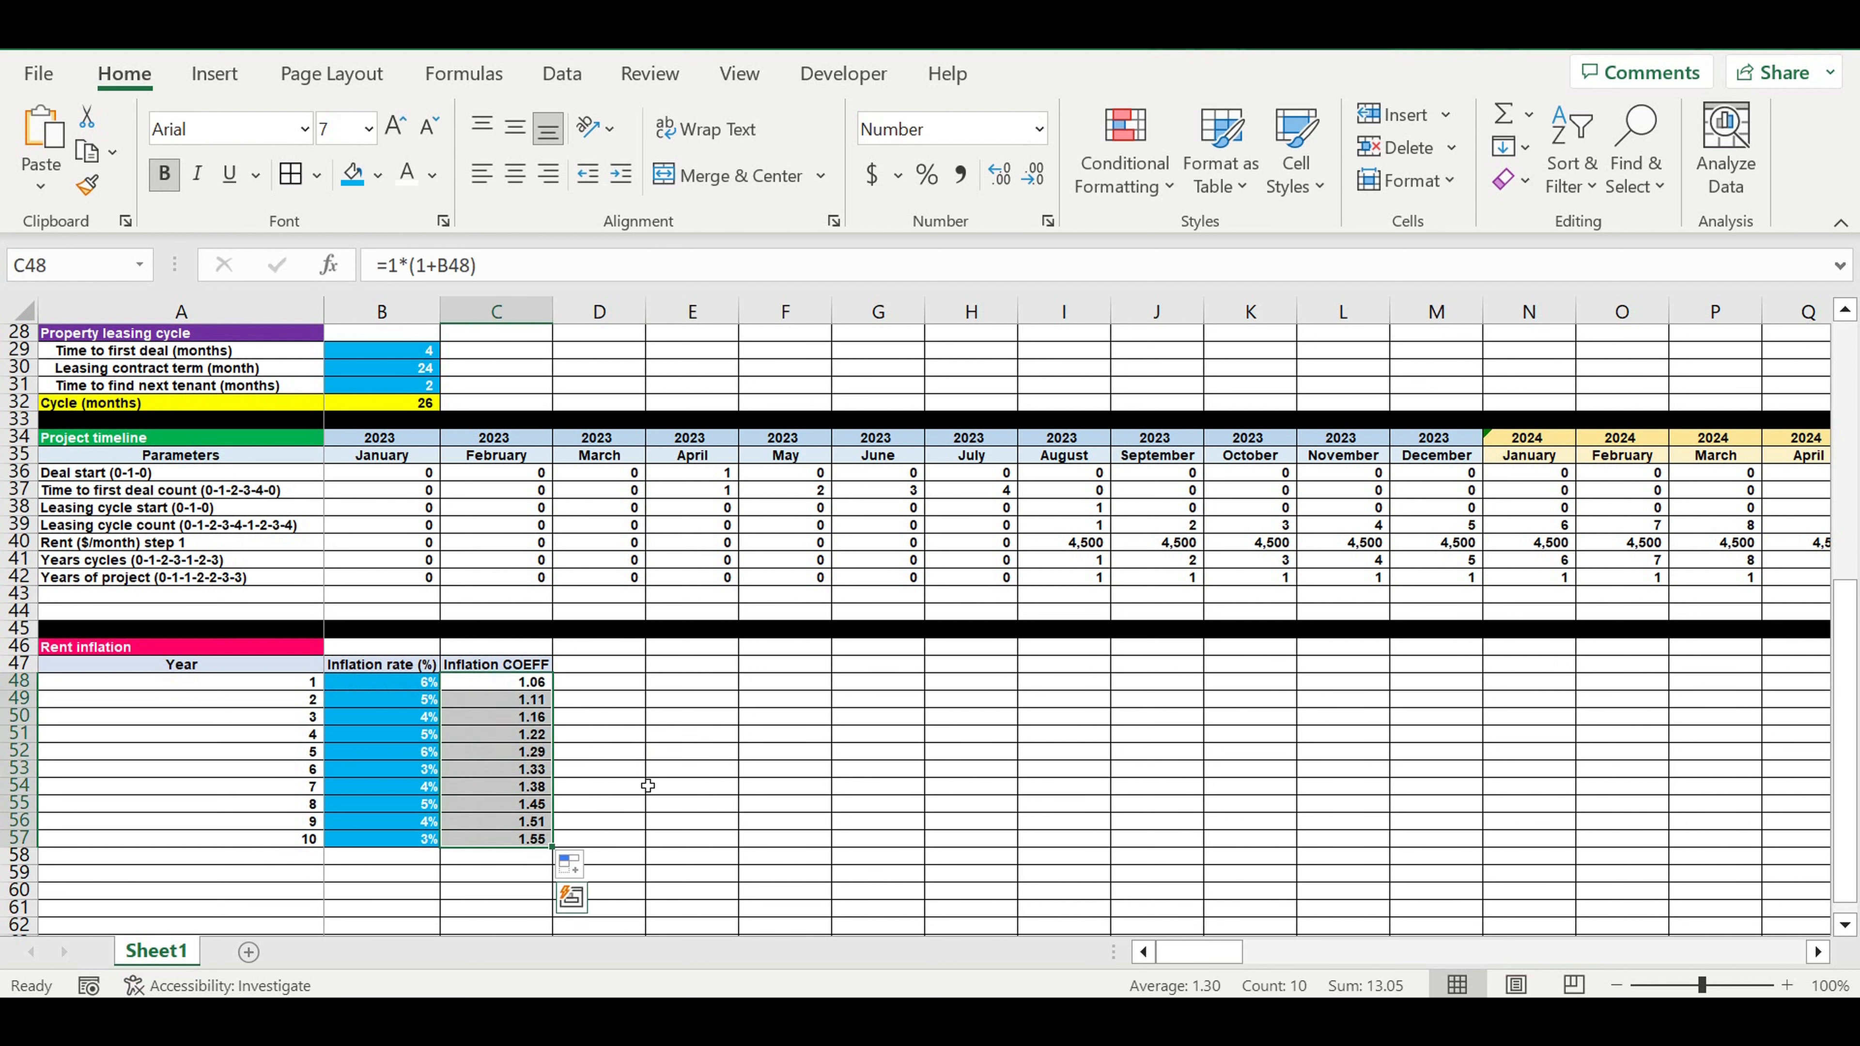
click(645, 786)
click(669, 752)
drag(526, 690, 529, 839)
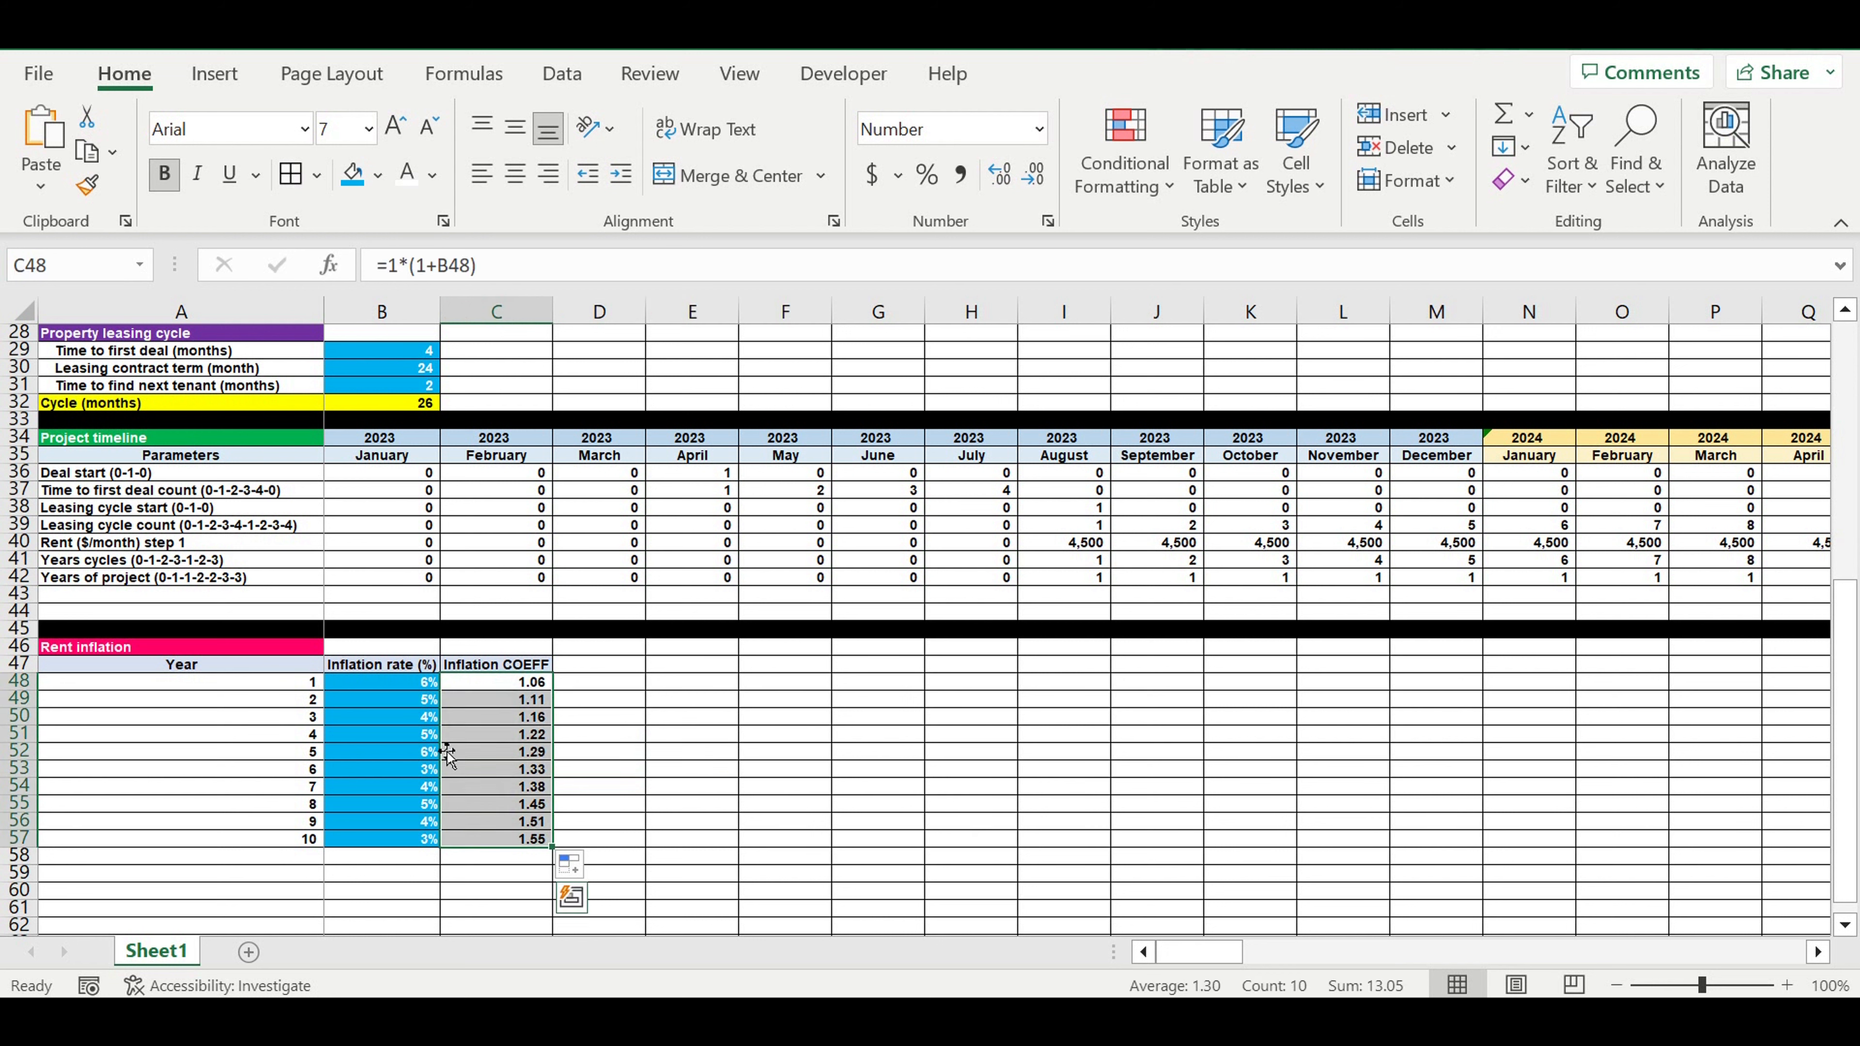
Step: Set the year 1 inflation rate in B48 to 0%
click(395, 691)
text(0)
key(Return)
click(703, 751)
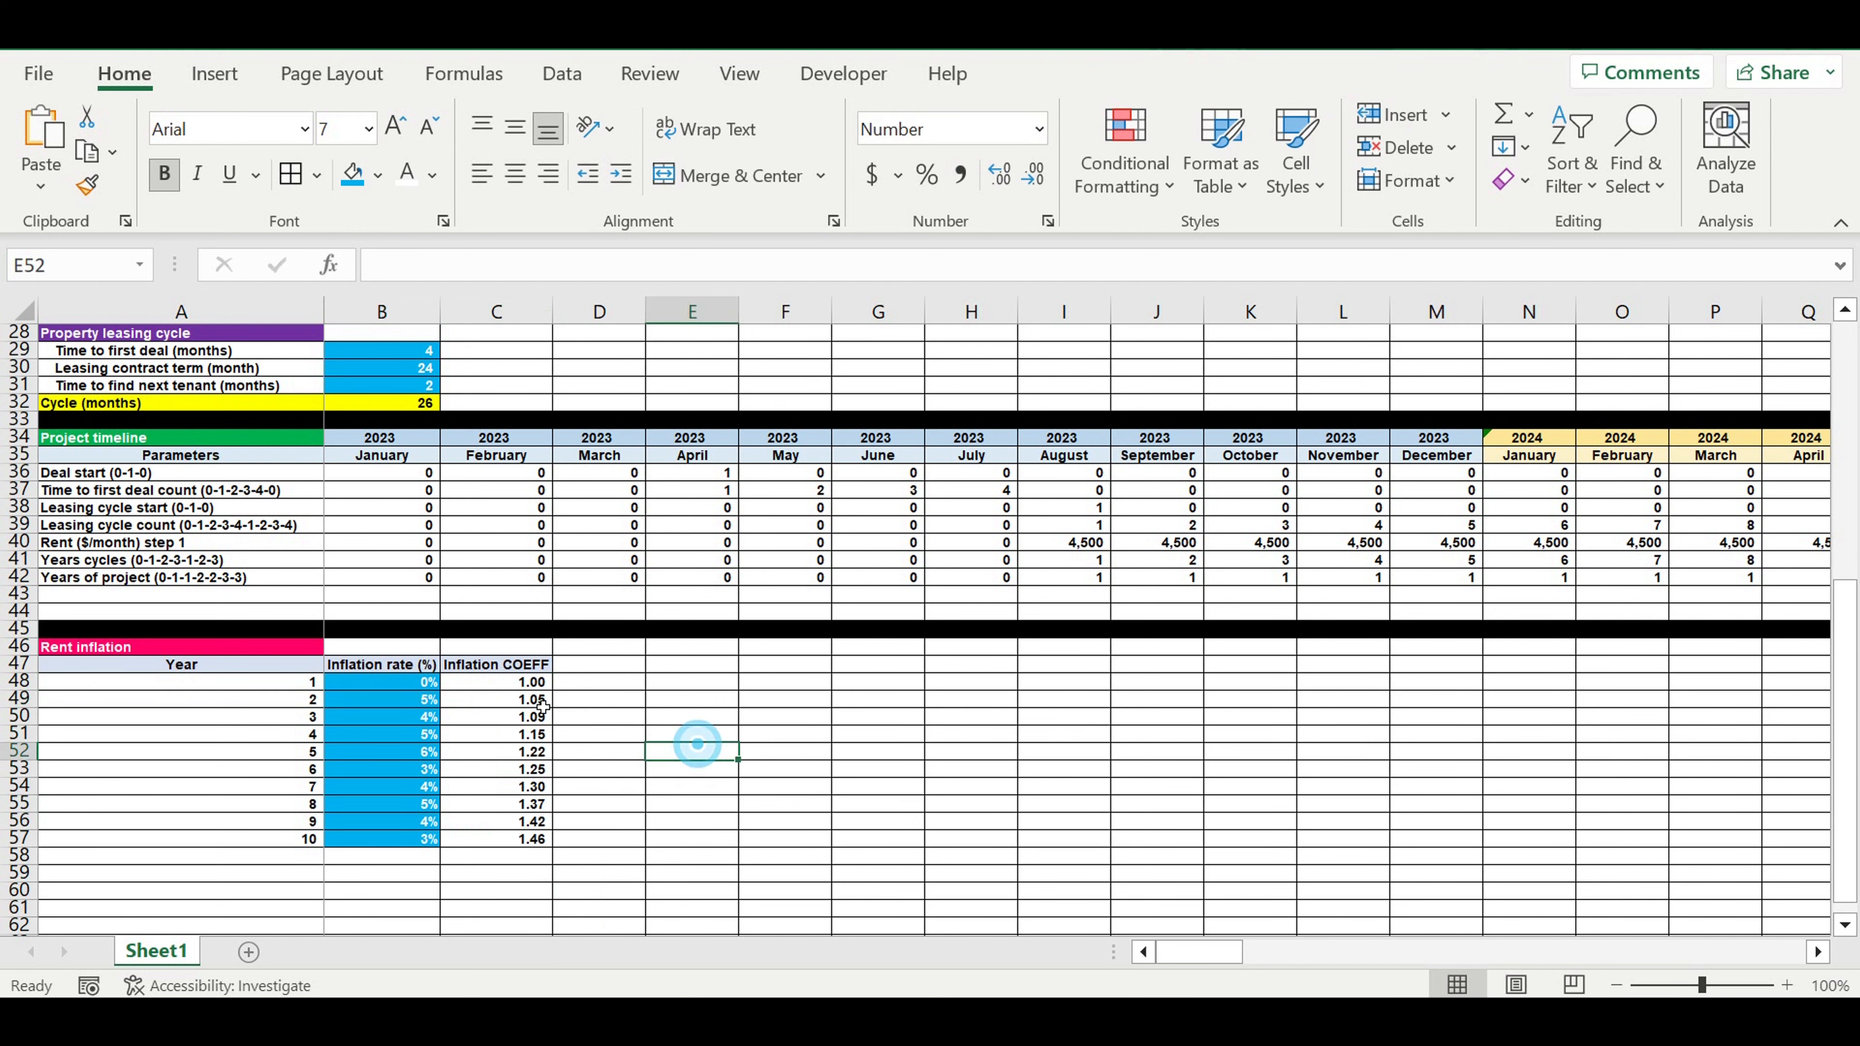
click(388, 686)
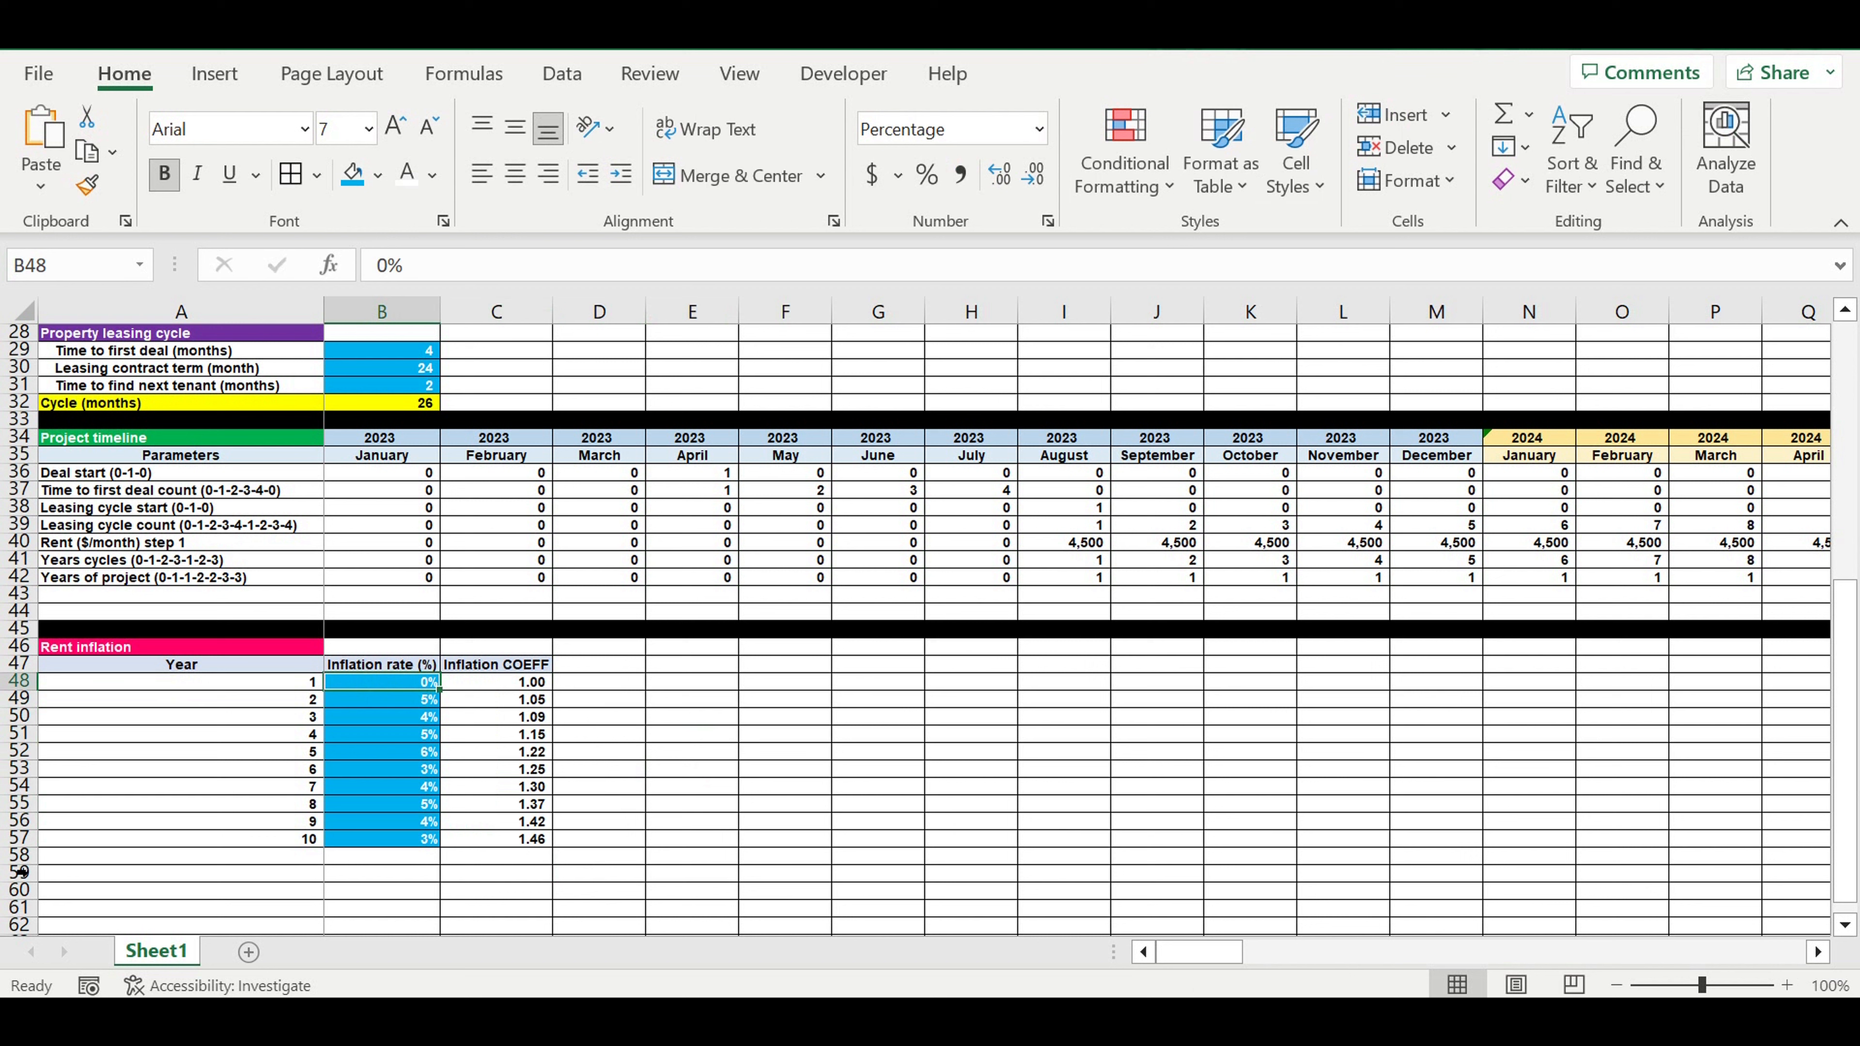
Step: Fill the entire row 58 with black as a divider below the rent inflation table
click(20, 856)
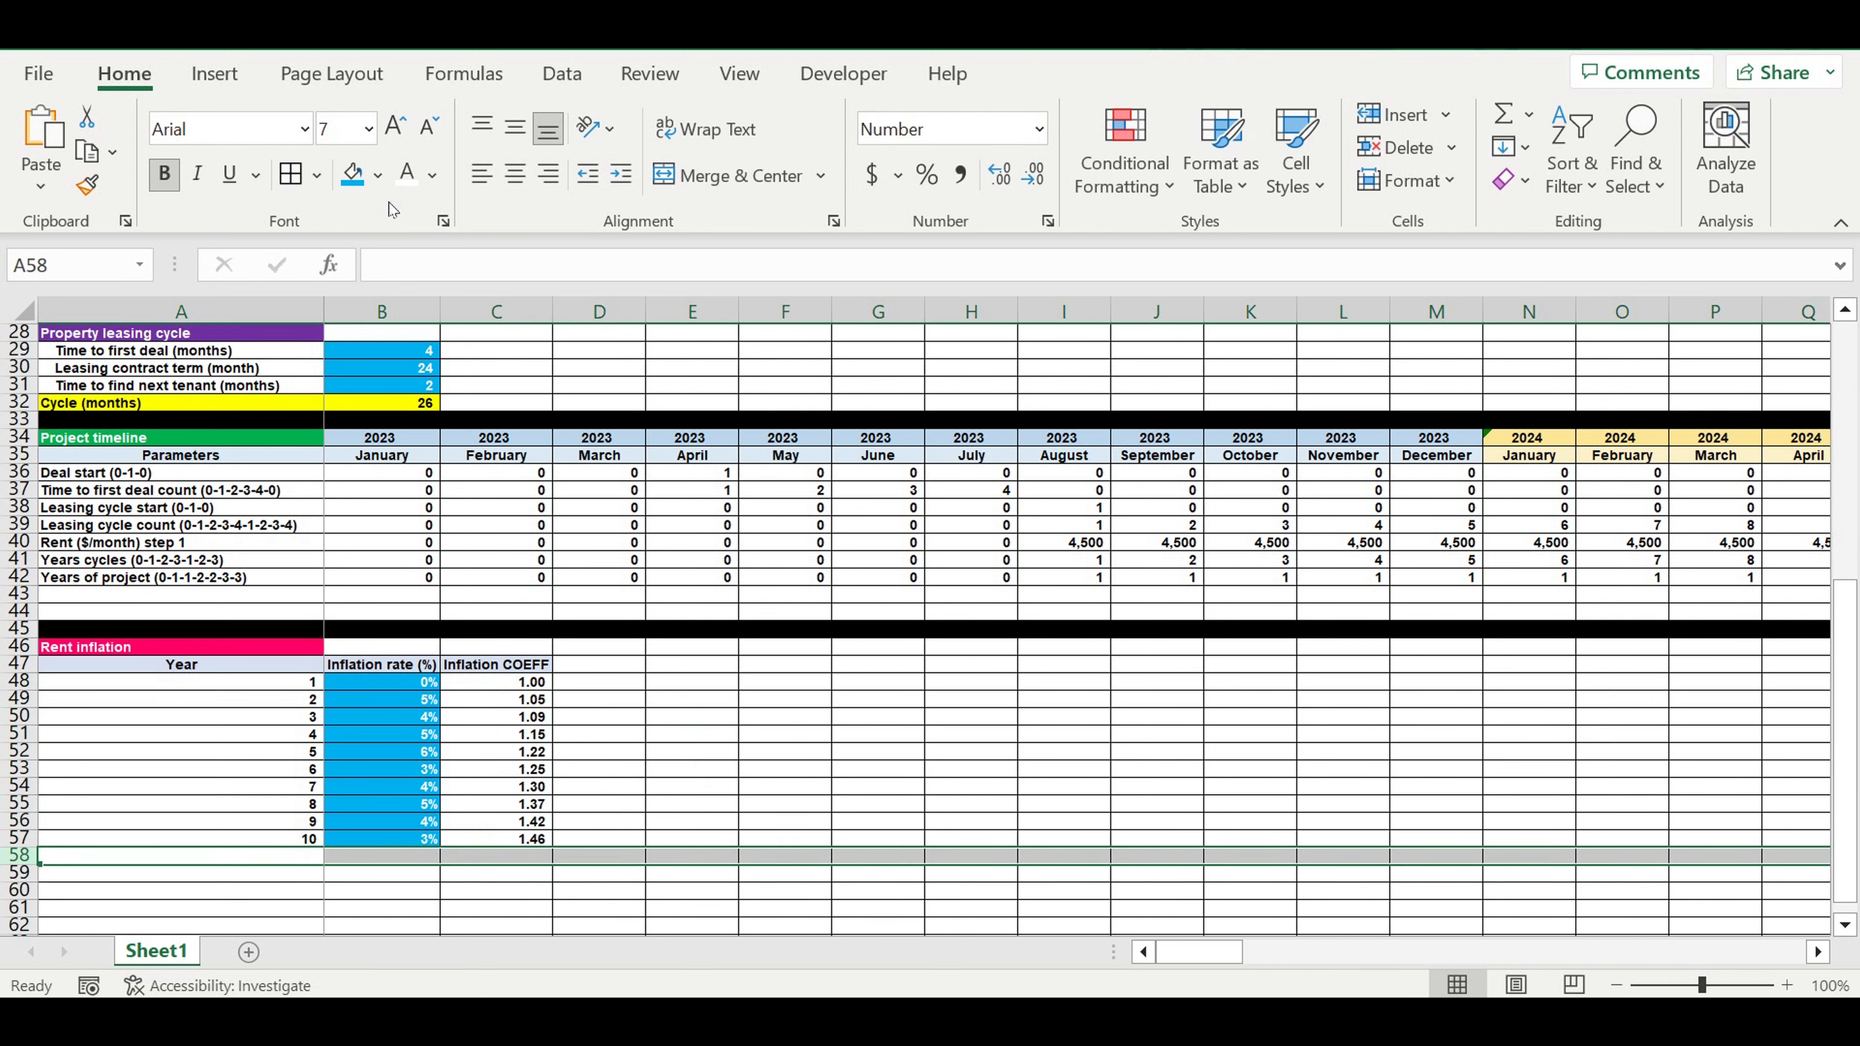
click(378, 175)
click(375, 254)
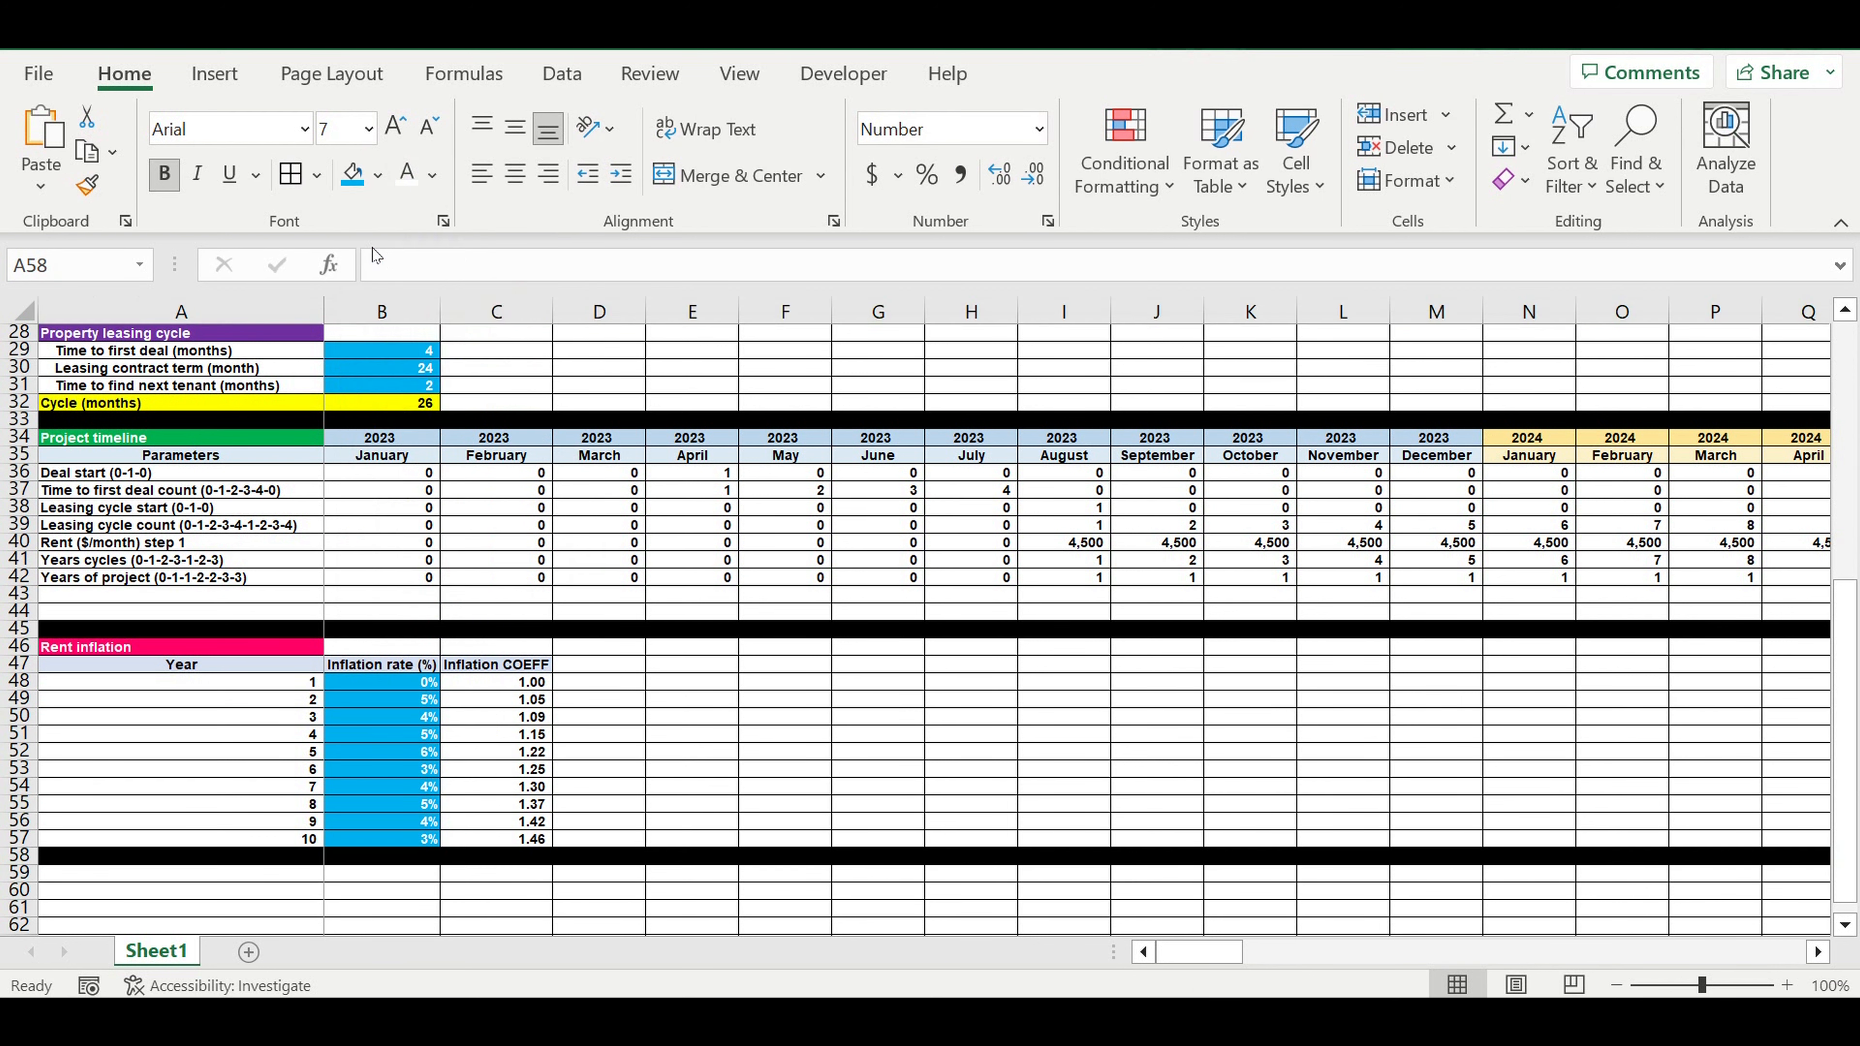
Step: Add the row label "Rent price ($/month)" in A43 below the years of project row
click(128, 595)
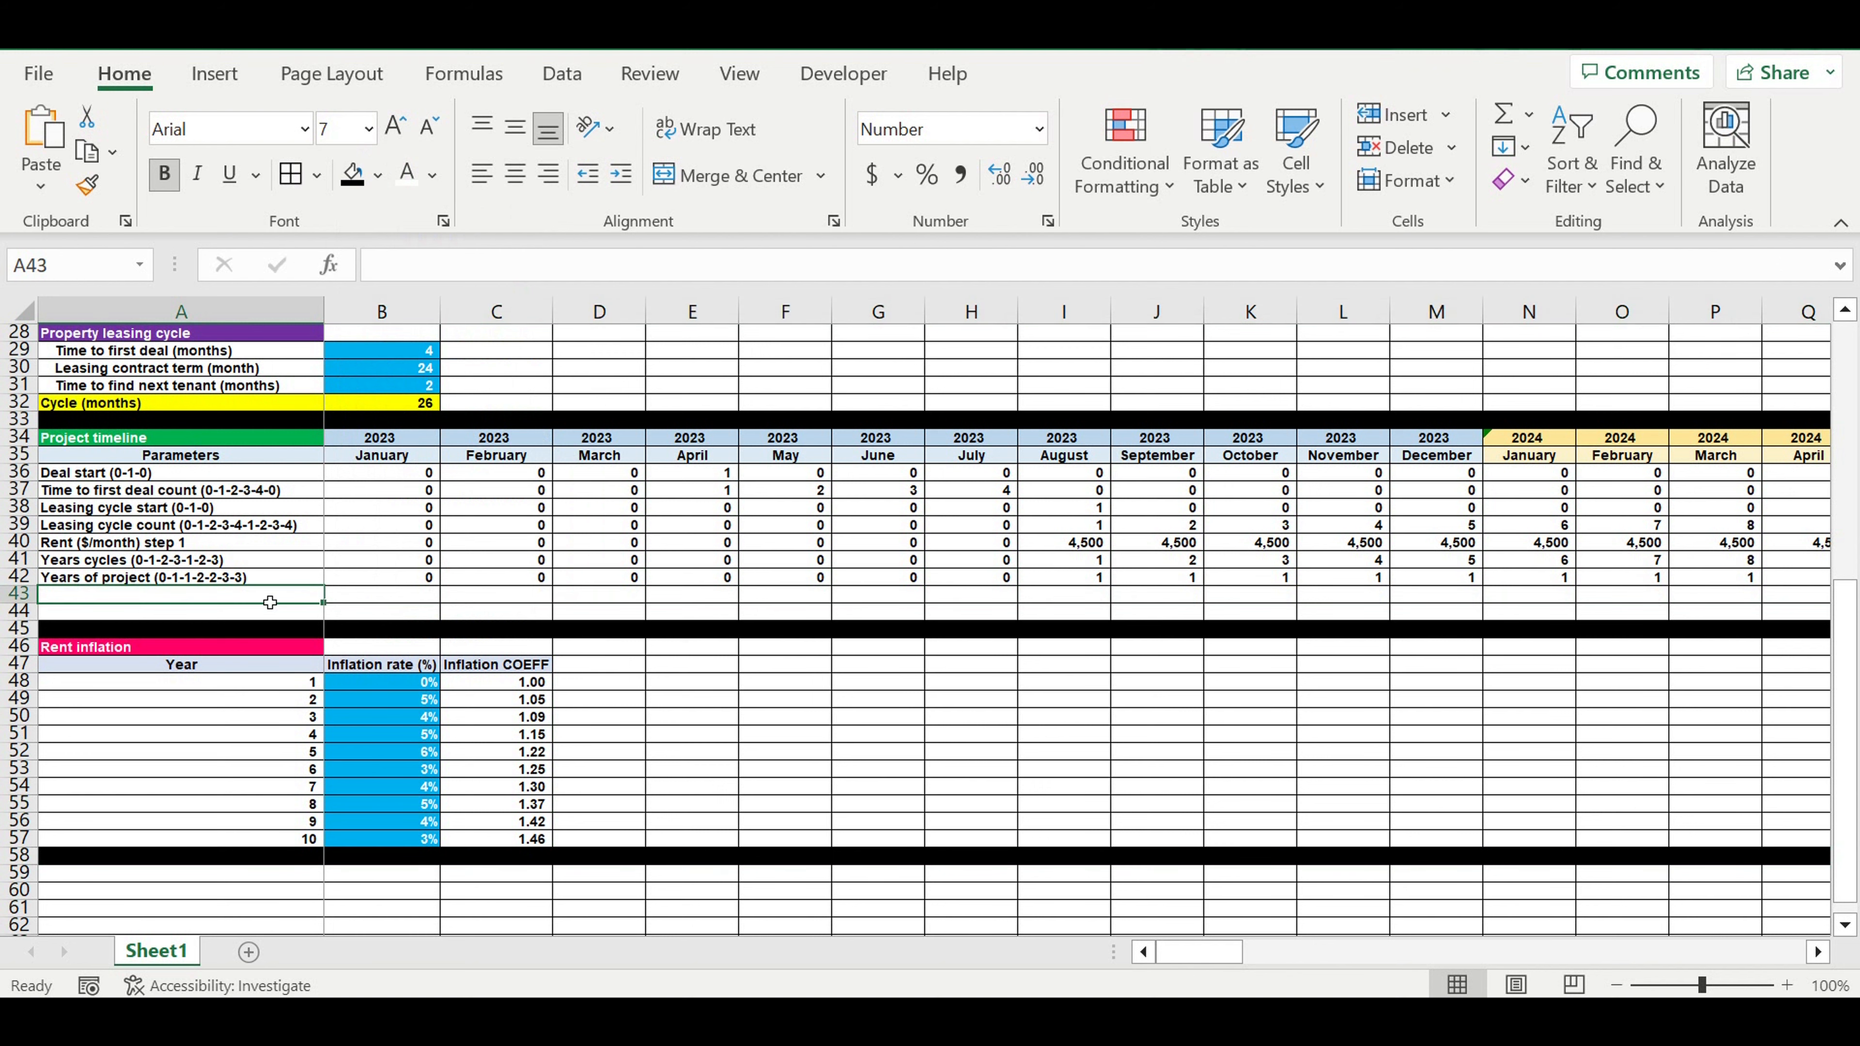
text(Rent)
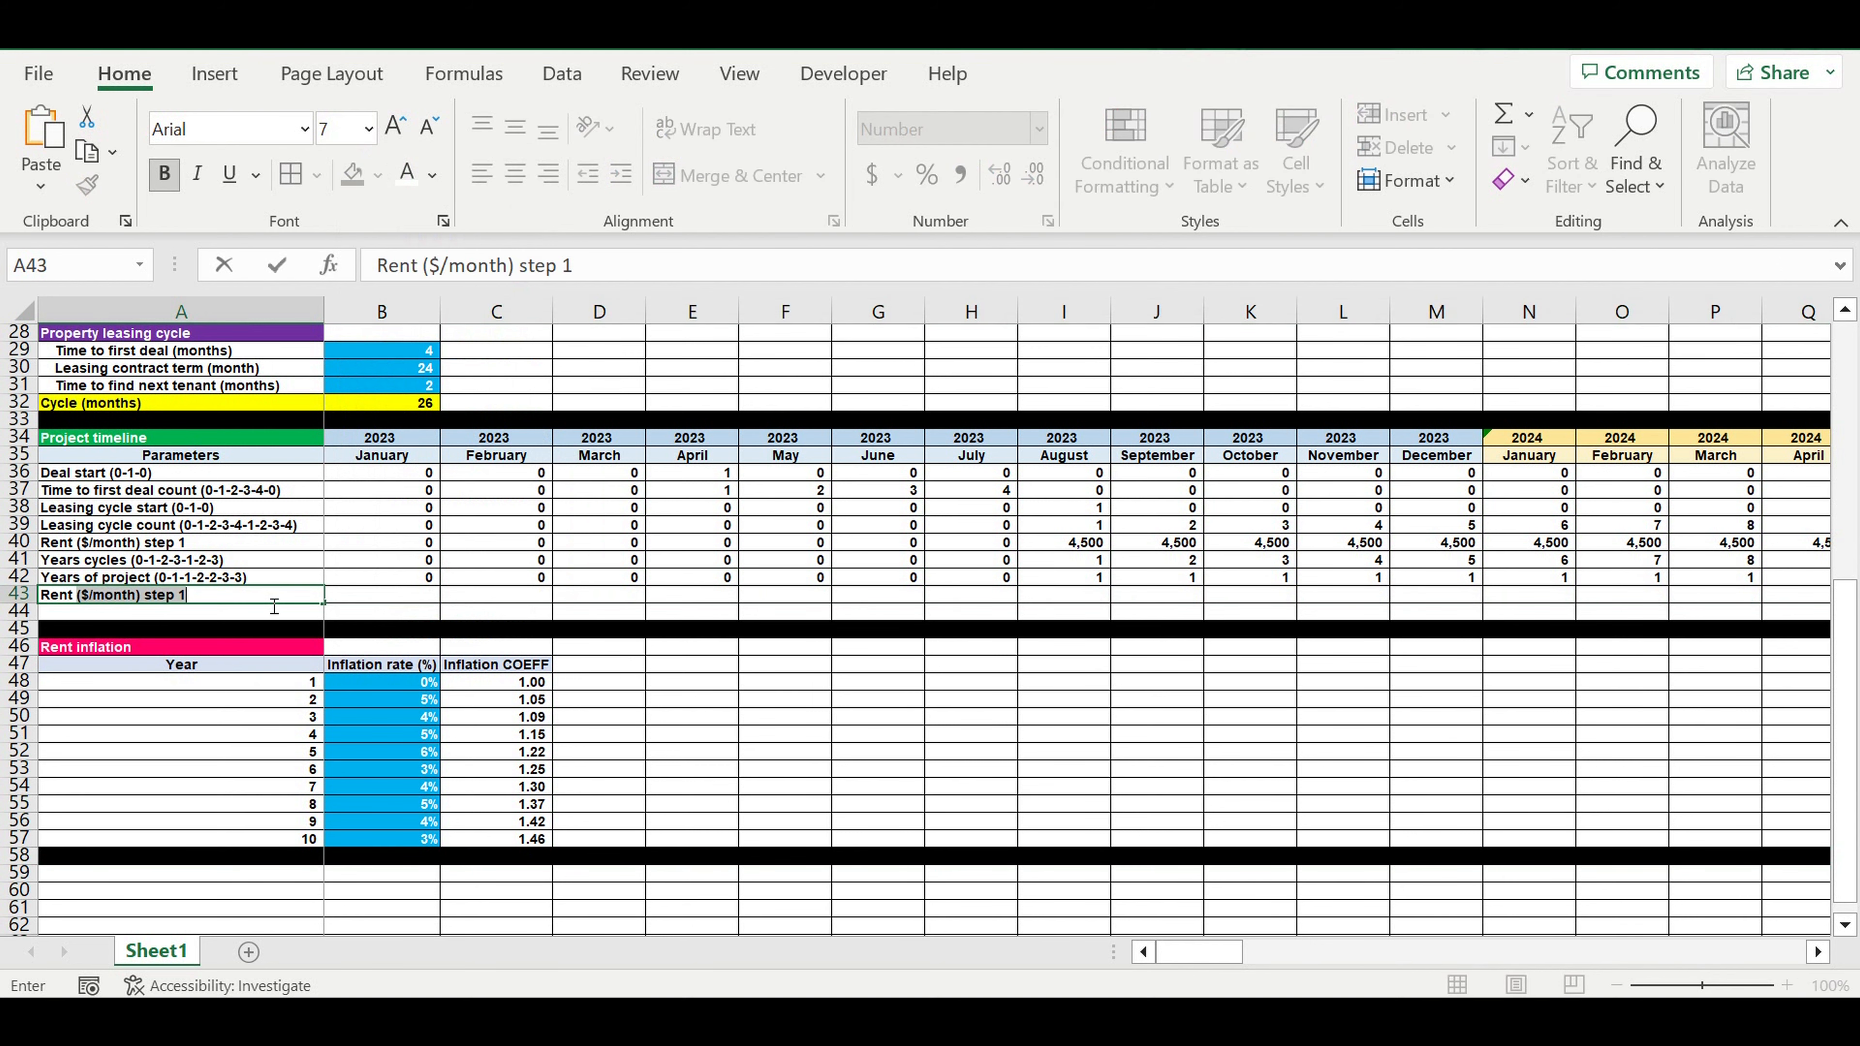
text( price)
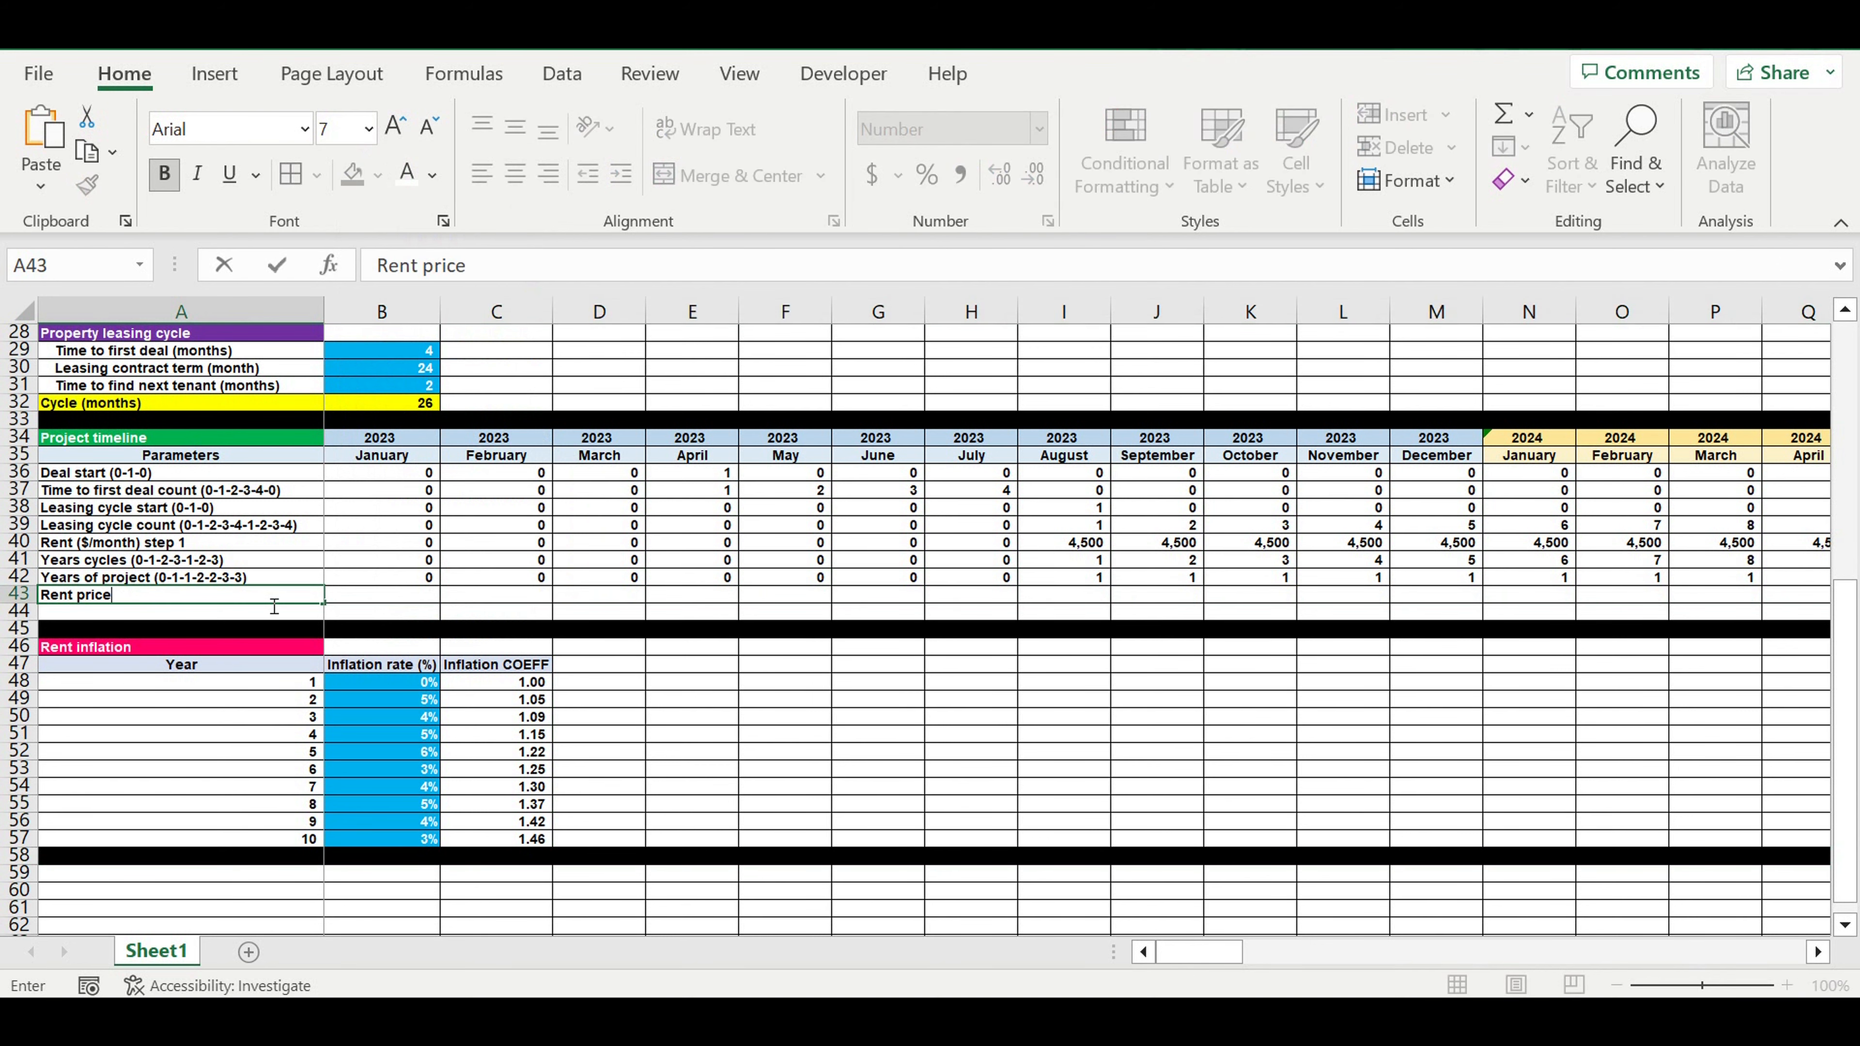
text( ($/month))
key(Return)
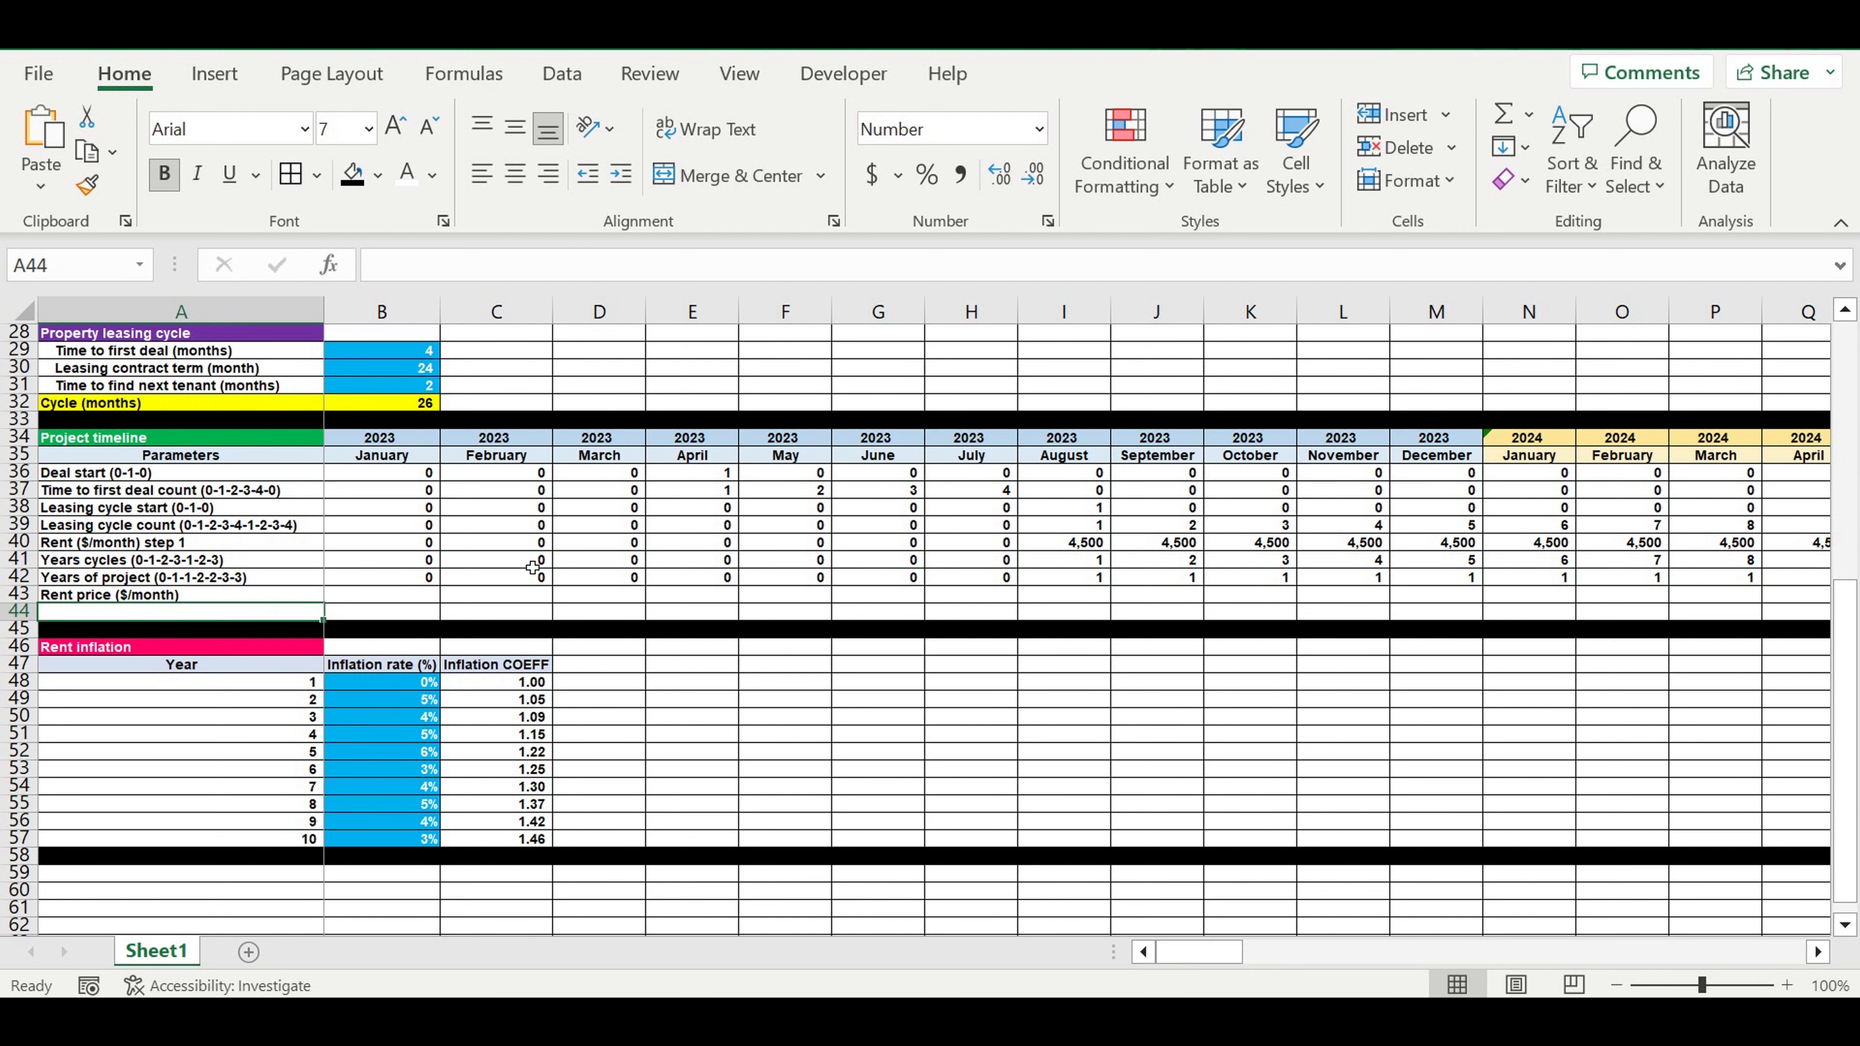
Step: Change the label in A43 to "Rent COEFF ($/month)"
click(110, 597)
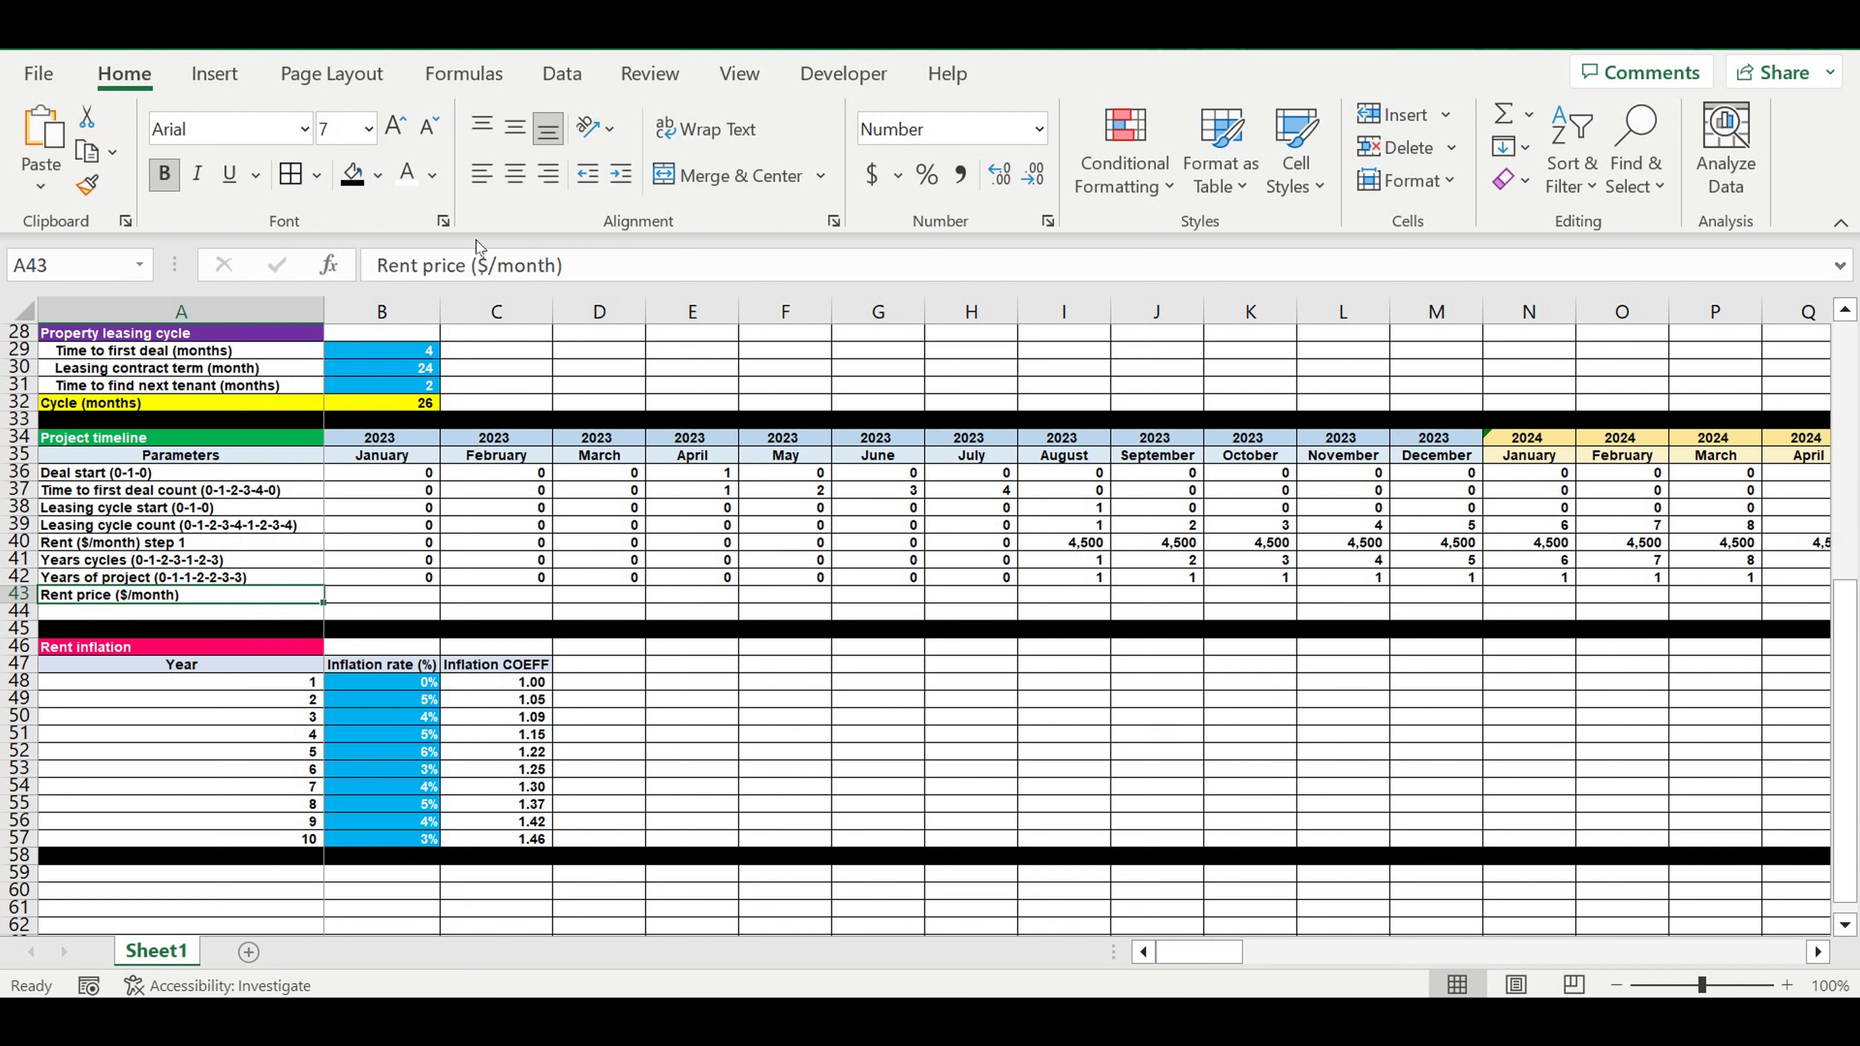
double_click(444, 270)
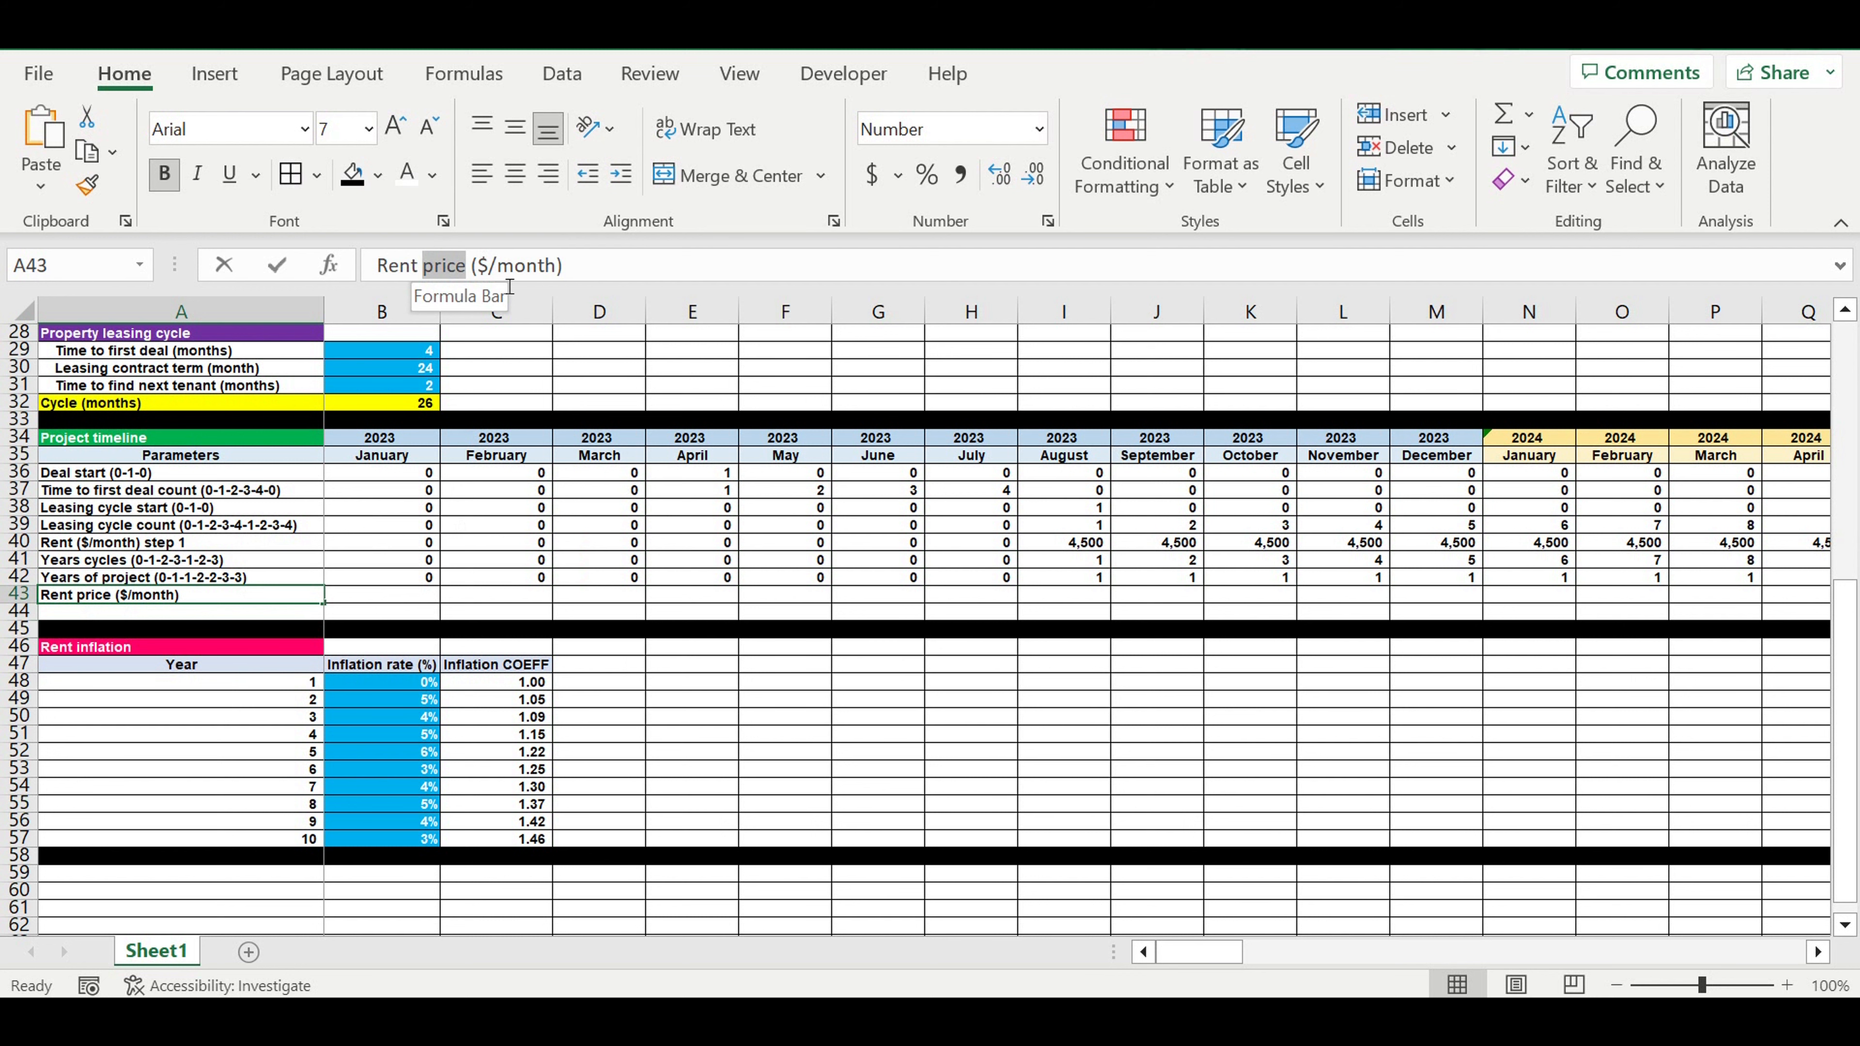
text(COEFF)
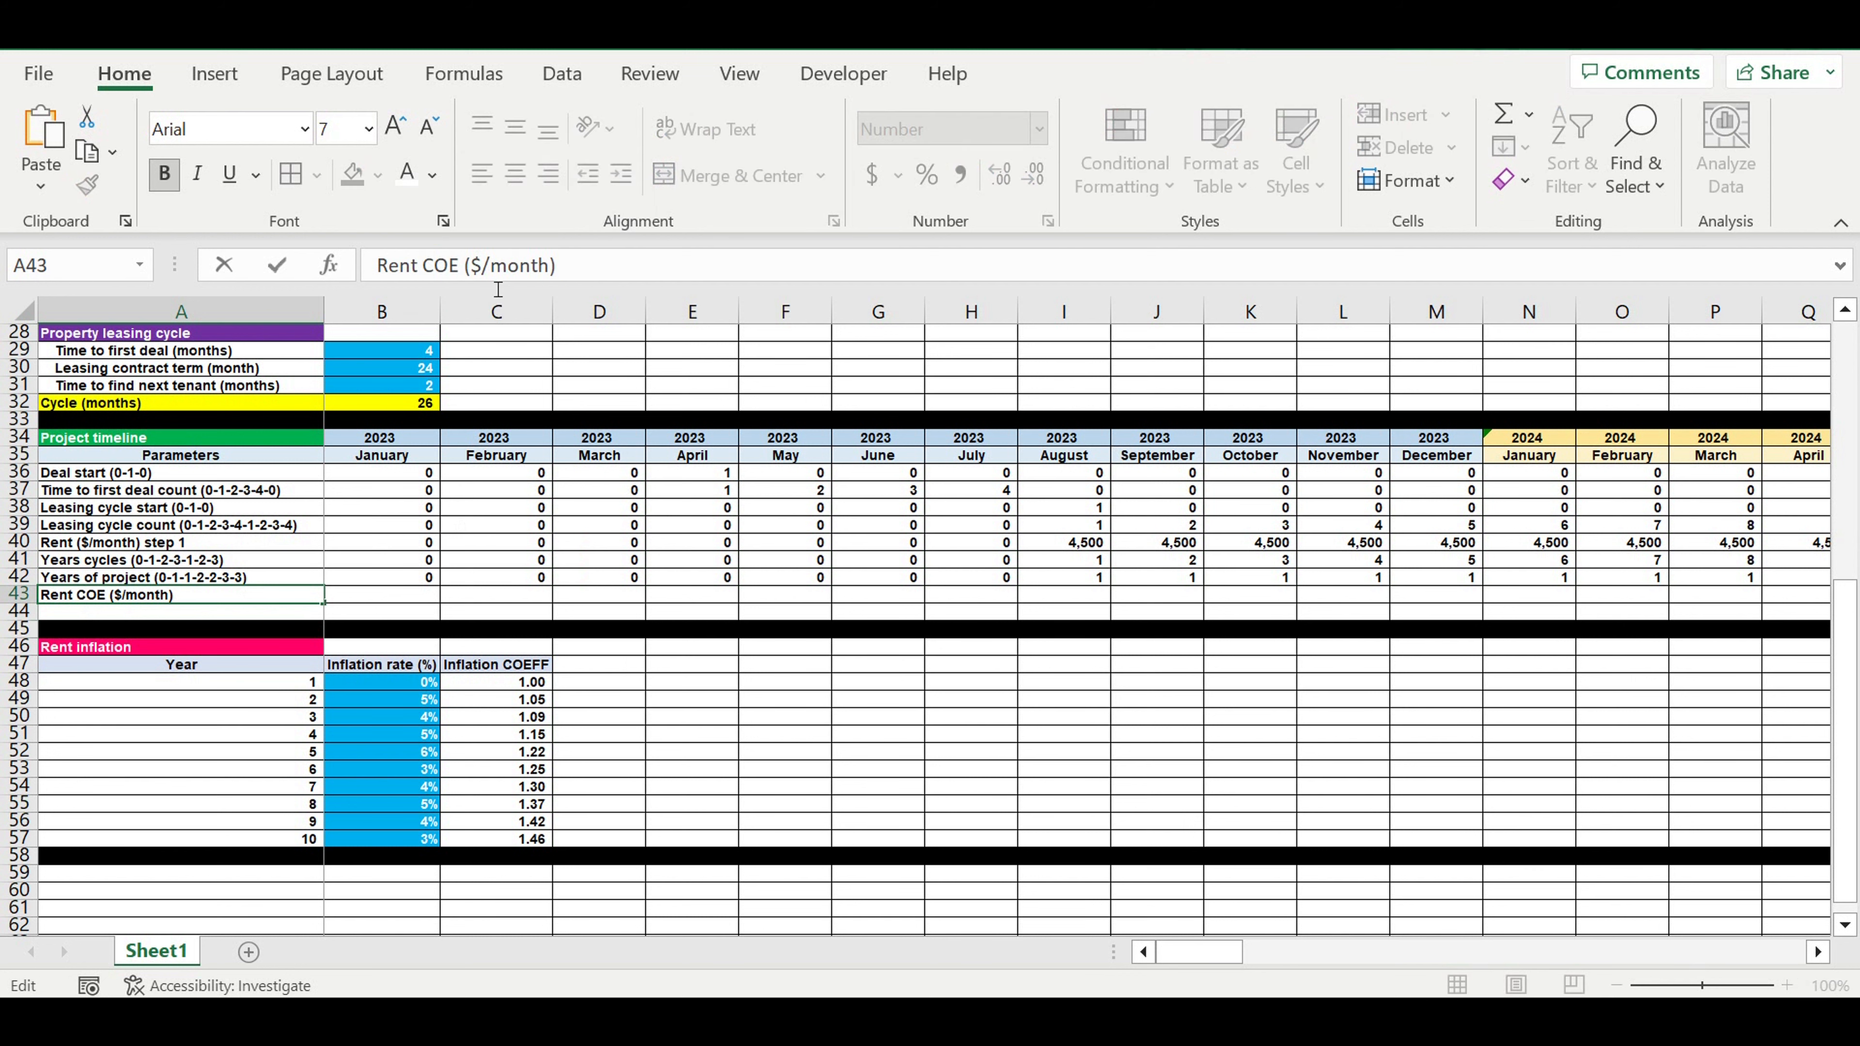
key(Return)
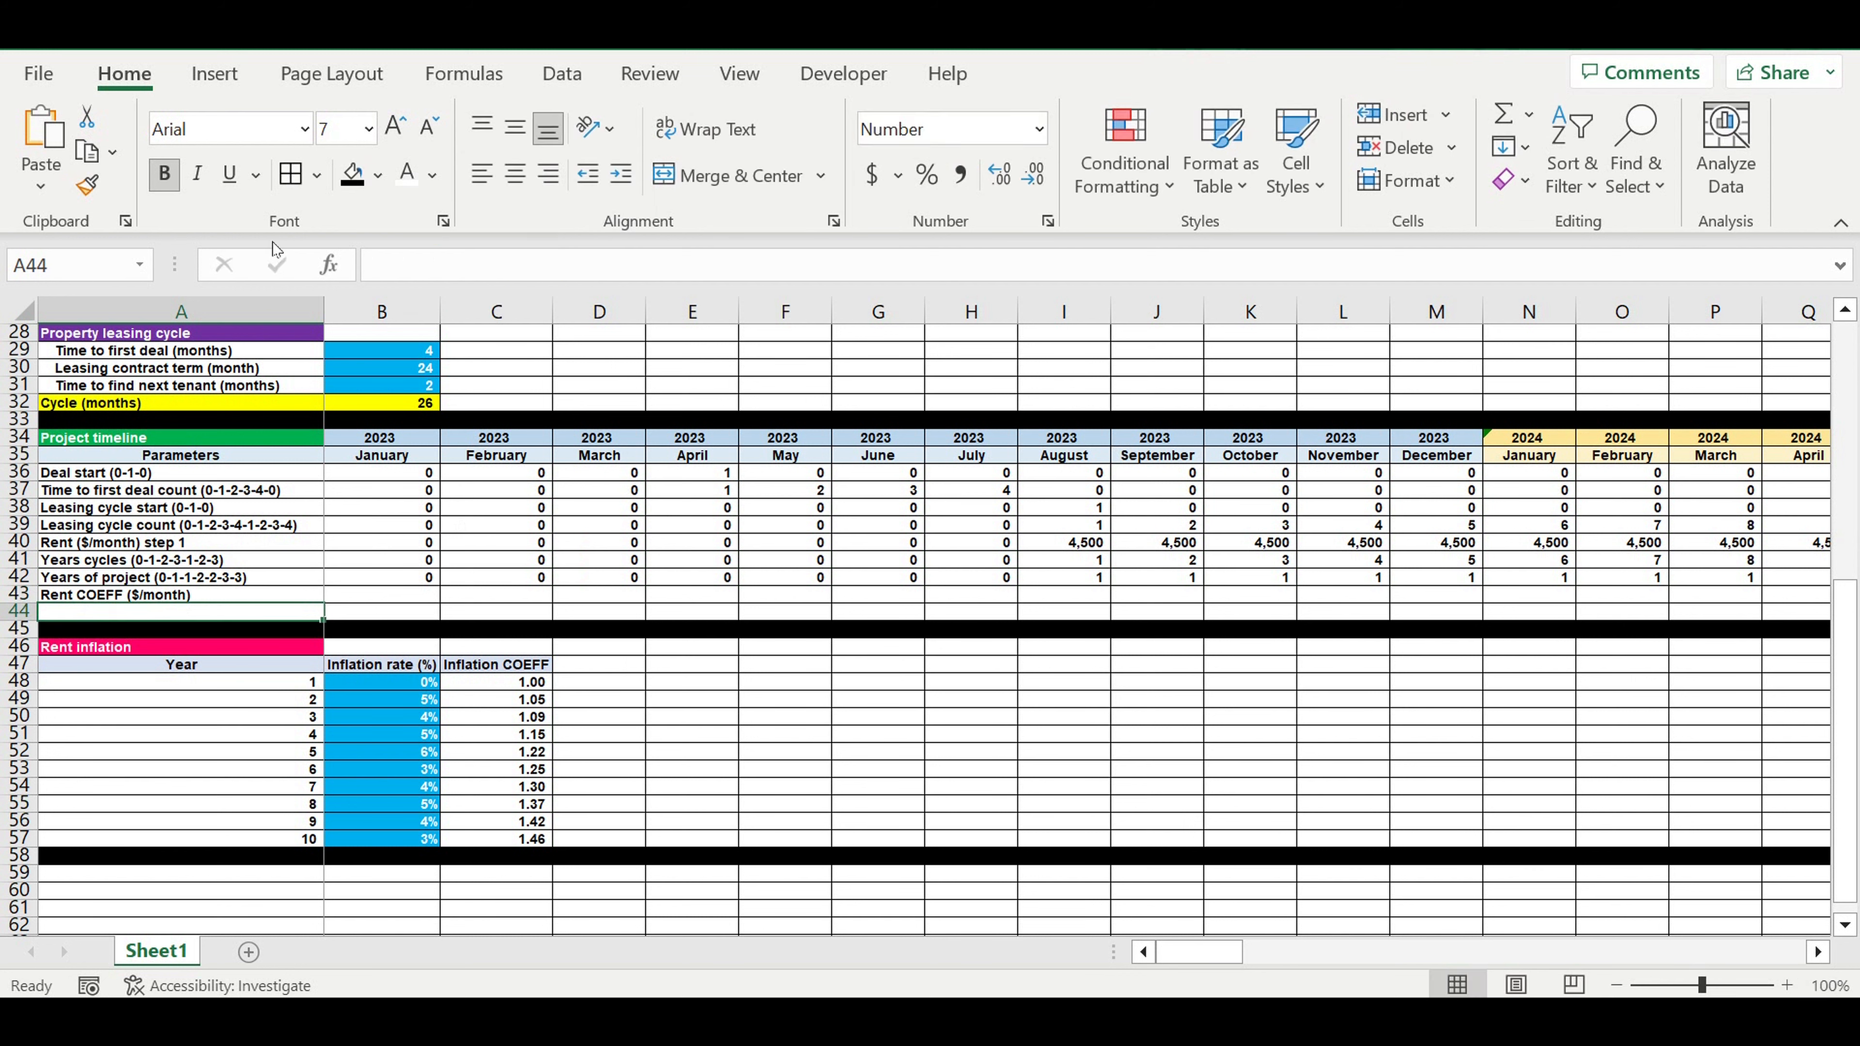
Step: Write the formula =VLOOKUP(B42,A48:C57,3,0) in B43 to look up the inflation coefficient for the project year
click(375, 600)
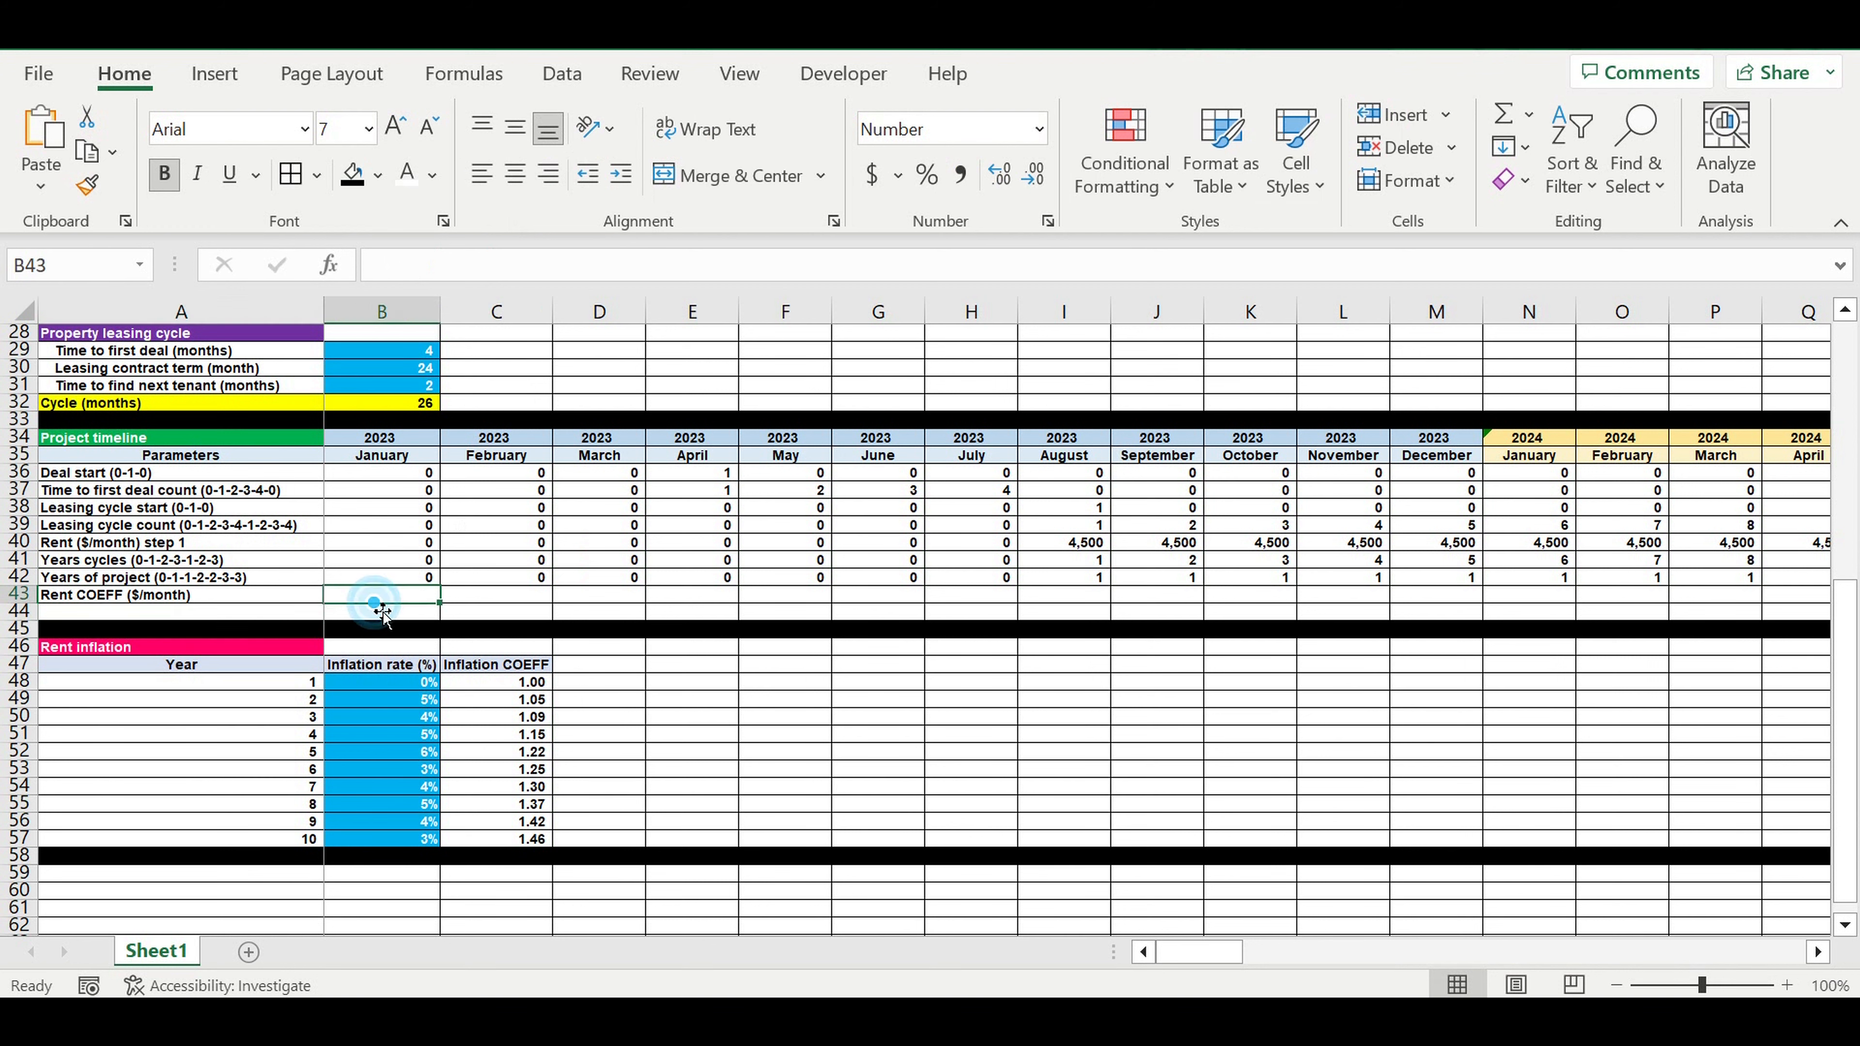
text(=)
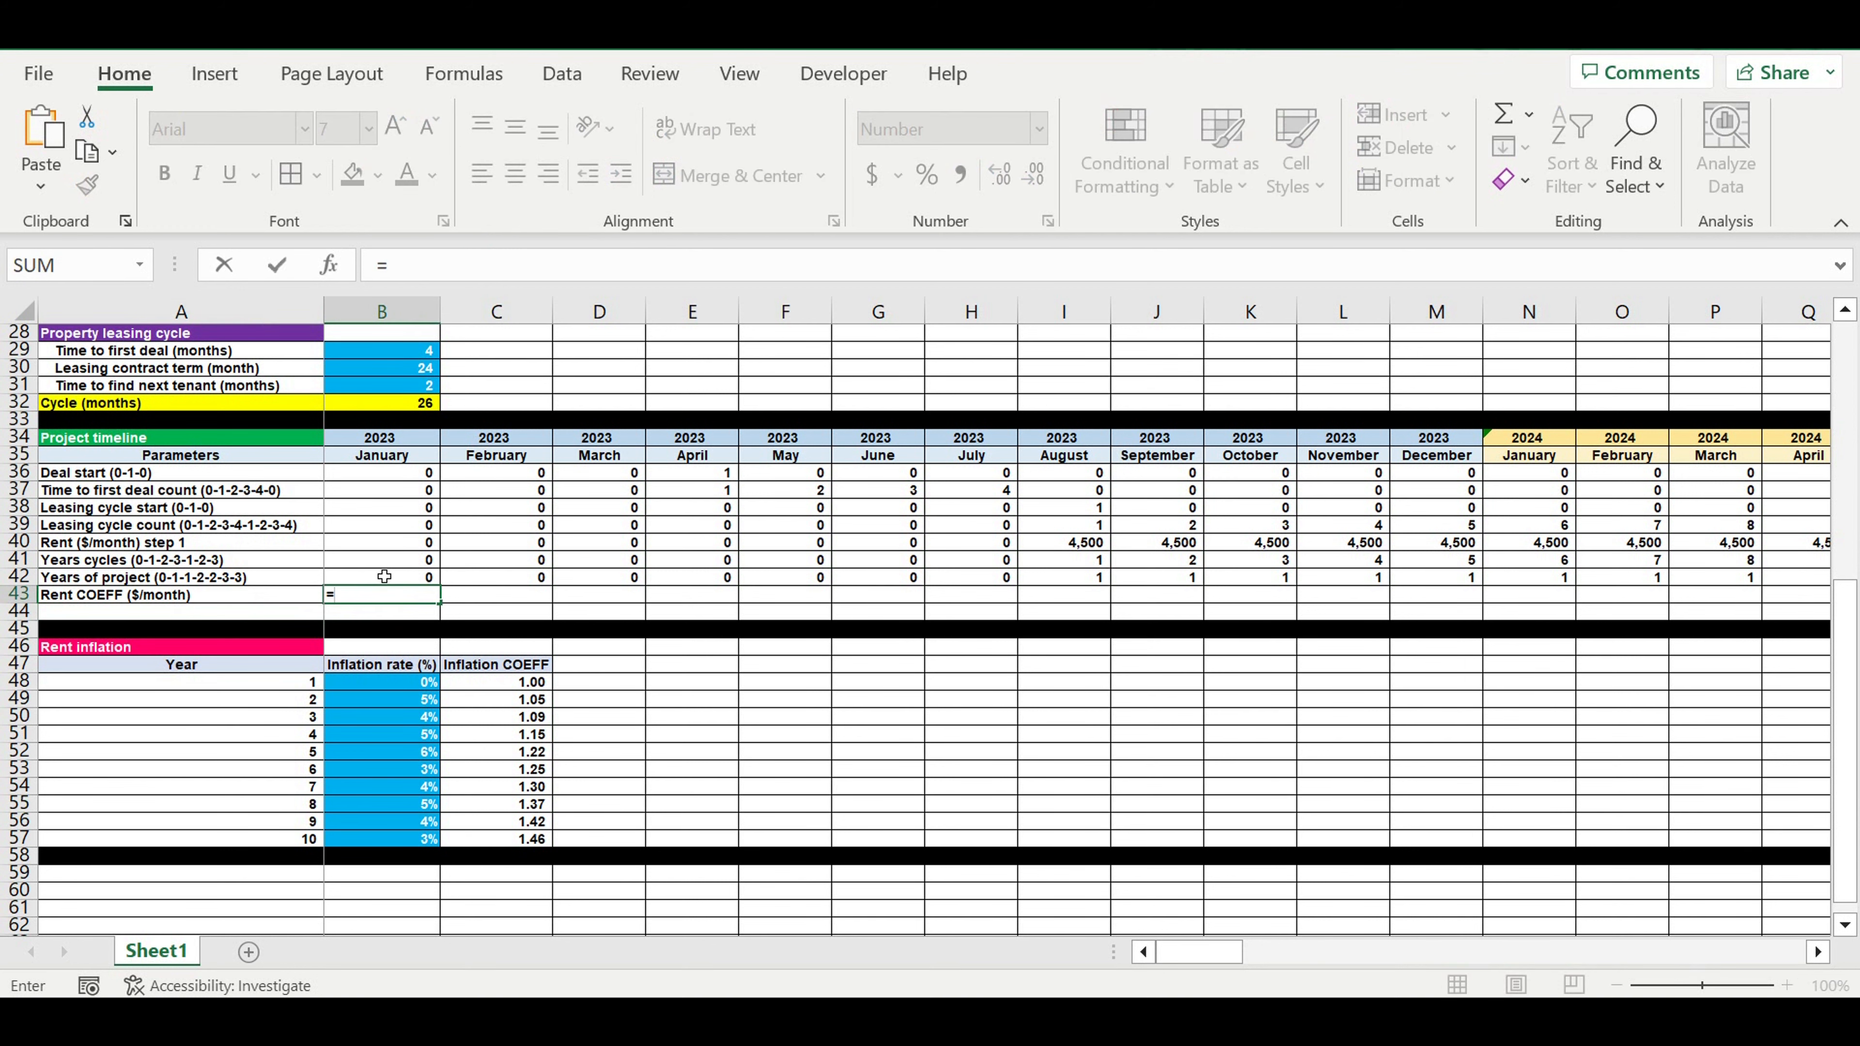
text(vl)
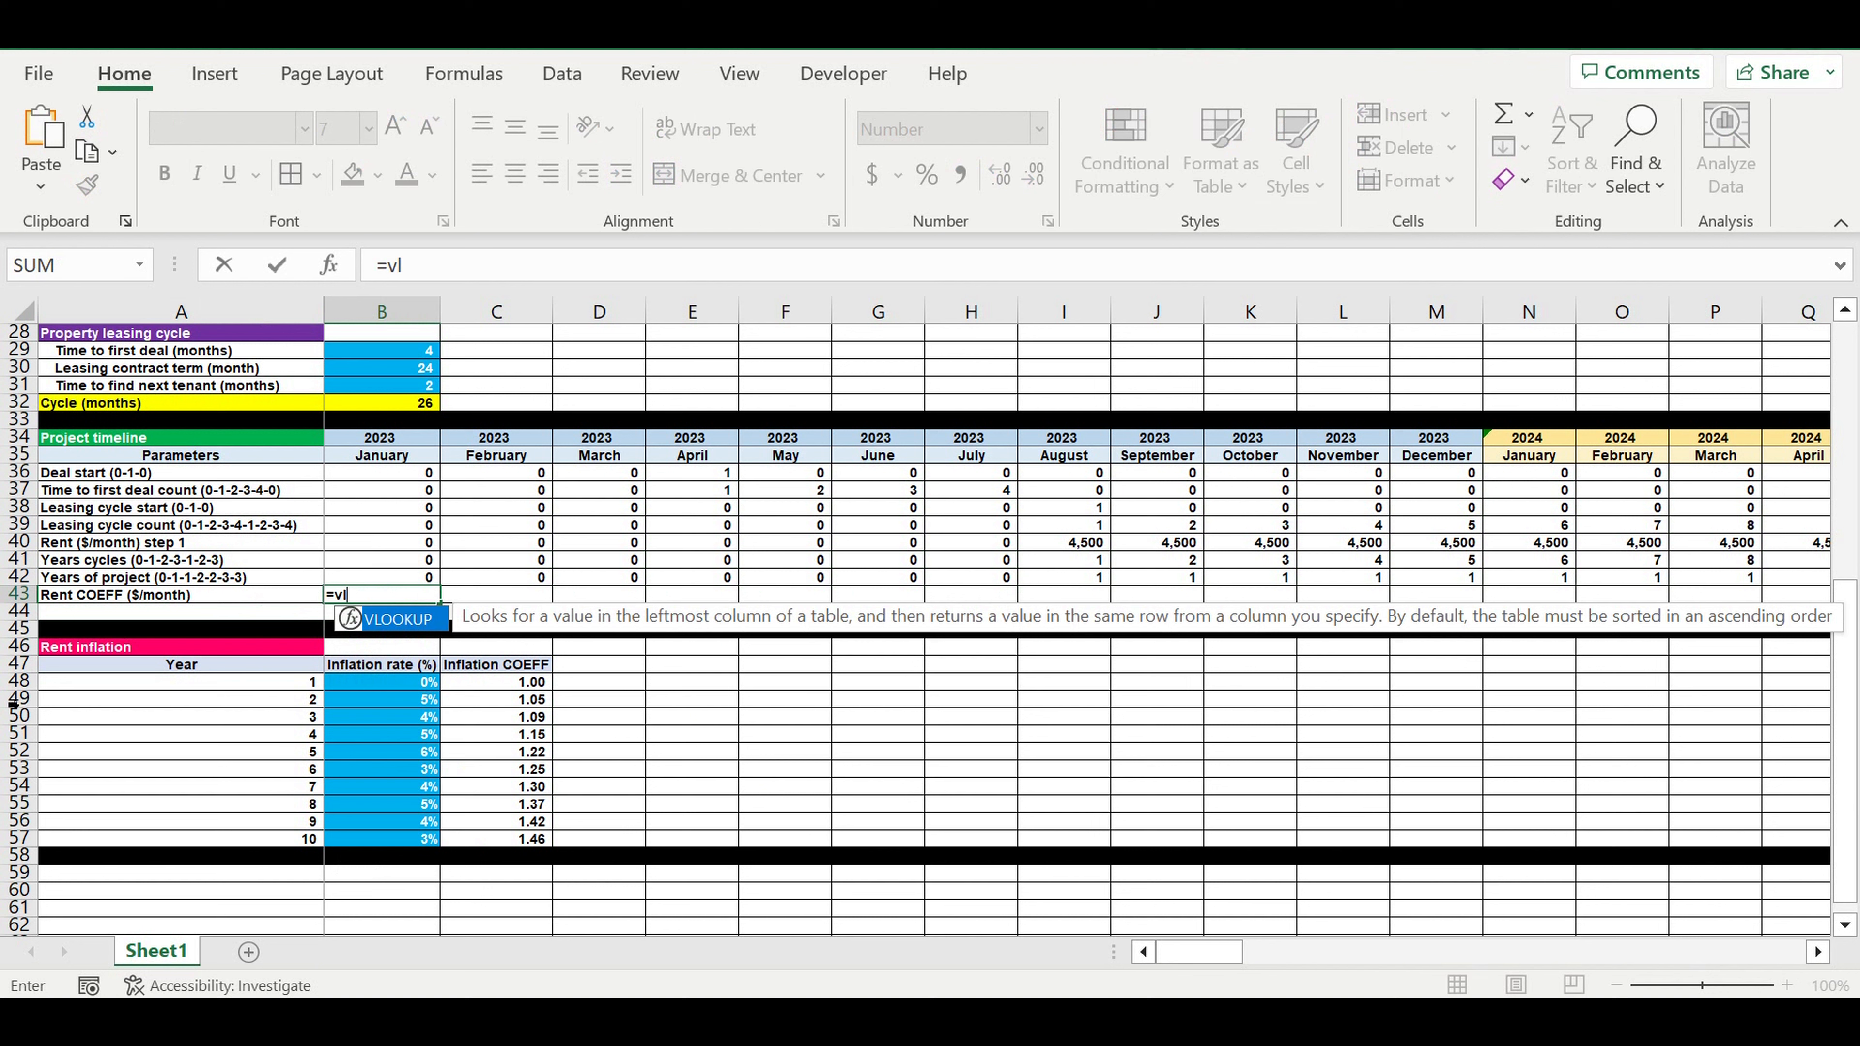
double_click(397, 622)
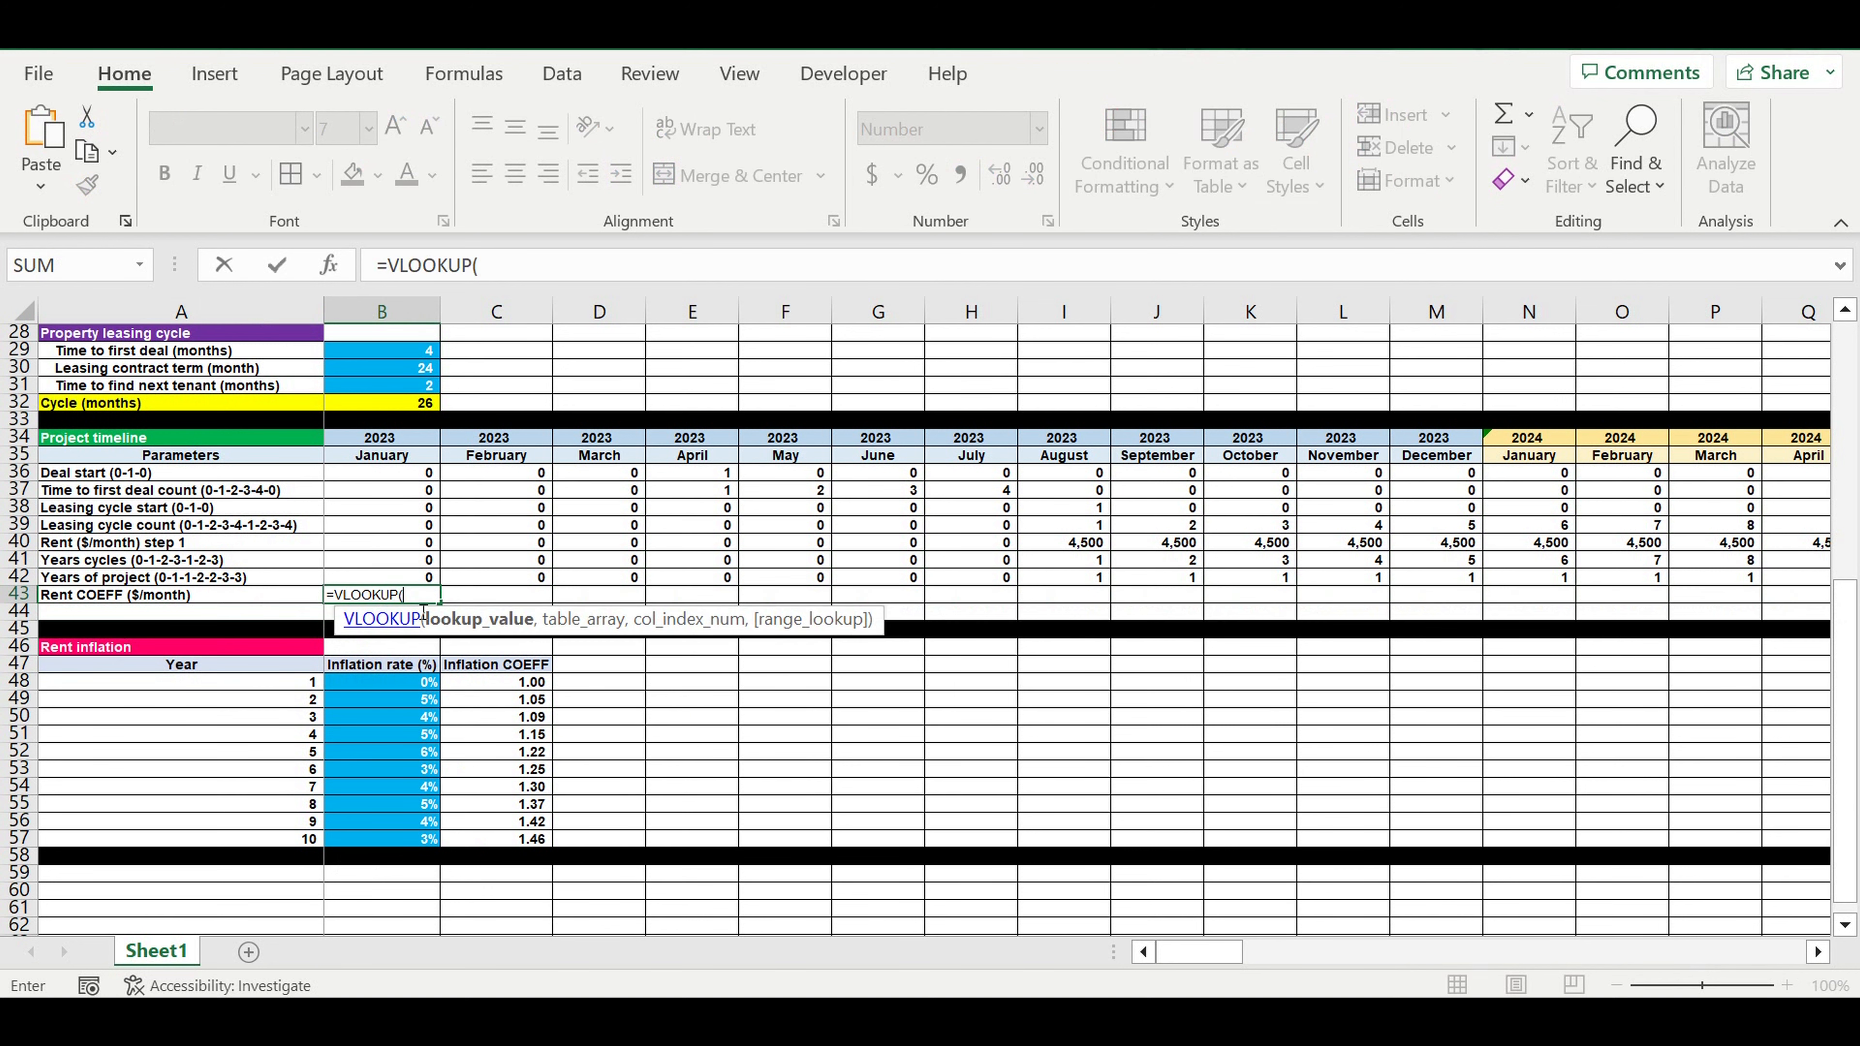
click(392, 583)
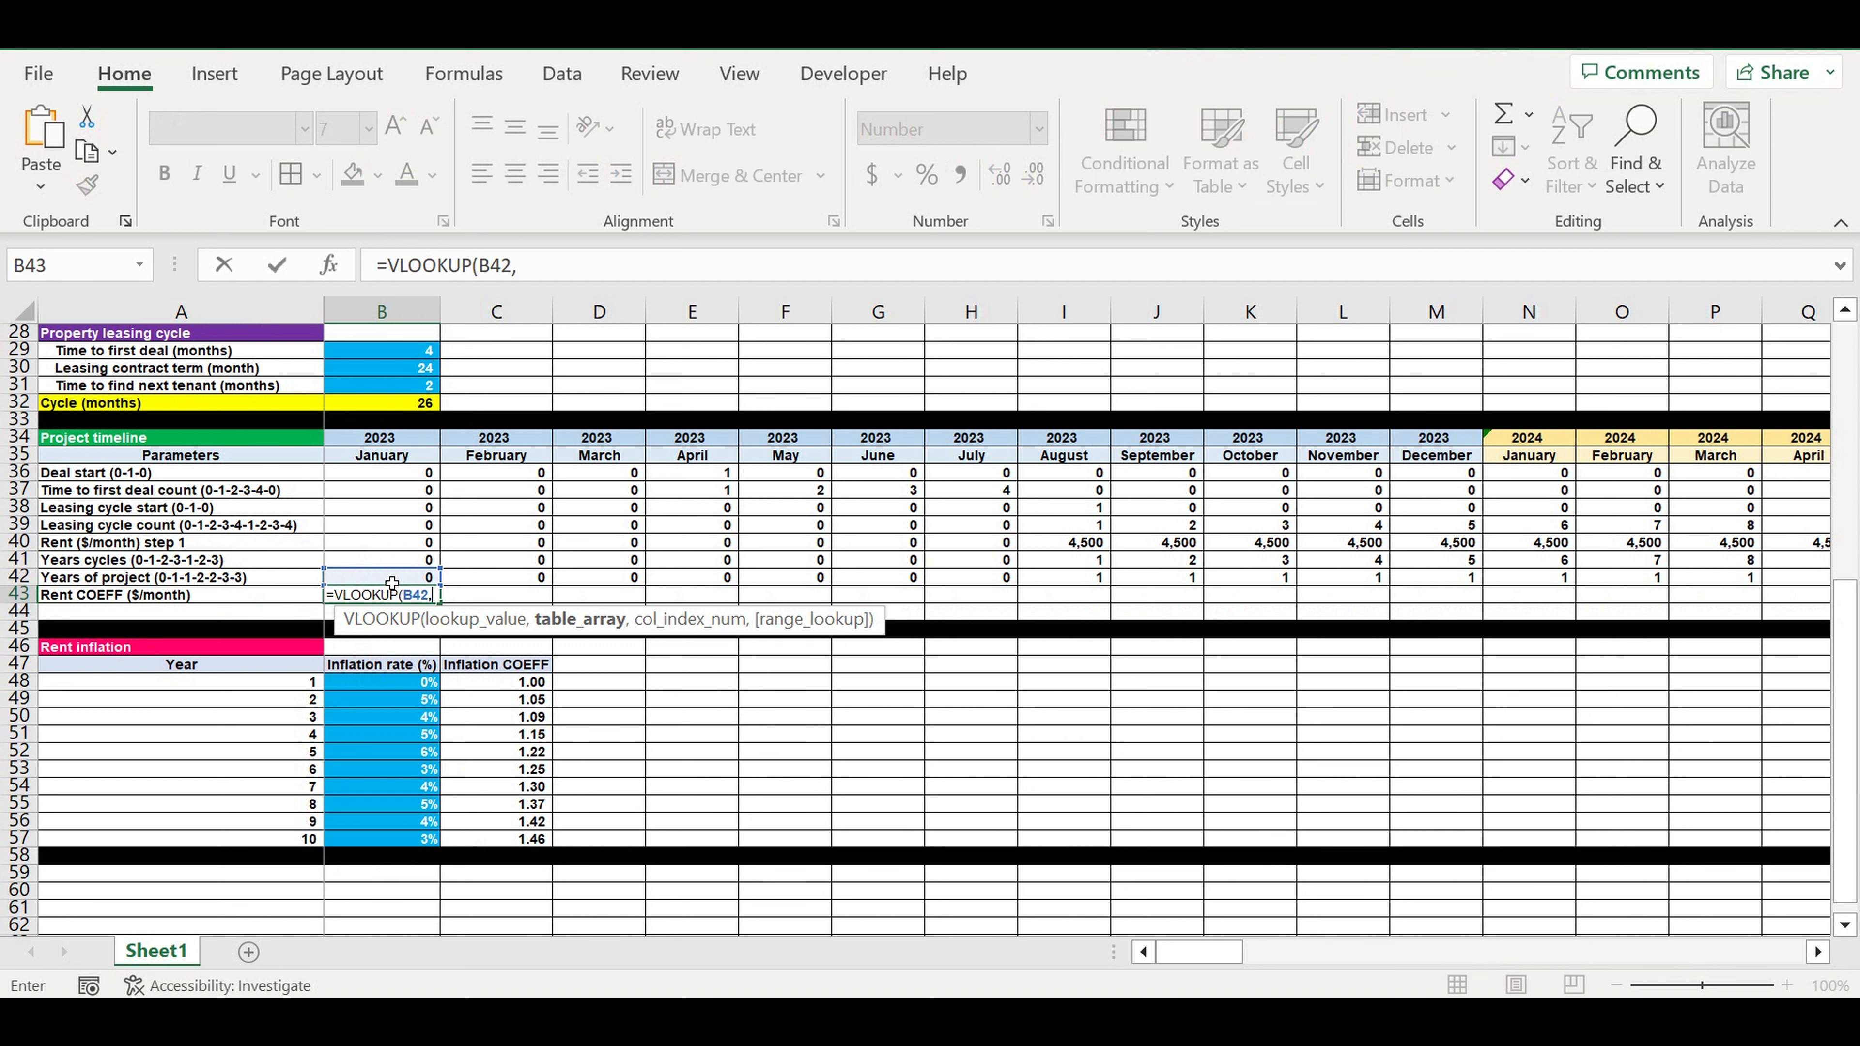
drag(293, 683, 494, 839)
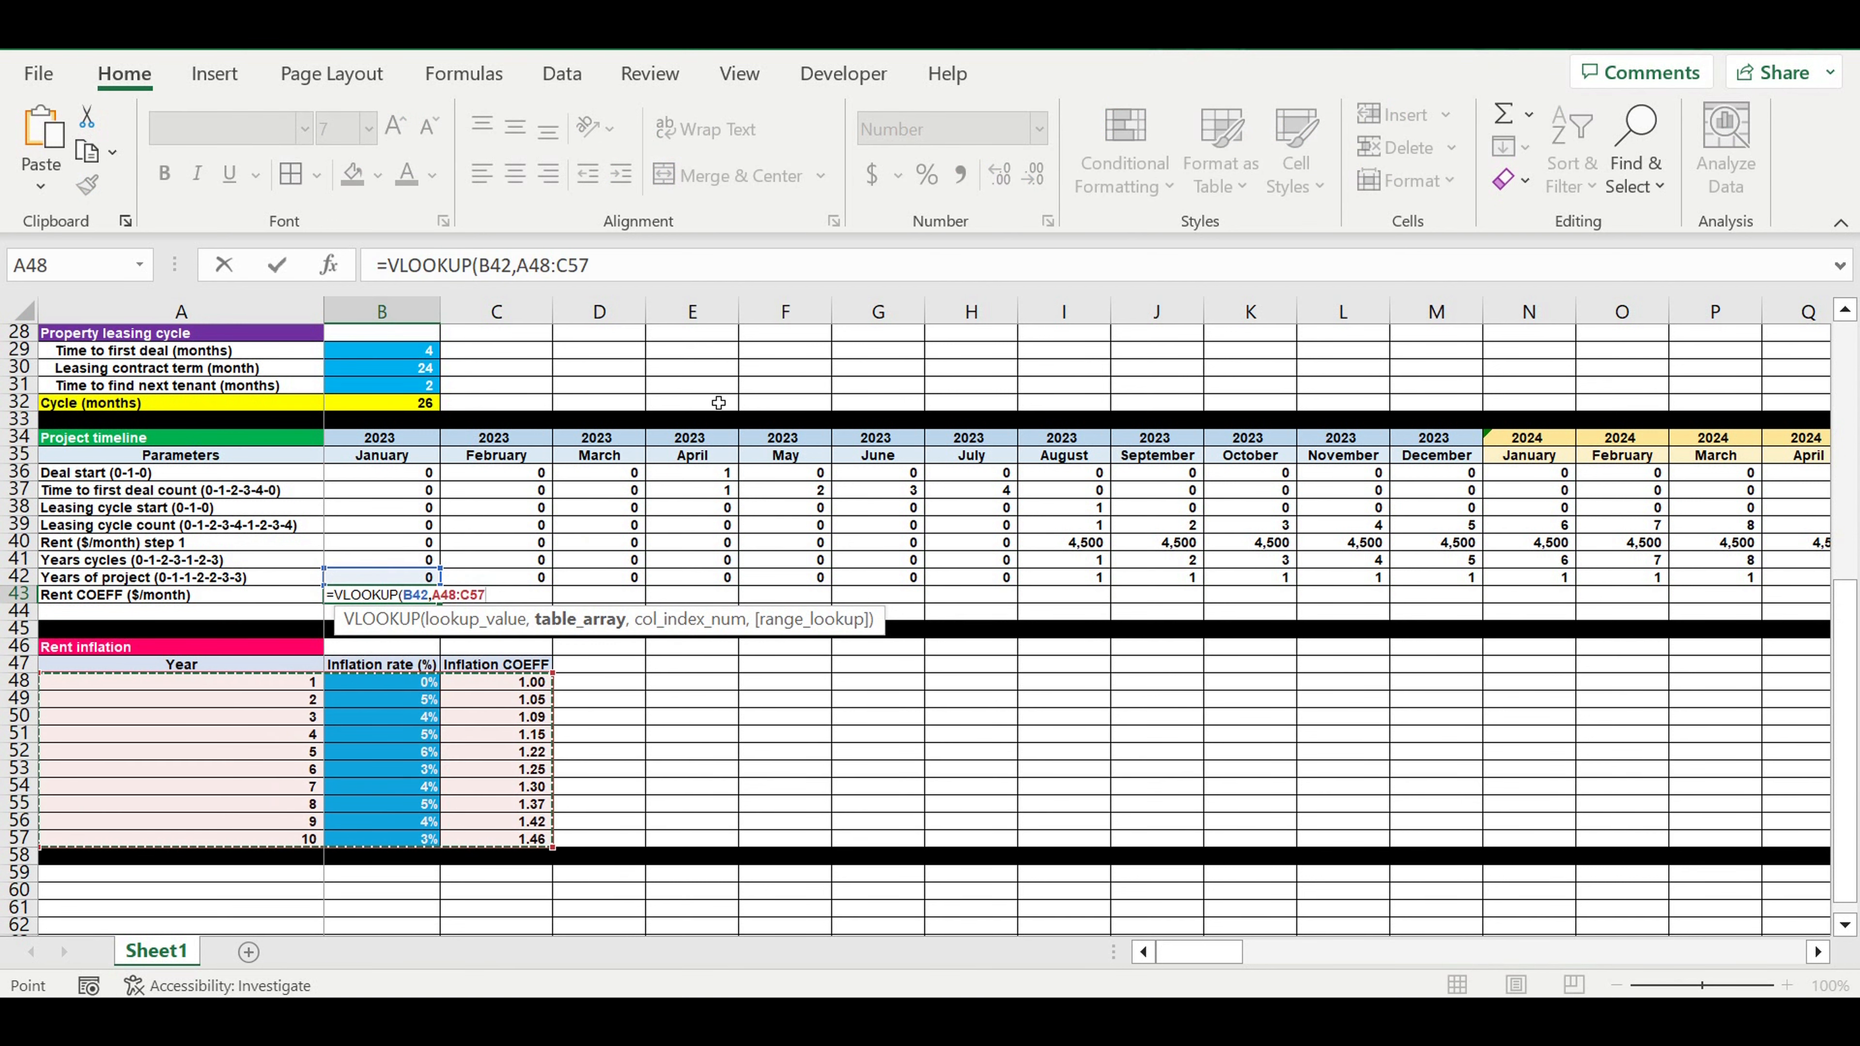
click(632, 271)
text(,)
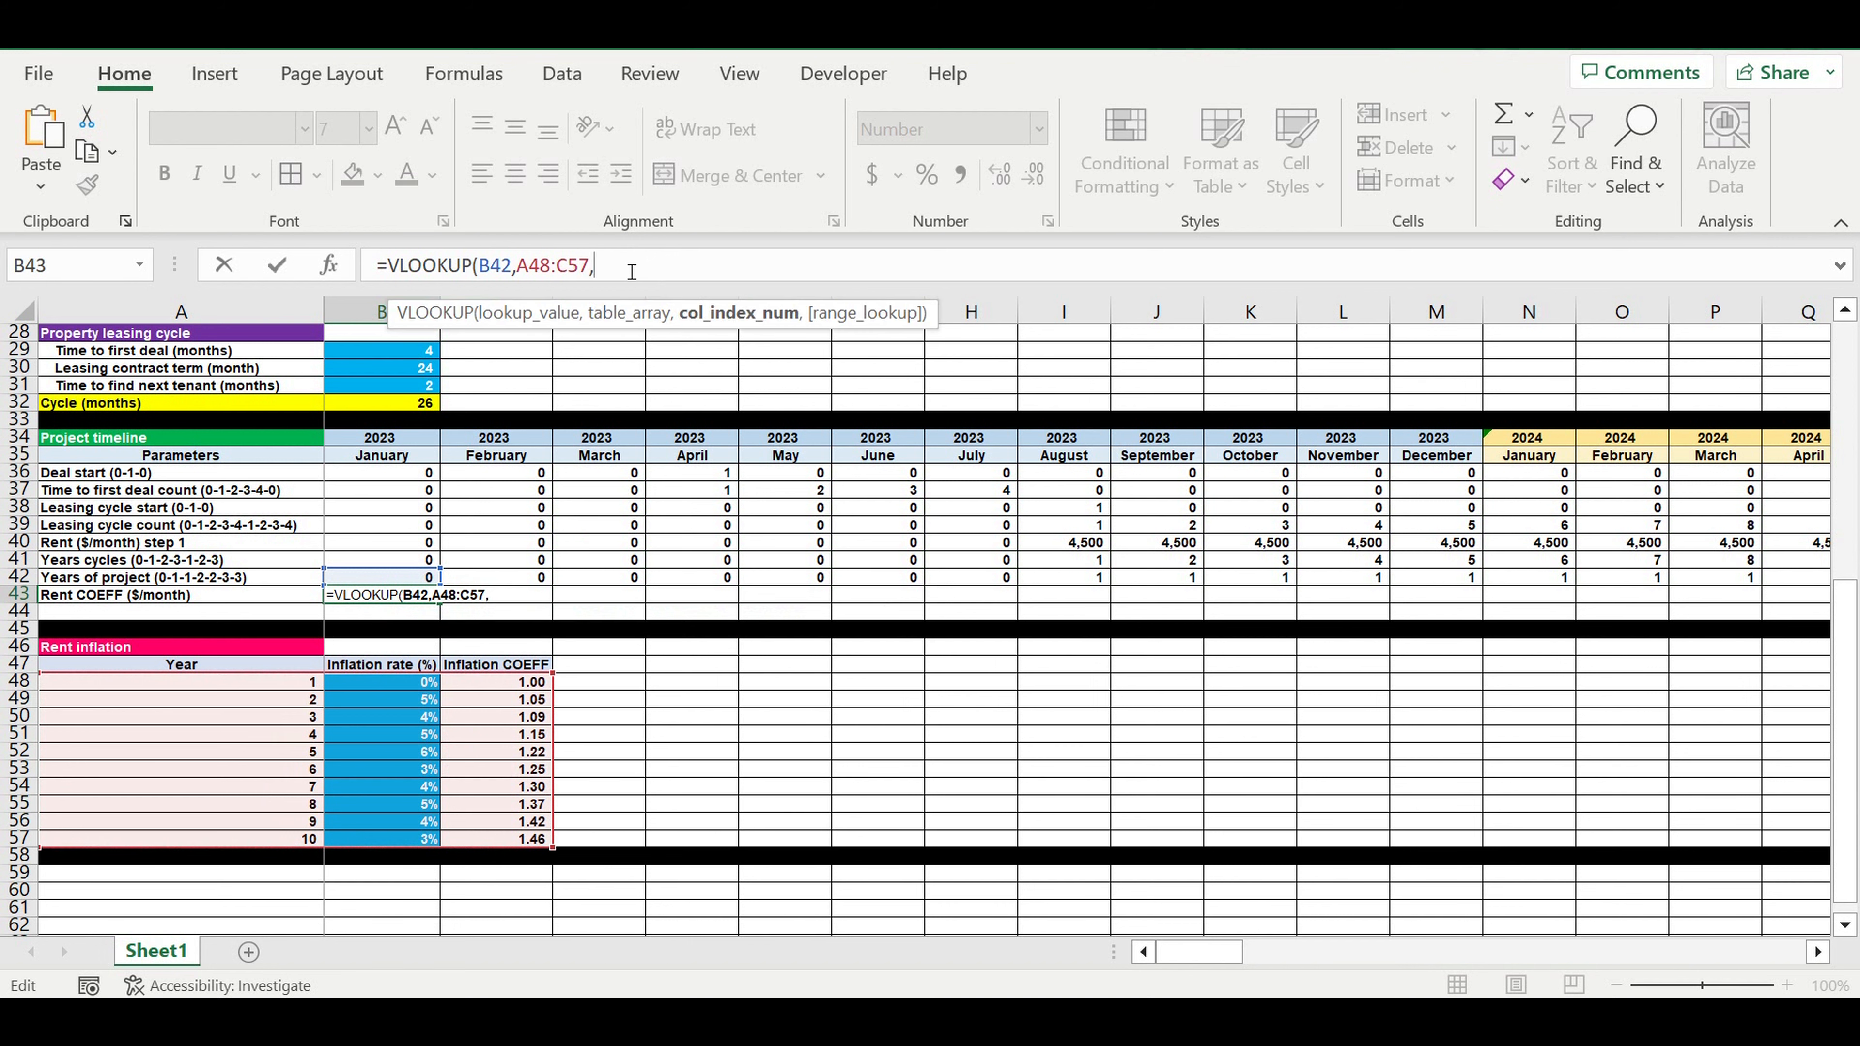
text(3,)
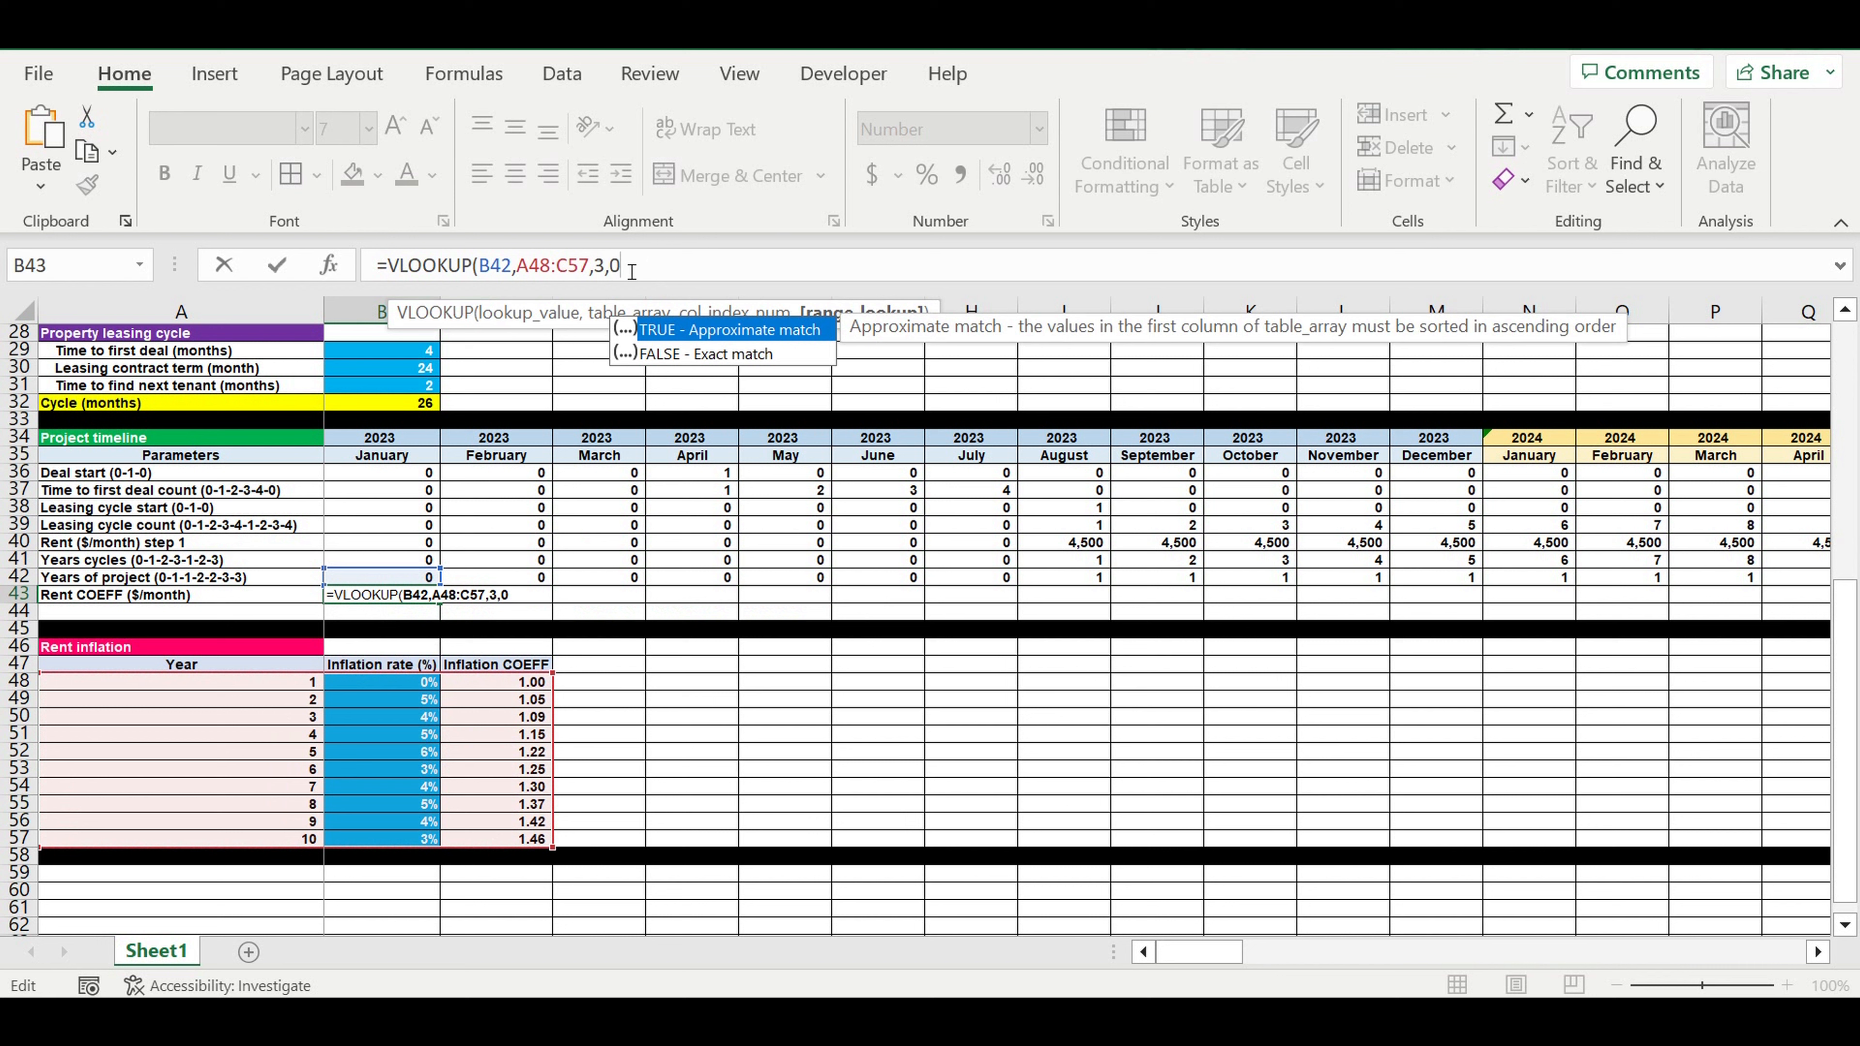
text(0))
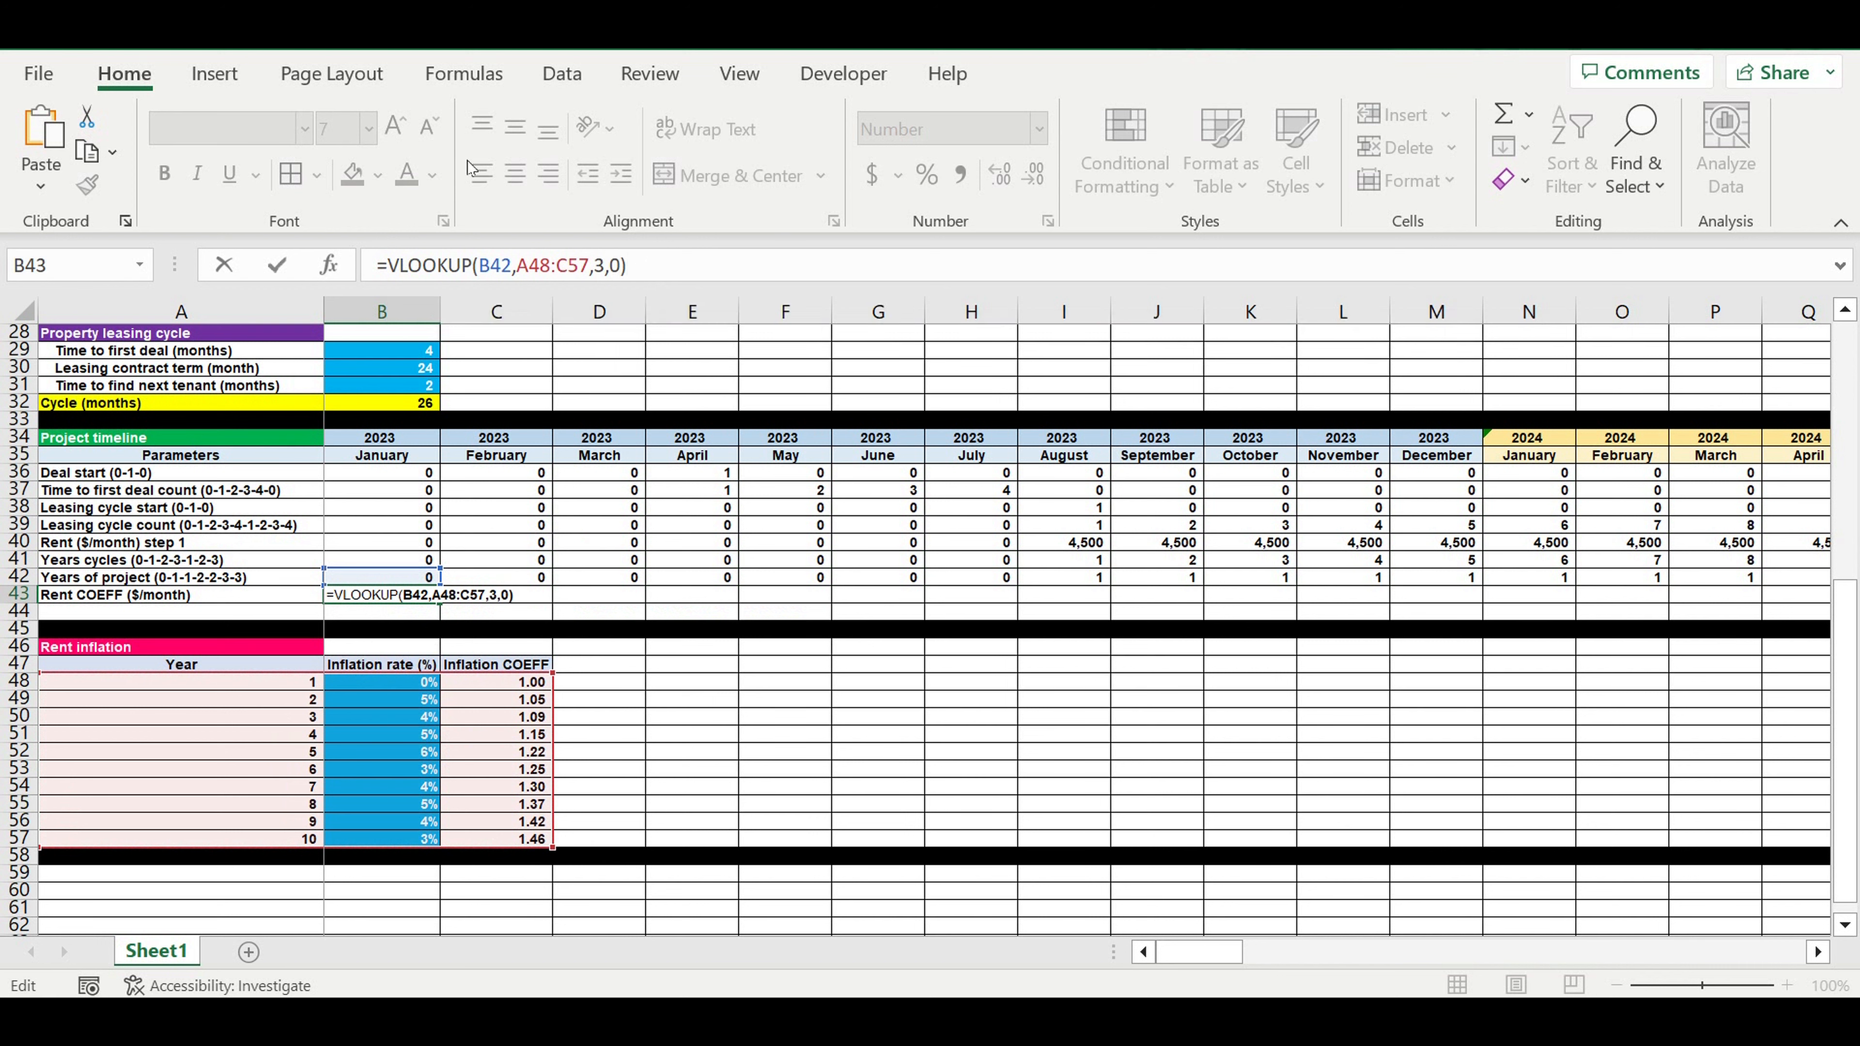
Step: Make the VLOOKUP table range in B43 absolute as $A$48:$C$57
click(528, 267)
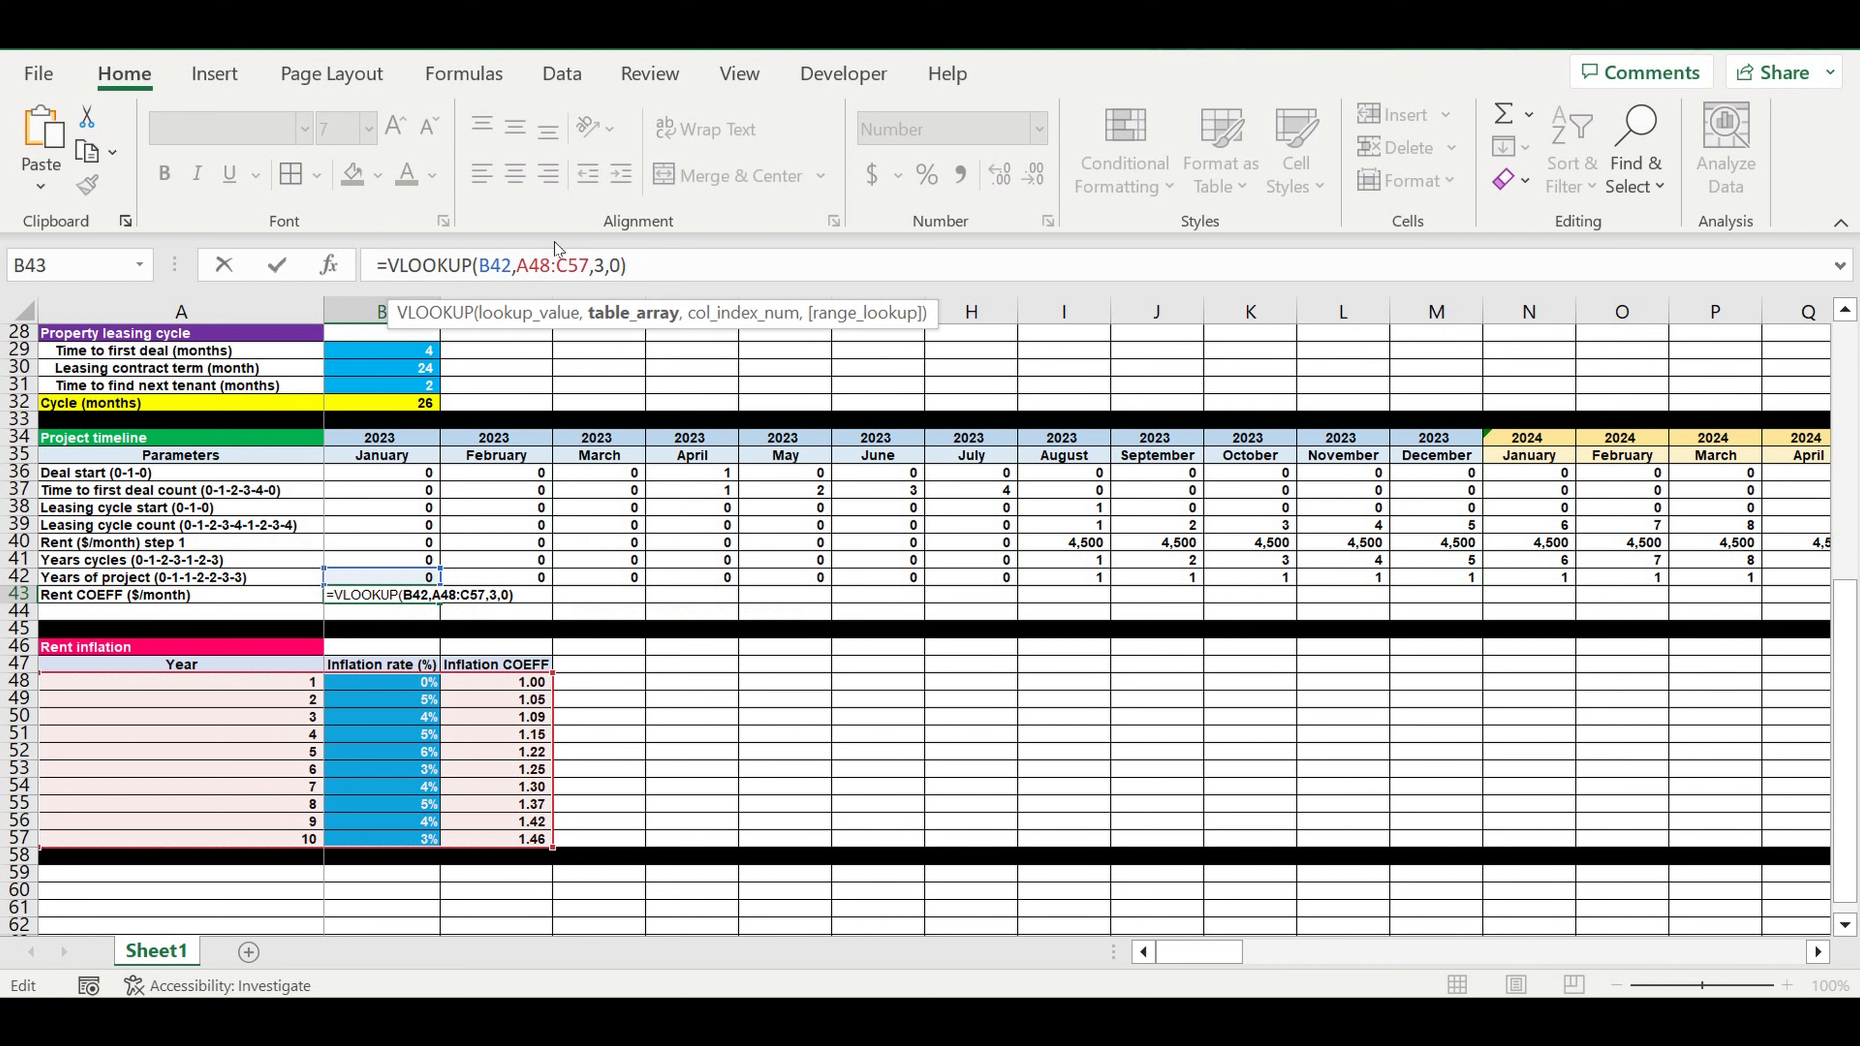
text($)
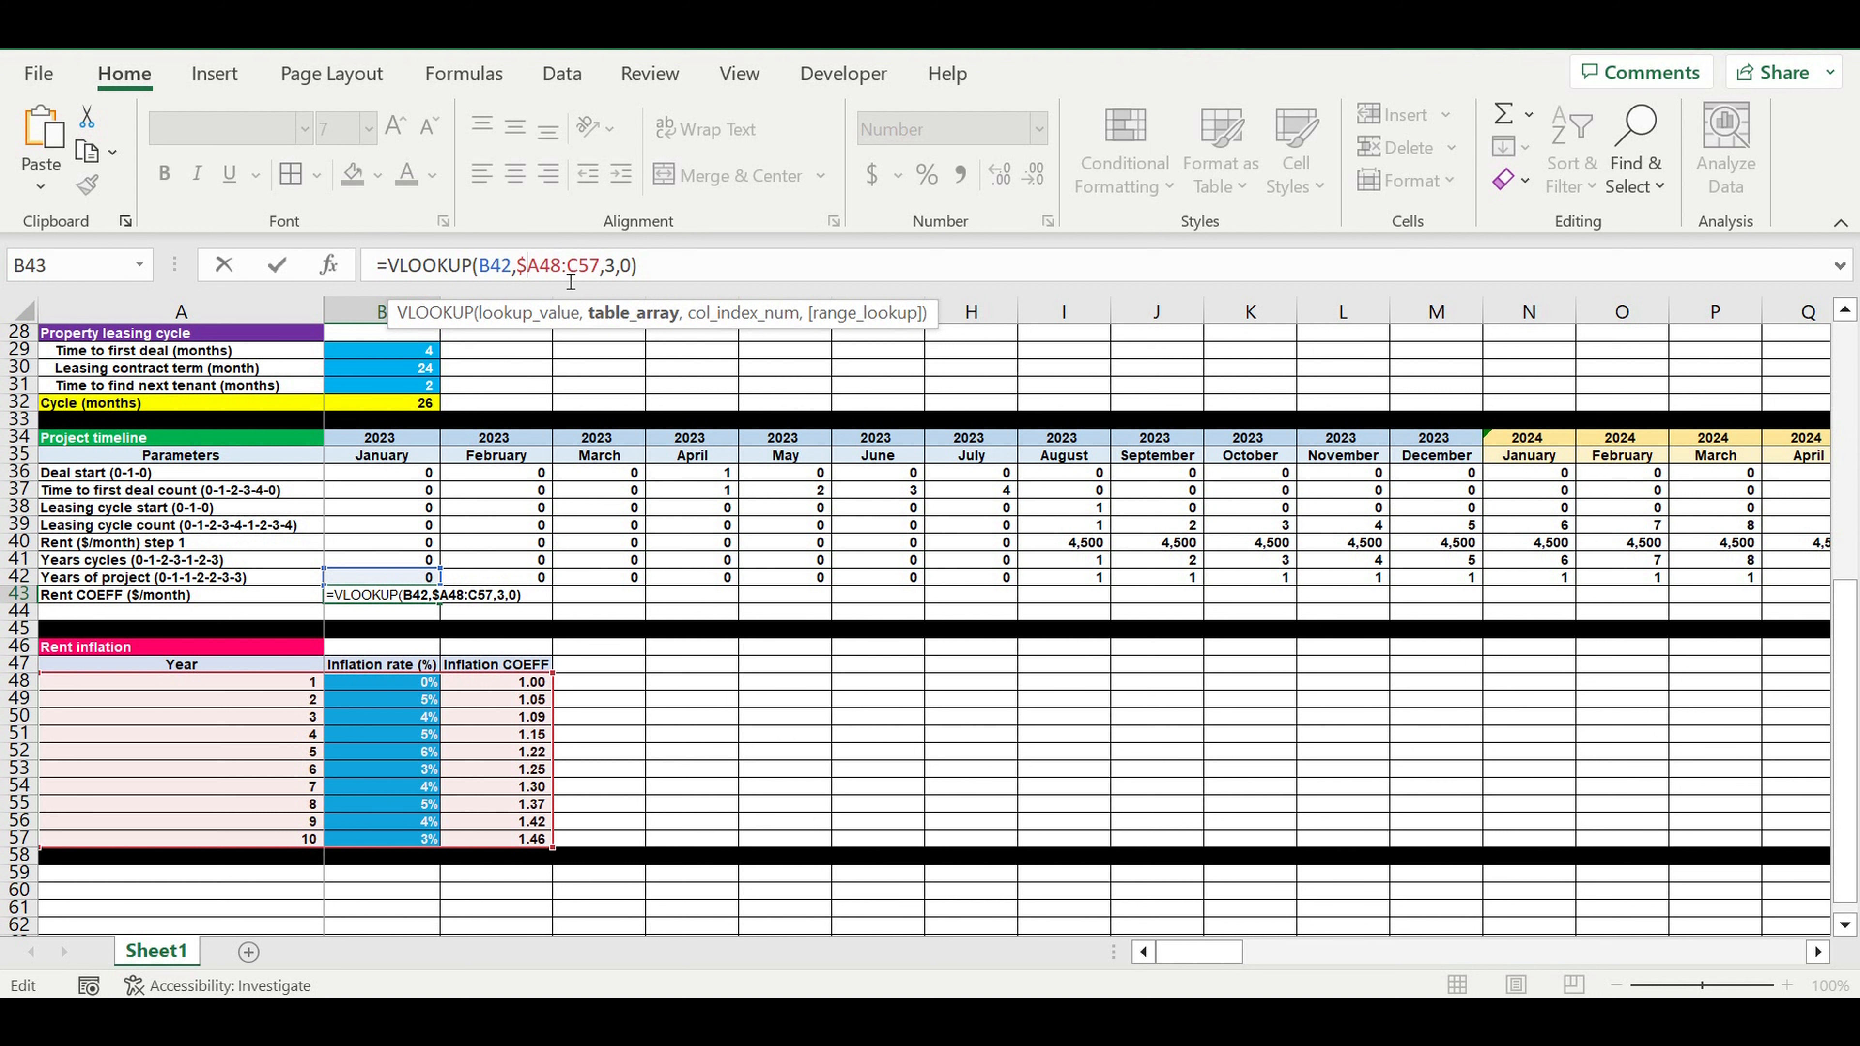
key(Right)
text($A)
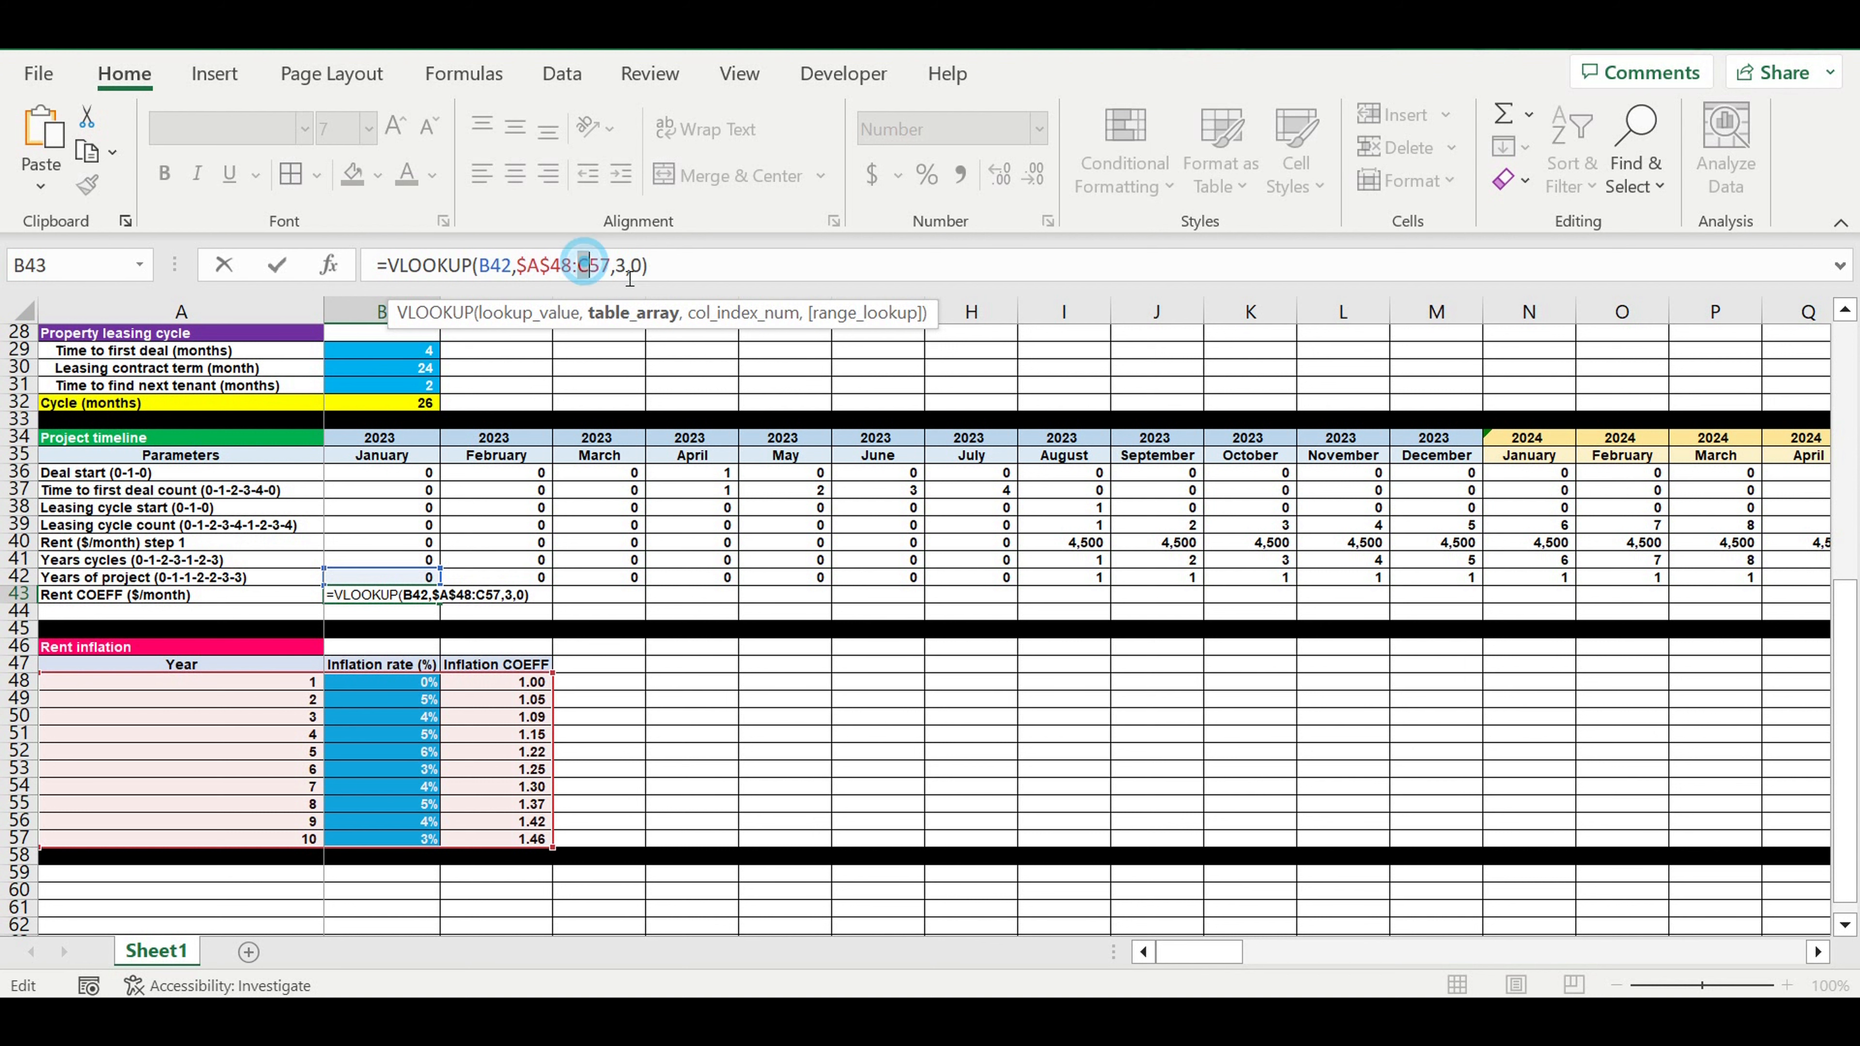
text($)
key(Right)
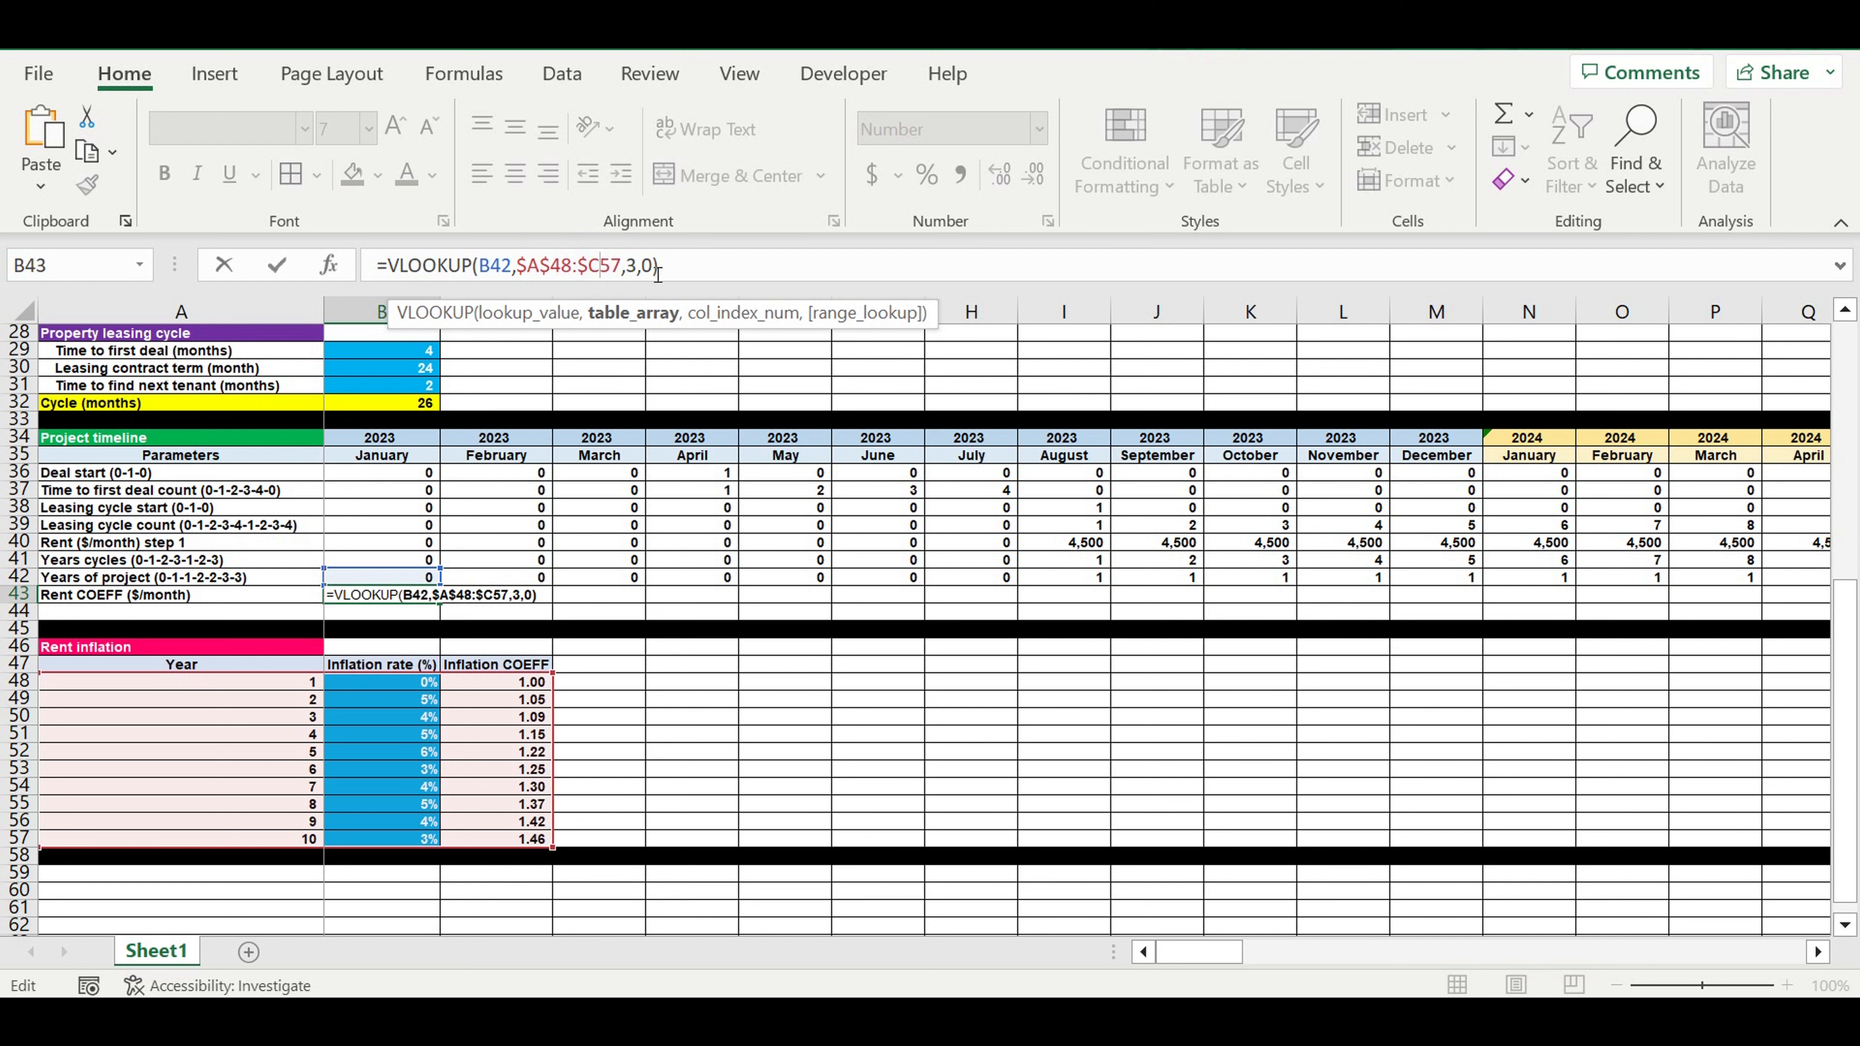
text($)
Step: Wrap the VLOOKUP in B43 in IFERROR with 0 as the error value: =IFERROR(VLOOKUP(B42,$A$48:$C$57,3,0),0)
click(390, 264)
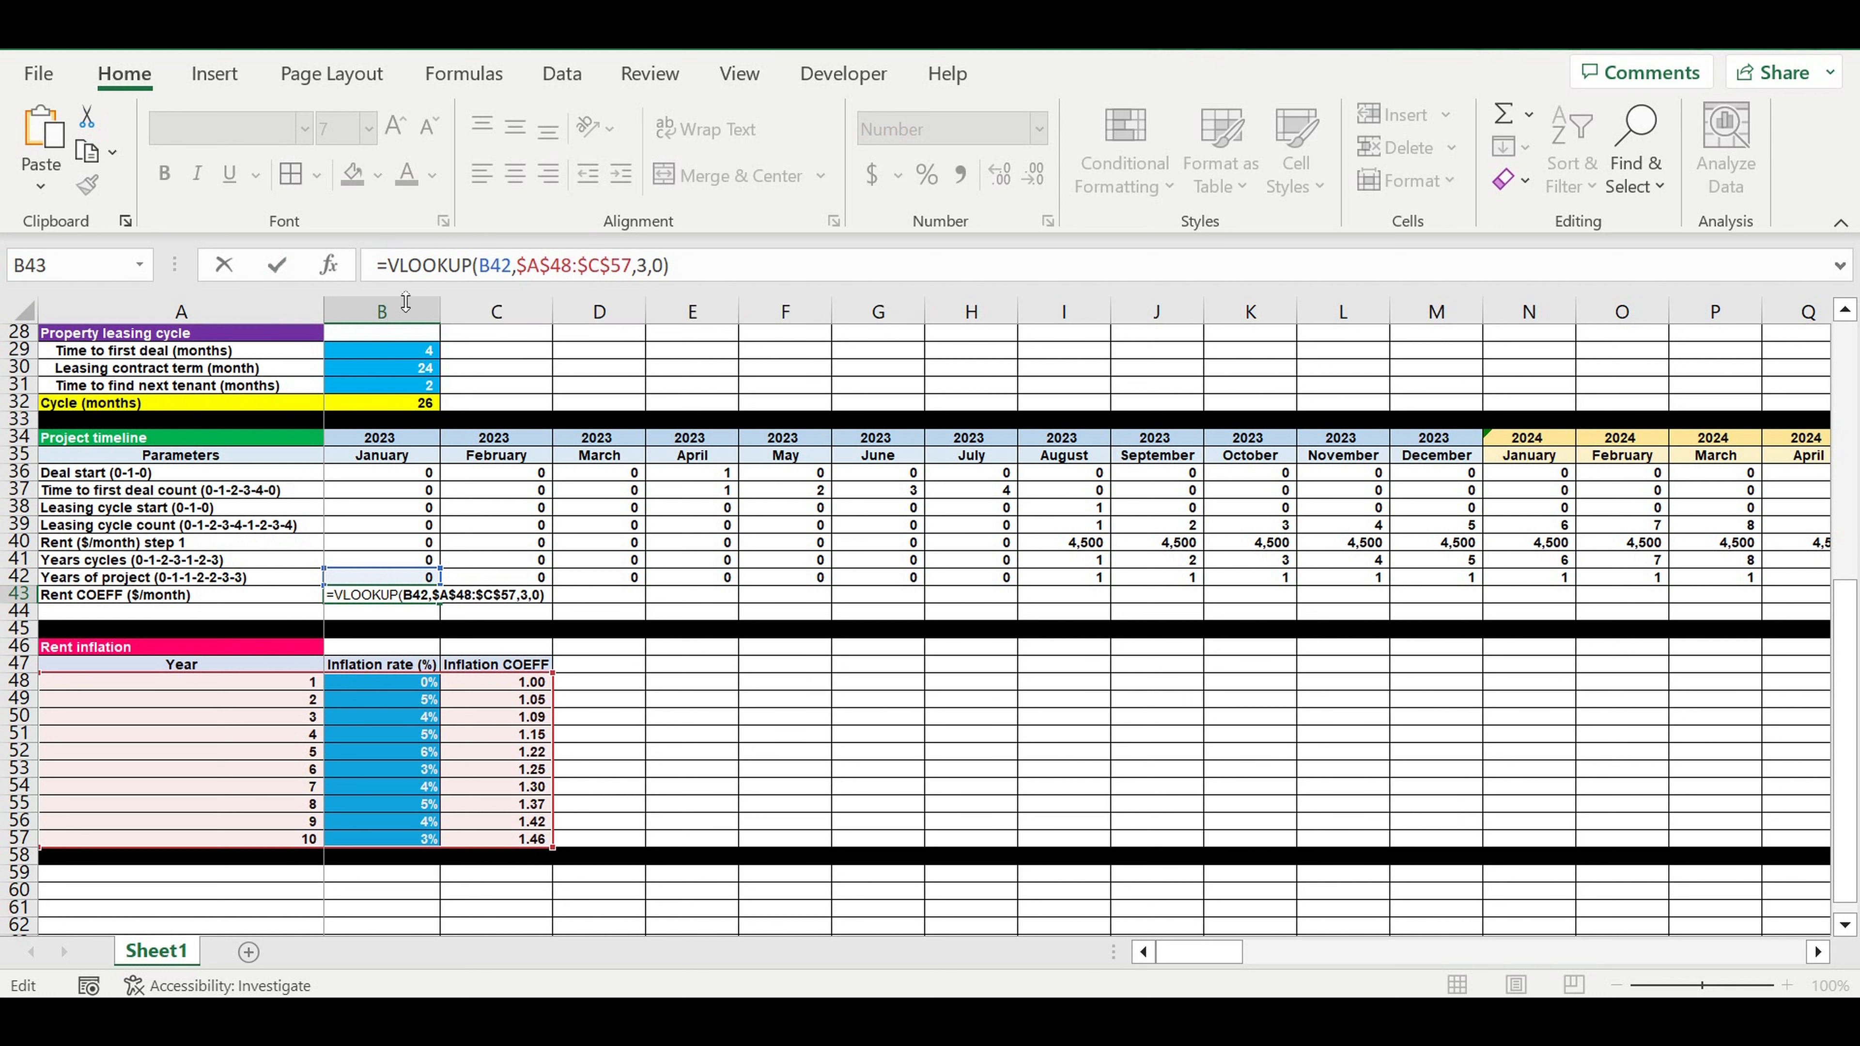
text(iff)
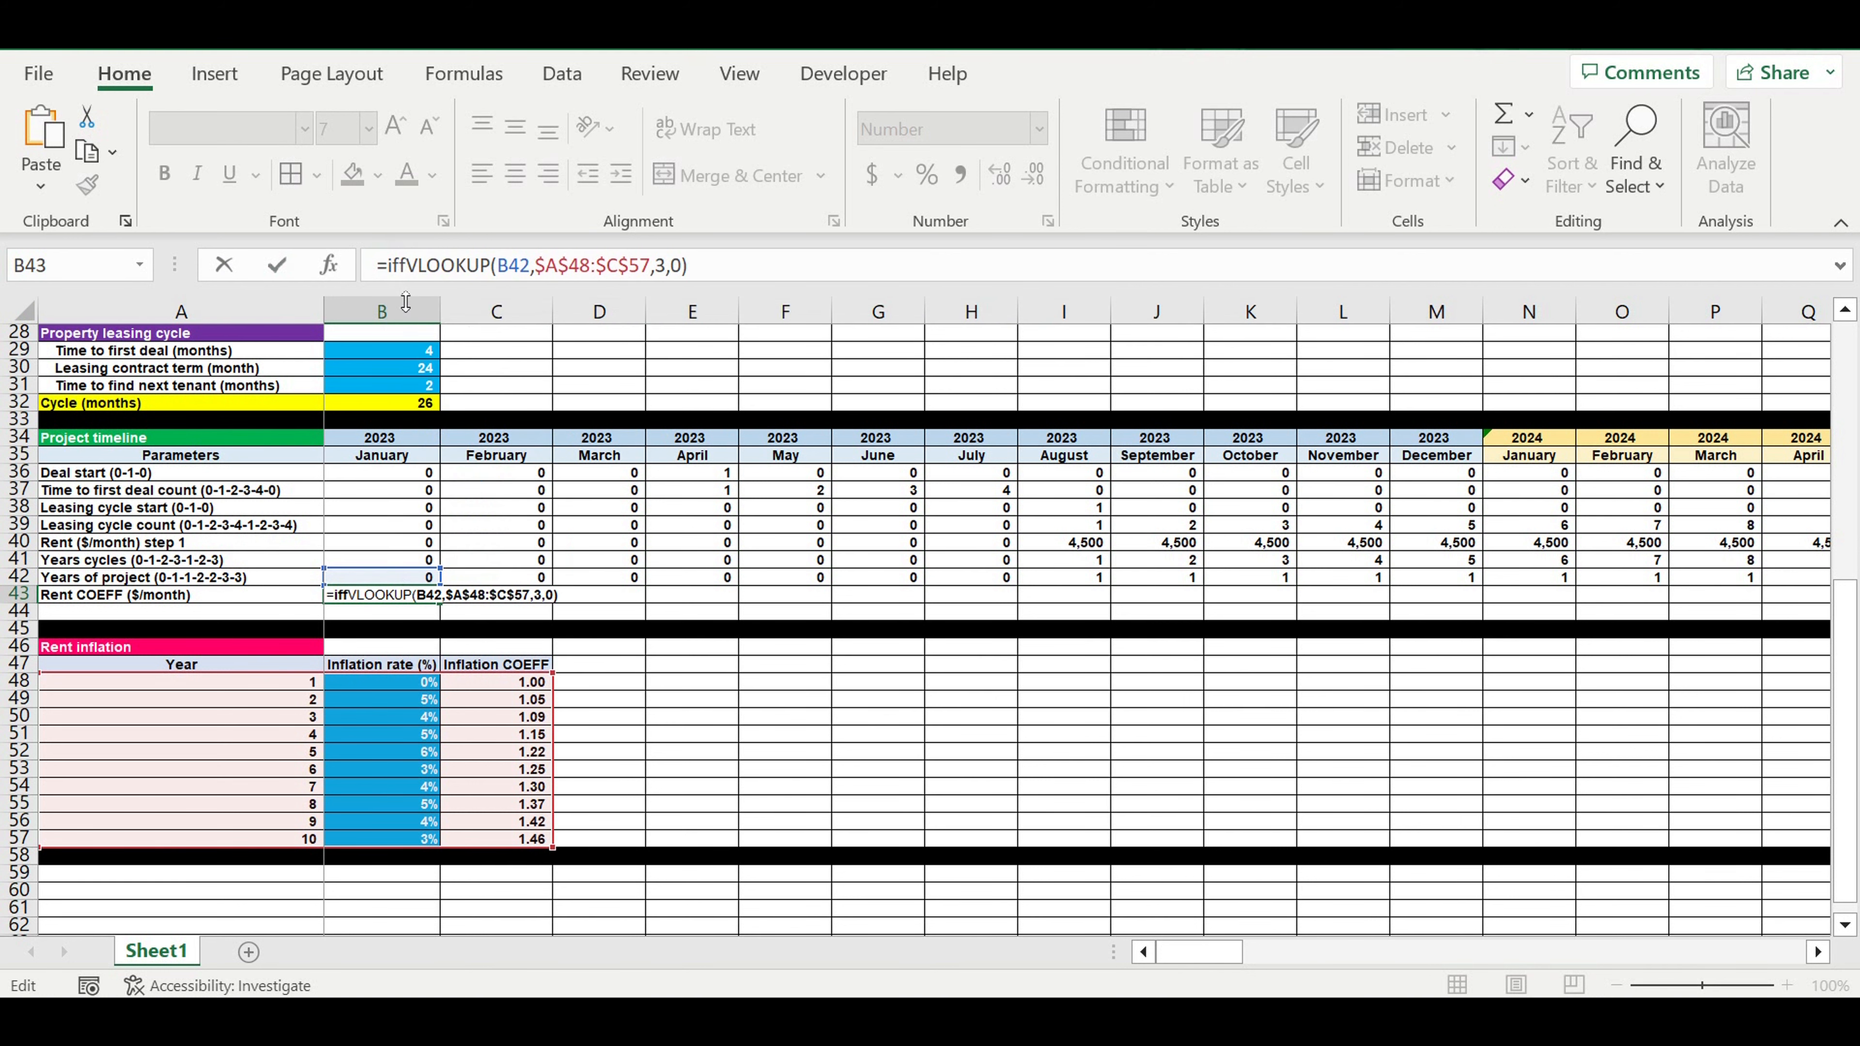
key(BackSpace)
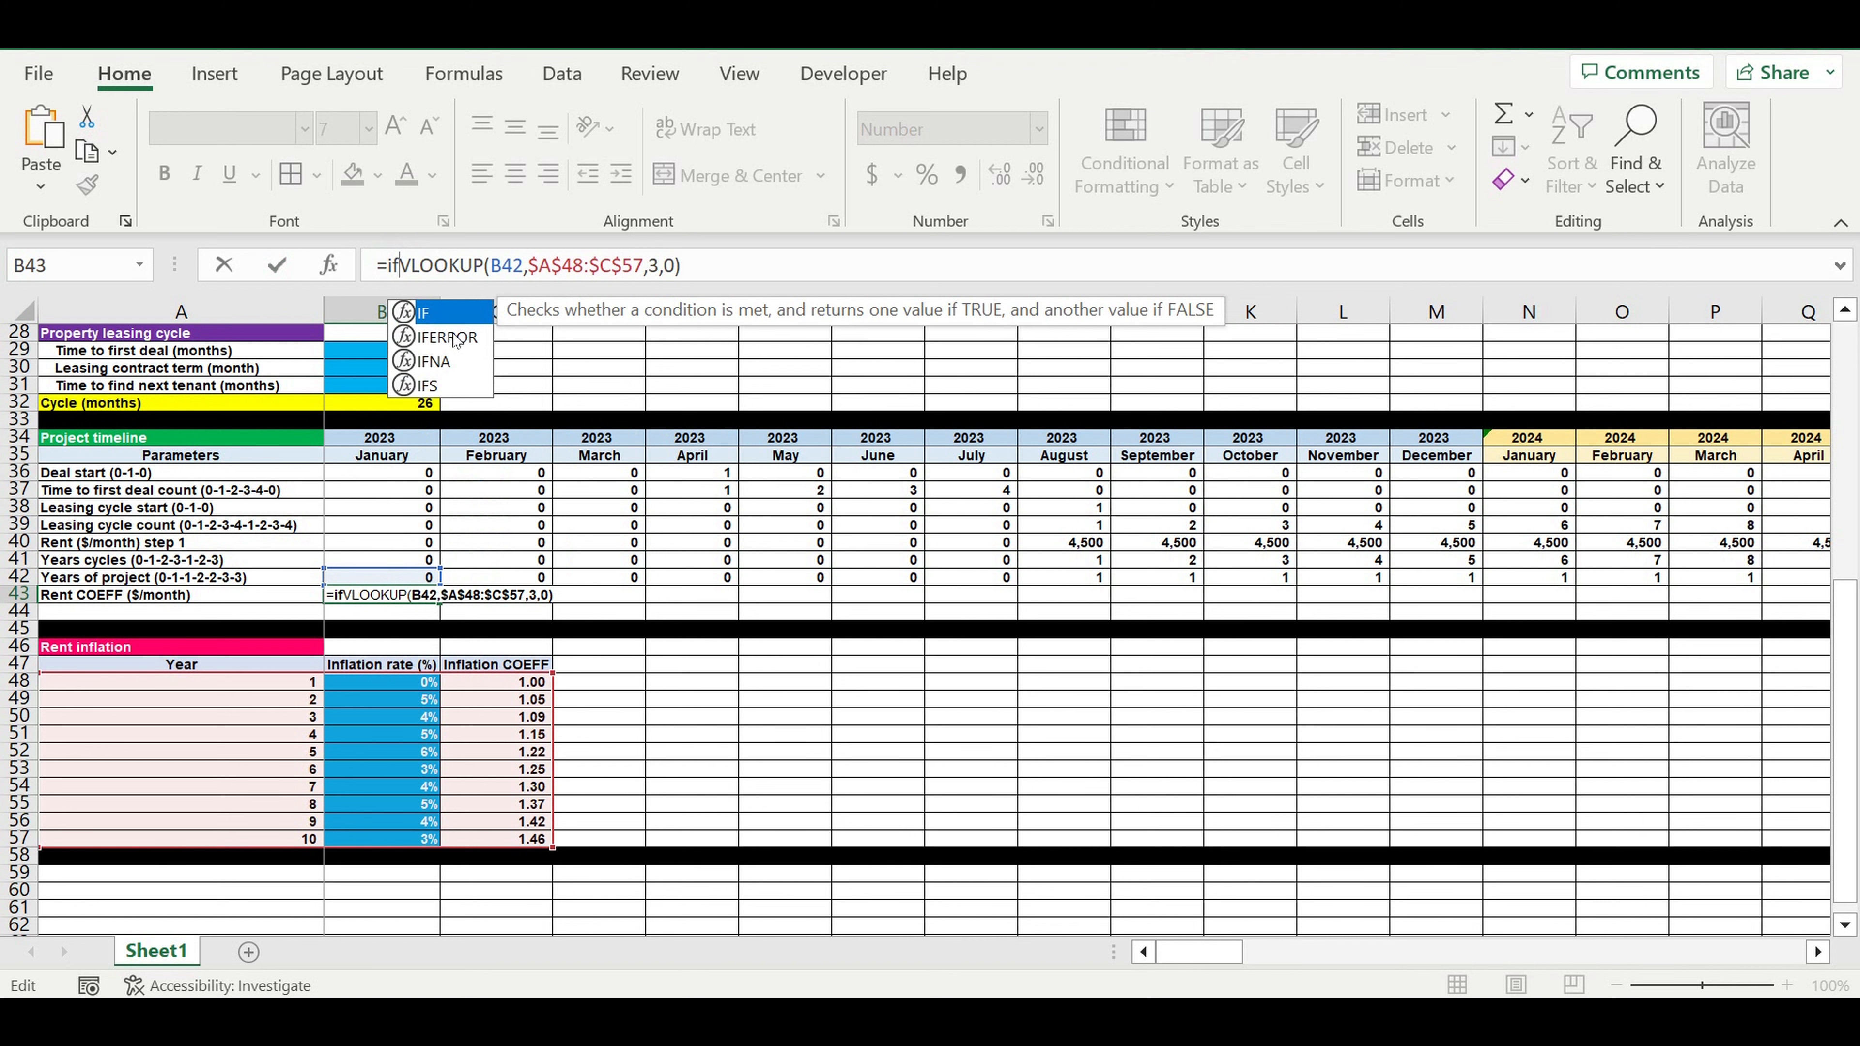
click(459, 337)
double_click(459, 337)
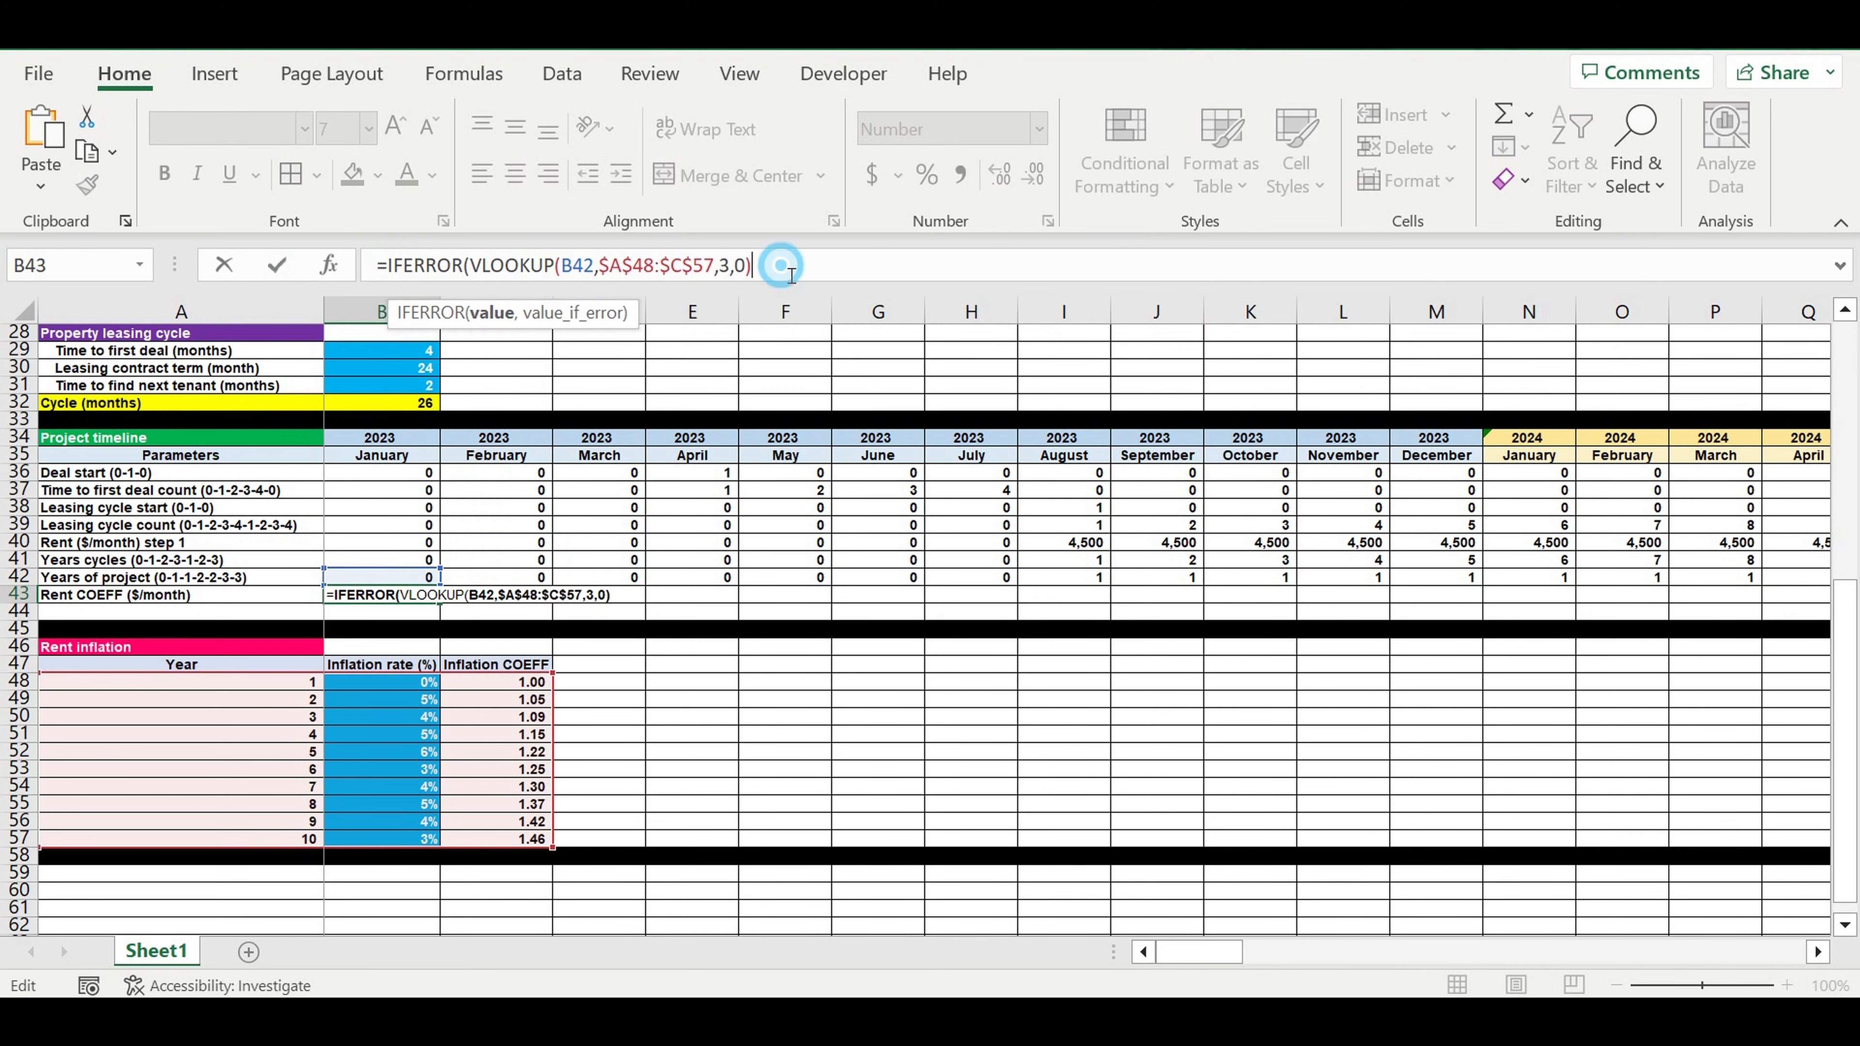
text(,0)
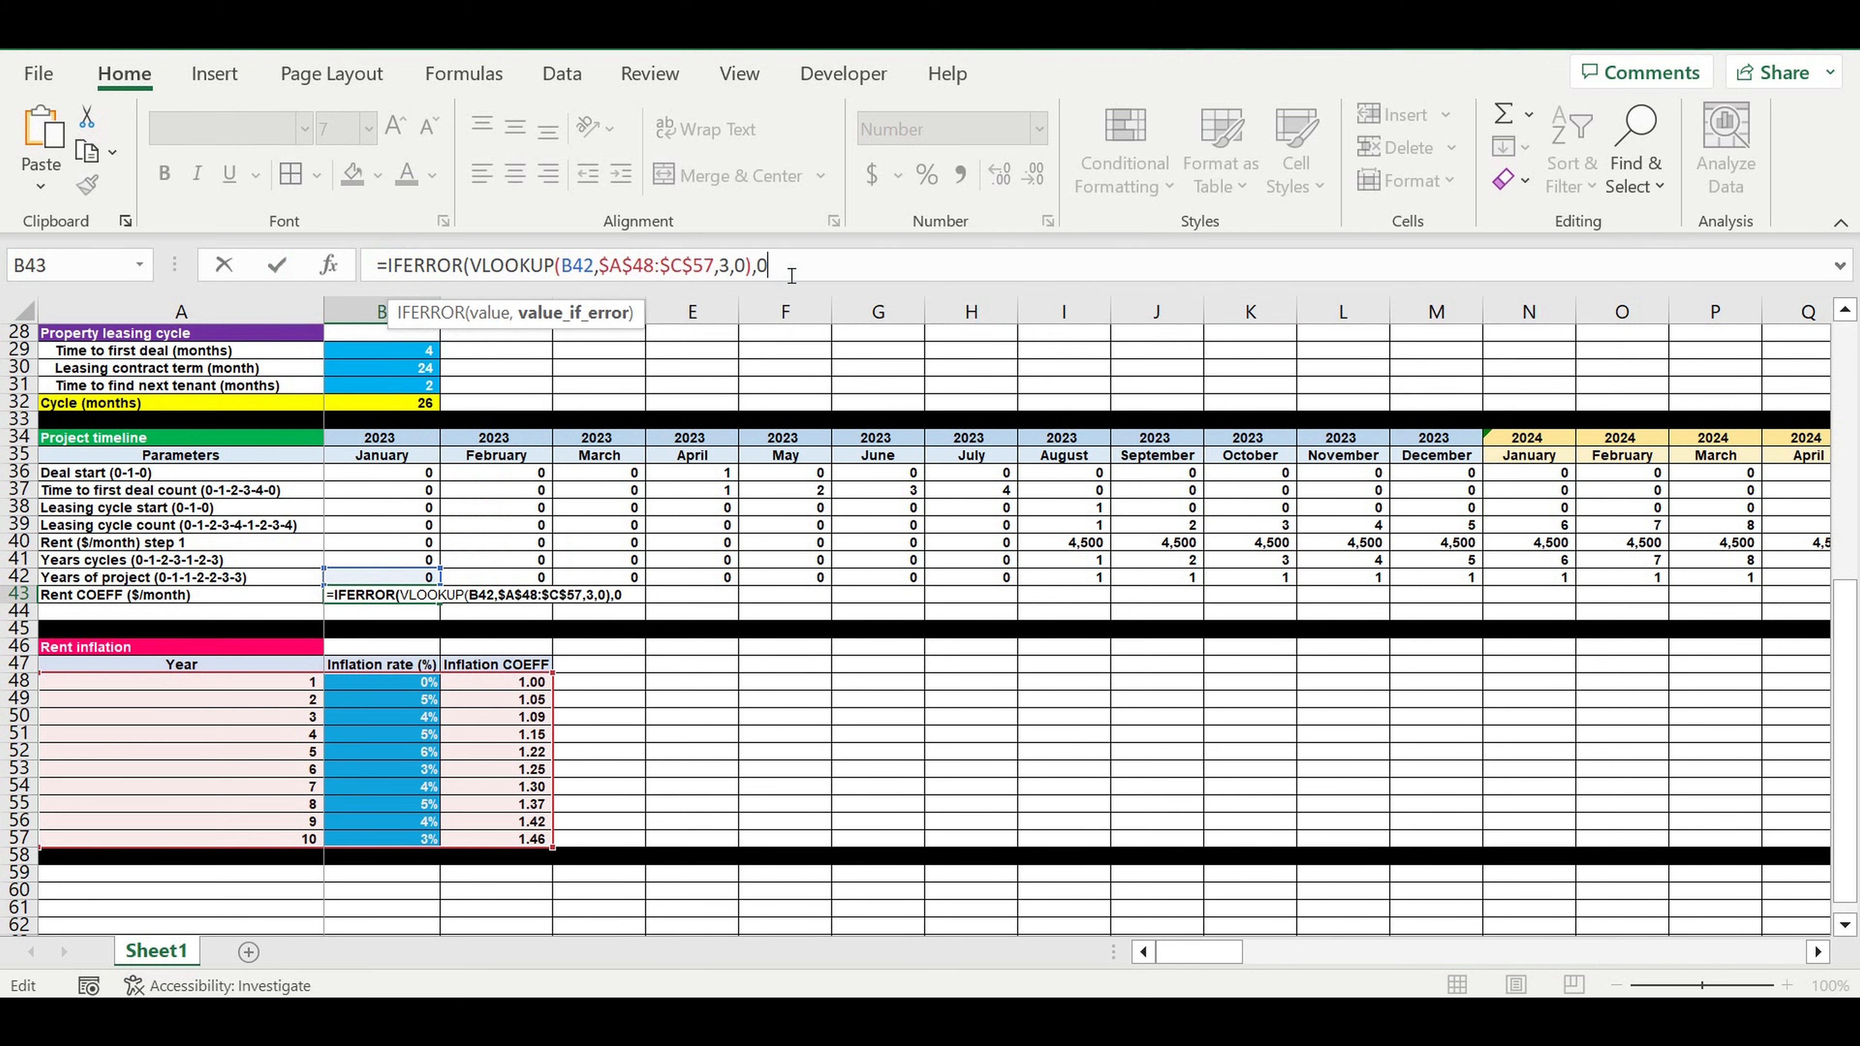
text())
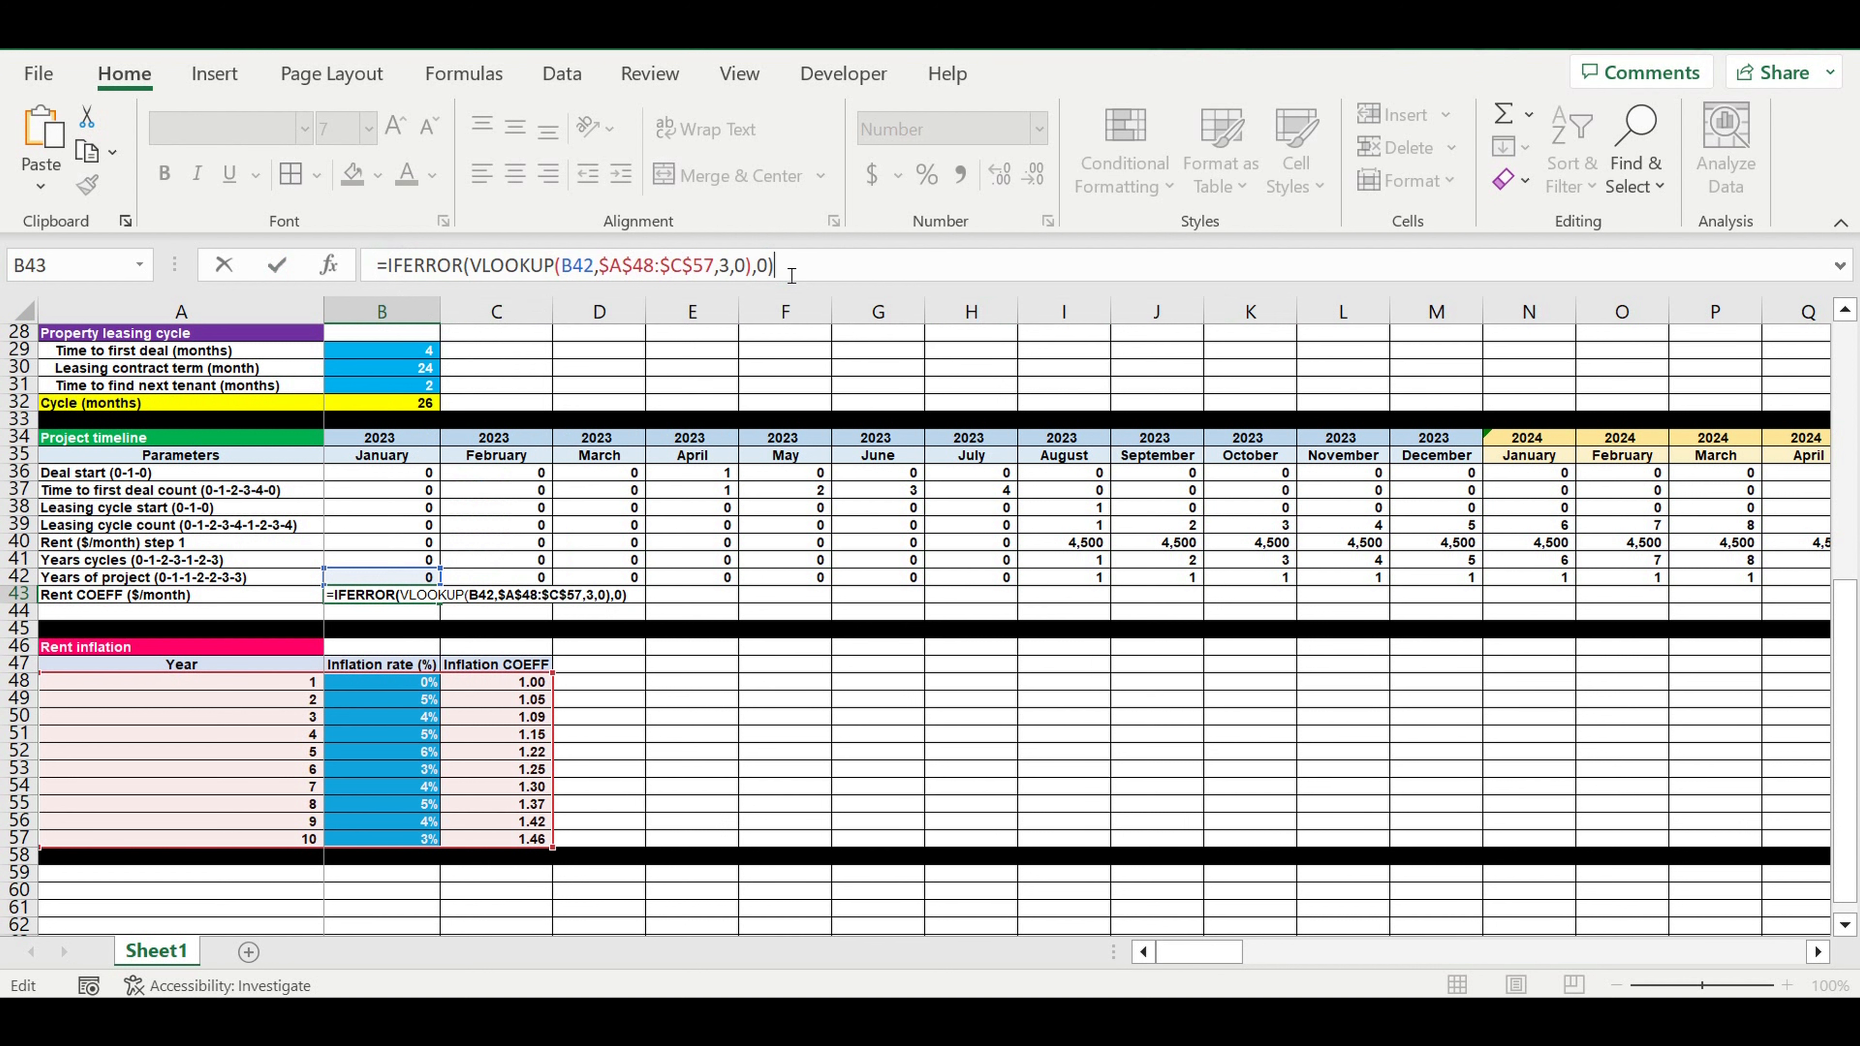
key(Return)
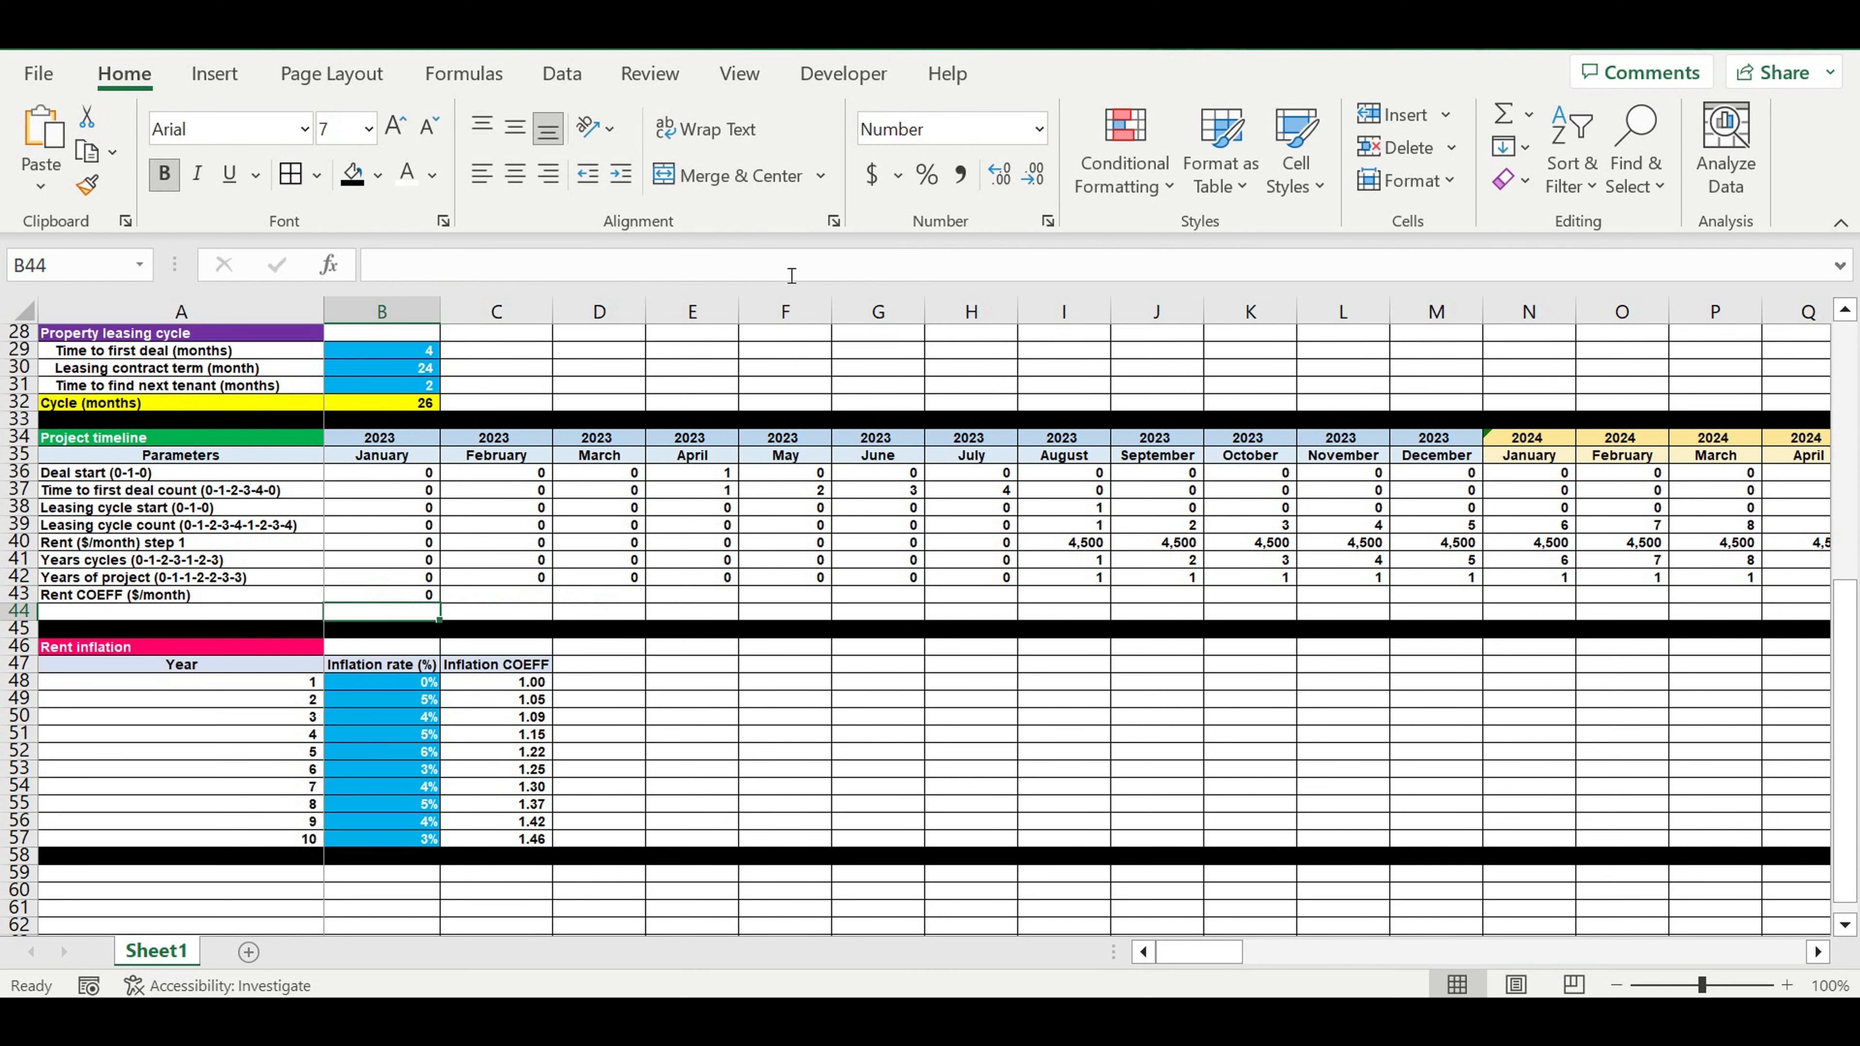
Step: Format the Rent COEFF cell B43 with two decimals and fill its formula across through December 2023 (M43)
click(409, 595)
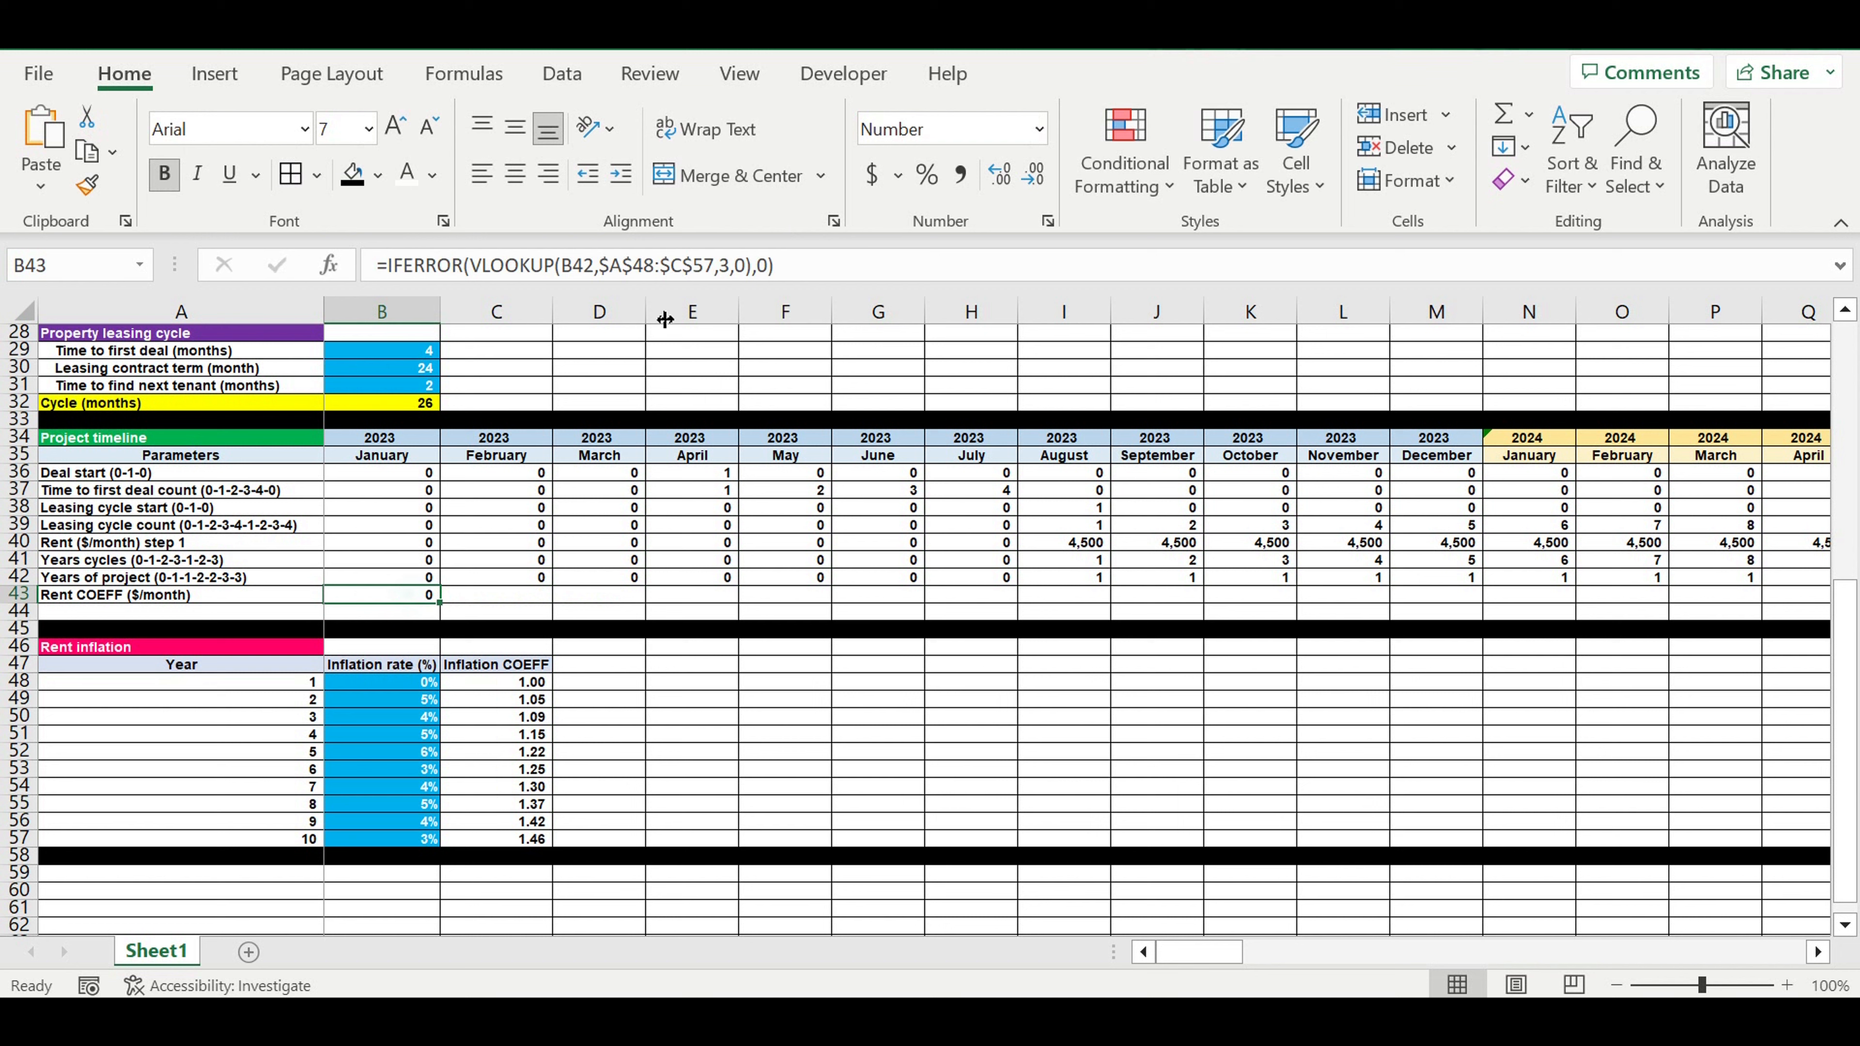
click(1001, 174)
click(1002, 174)
drag(452, 614, 1479, 599)
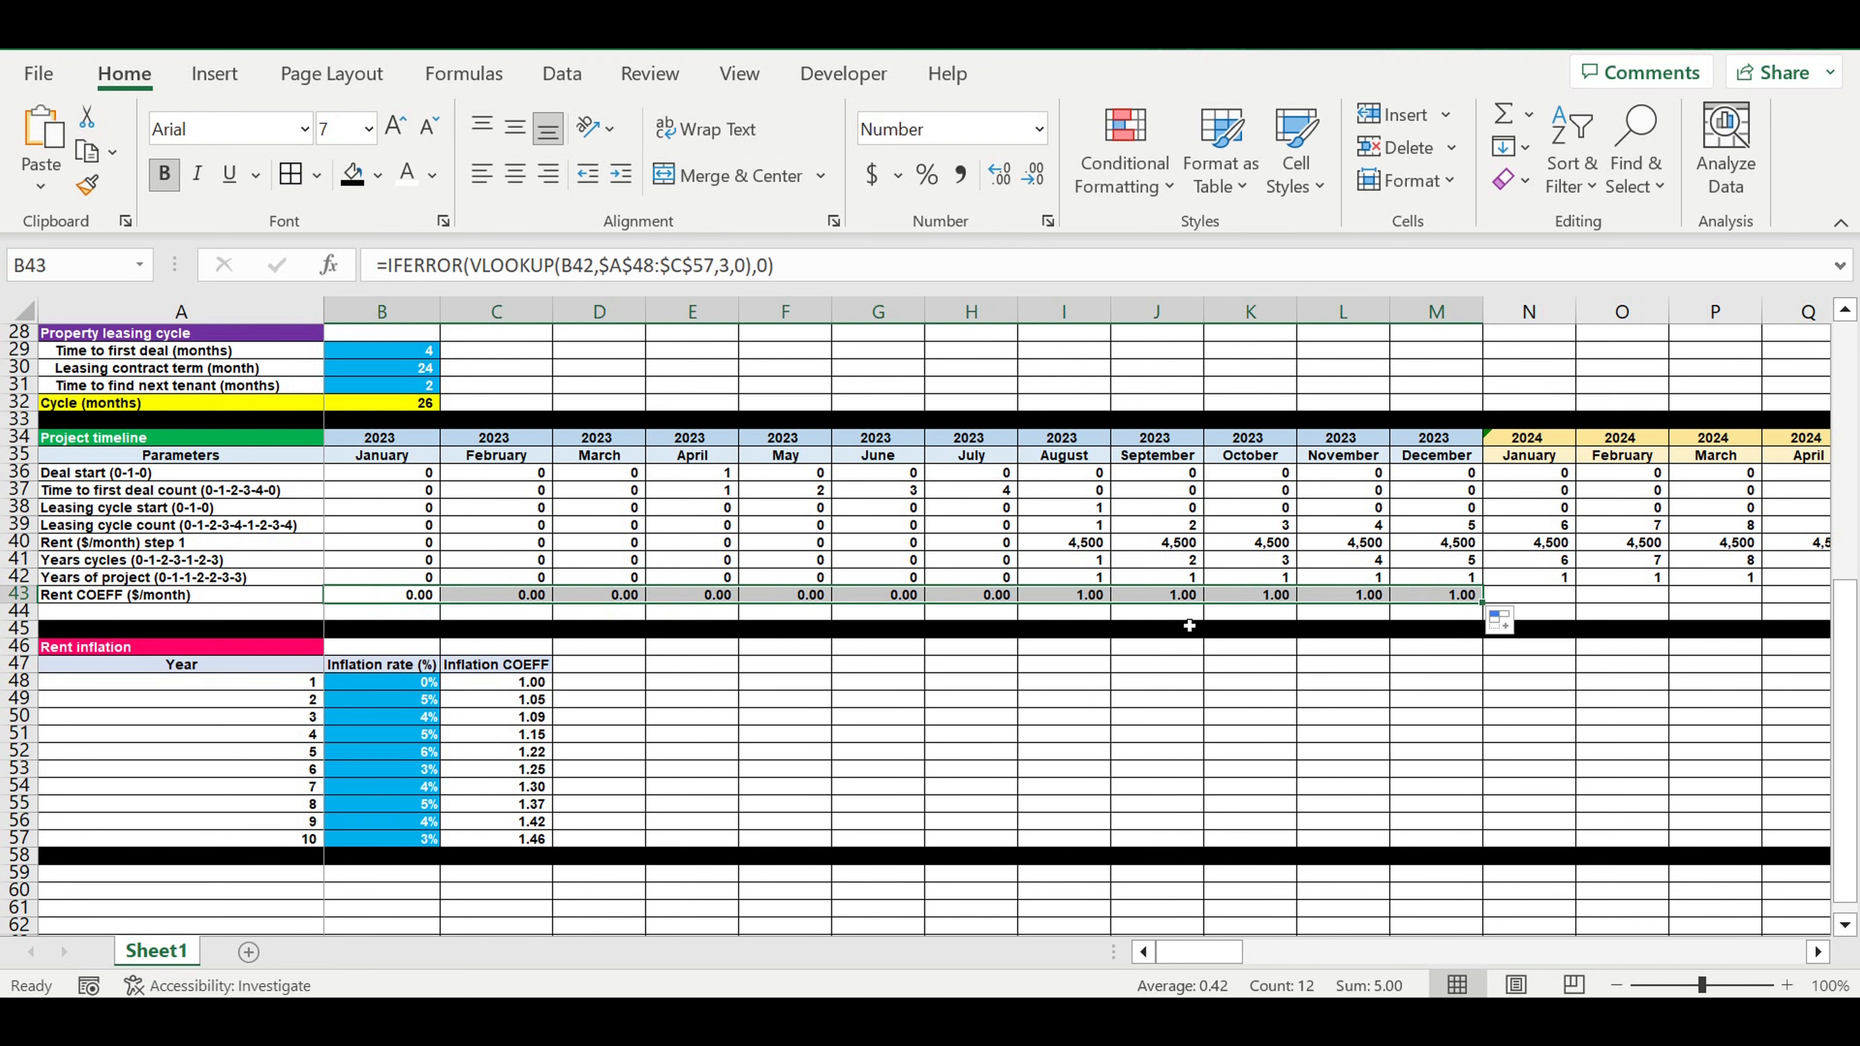
click(1165, 664)
Step: Compare the August to December 2023 rent coefficients with the year 1 row of the inflation table
click(1087, 599)
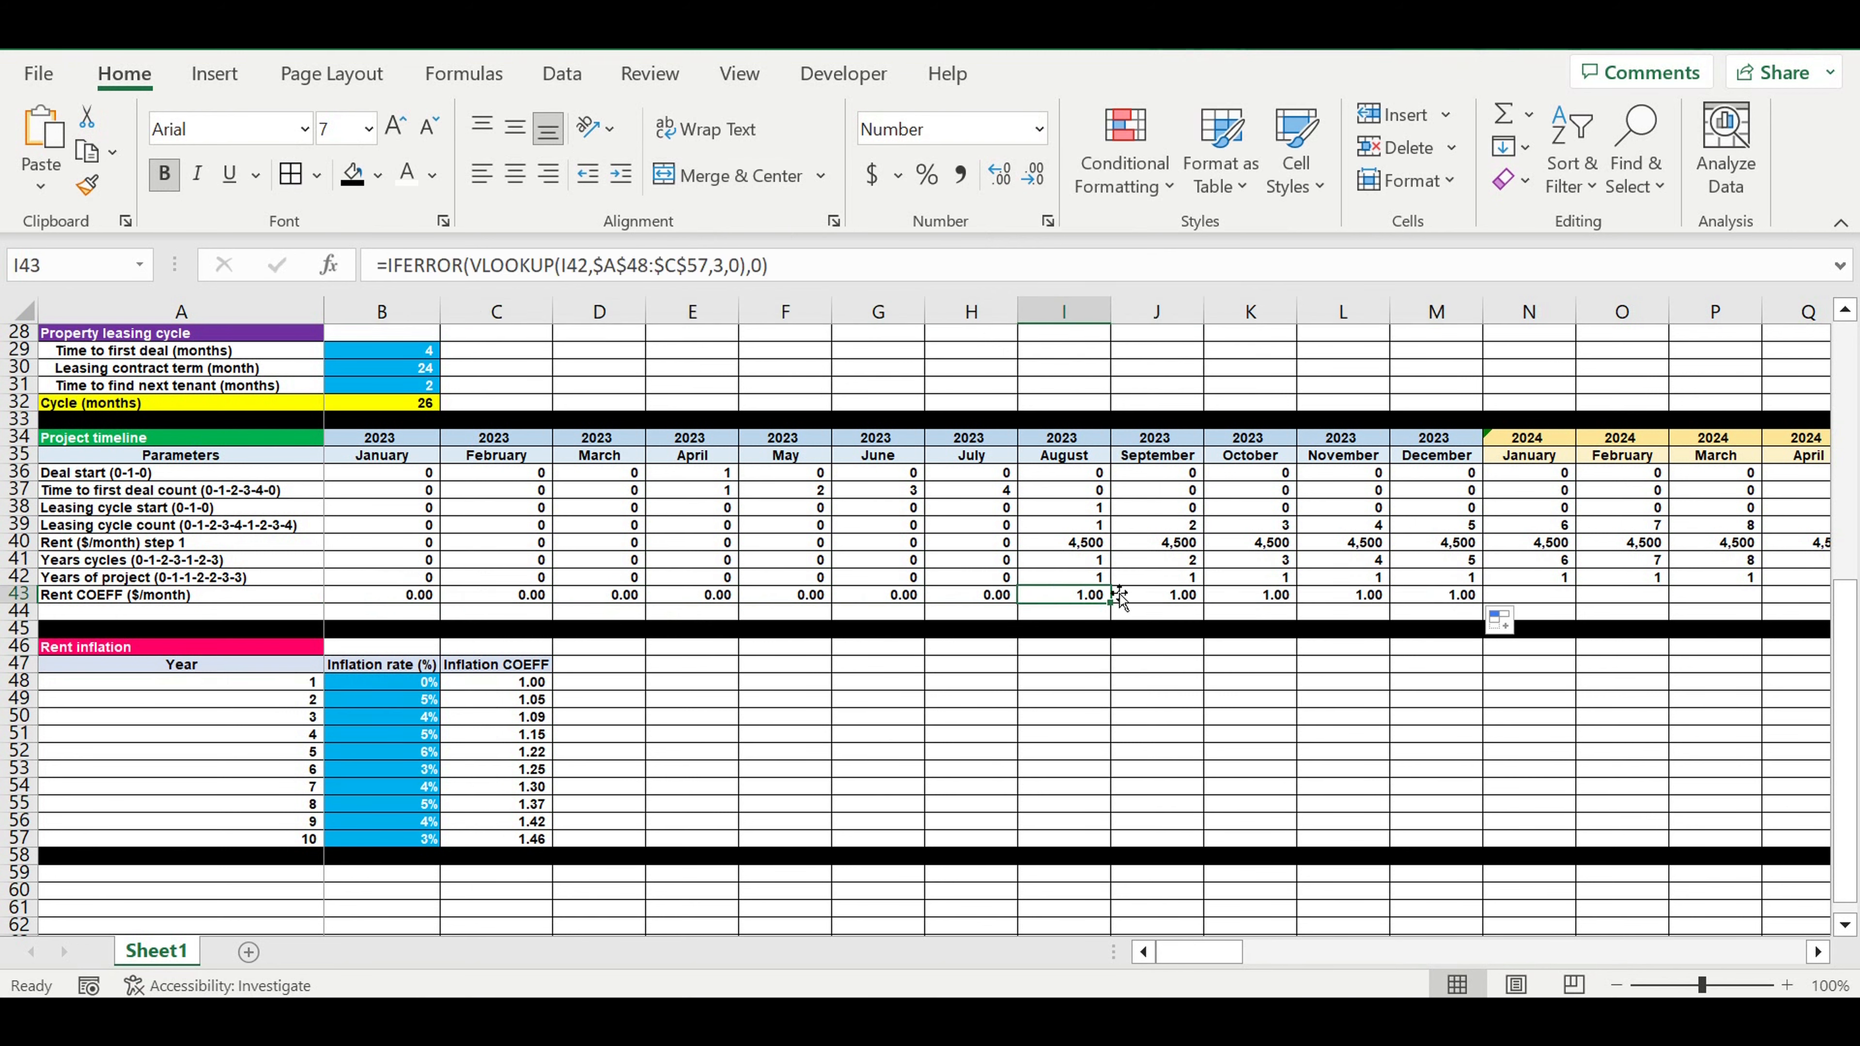
drag(1099, 579, 1622, 590)
drag(1095, 597, 1418, 599)
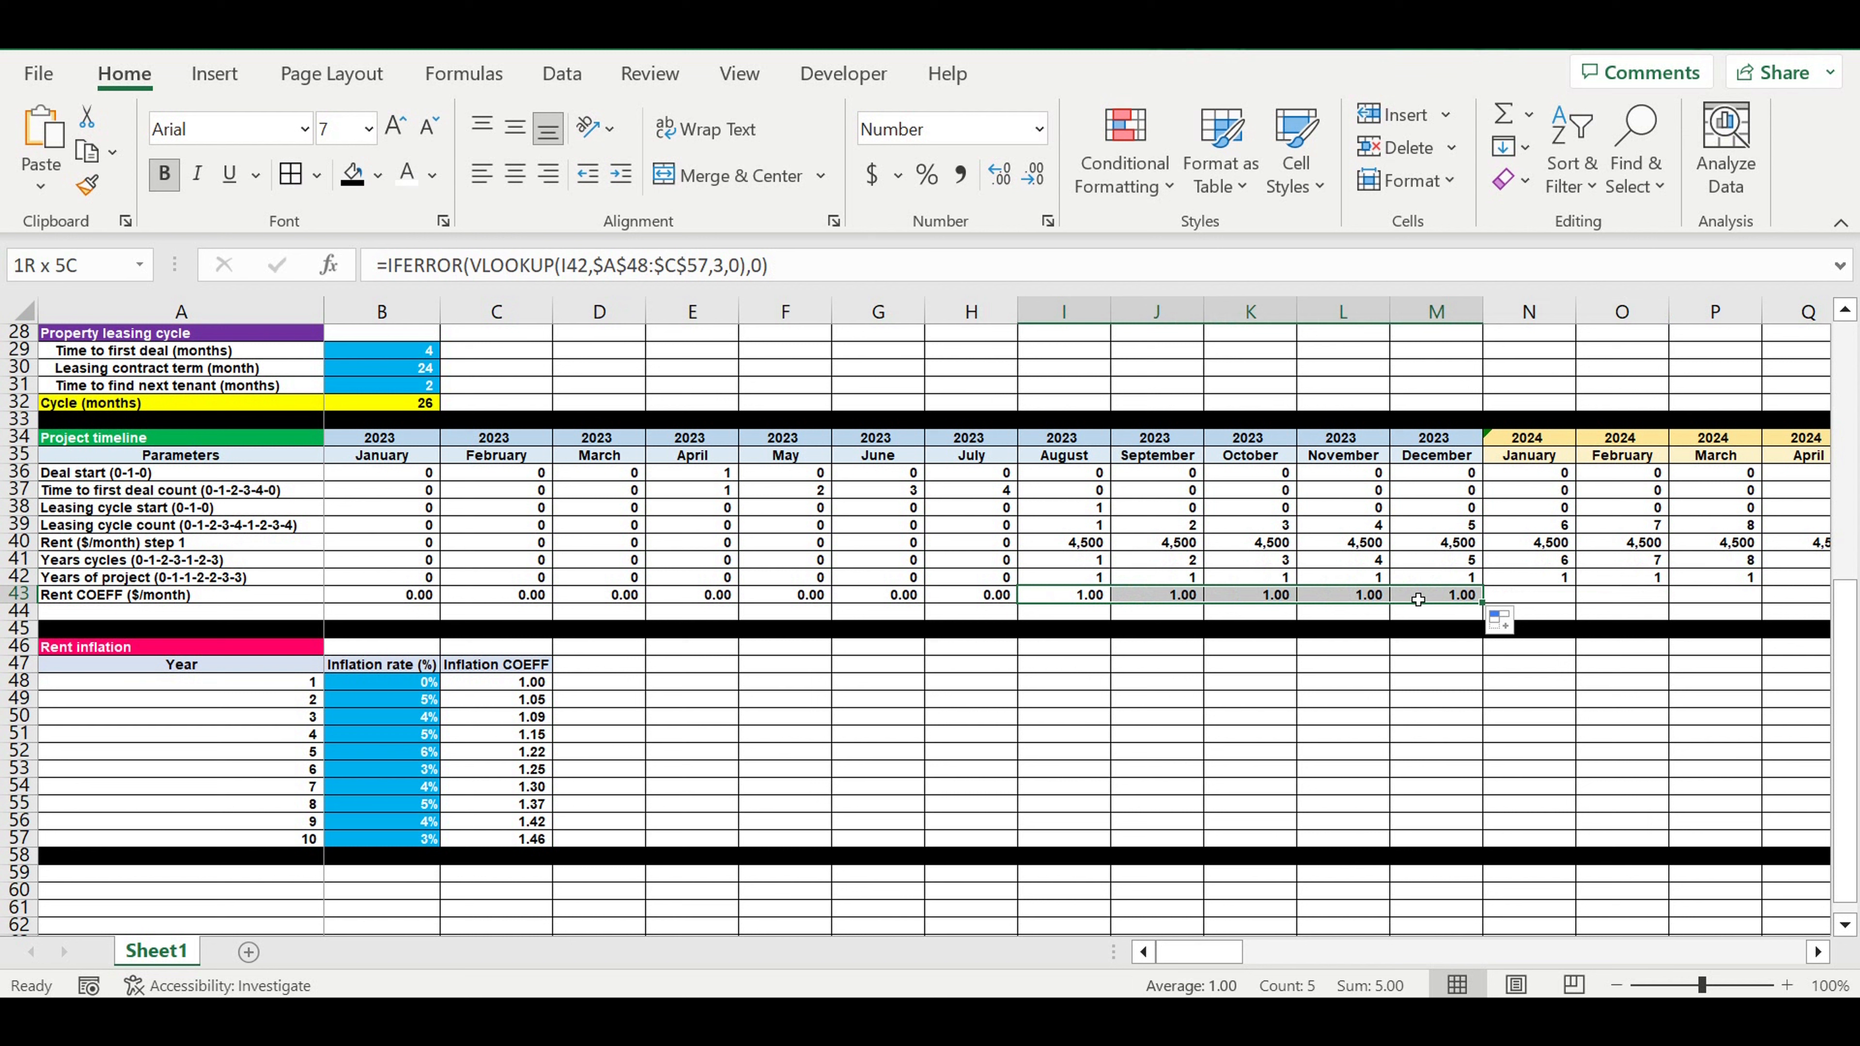
click(511, 683)
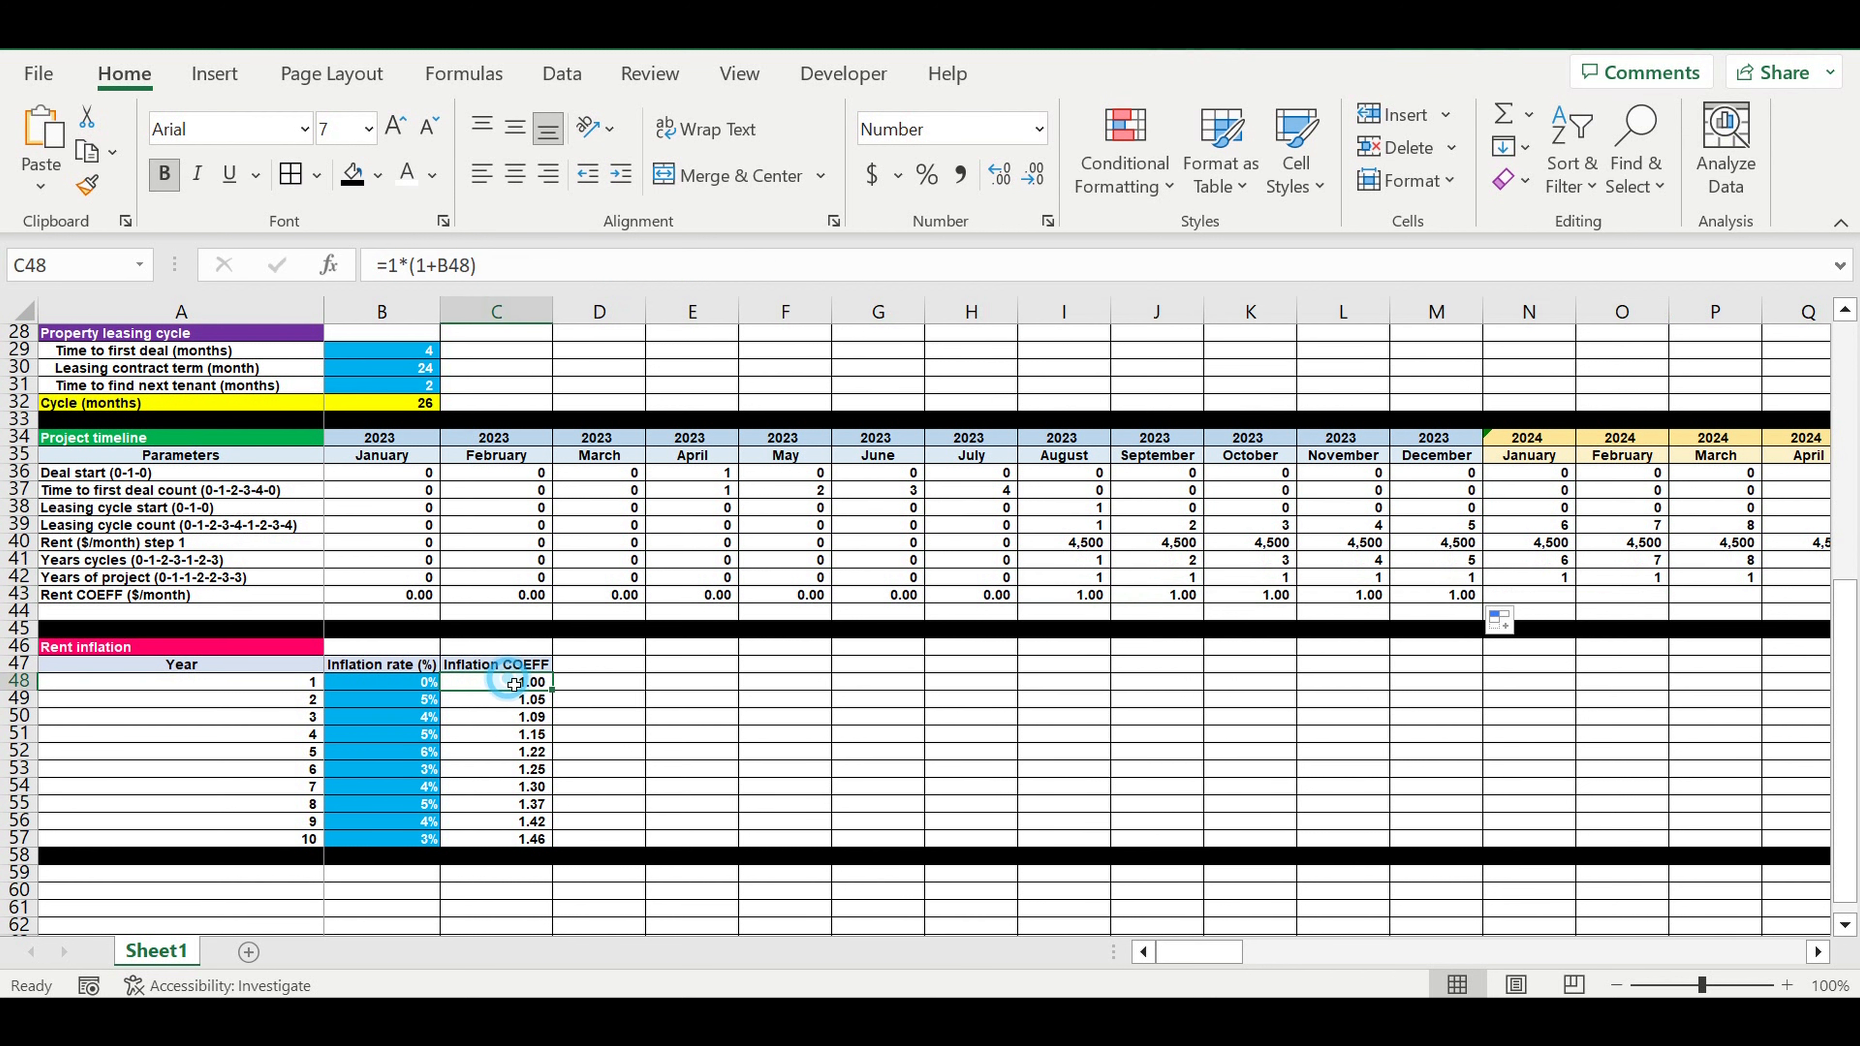
click(298, 684)
Step: Extend the Rent COEFF formula from M43 through September 2025 and check it against the year 2 coefficient in C49
click(1460, 599)
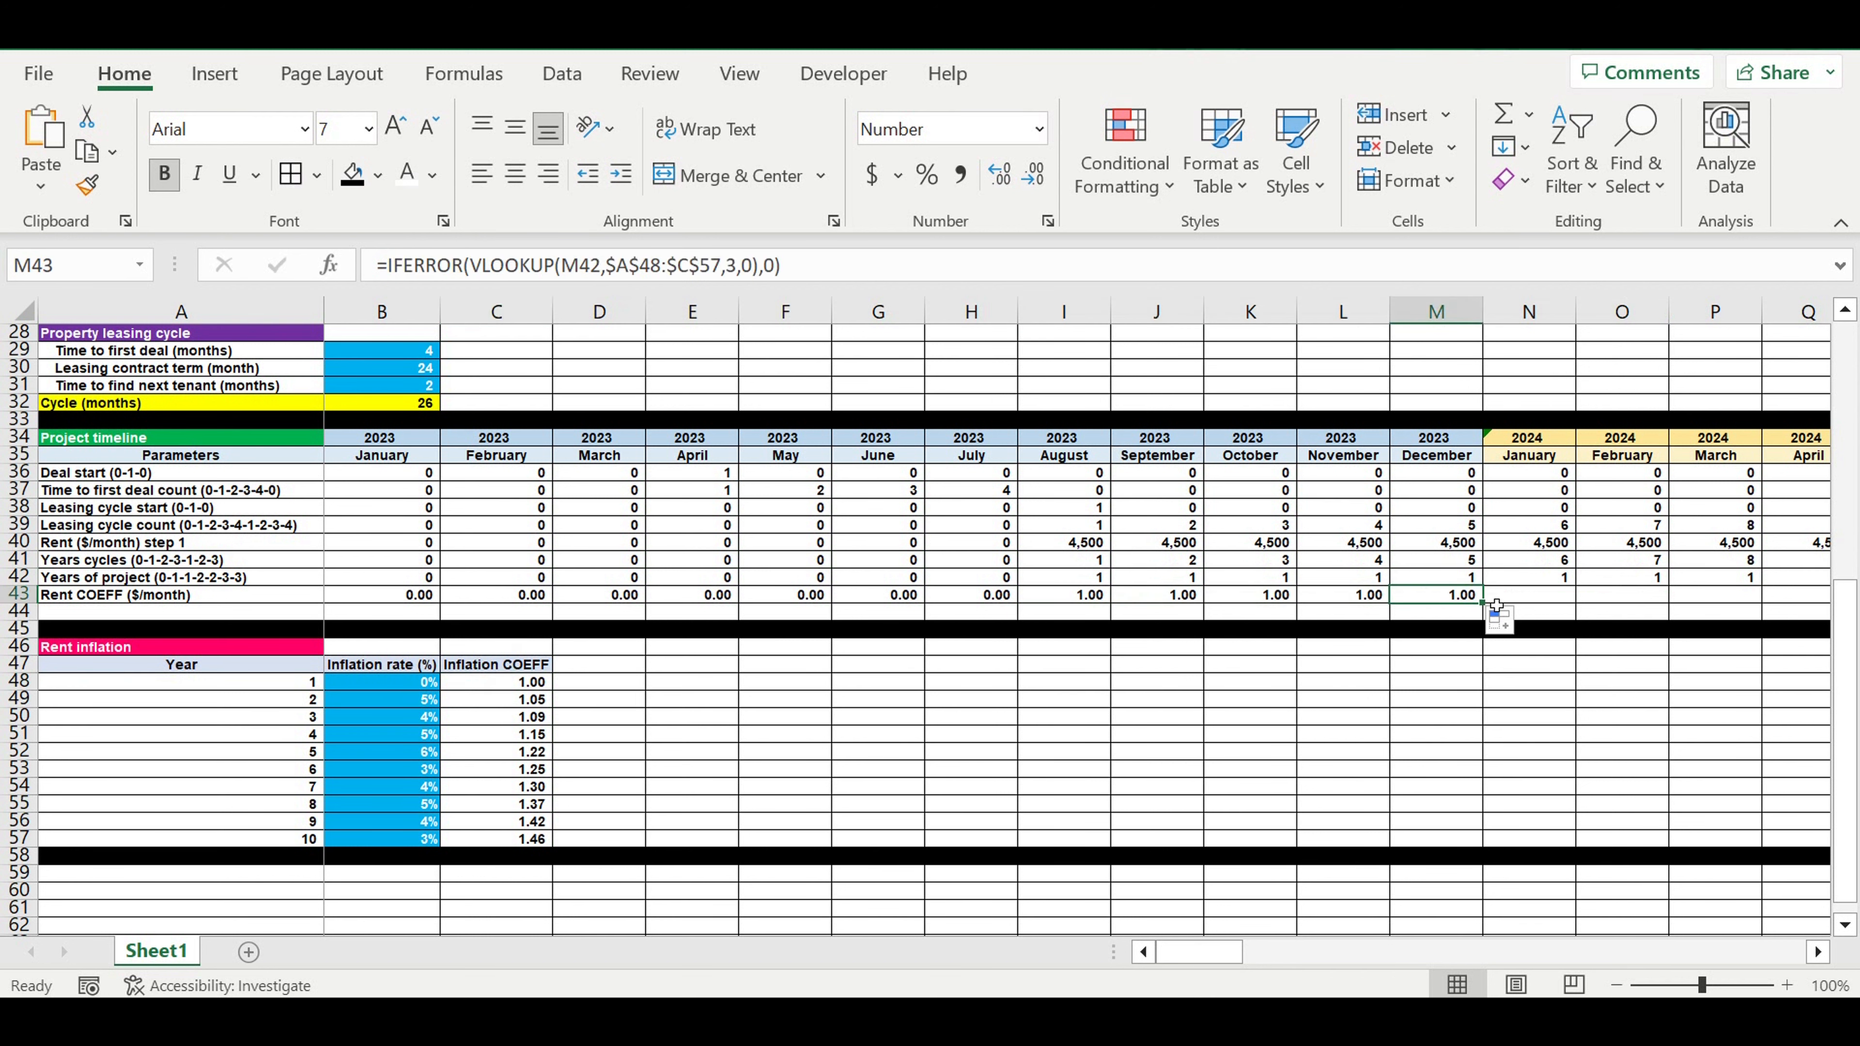
drag(1492, 608, 1607, 644)
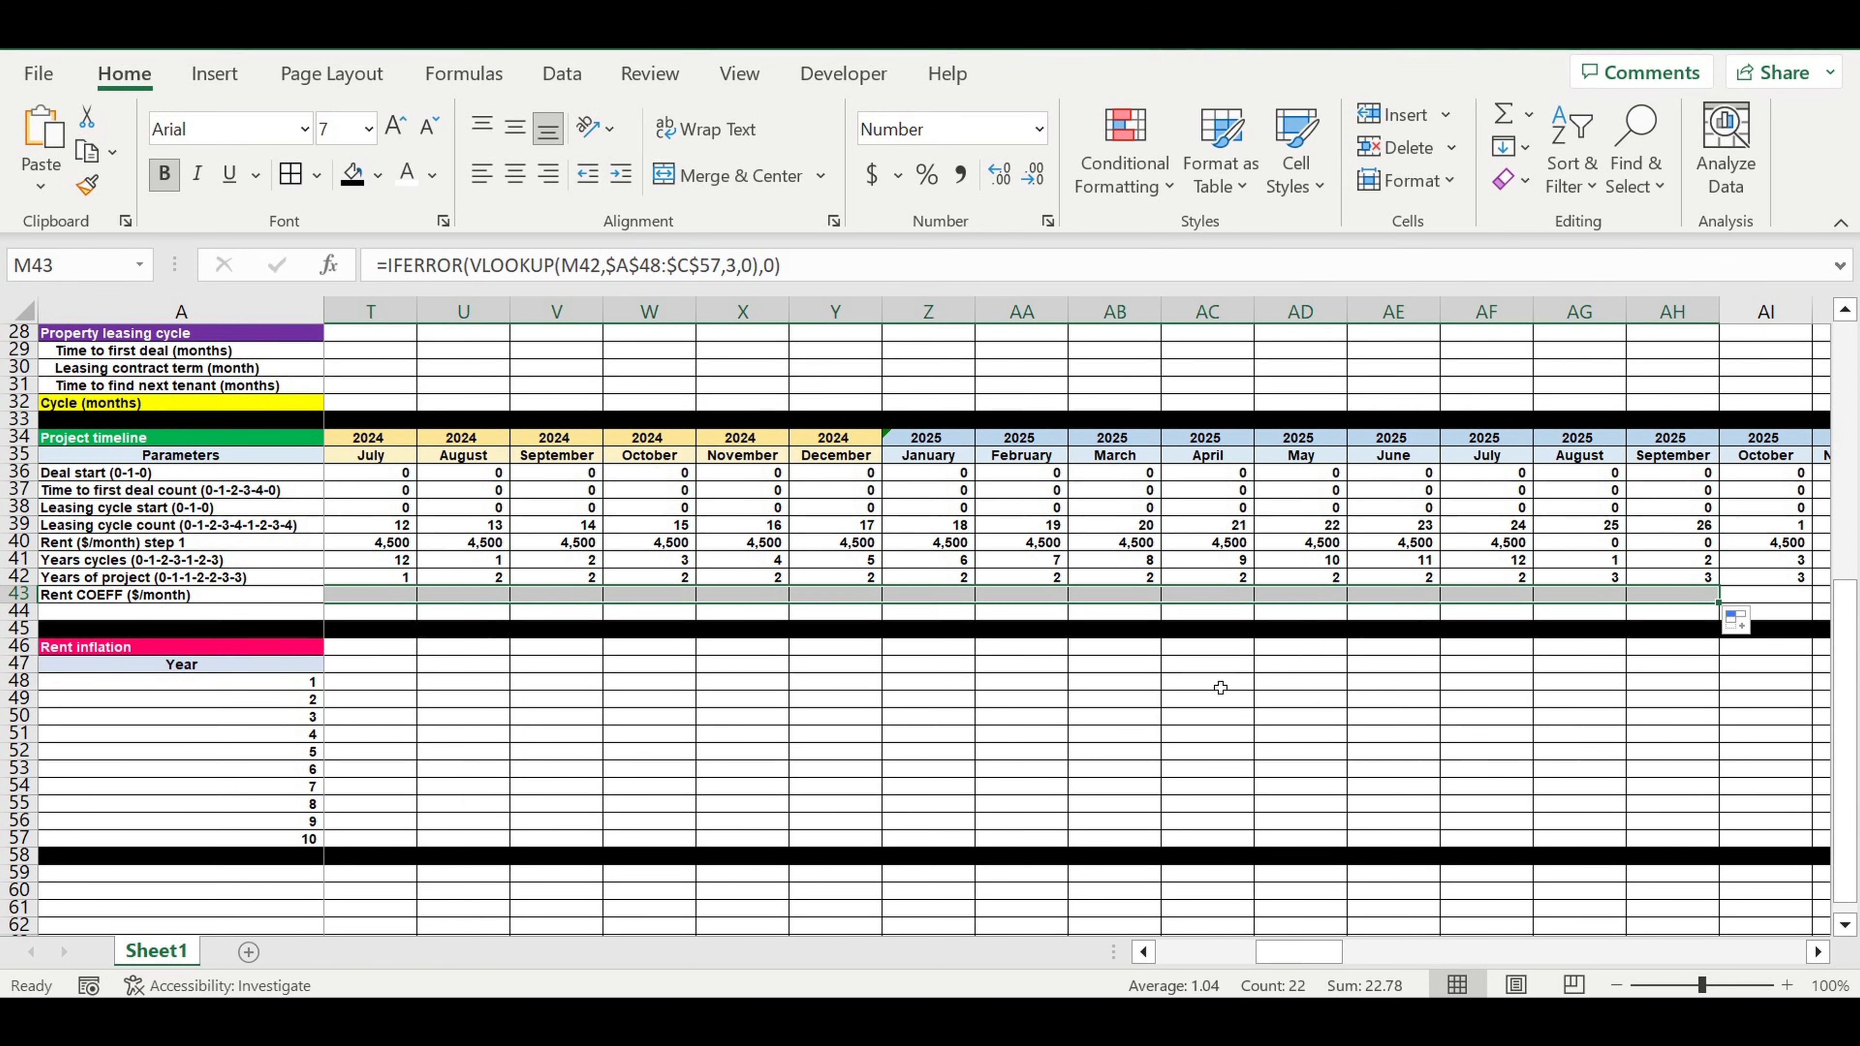
click(1186, 681)
click(1041, 594)
drag(1297, 952, 1199, 953)
click(510, 702)
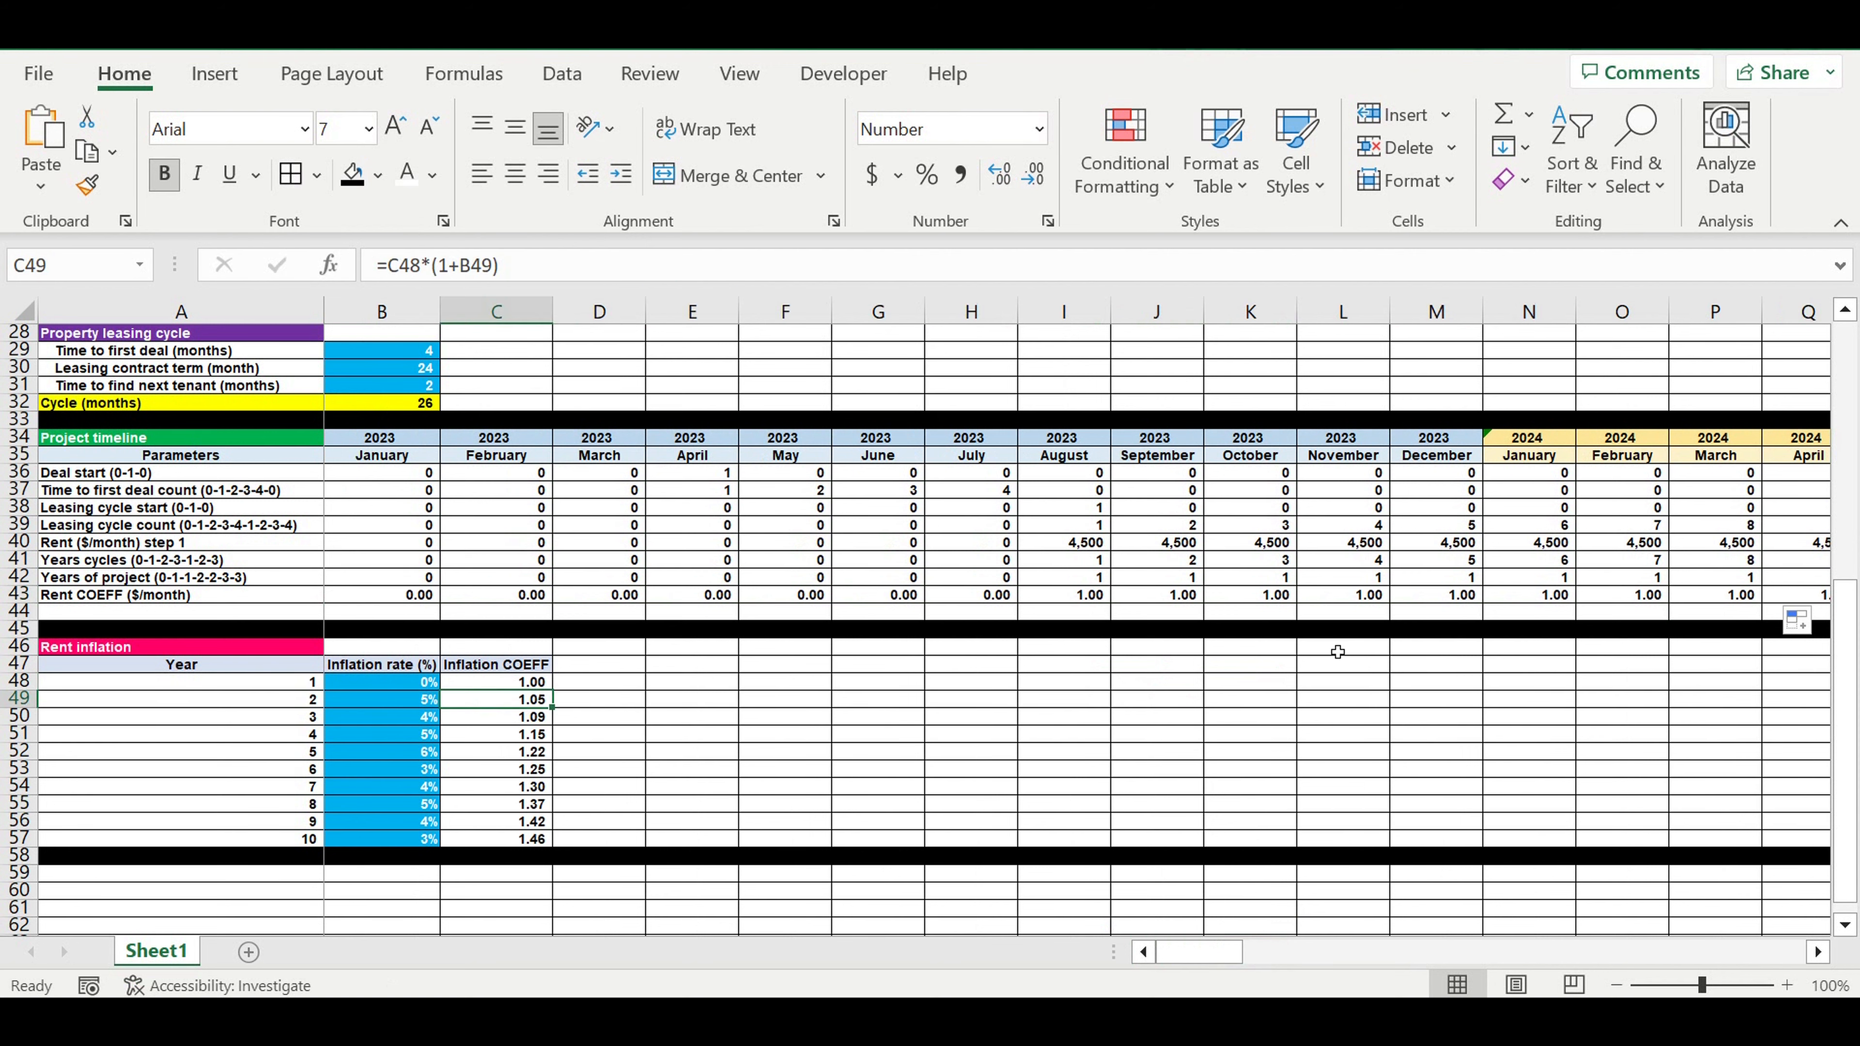
Step: Fill the Rent COEFF formula from M43 across the timeline through December 2032 (DQ43)
click(1453, 599)
drag(1484, 603, 1640, 645)
click(1567, 684)
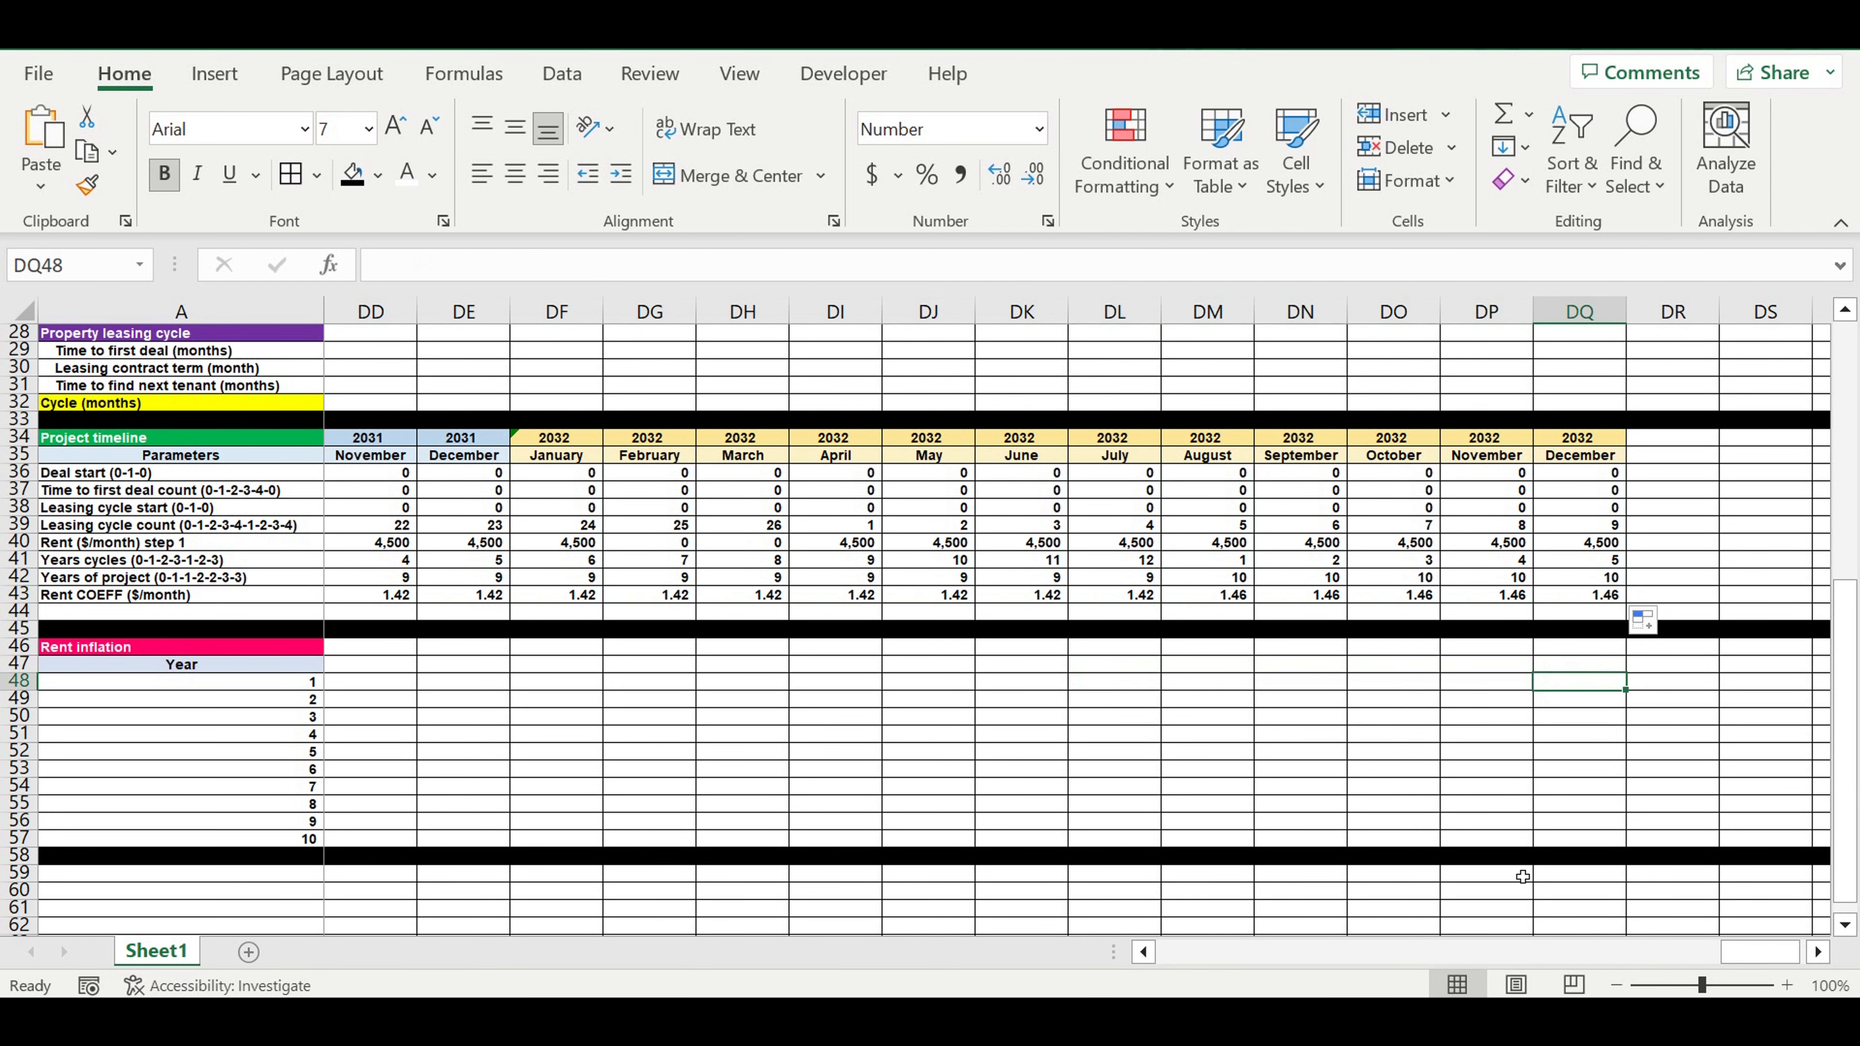
Step: Add the row label "Rent price ($/month)" in A44 below the Rent COEFF row
drag(1761, 956, 970, 933)
click(75, 614)
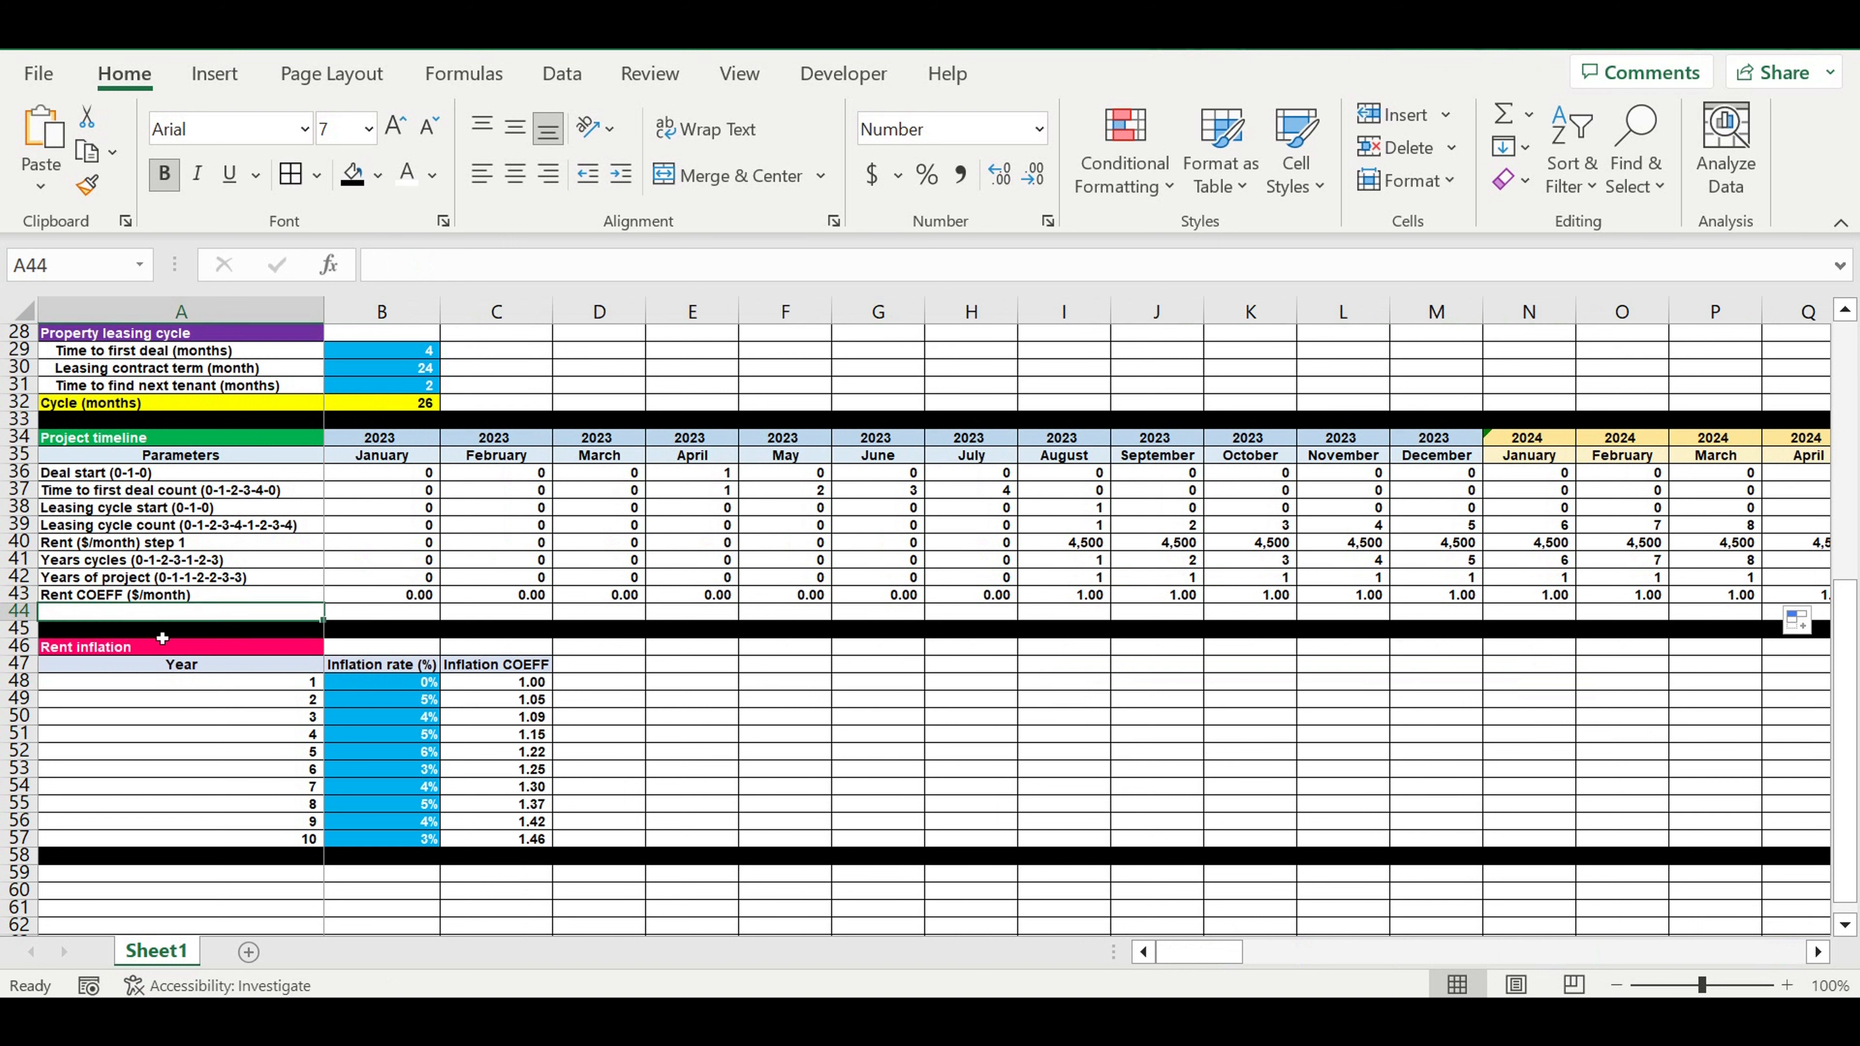
text(Rent price ()
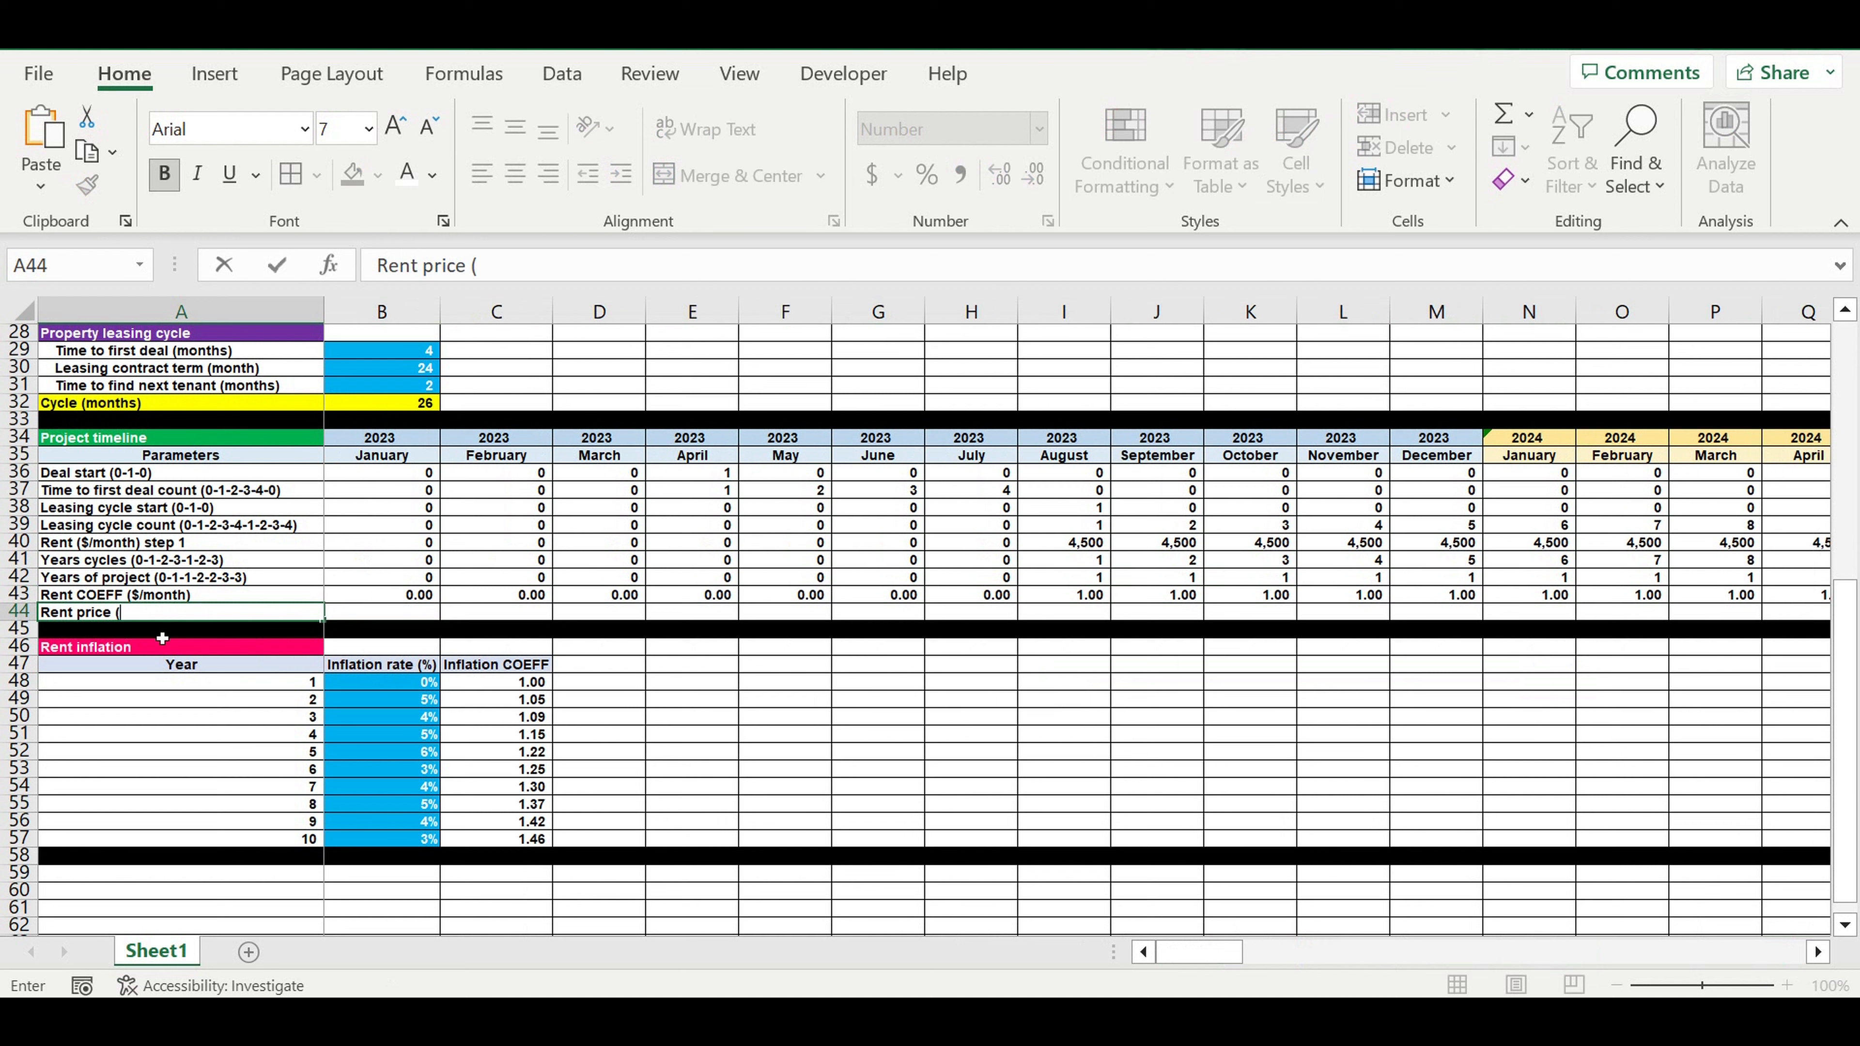
text($/month)
key(Return)
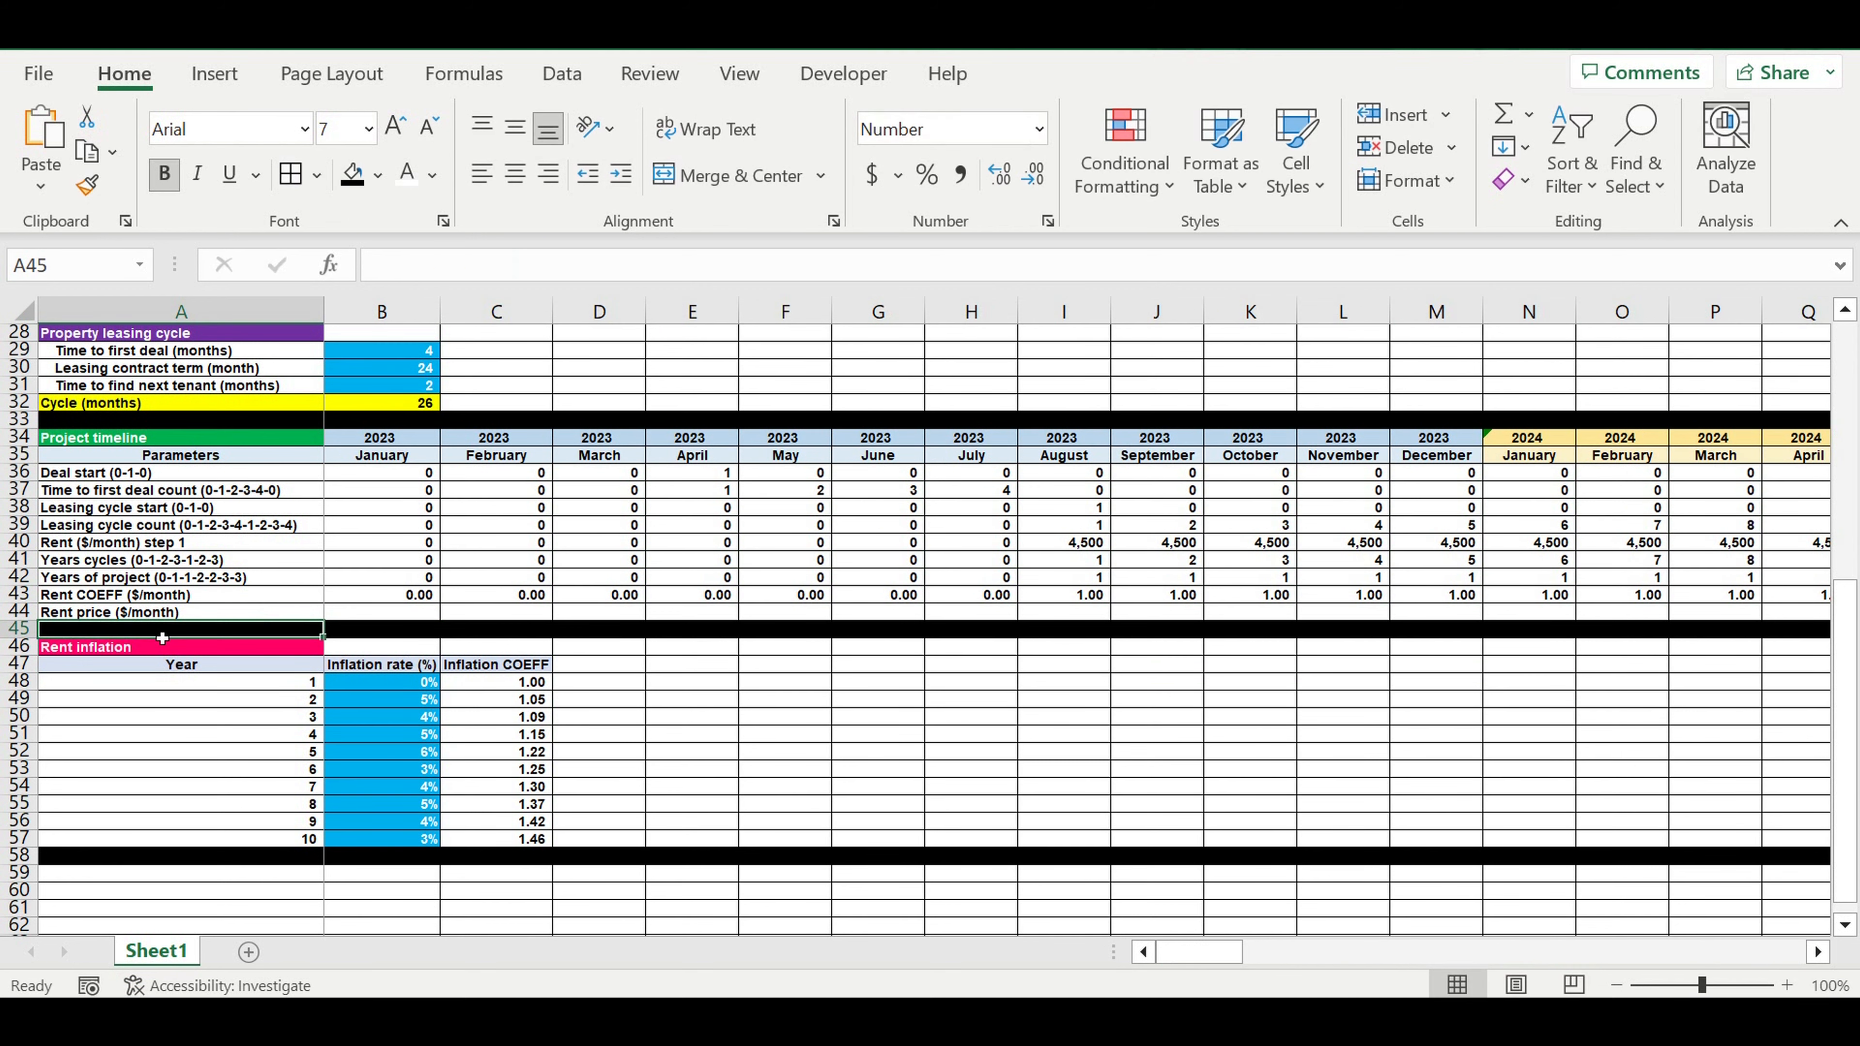
Step: Enter the formula =B40*B43 in B44 to multiply the step 1 rent by the coefficient
click(380, 616)
text(=)
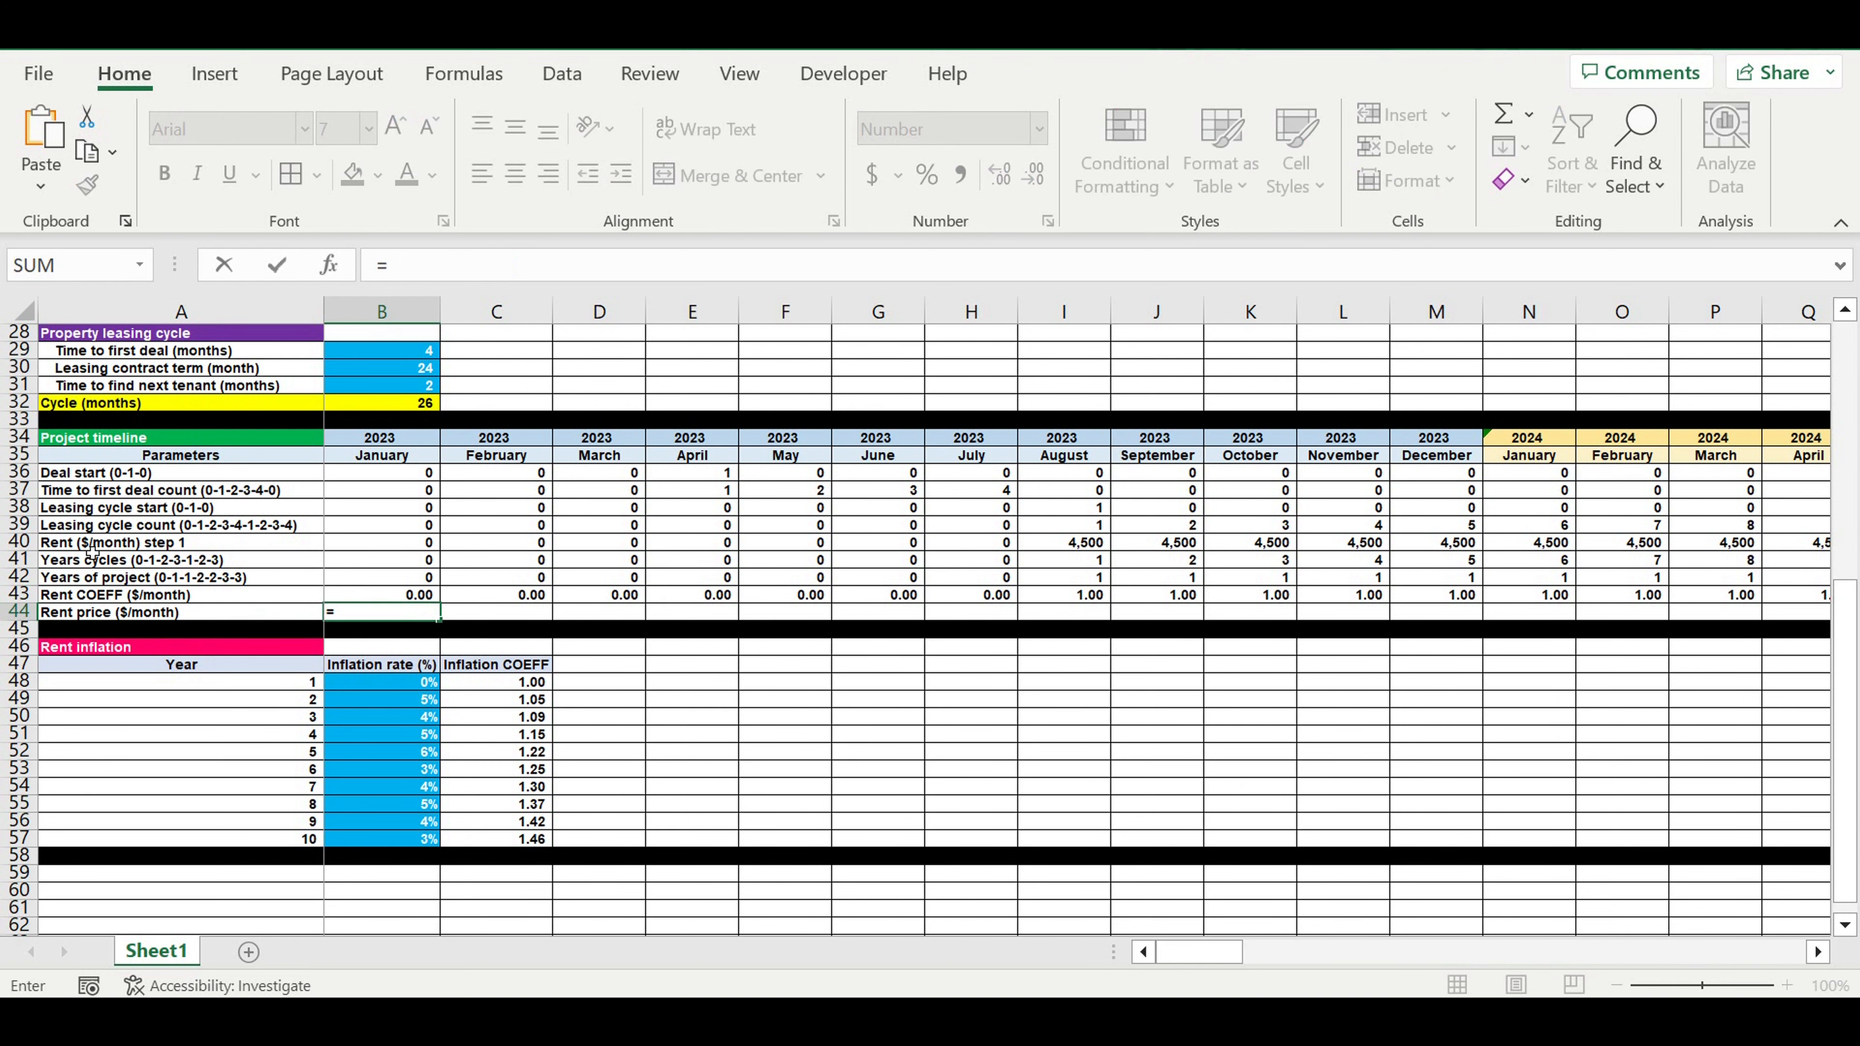
click(340, 547)
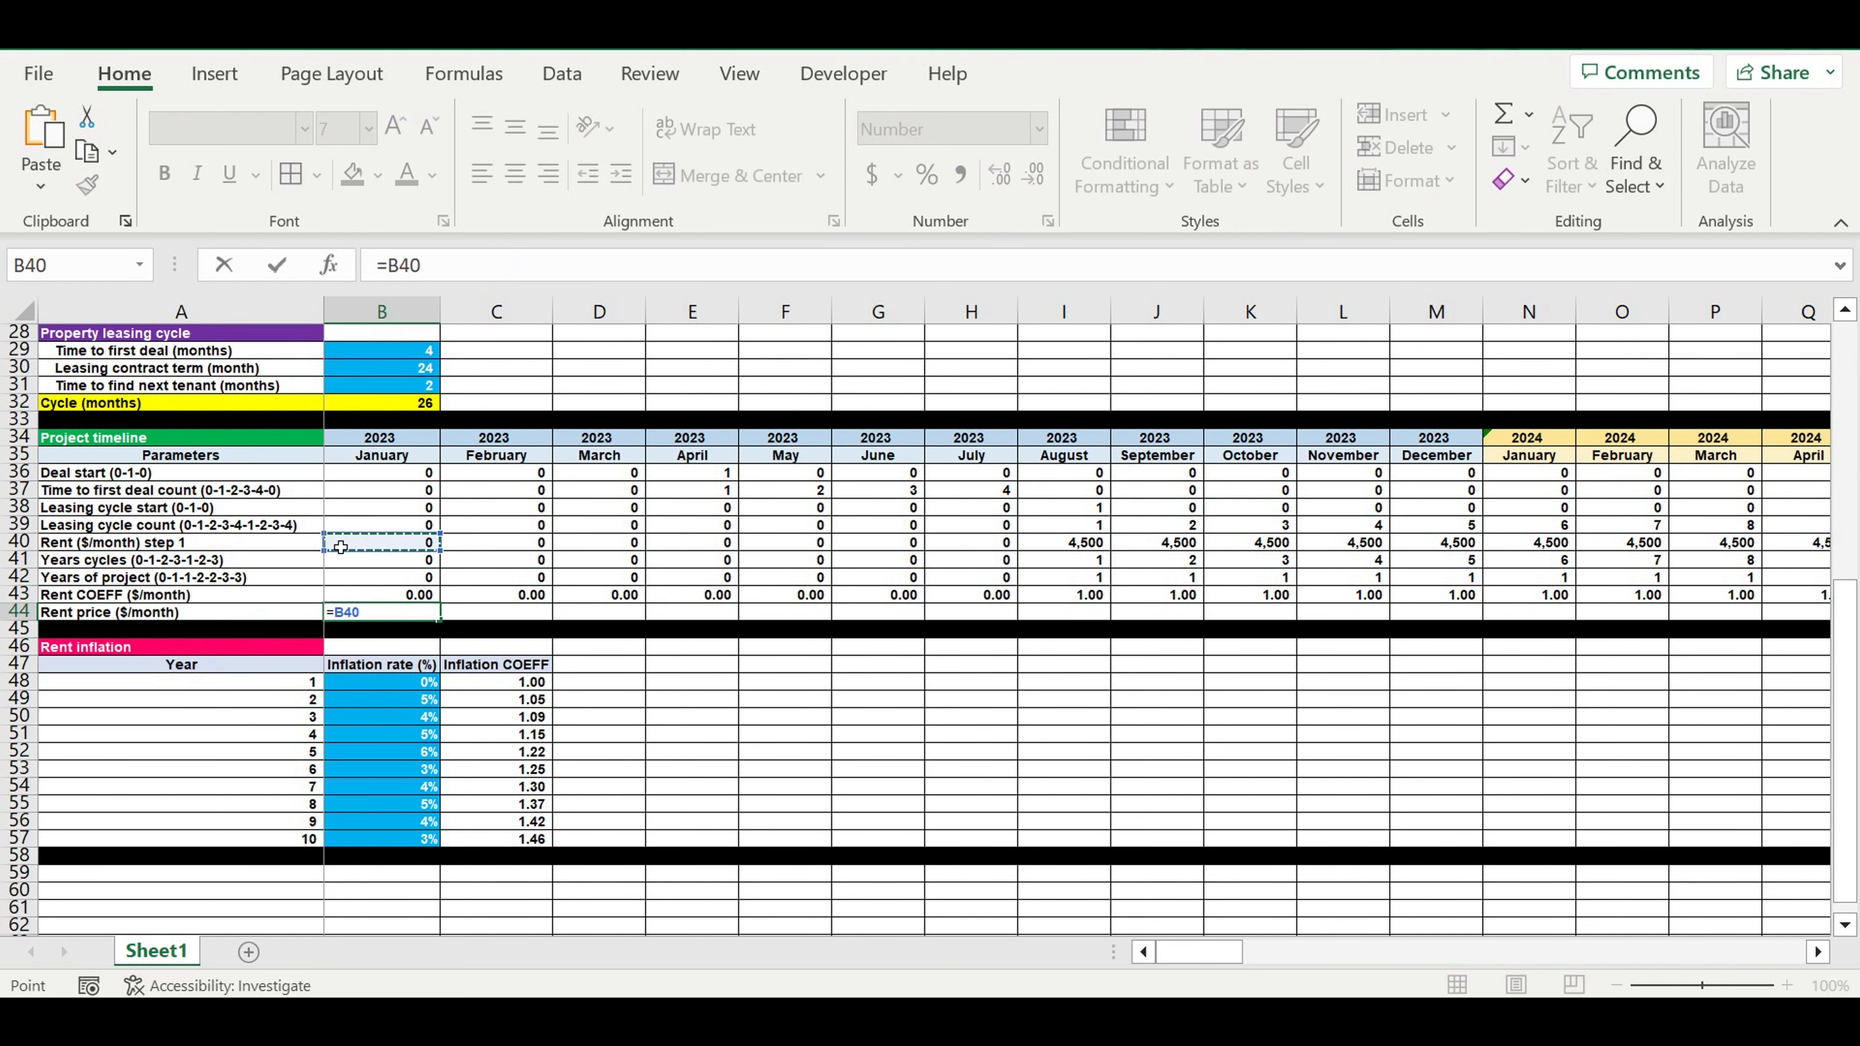
text(*)
click(375, 599)
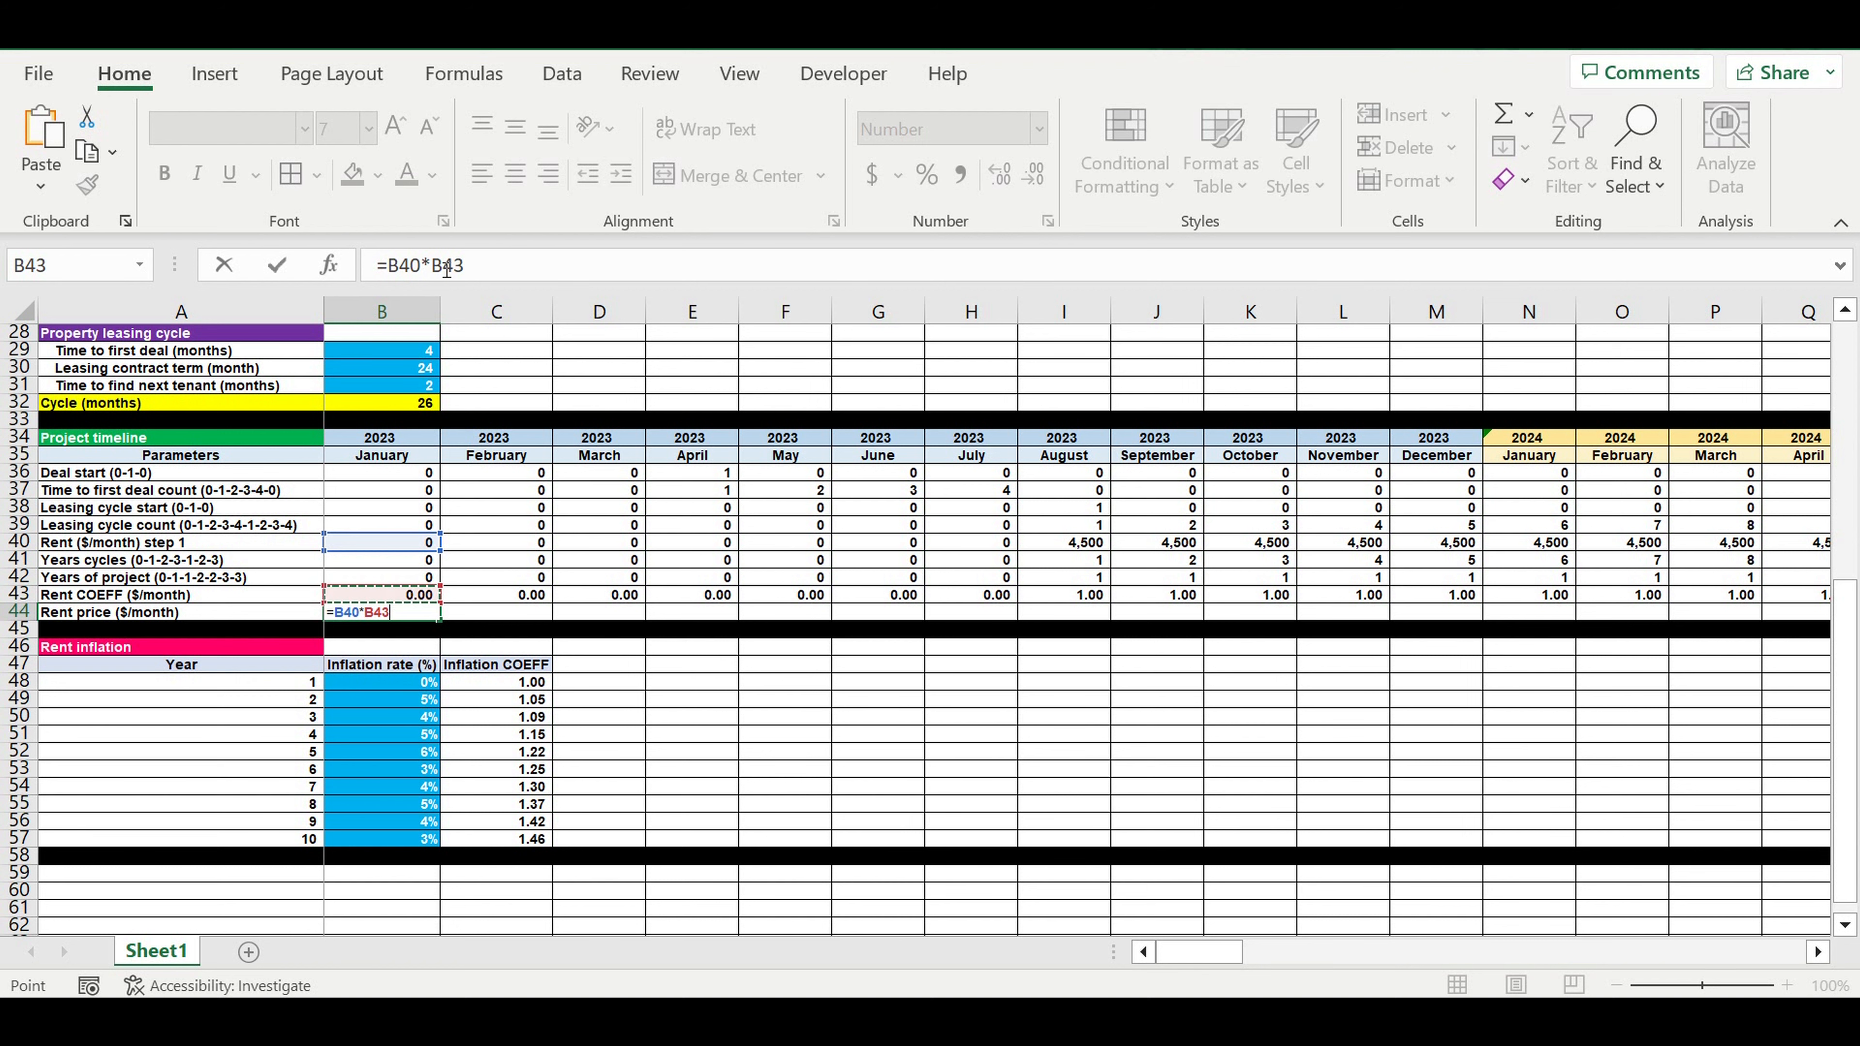
key(Return)
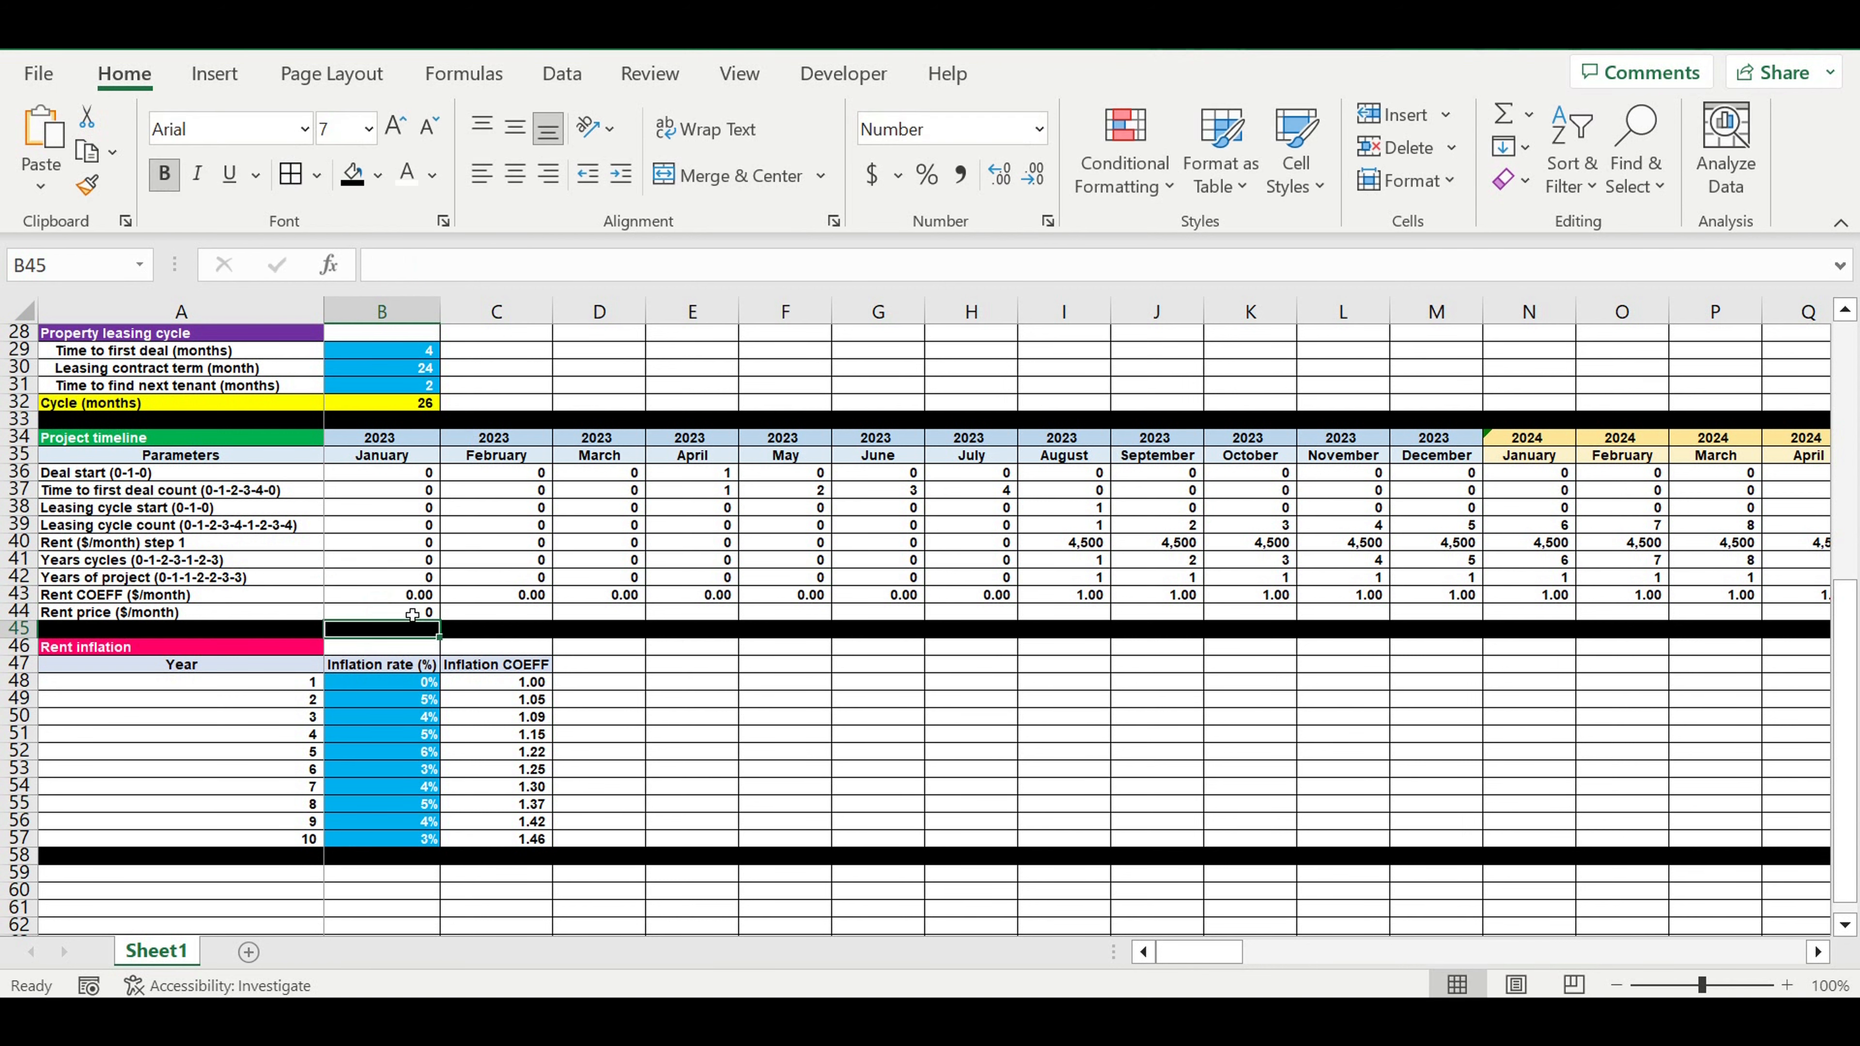
Step: Fill the Rent price formula from B44 across through December 2032 (DQ44) and check the formula in September 2032
click(413, 614)
drag(440, 620, 1637, 681)
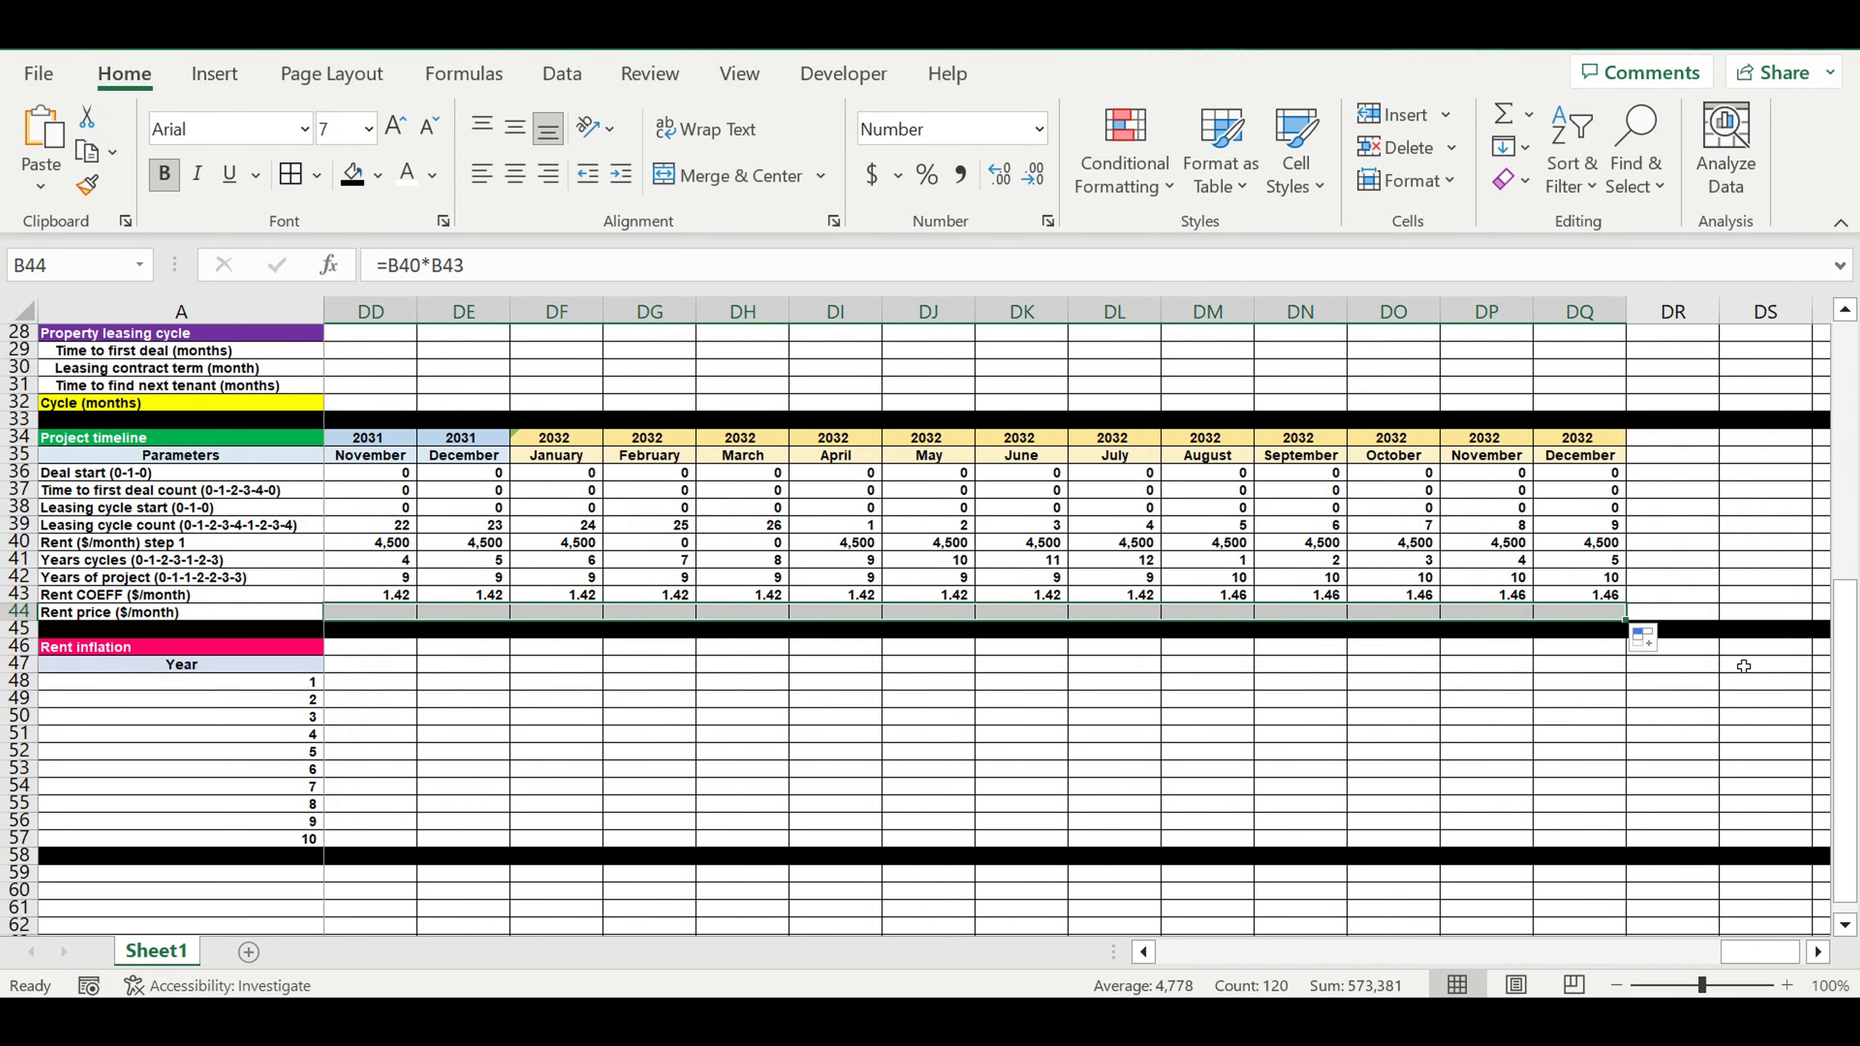
click(1387, 669)
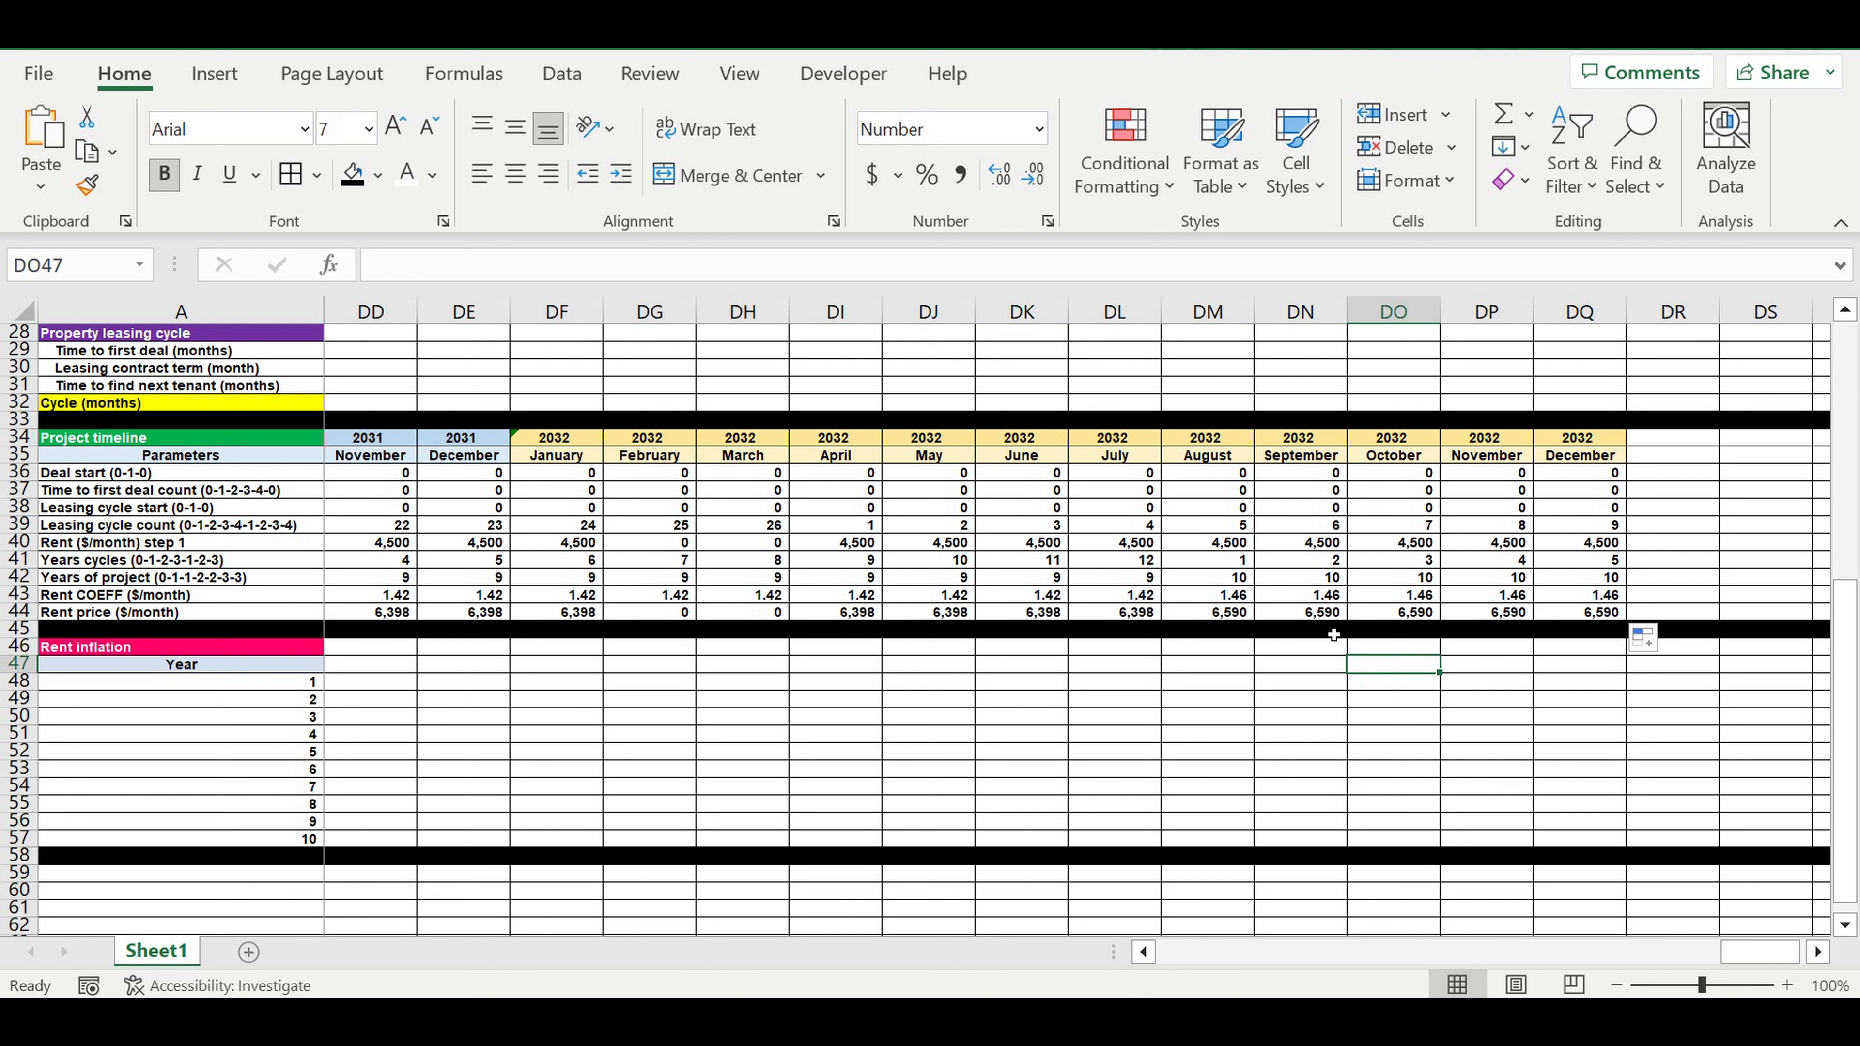
click(1328, 617)
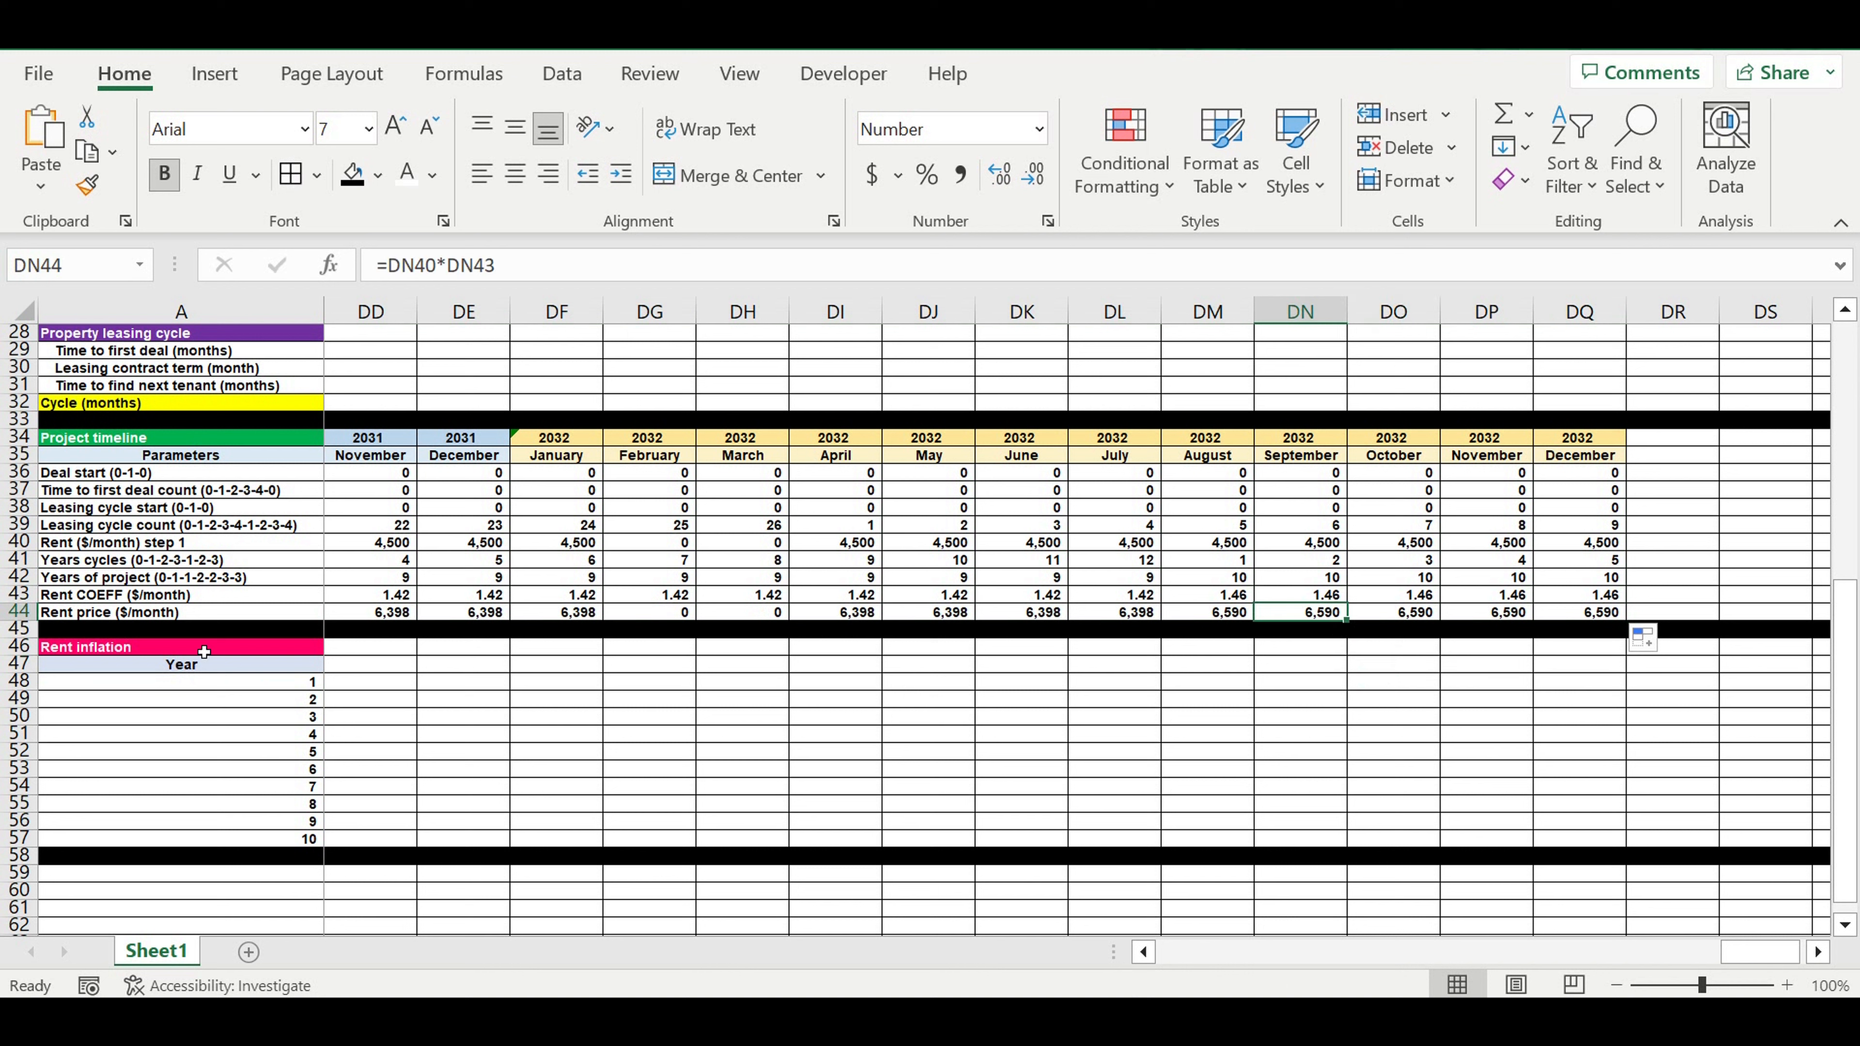
Step: Give the whole Rent price row 44 a bright green fill from the extended standard colors
click(20, 616)
click(383, 176)
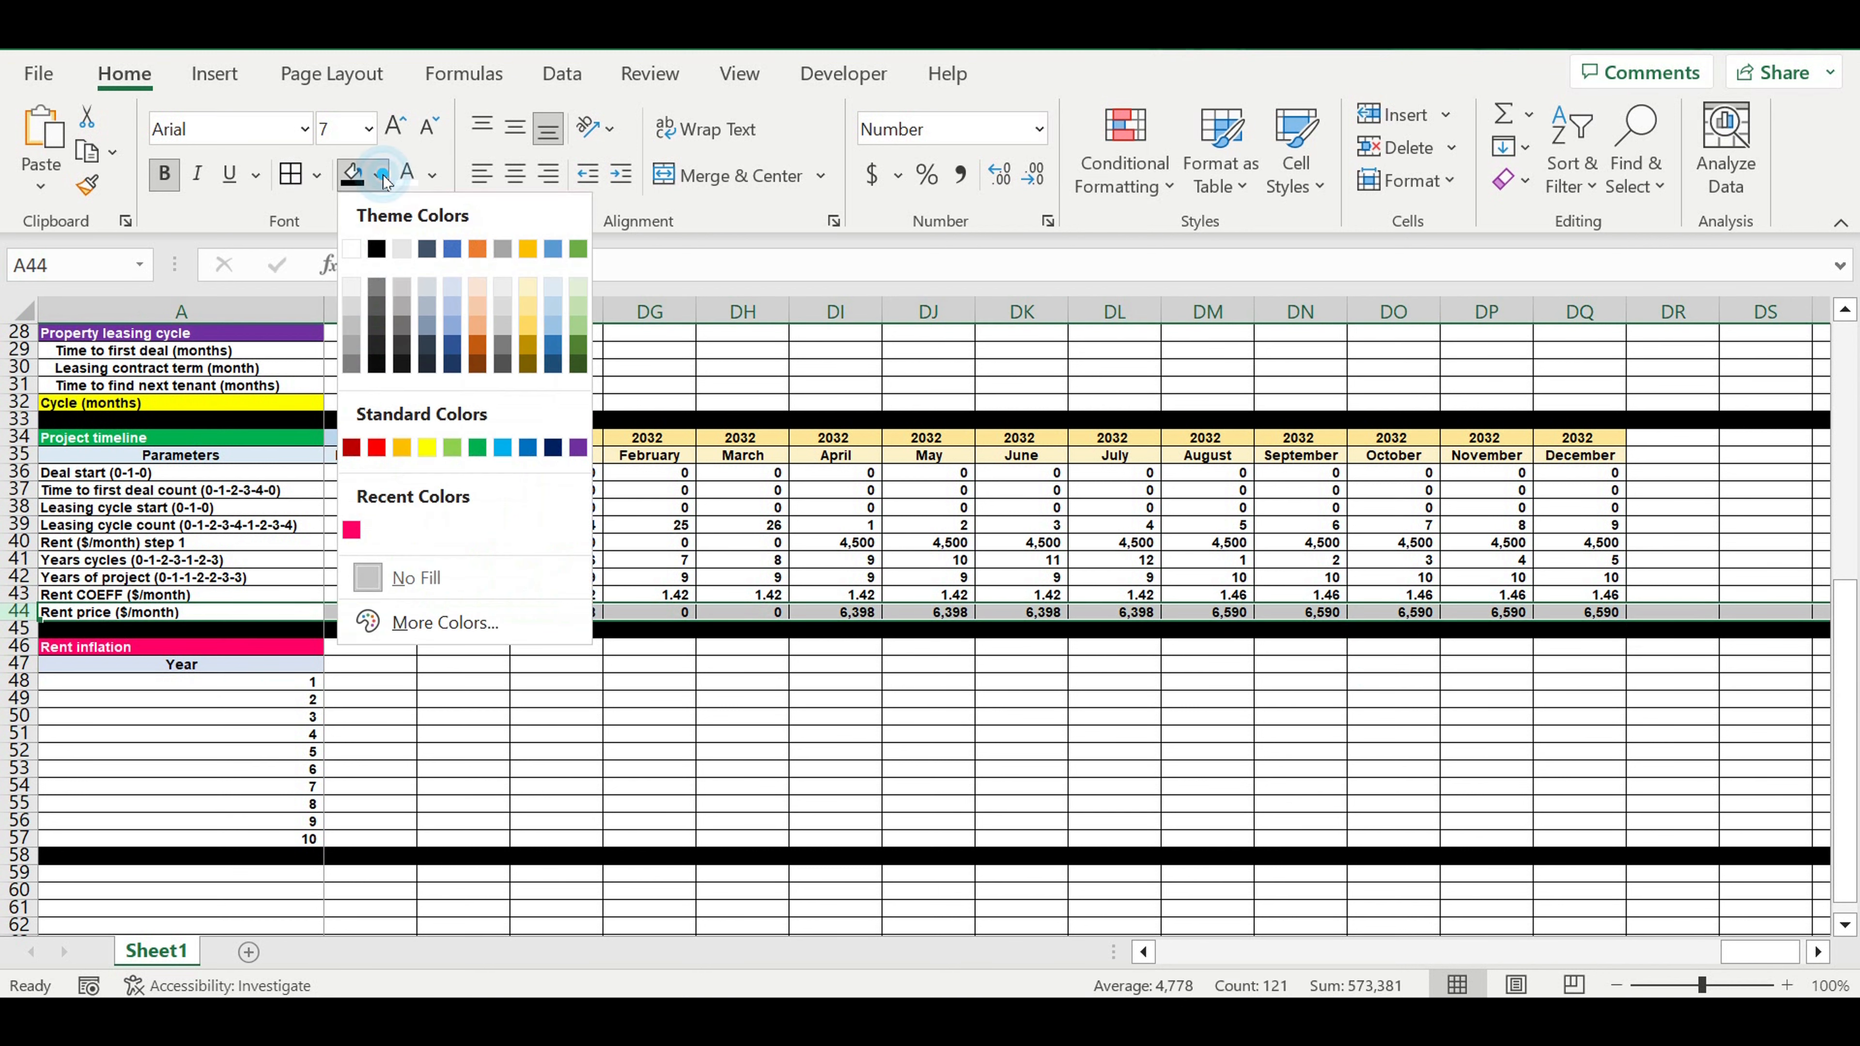
click(424, 623)
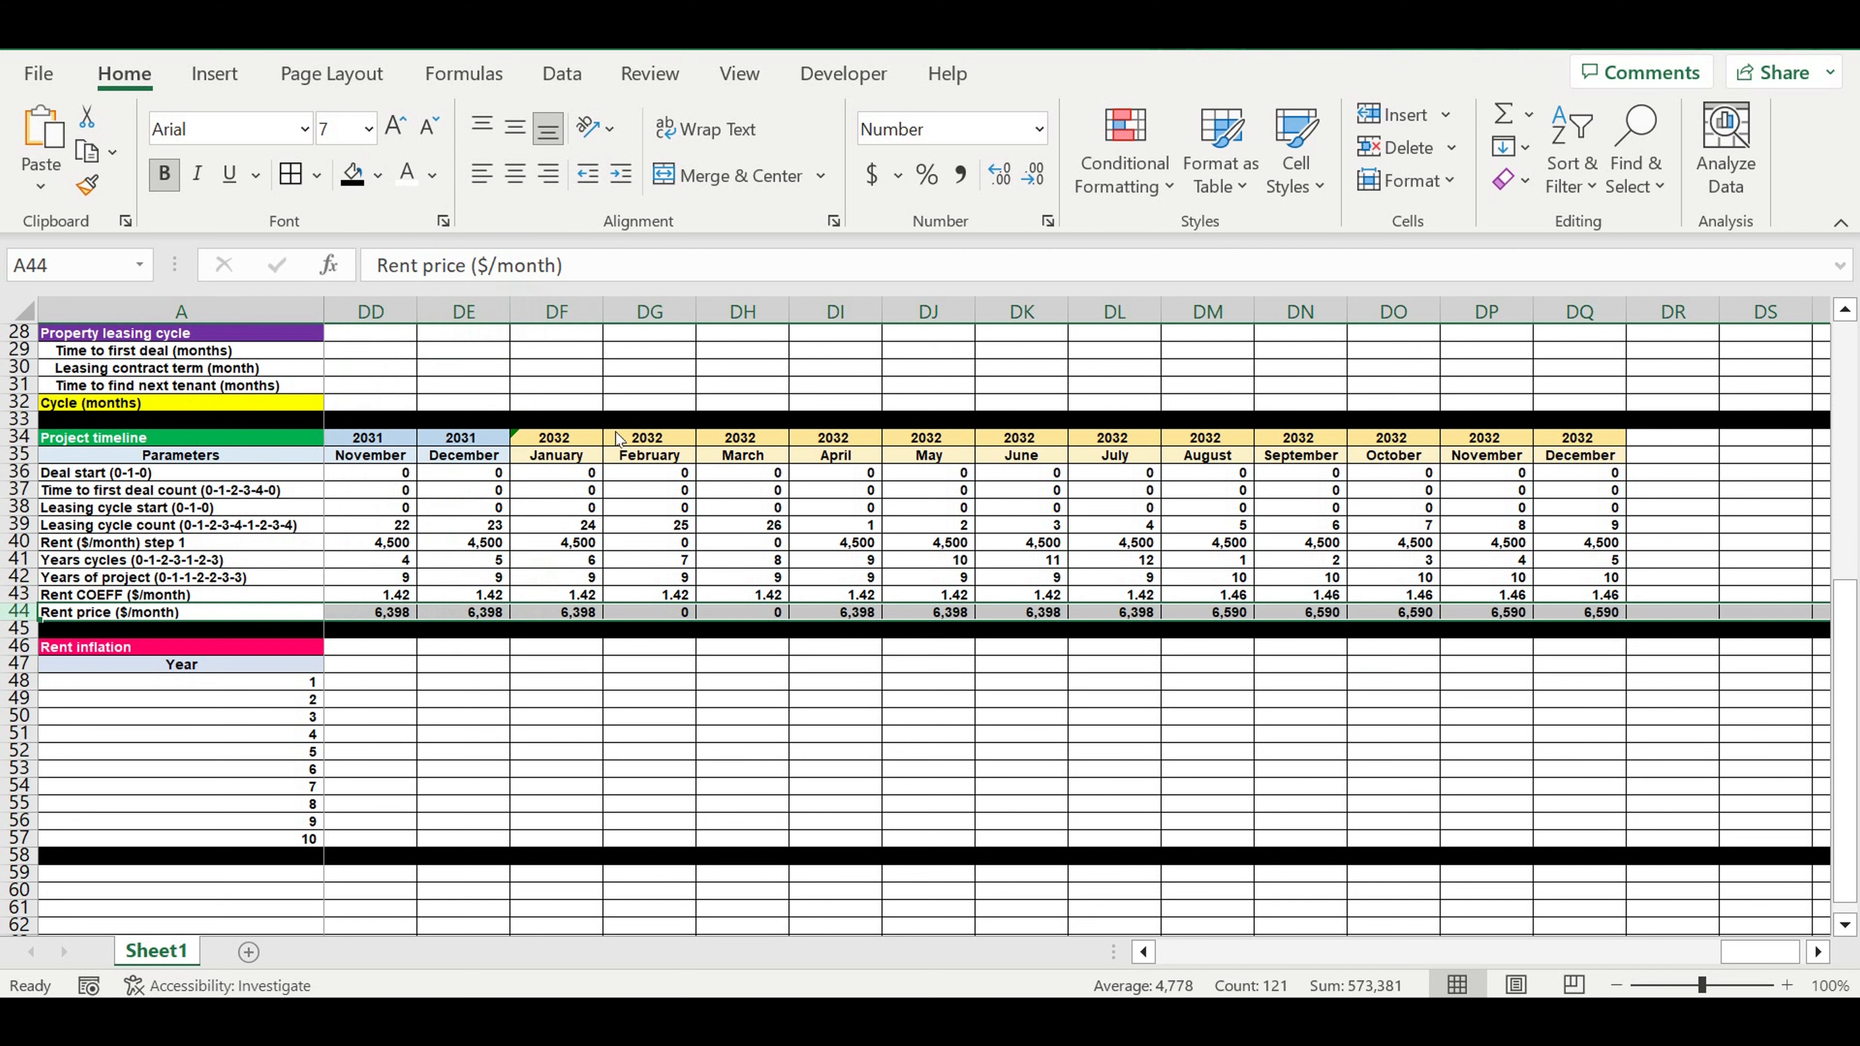
click(1281, 299)
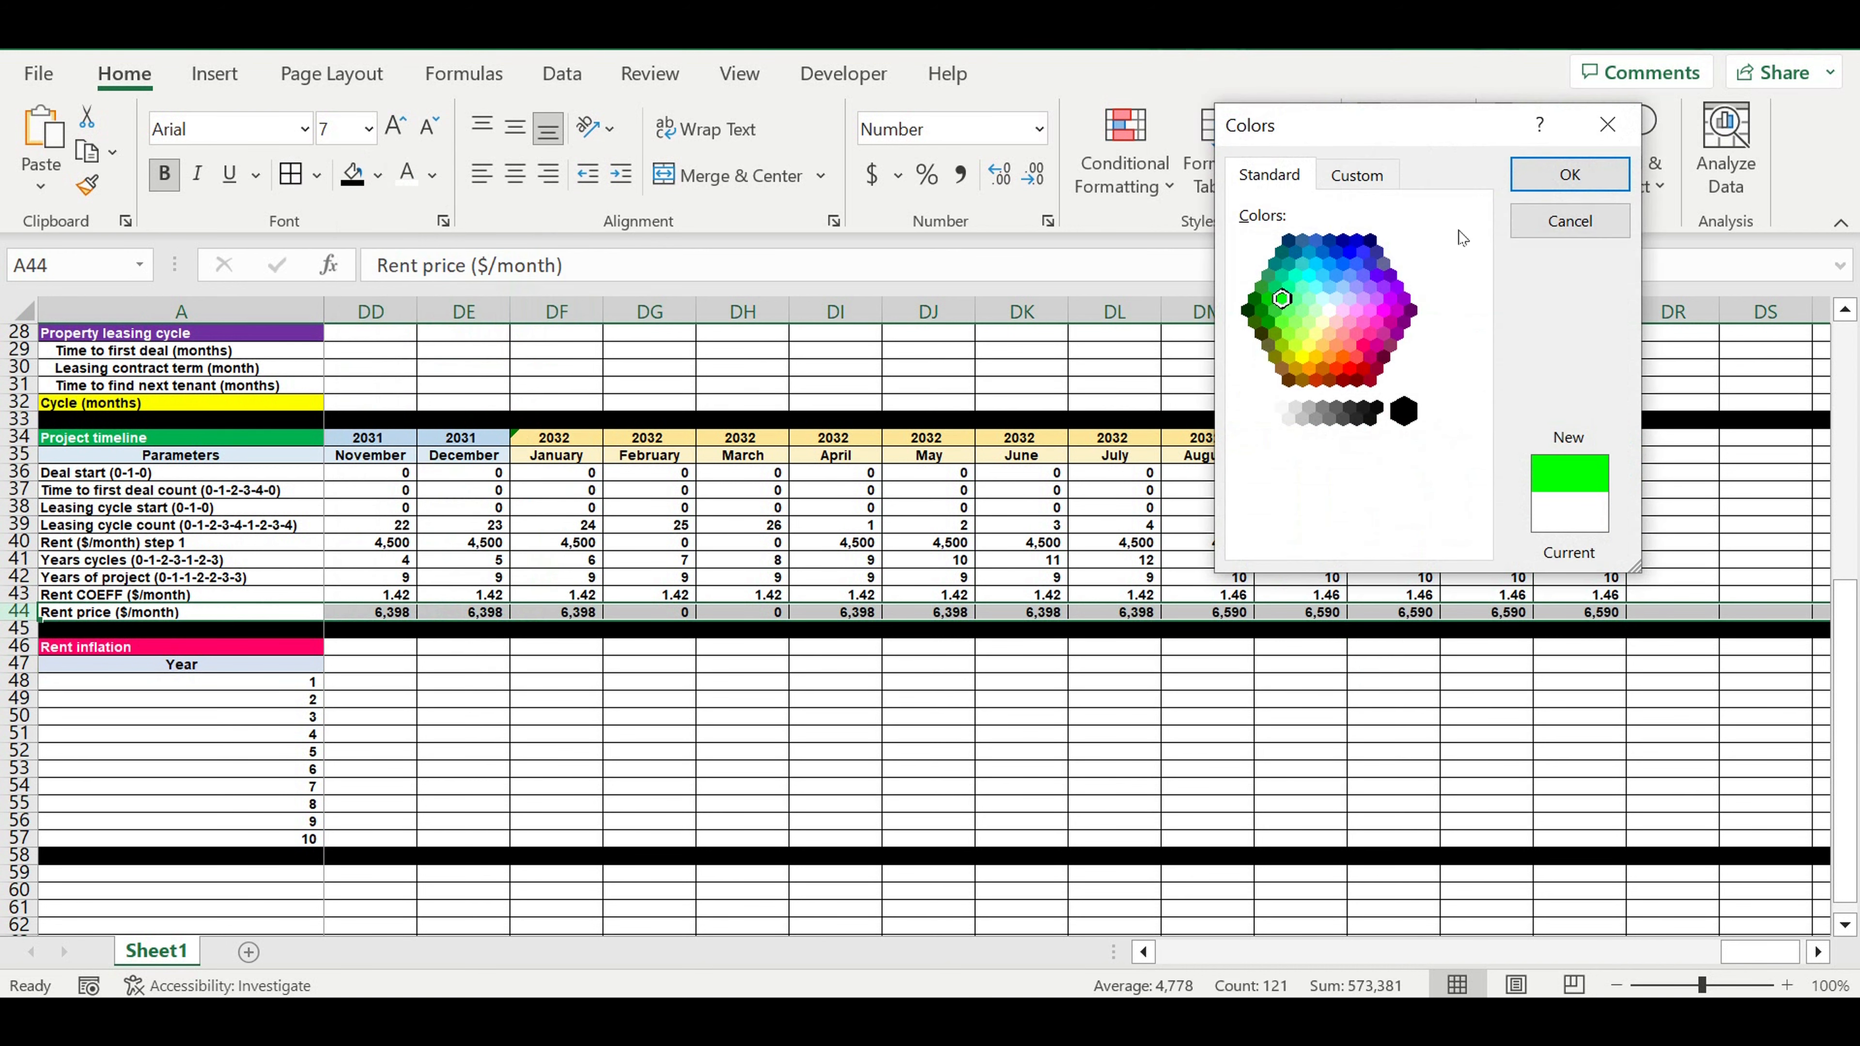
click(1541, 175)
click(1468, 670)
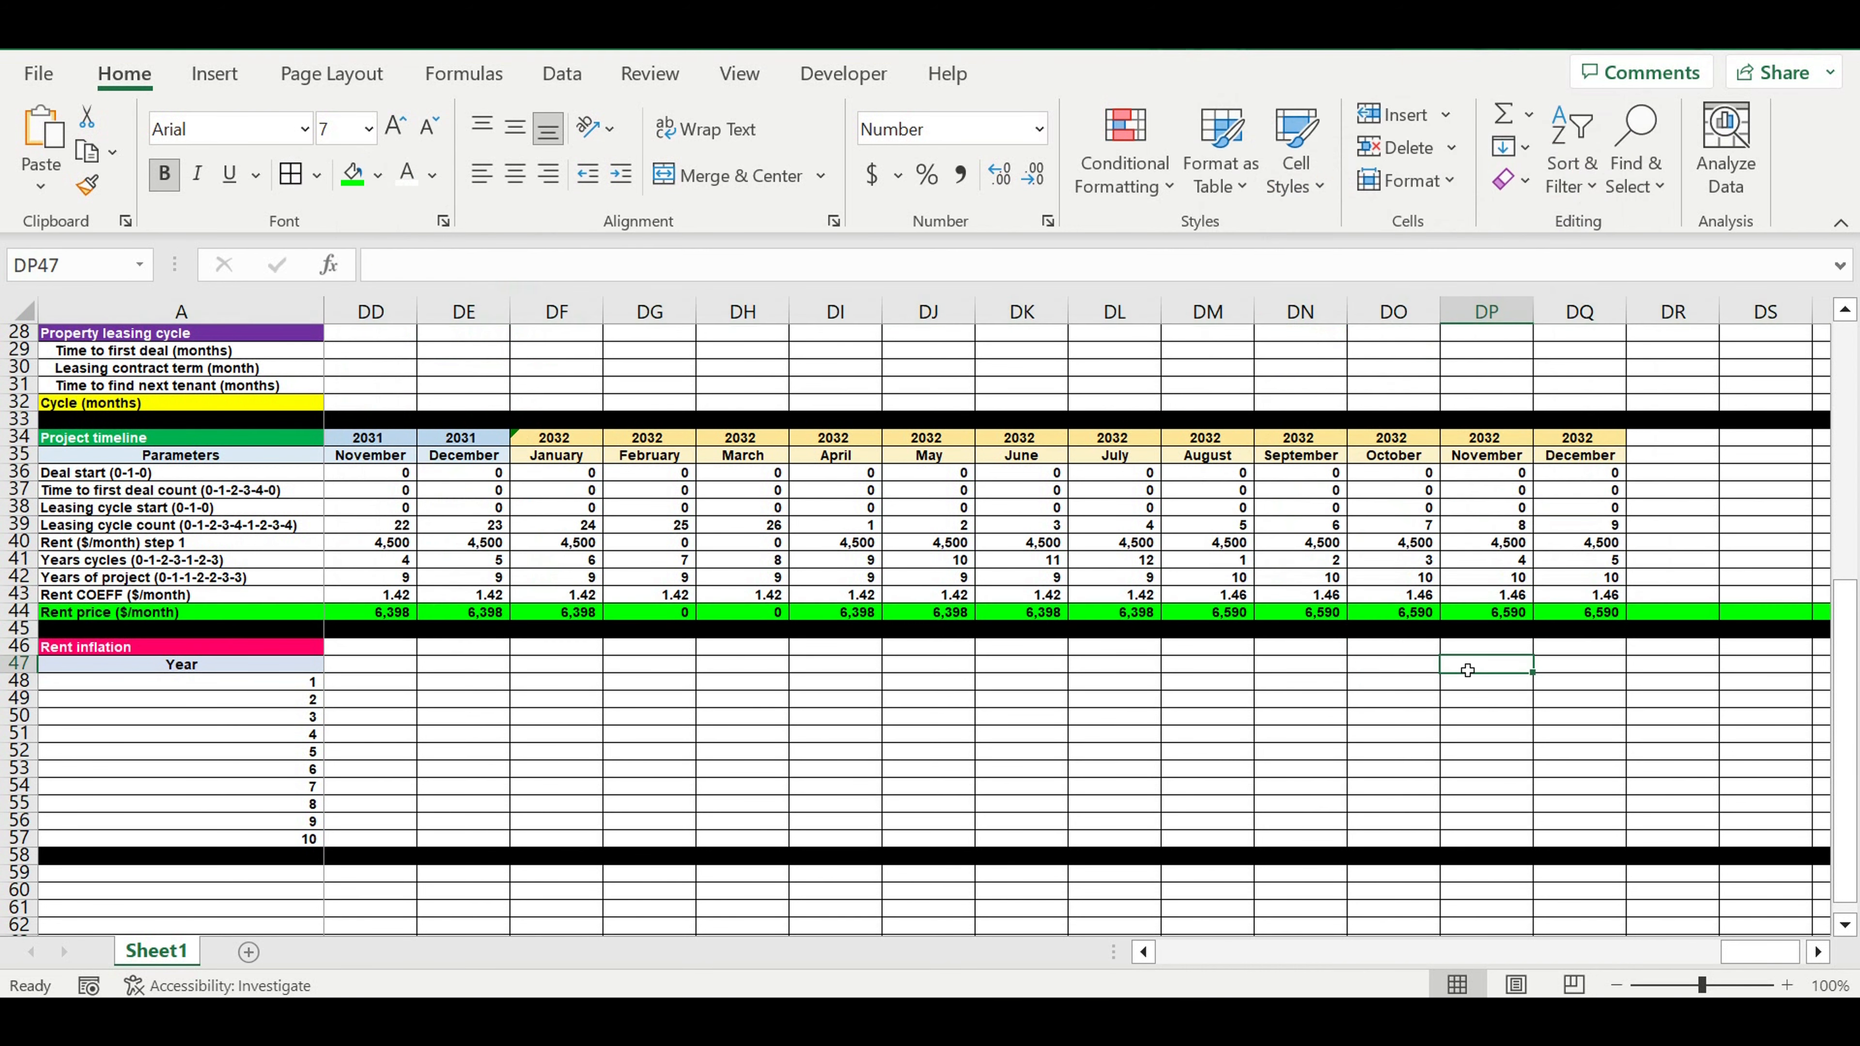
Step: Indent the parameter labels in A36:A44 and widen column A slightly
drag(1759, 951, 1142, 968)
click(1069, 608)
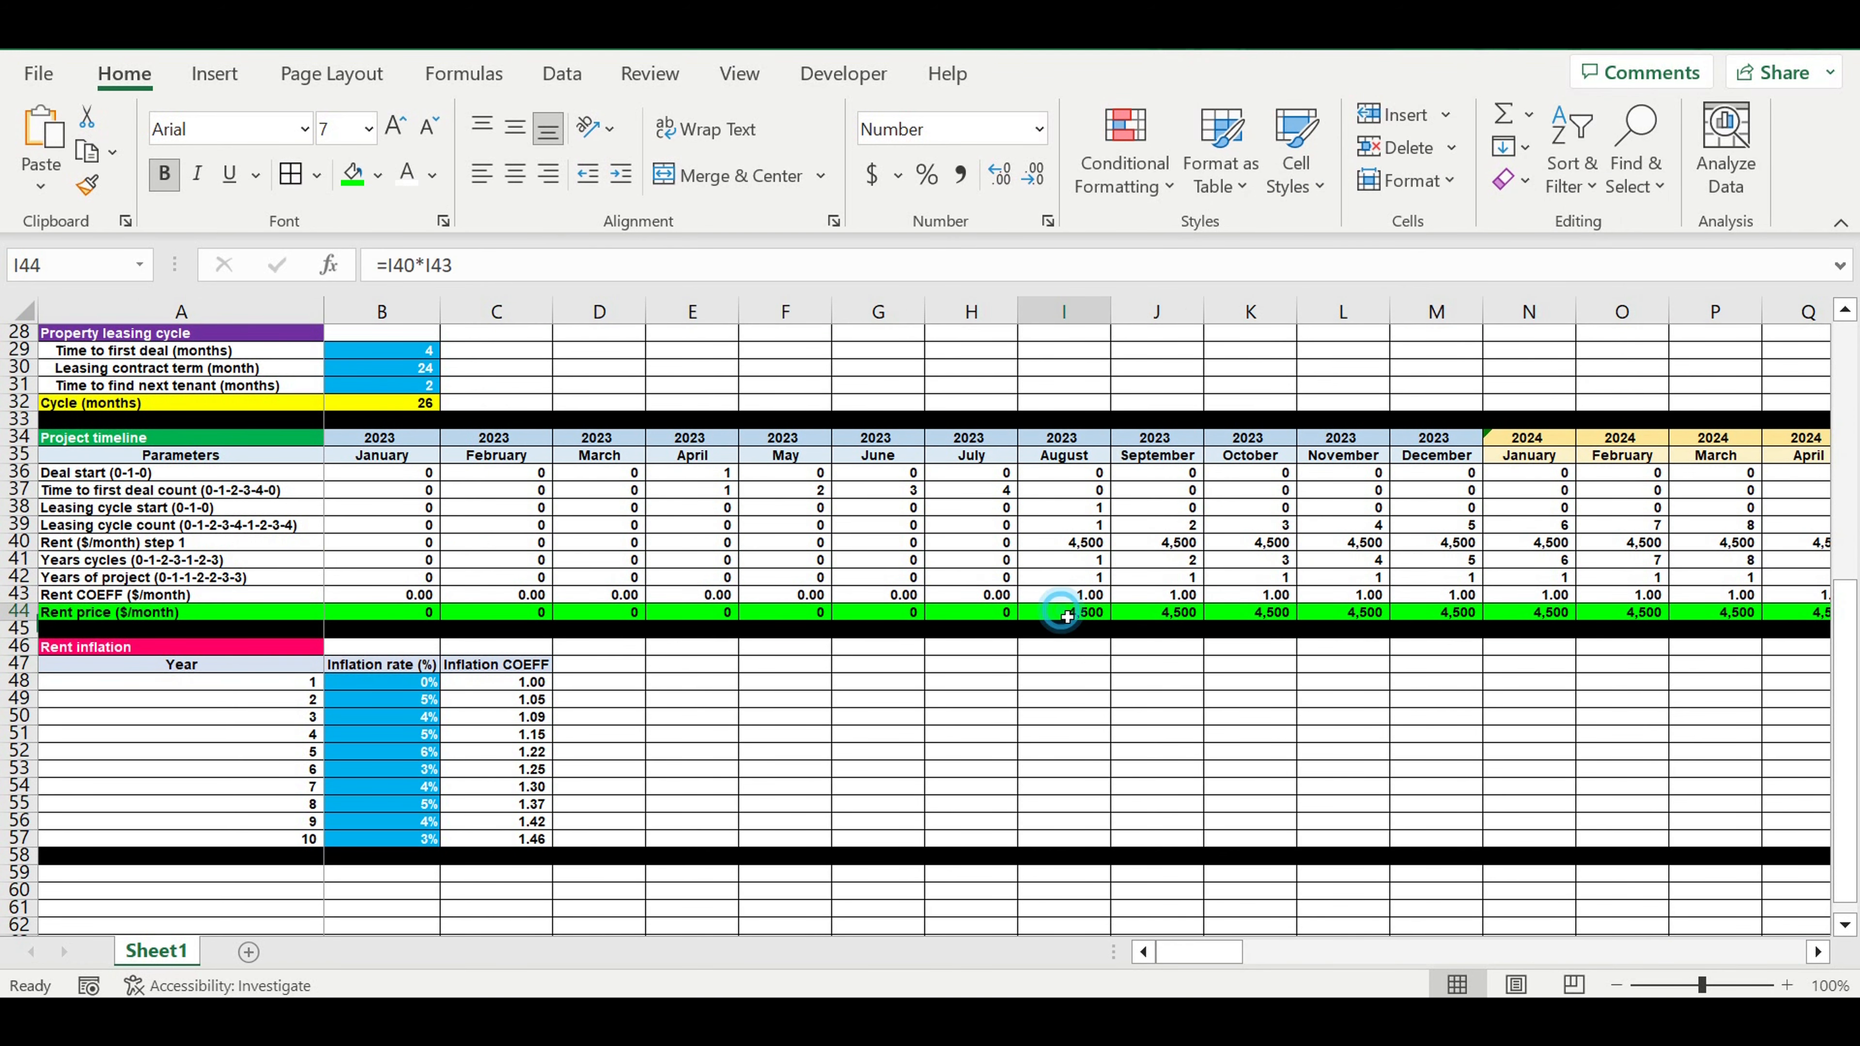
drag(86, 473, 73, 613)
click(624, 175)
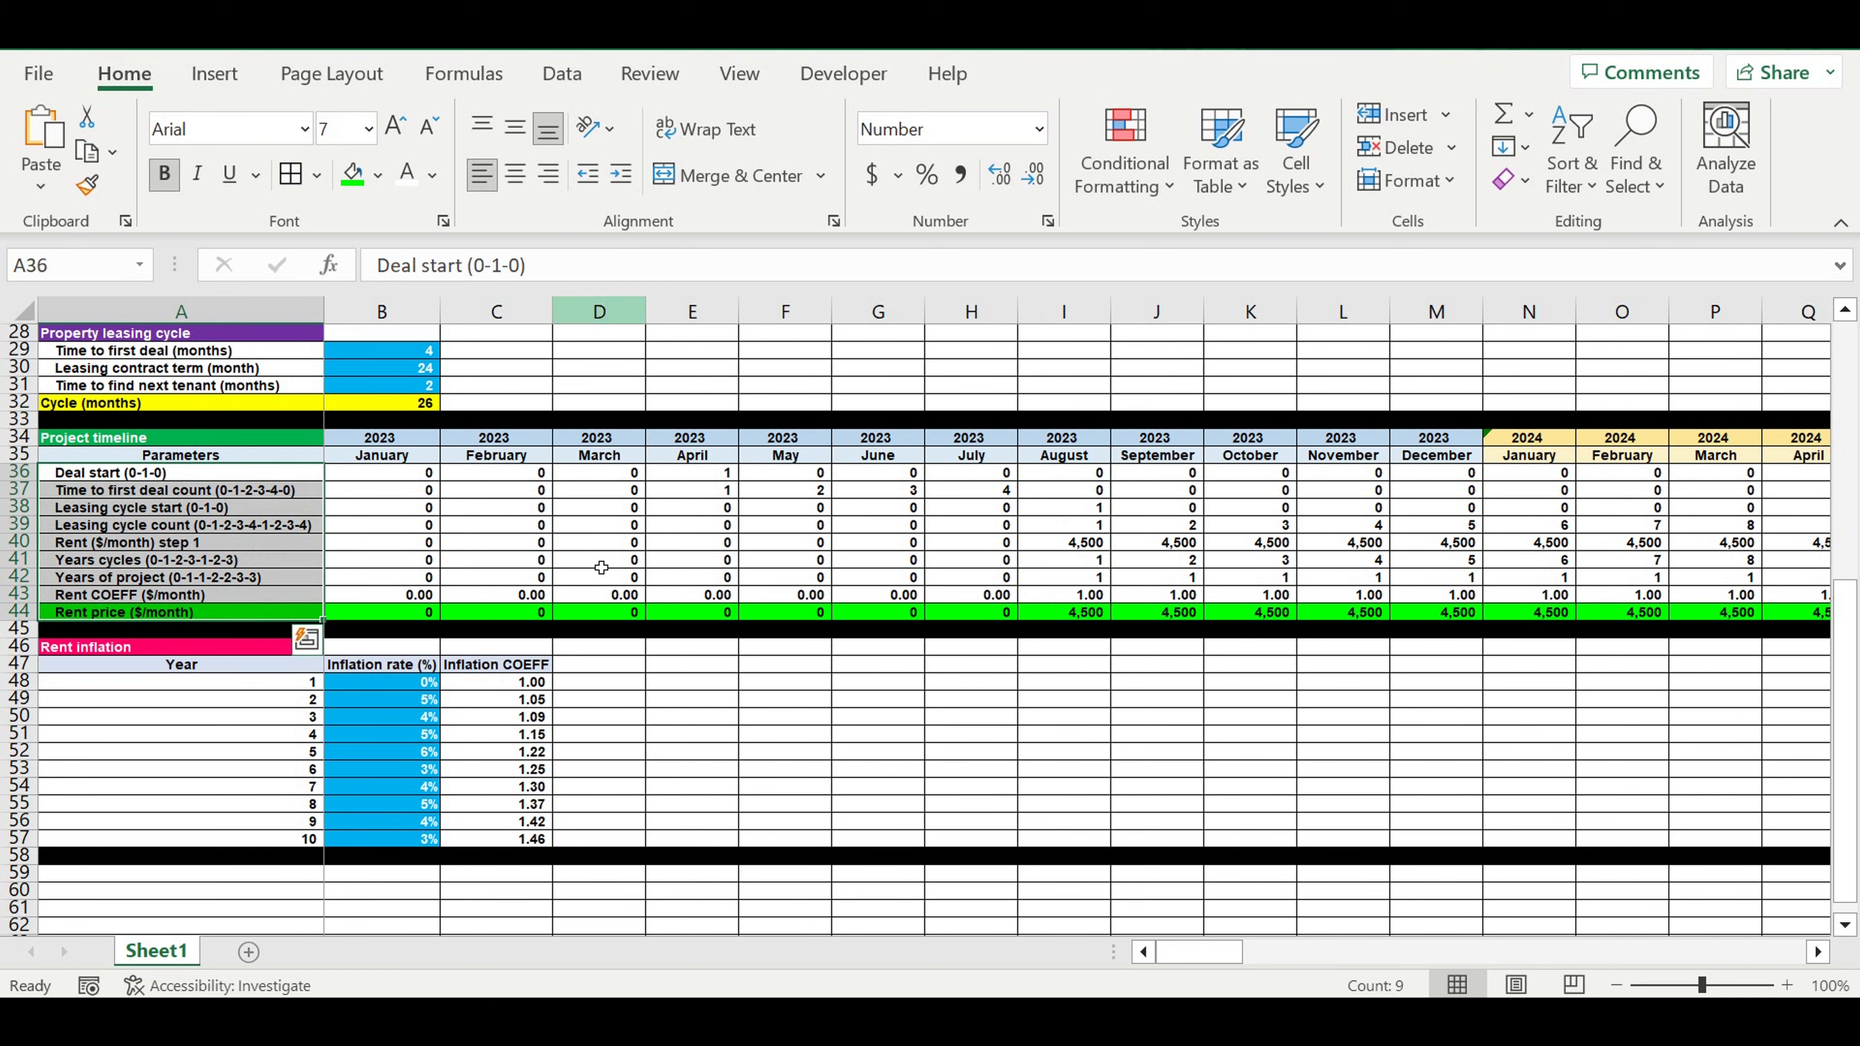
click(604, 592)
drag(324, 323, 340, 323)
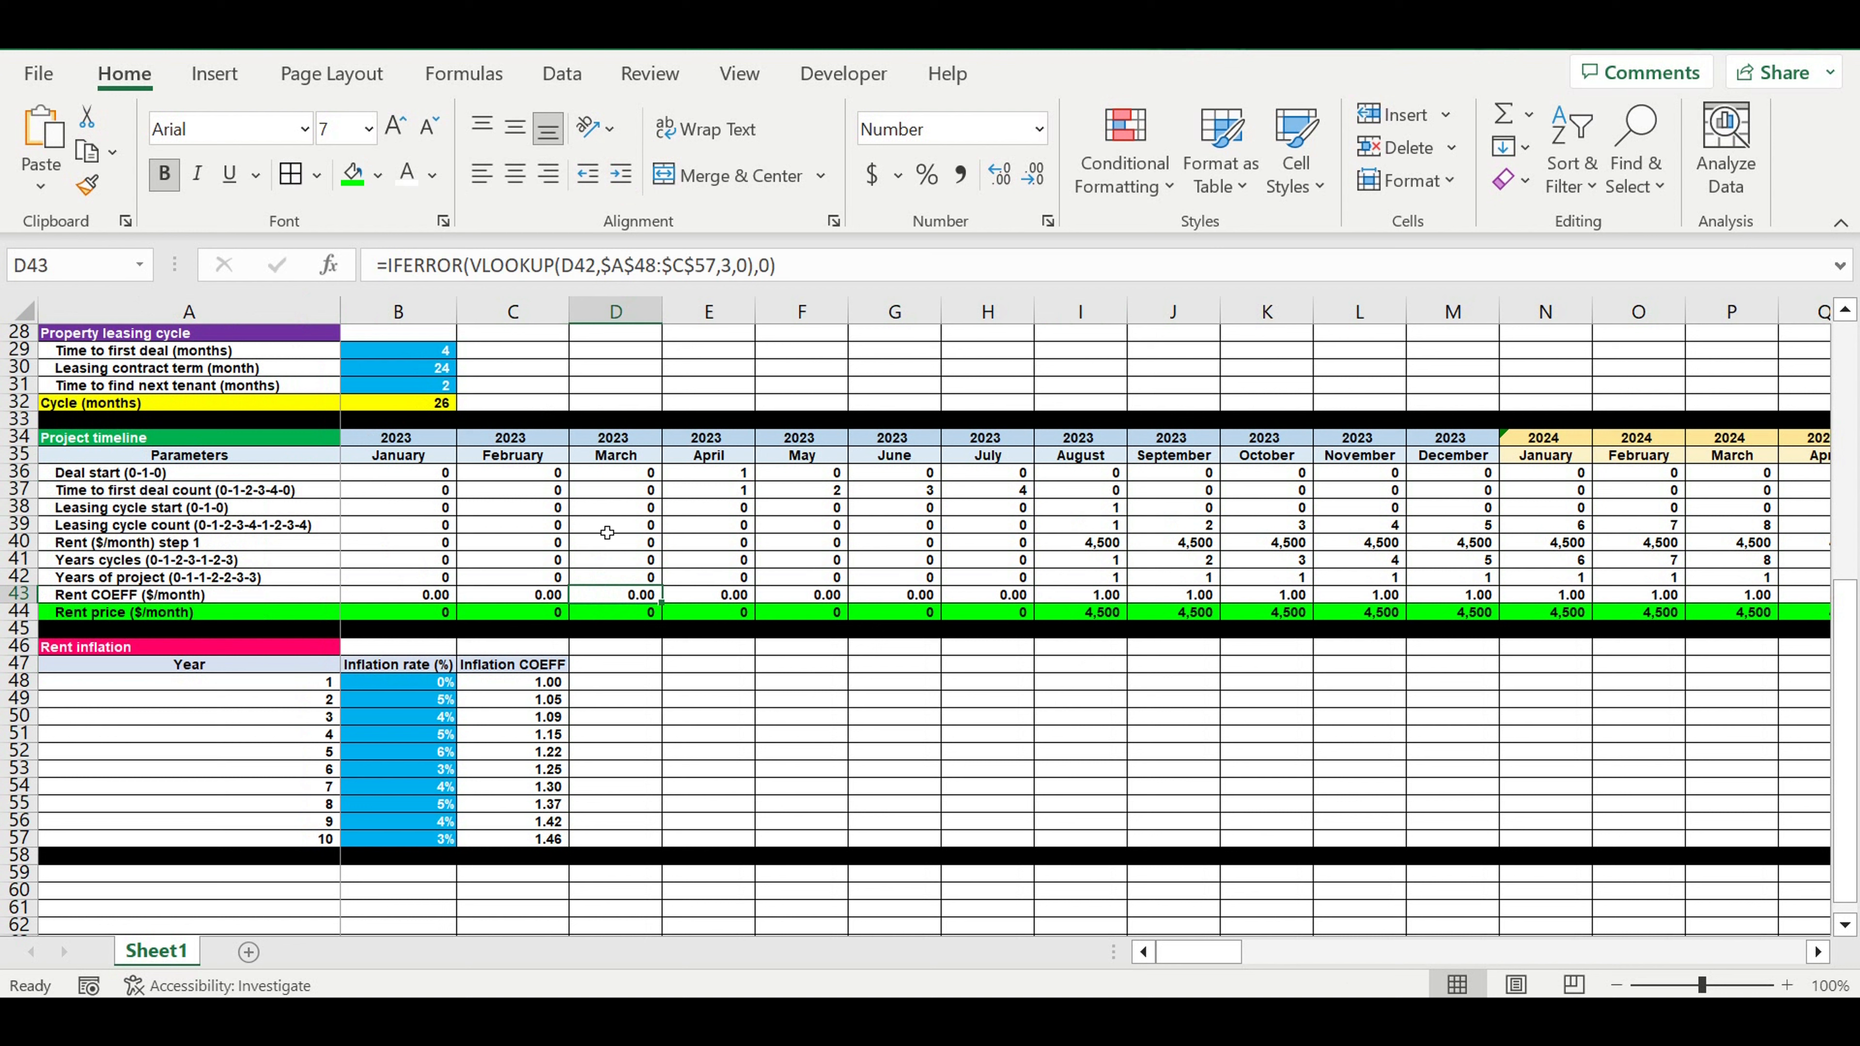